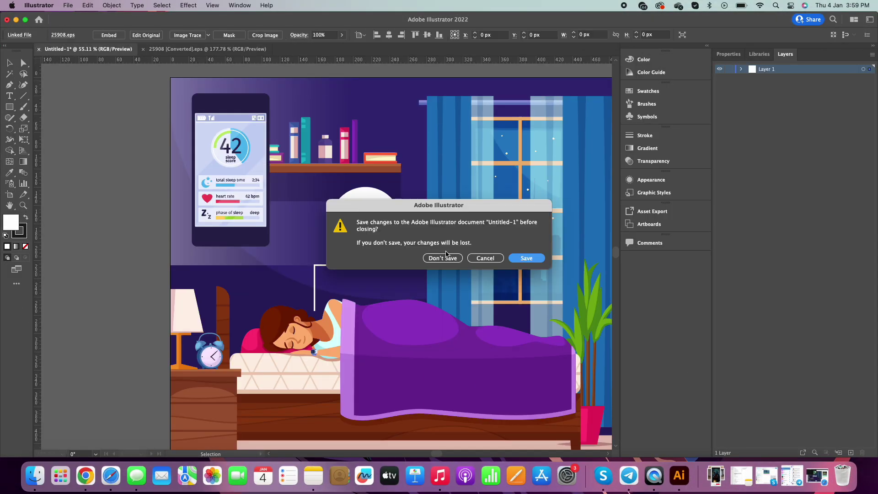
# Open 25908.eps from the sleeping-nice-flat-composition folder in Illustrator
pyautogui.click(442, 257)
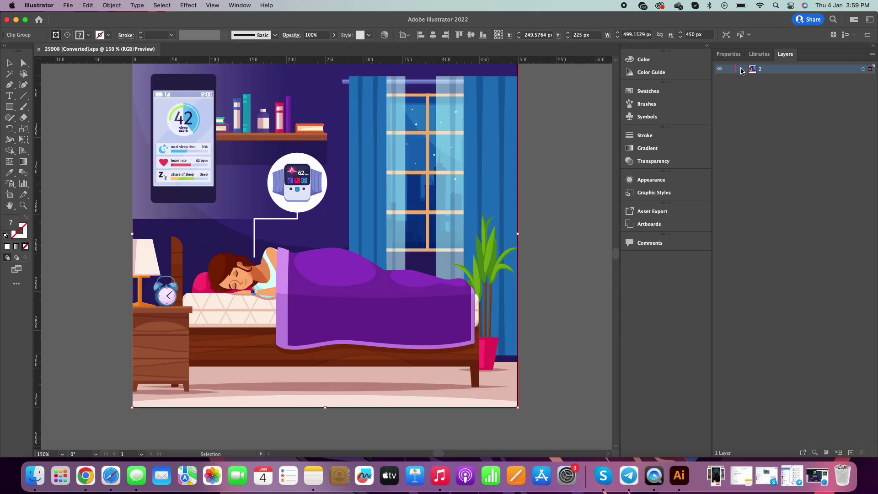
# Delete the phone and watch bubble graphics from the artwork
pyautogui.click(751, 79)
pyautogui.click(762, 98)
pyautogui.click(719, 117)
pyautogui.click(720, 117)
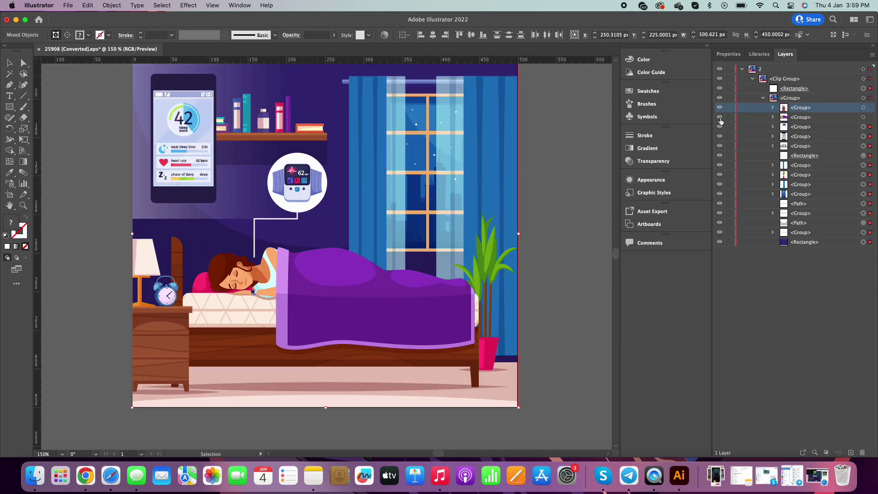
pyautogui.click(720, 127)
pyautogui.click(719, 137)
pyautogui.click(785, 136)
pyautogui.click(863, 453)
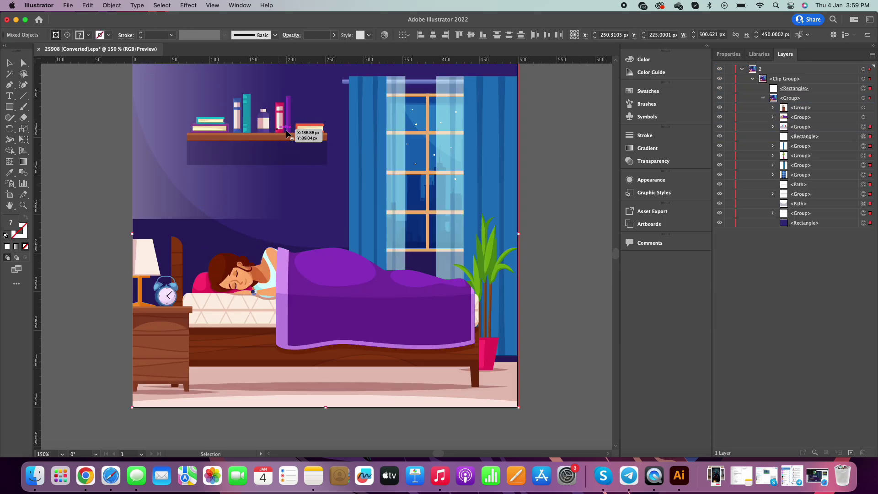
# Add new layers and move the blanket paths into Layer 2, named Blanket
pyautogui.click(281, 268)
pyautogui.hotkey('ctrl', 'z')
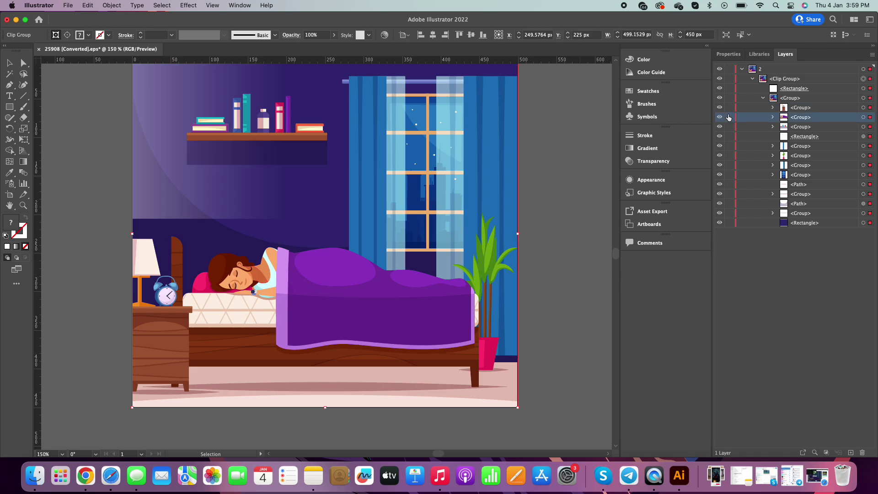
pyautogui.hotkey('ctrl', 'z')
pyautogui.hotkey('ctrl', 'z')
pyautogui.hotkey('ctrl', 'z')
pyautogui.click(783, 175)
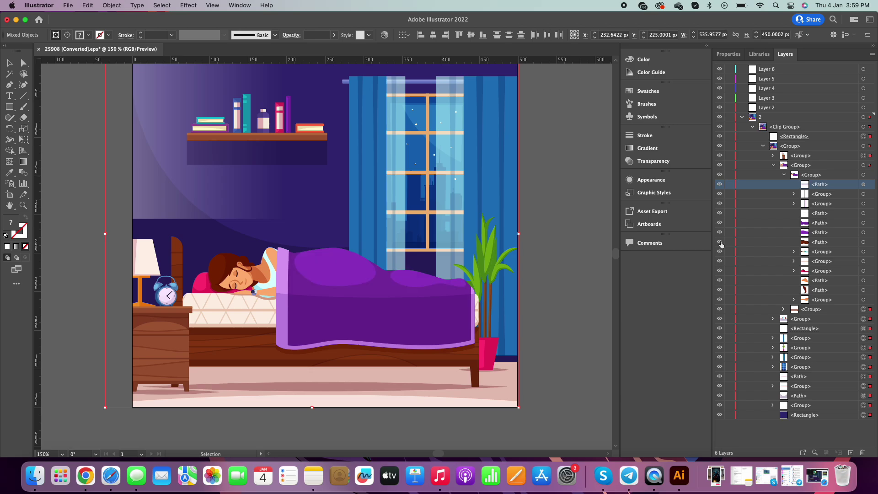
pyautogui.keyDown('shift'); pyautogui.click(817, 242); pyautogui.keyUp('shift')
pyautogui.moveTo(817, 242); pyautogui.dragTo(786, 109)
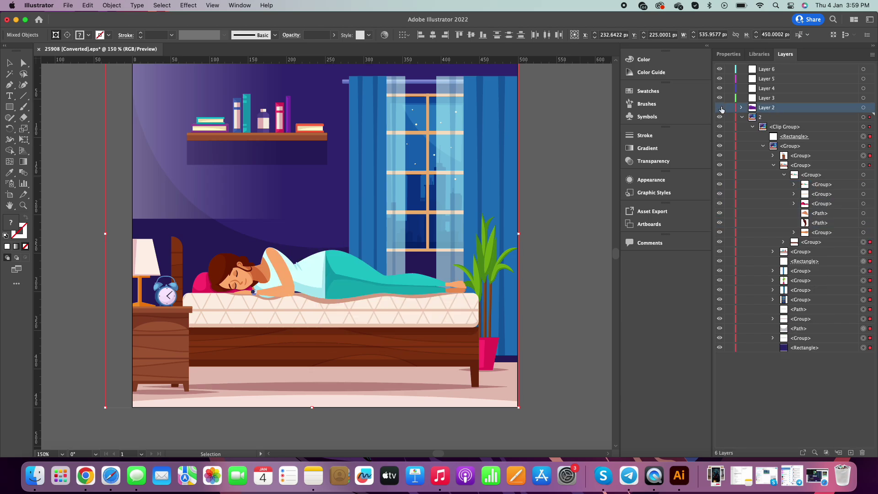
pyautogui.press('Return')
pyautogui.press('Escape')
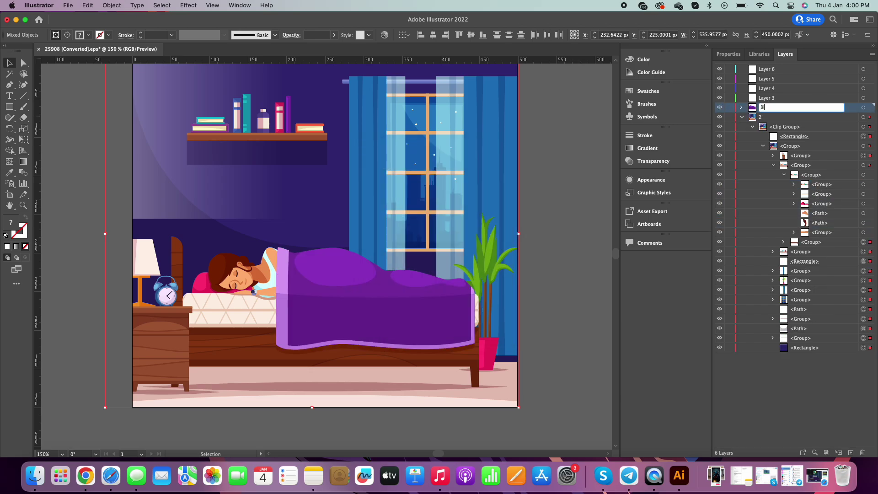
# Hide the sleeping woman's face and figure along with the pink pillow
pyautogui.click(720, 107)
pyautogui.click(719, 107)
pyautogui.click(721, 185)
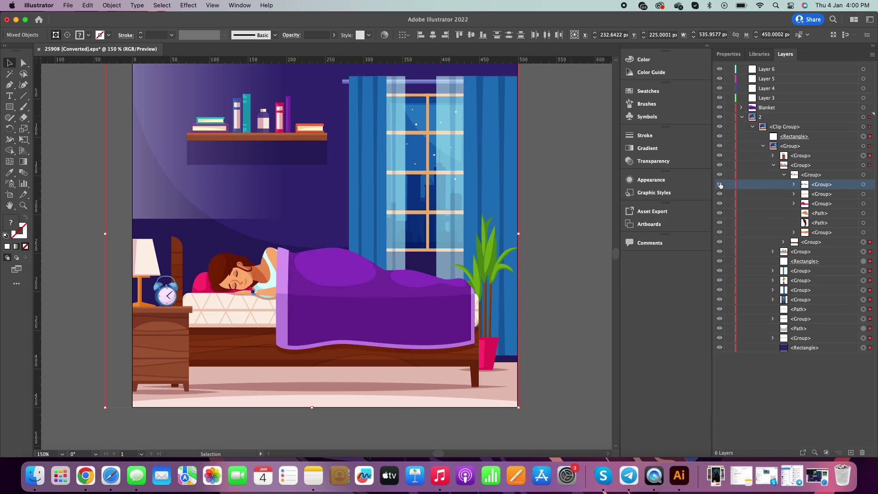
pyautogui.click(720, 184)
pyautogui.click(719, 204)
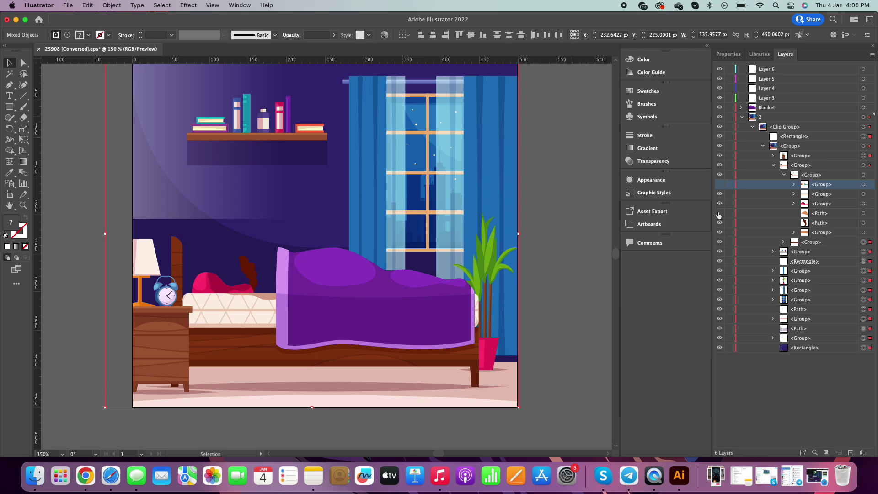
pyautogui.click(719, 251)
pyautogui.click(719, 252)
# Inspect the remaining nested artwork groups and collapse them again
pyautogui.click(268, 301)
pyautogui.click(722, 234)
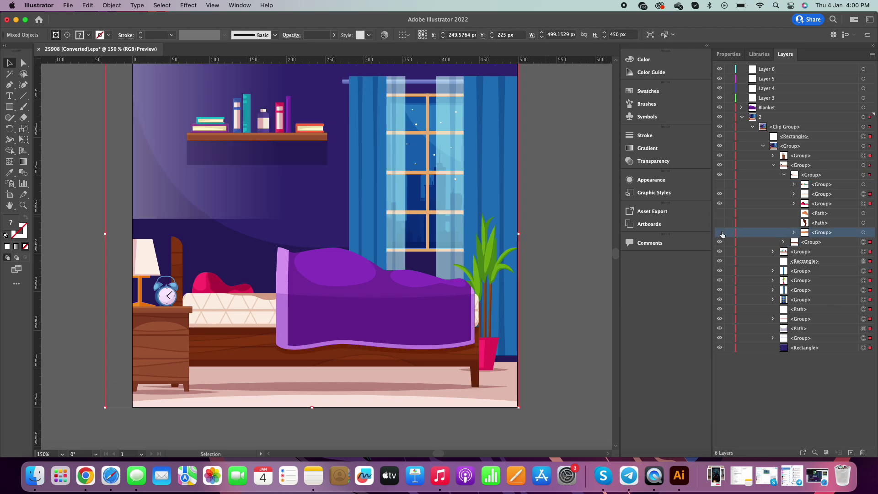
pyautogui.click(784, 175)
pyautogui.click(784, 176)
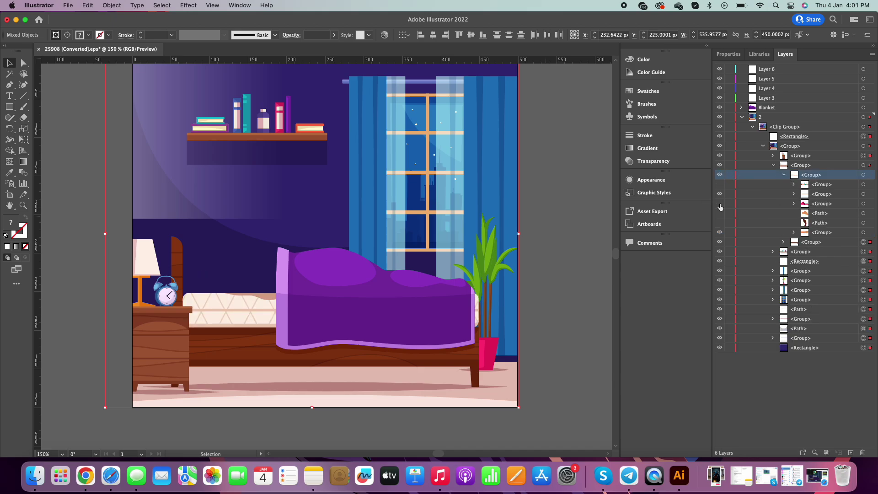
pyautogui.click(782, 176)
# Move the pillow group out of the bed artwork into Layer 3
pyautogui.click(762, 146)
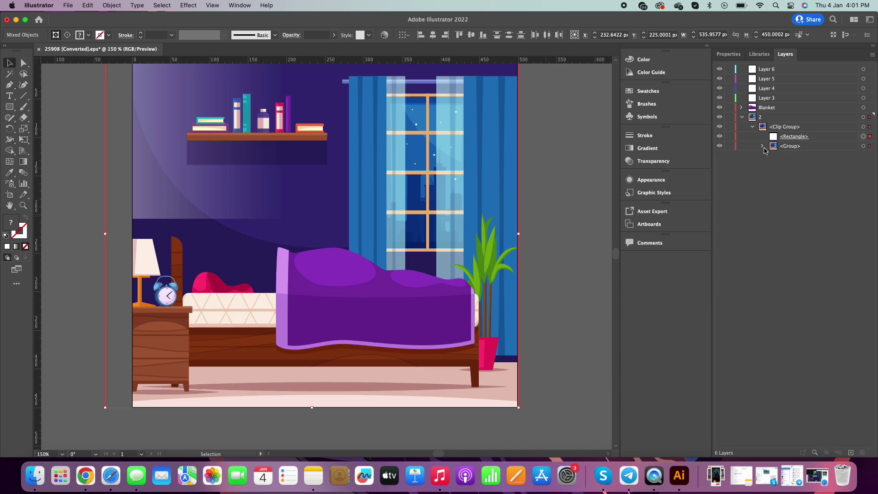
pyautogui.click(762, 146)
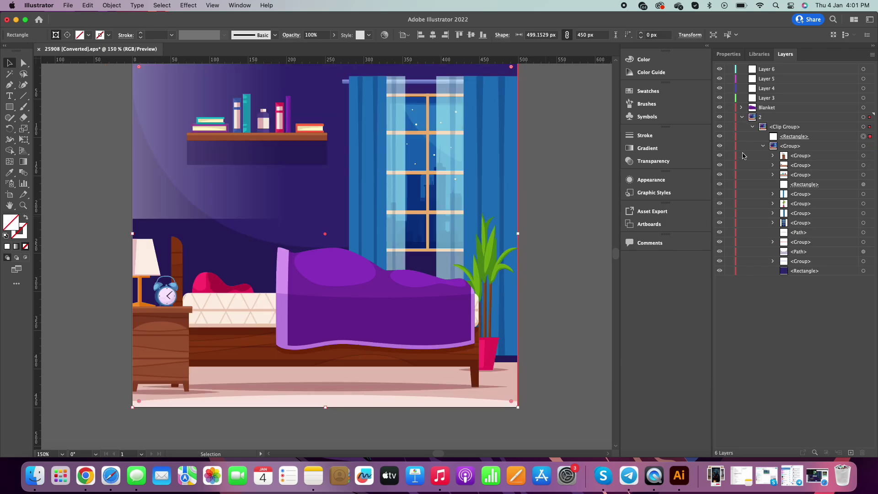
pyautogui.doubleClick(720, 165)
pyautogui.click(773, 165)
pyautogui.click(784, 175)
pyautogui.click(795, 194)
pyautogui.click(795, 252)
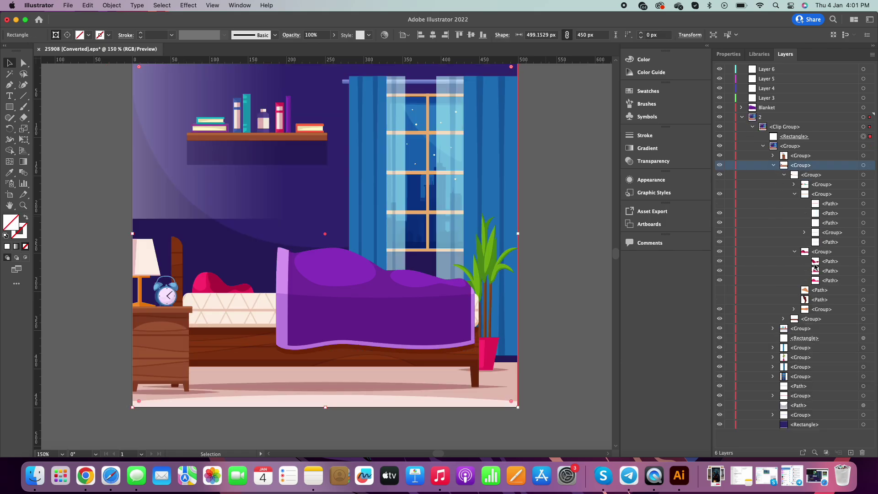
pyautogui.click(720, 261)
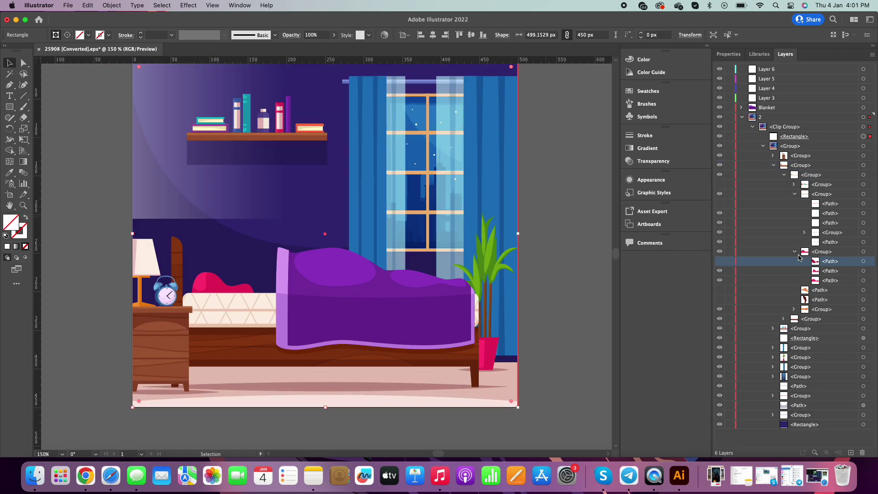
pyautogui.click(795, 252)
pyautogui.click(719, 252)
pyautogui.moveTo(821, 251); pyautogui.dragTo(766, 99)
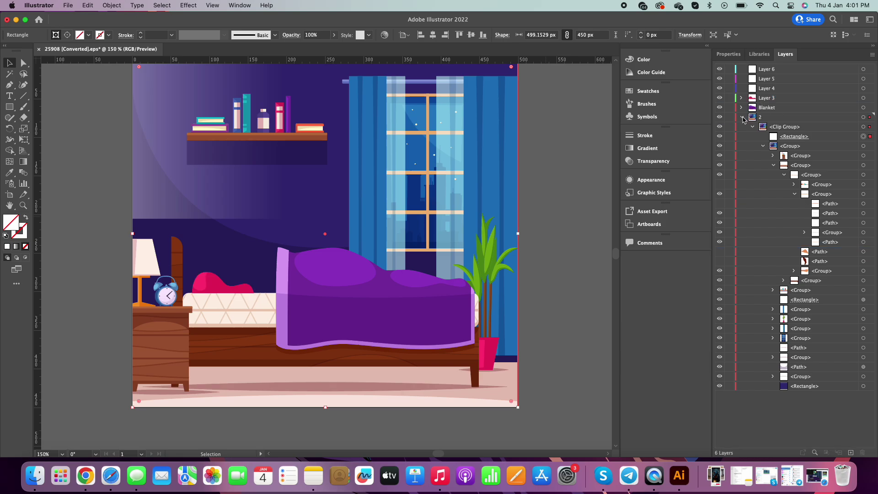
# Move the nightstand into Layer 6 as Side table and the bed into Layer 4 as Bed
pyautogui.click(773, 165)
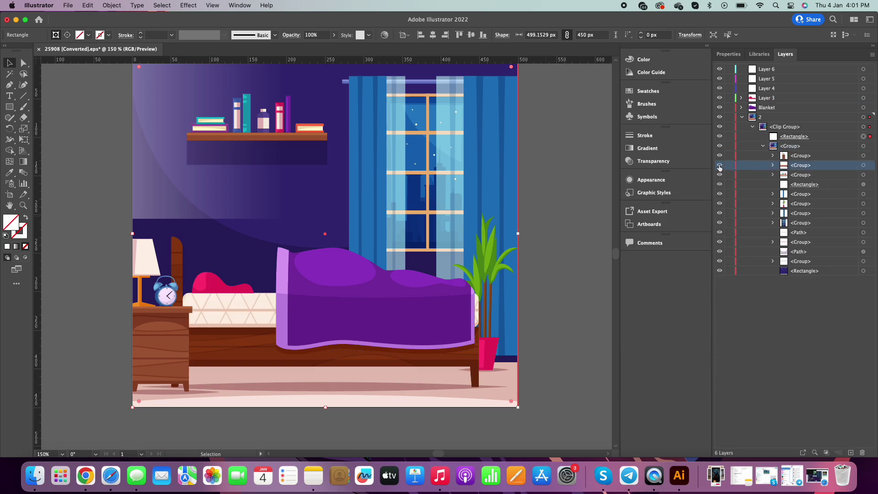
pyautogui.click(719, 164)
pyautogui.click(720, 165)
pyautogui.moveTo(800, 165); pyautogui.dragTo(768, 72)
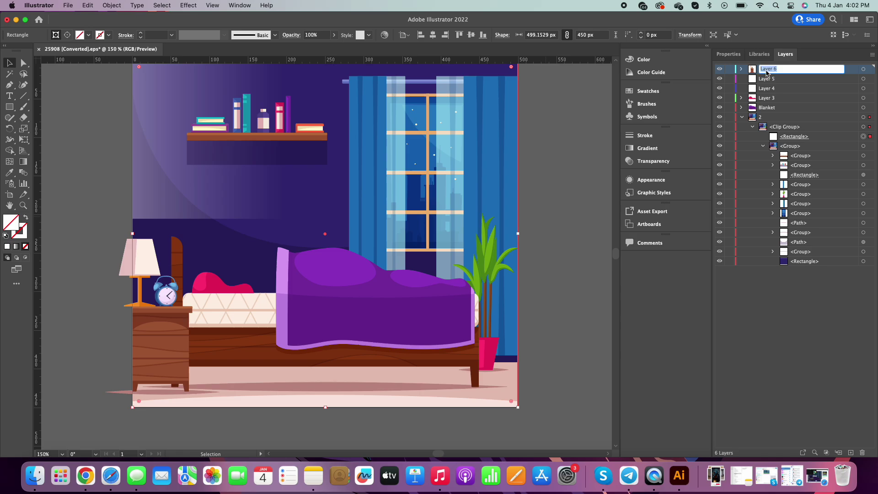
pyautogui.moveTo(800, 156)
pyautogui.mouseDown()
pyautogui.moveTo(766, 88)
pyautogui.moveTo(736, 110)
pyautogui.mouseUp()
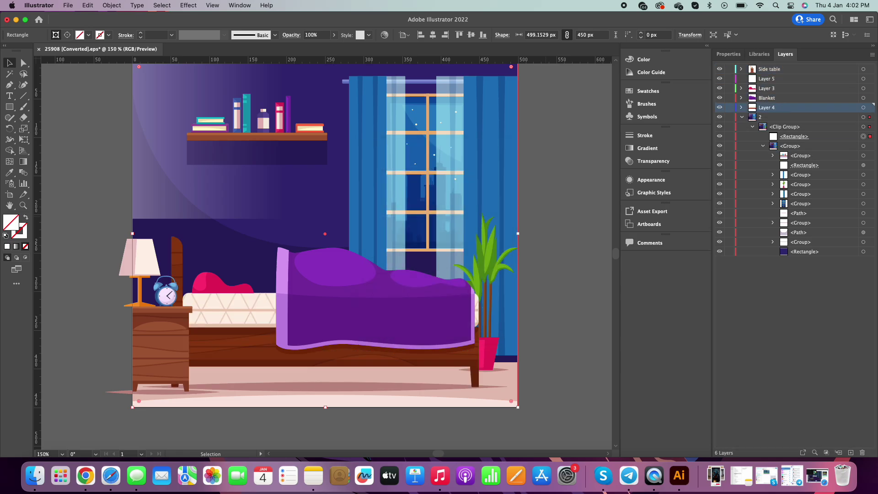
pyautogui.write('Bed')
pyautogui.click(734, 232)
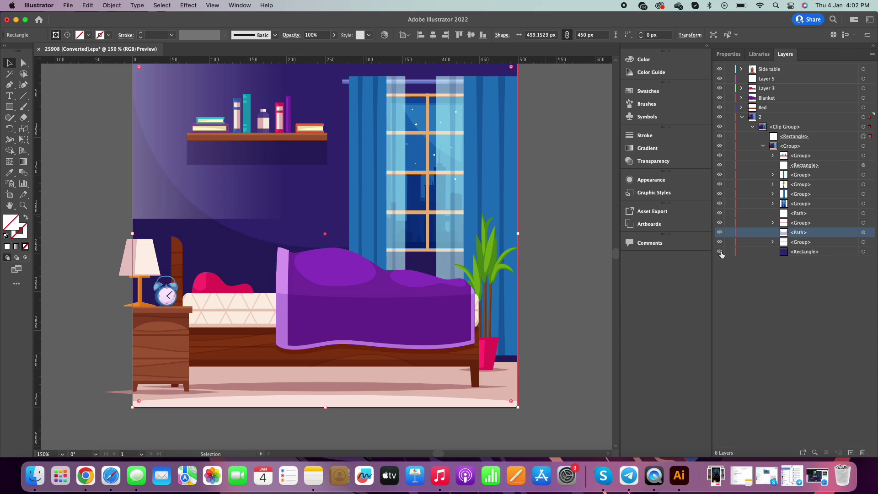
# Delete the empty Layer 5 and bring up Save As for the artwork
pyautogui.press('super+z')
pyautogui.press('super+z')
pyautogui.press('super+z')
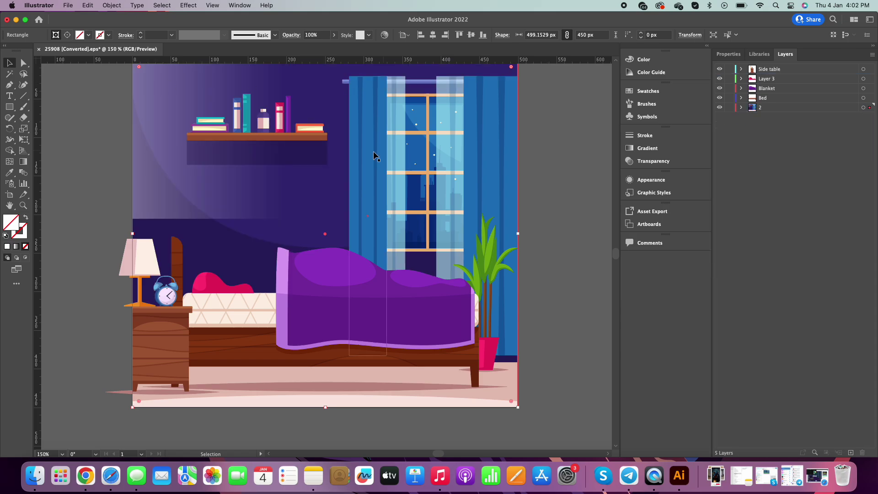
pyautogui.press('super+z')
pyautogui.click(72, 5)
pyautogui.click(92, 105)
# Save the artwork locally as Bedroom.ai inside a new Bedroom folder
pyautogui.click(488, 319)
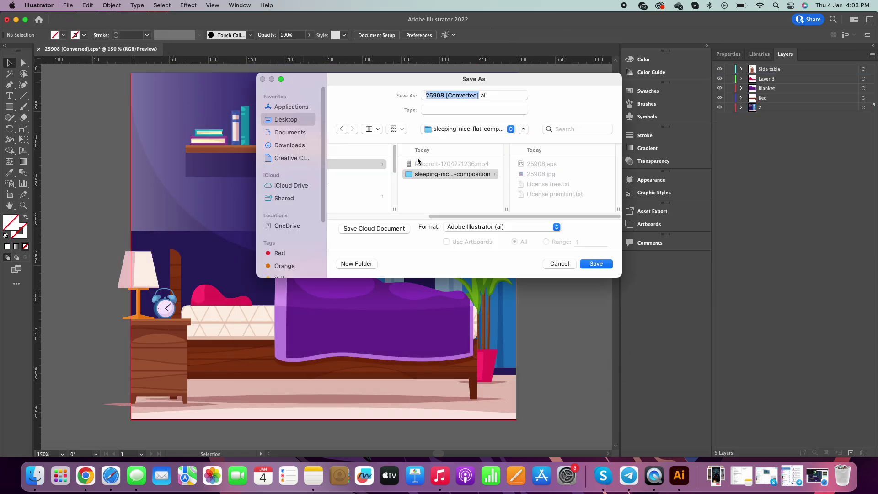
pyautogui.click(357, 263)
pyautogui.write('Bed')
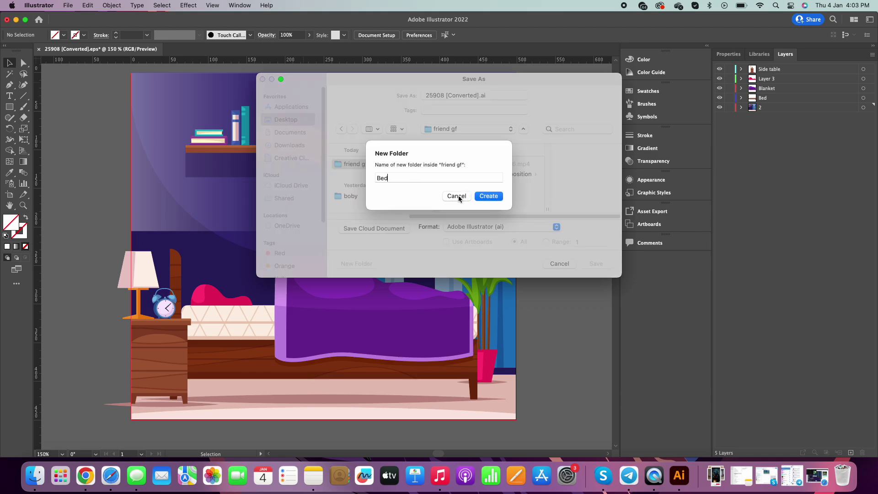
pyautogui.write('room')
pyautogui.press('Return')
pyautogui.write('Bedroom')
pyautogui.press('Return')
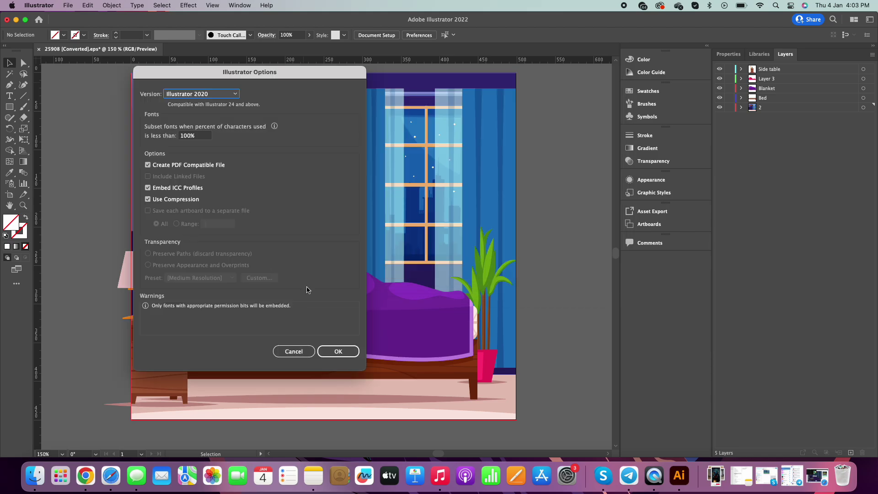
pyautogui.click(338, 351)
pyautogui.click(498, 317)
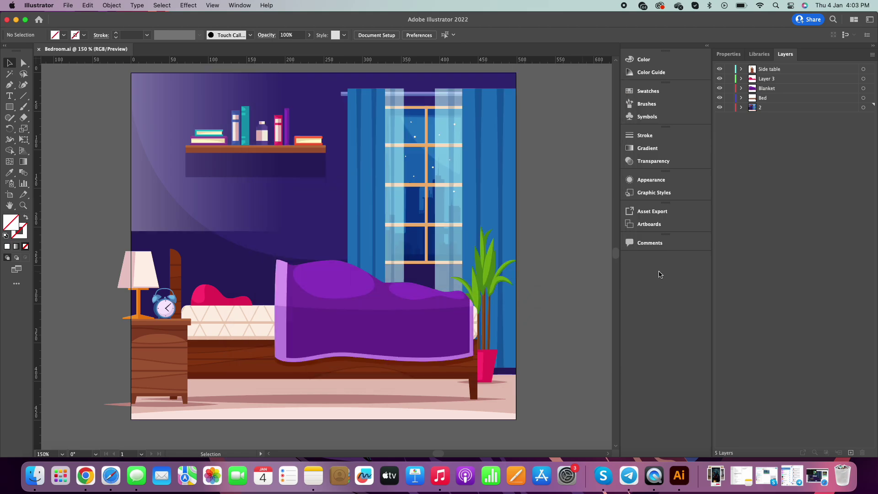
# Minimize Illustrator and launch After Effects
pyautogui.press('super+m')
pyautogui.press('F4')
pyautogui.click(134, 166)
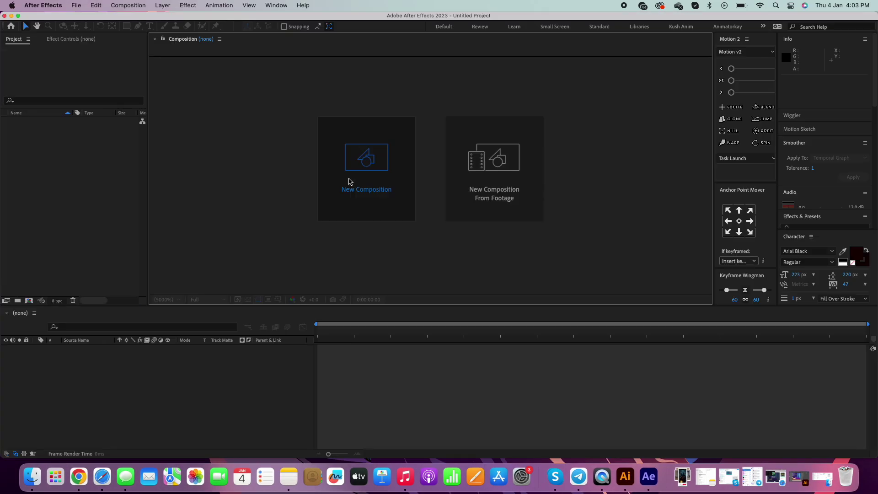
# Create a 1080×1920 composition and start saving the project into the friend gf folder
pyautogui.click(349, 181)
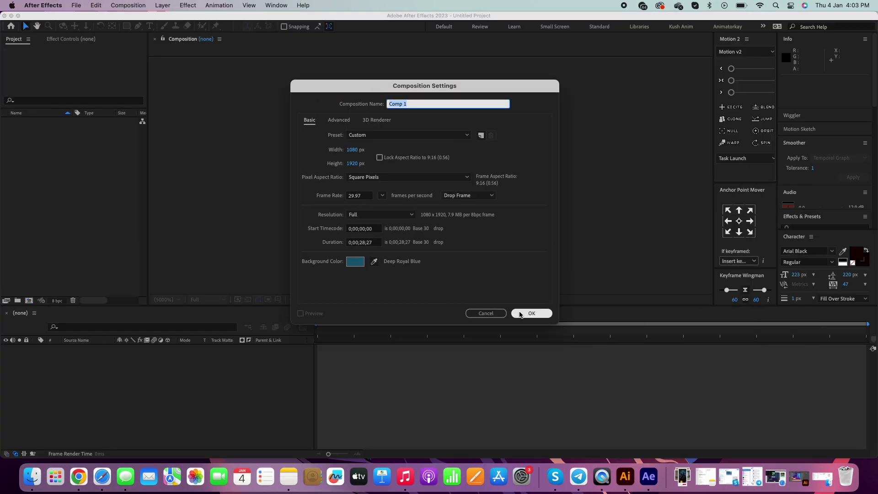
pyautogui.click(520, 313)
pyautogui.click(77, 5)
pyautogui.click(91, 104)
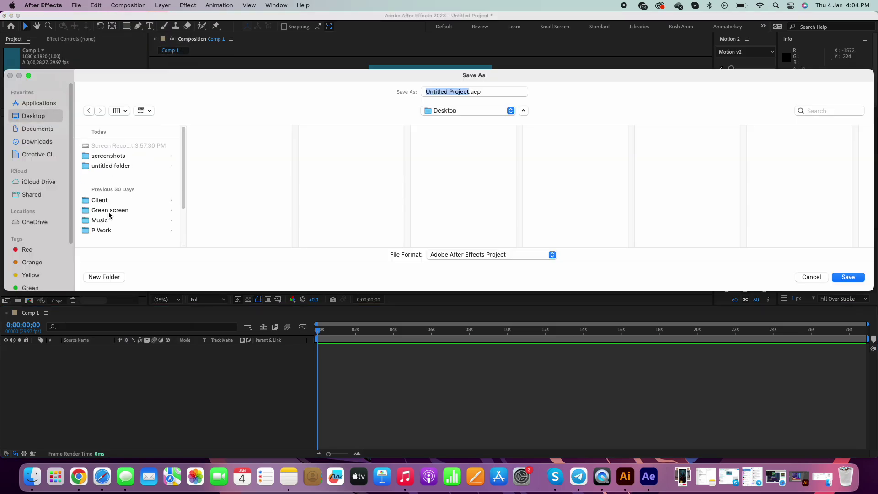
pyautogui.click(101, 229)
pyautogui.click(219, 146)
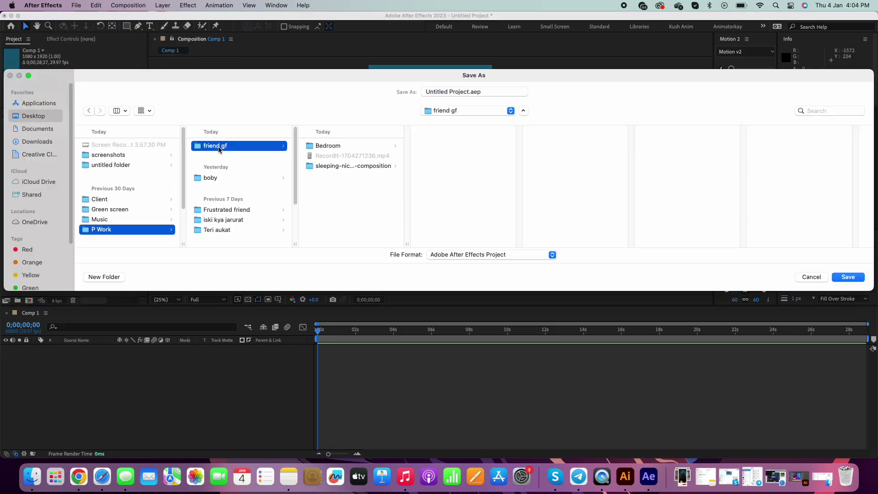
# Save the project as Friend GF.aep in a new Ae folder and name the comp FriendGF
pyautogui.click(114, 277)
pyautogui.write('Ae')
pyautogui.press('Return')
pyautogui.write('Friend')
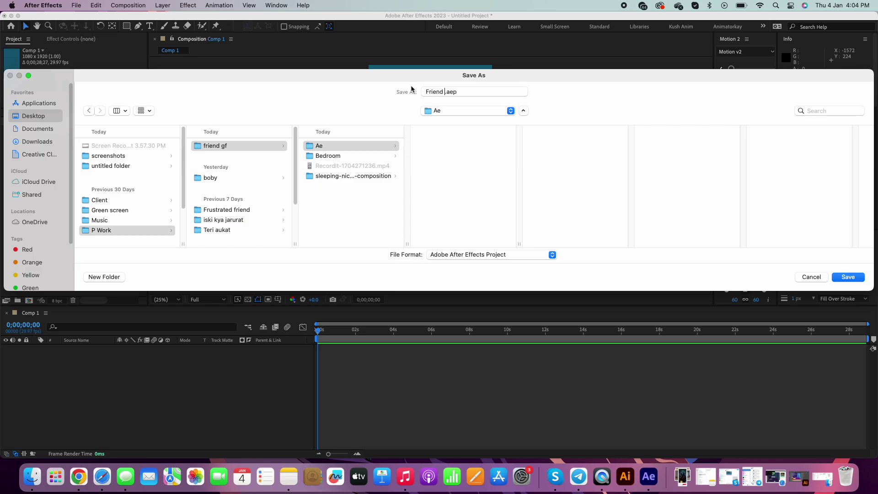
pyautogui.write('GF')
pyautogui.press('Return')
pyautogui.press('Return')
pyautogui.write('FriendGF')
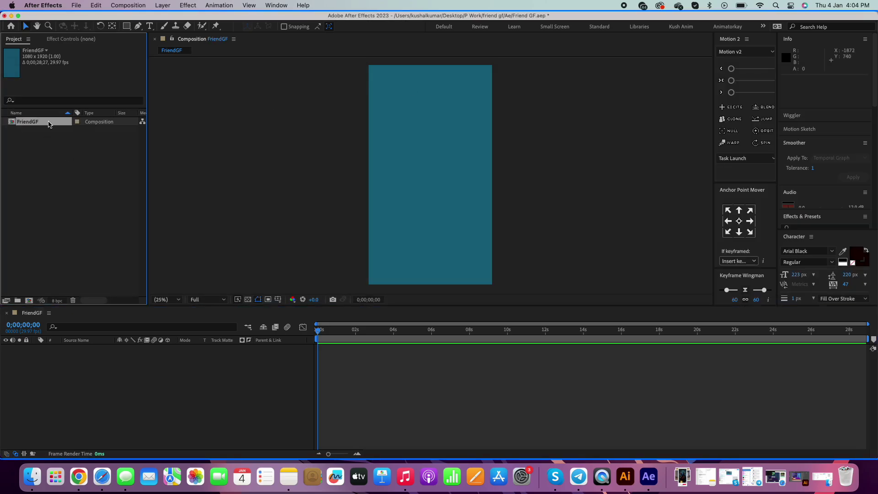
# Import the RecordIt recording from friend gf as a composition and rename its layer Audio
pyautogui.doubleClick(42, 182)
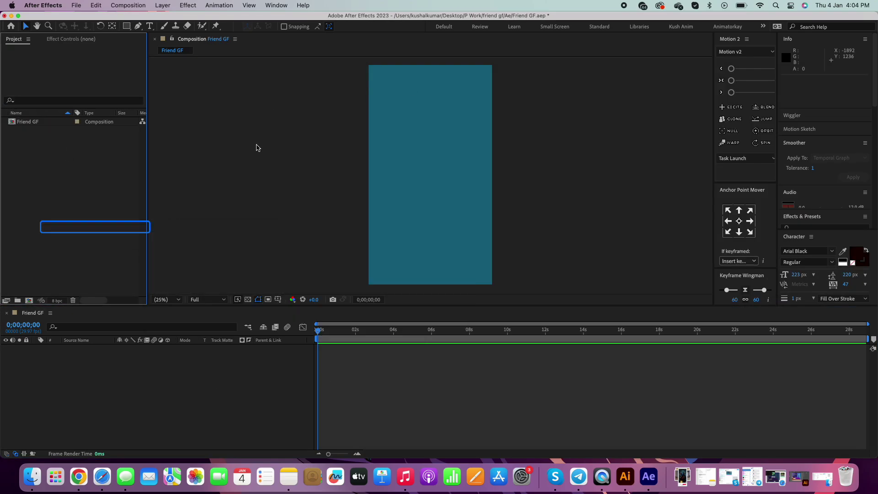
pyautogui.click(191, 160)
pyautogui.click(315, 75)
pyautogui.click(441, 96)
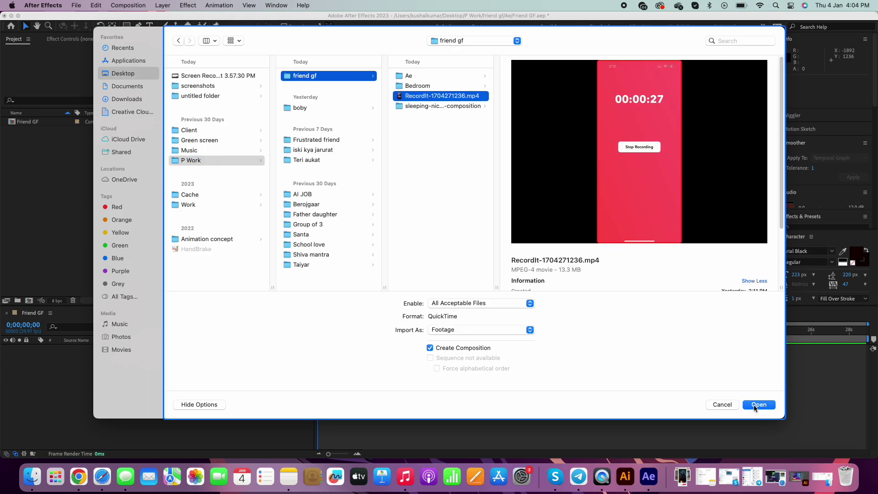
pyautogui.click(754, 404)
pyautogui.press('Return')
pyautogui.write('Audio')
pyautogui.press('Return')
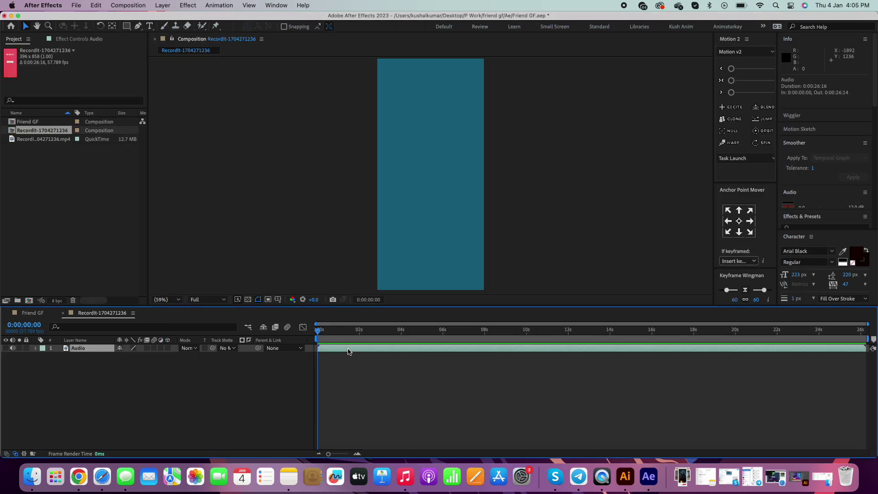
# Preview the audio, set the work area to about 10 seconds, and trim the comp to it
pyautogui.press('l')
pyautogui.press('l')
pyautogui.click(373, 330)
pyautogui.moveTo(391, 330); pyautogui.dragTo(604, 331)
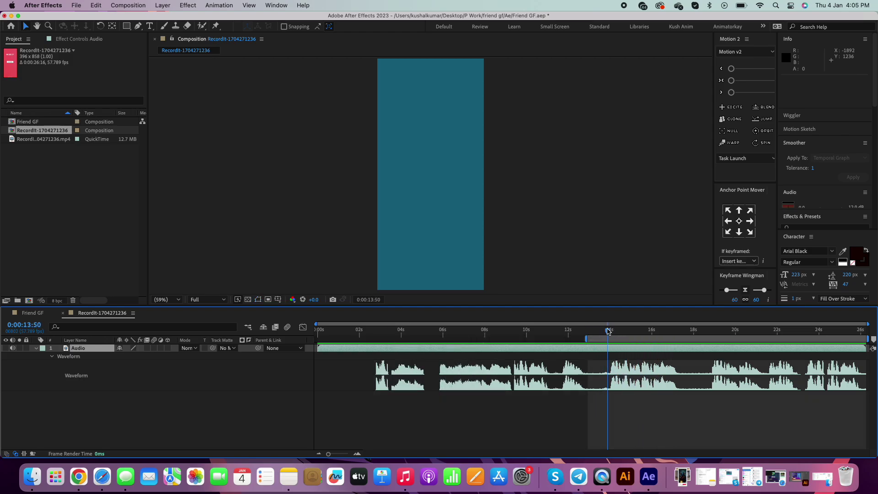
pyautogui.press('space')
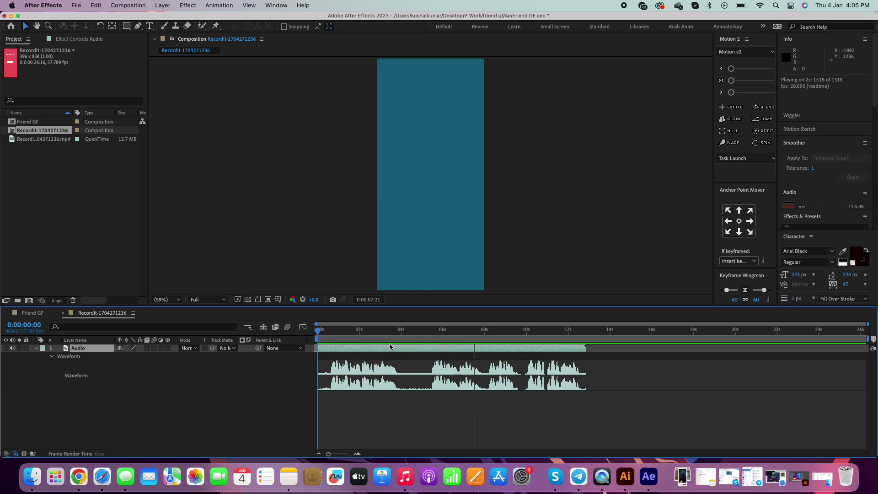
pyautogui.press('b')
pyautogui.press('space')
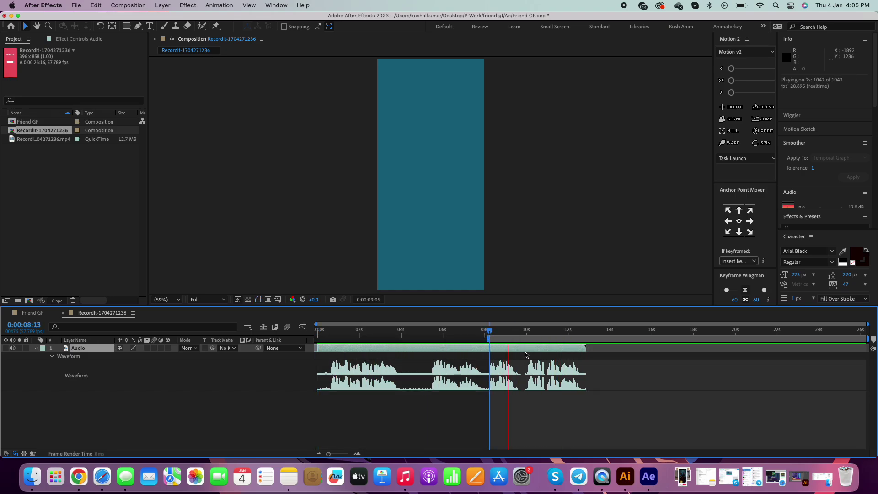
pyautogui.doubleClick(329, 339)
pyautogui.moveTo(325, 349); pyautogui.dragTo(344, 351)
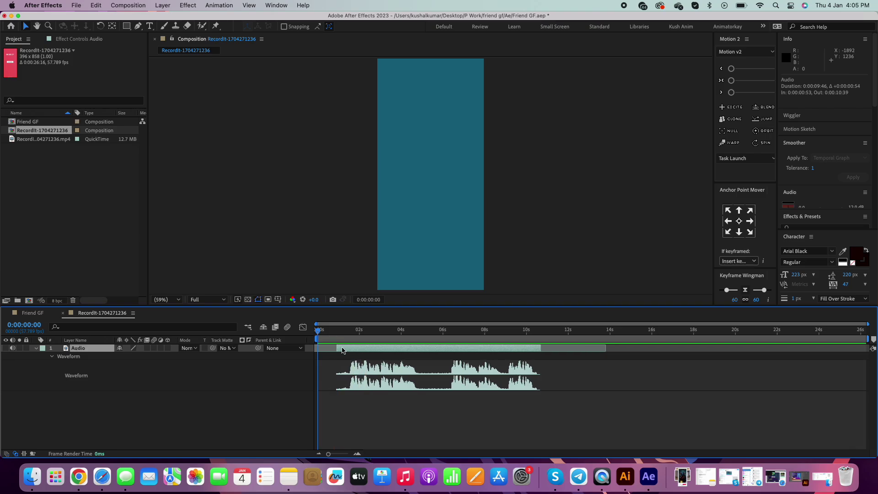
pyautogui.press('space')
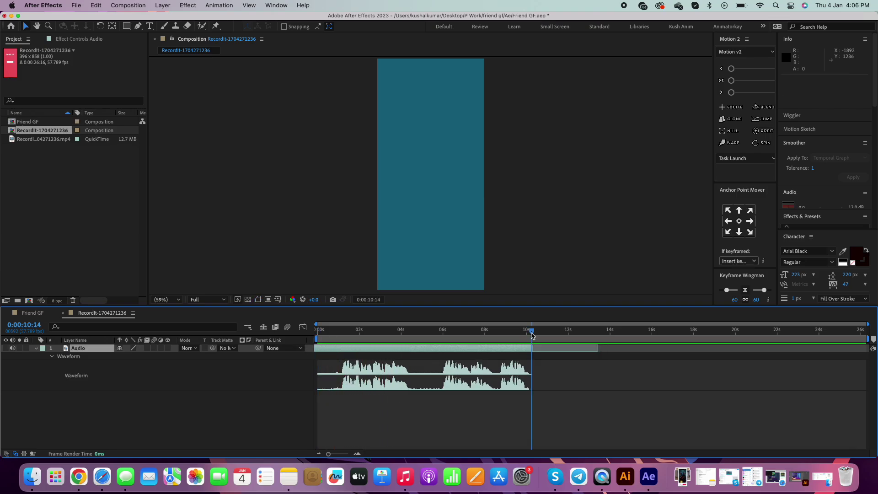
pyautogui.press('n')
pyautogui.rightClick(493, 339)
pyautogui.click(526, 363)
# Bring up the Project panel's options for adding another item
pyautogui.click(36, 348)
pyautogui.click(42, 348)
pyautogui.click(108, 221)
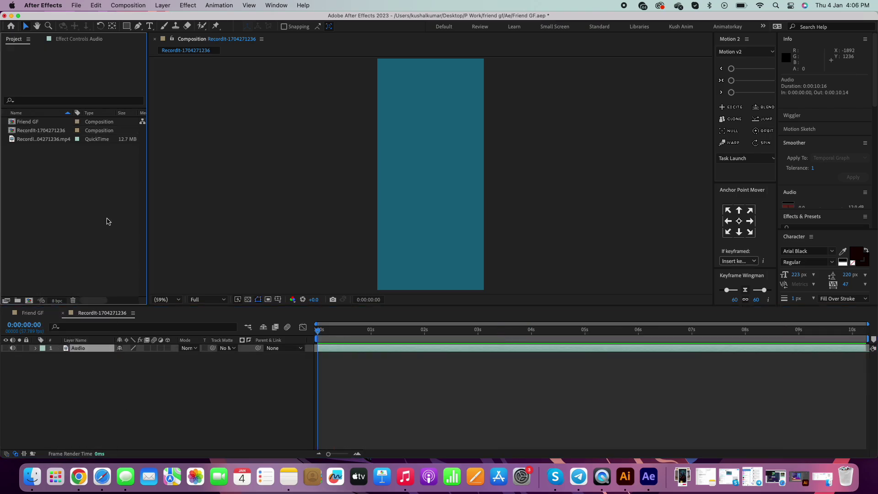
pyautogui.rightClick(37, 166)
# Import Bedroom.ai as a Composition – Retain Layer Sizes
pyautogui.click(164, 213)
pyautogui.click(194, 85)
pyautogui.click(309, 76)
pyautogui.click(478, 329)
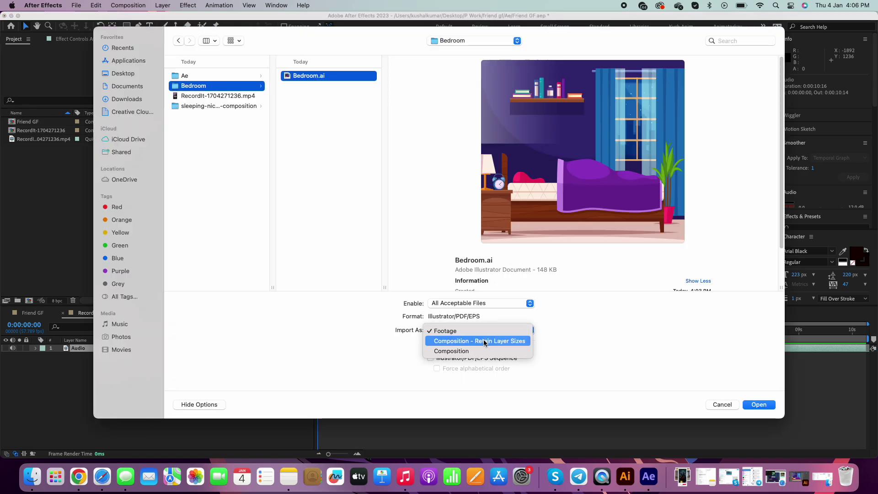
pyautogui.click(484, 341)
pyautogui.press('Return')
# Place the Bedroom comp in the recording comp at 191% scale, then open Bedroom
pyautogui.moveTo(24, 149); pyautogui.dragTo(79, 379)
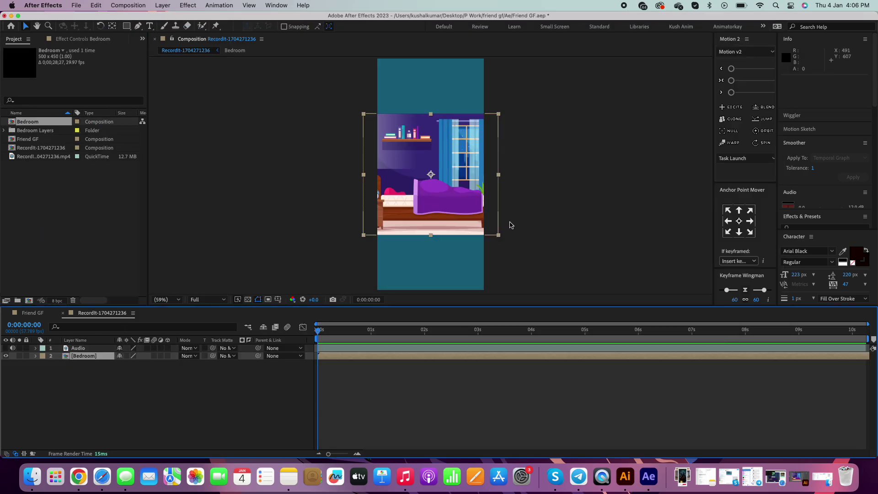
pyautogui.moveTo(461, 206); pyautogui.dragTo(474, 205)
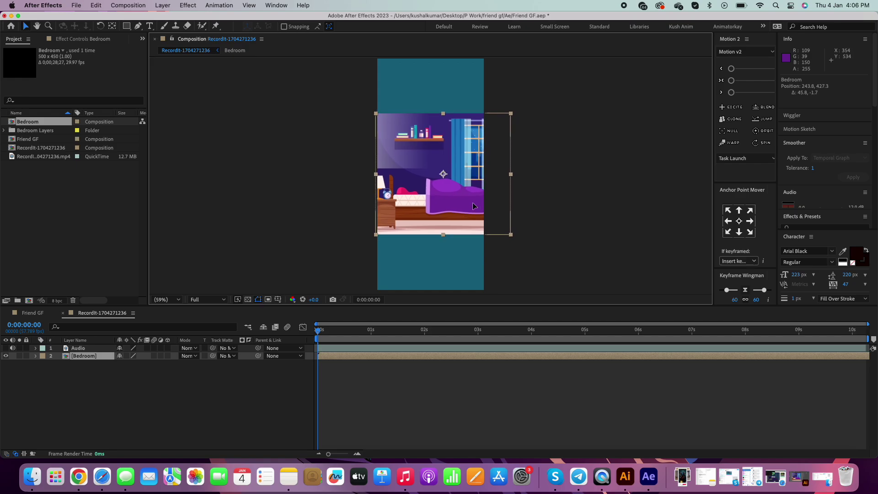
pyautogui.click(83, 356)
pyautogui.press('s')
pyautogui.moveTo(132, 364); pyautogui.dragTo(170, 363)
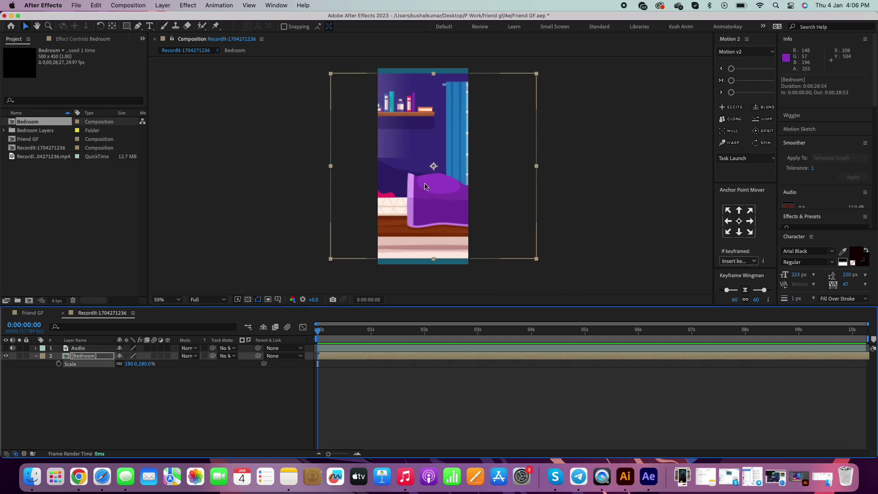
pyautogui.scroll(-1, 418, 187)
pyautogui.moveTo(418, 187); pyautogui.dragTo(450, 187)
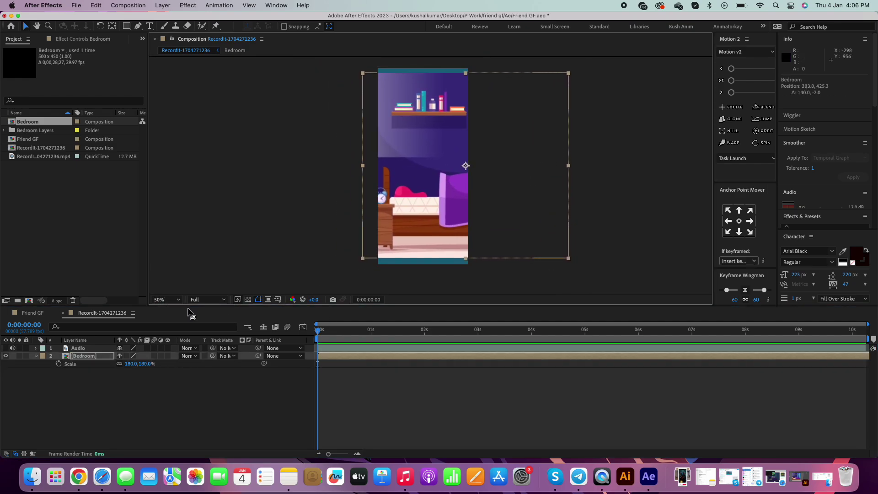
pyautogui.moveTo(137, 369); pyautogui.dragTo(146, 369)
pyautogui.moveTo(470, 216); pyautogui.dragTo(482, 216)
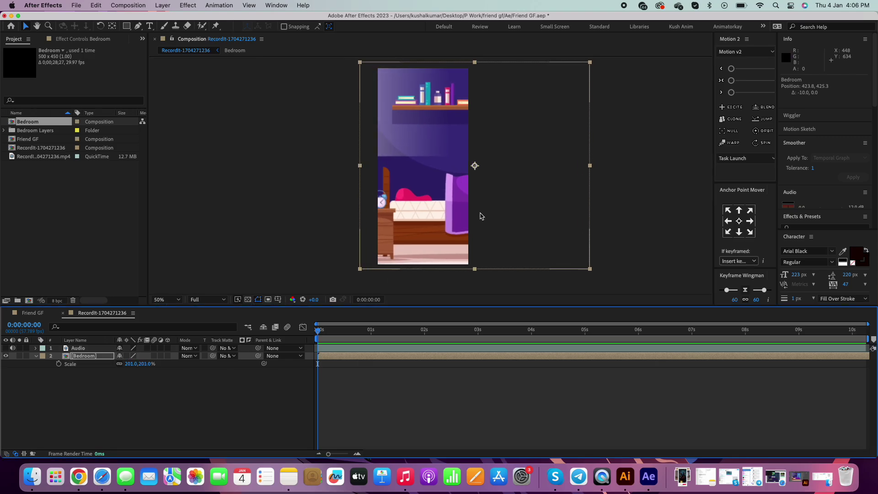
pyautogui.write('191')
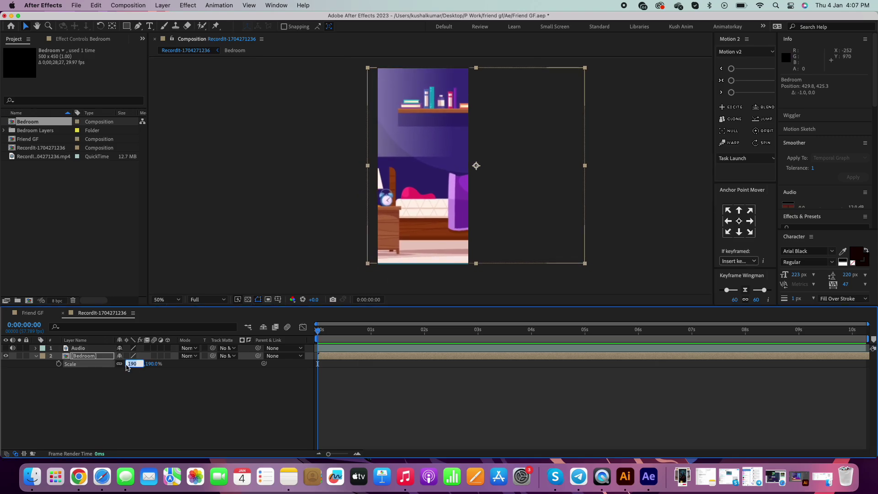
pyautogui.press('Return')
pyautogui.click(120, 385)
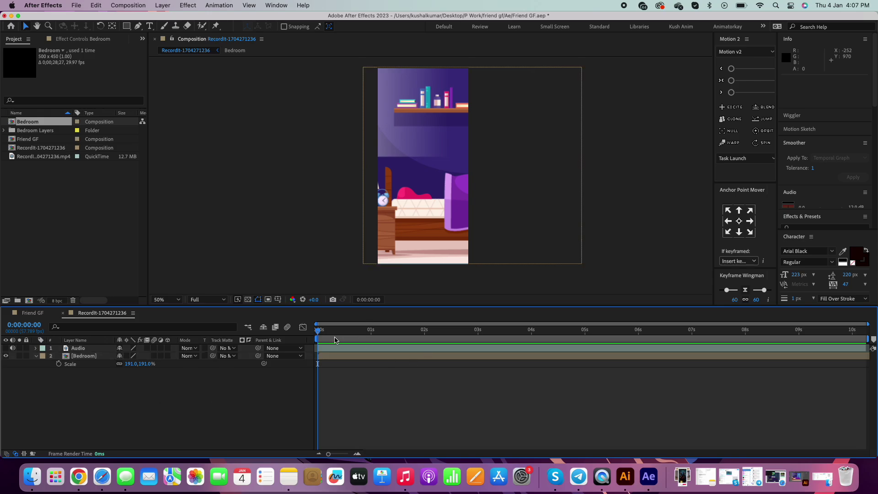
pyautogui.doubleClick(470, 165)
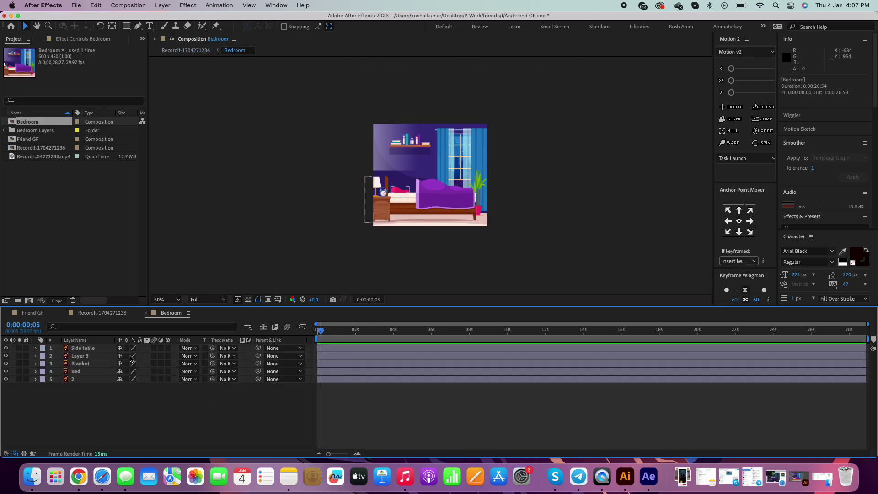
# Import the Iski kya jarurat project from the Frustrated friend folder
pyautogui.doubleClick(22, 215)
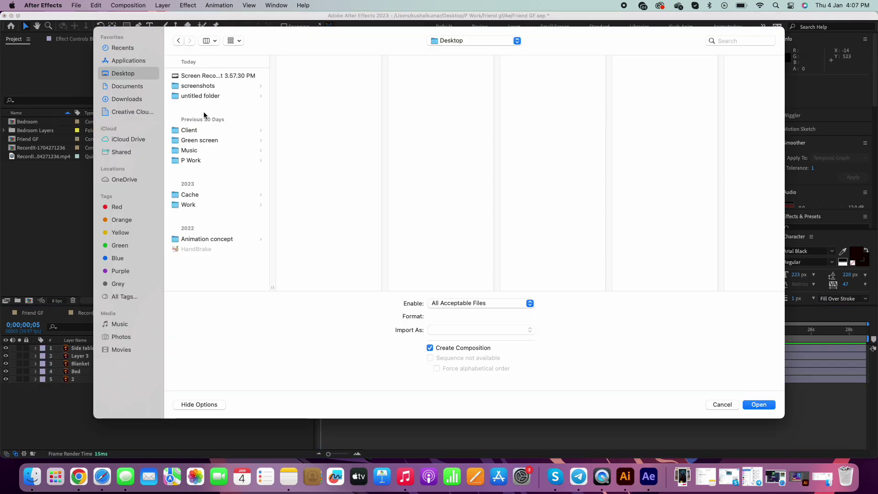
pyautogui.click(198, 161)
pyautogui.click(319, 142)
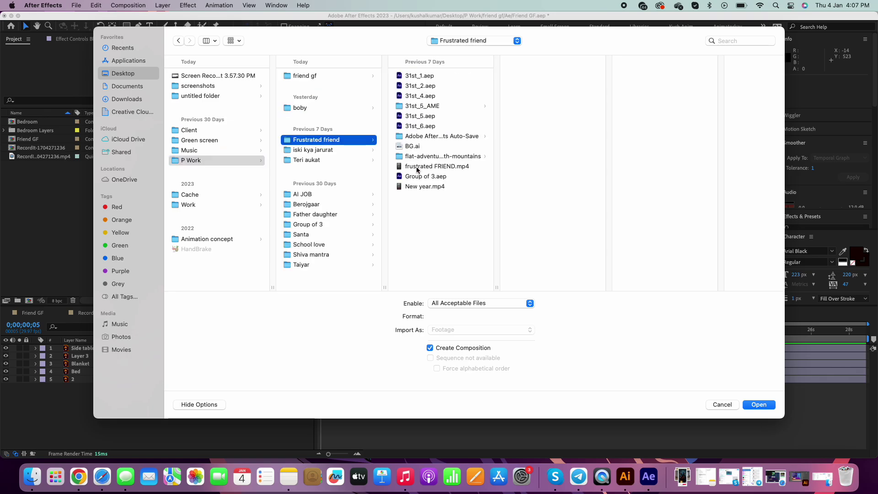
pyautogui.click(418, 168)
pyautogui.doubleClick(417, 168)
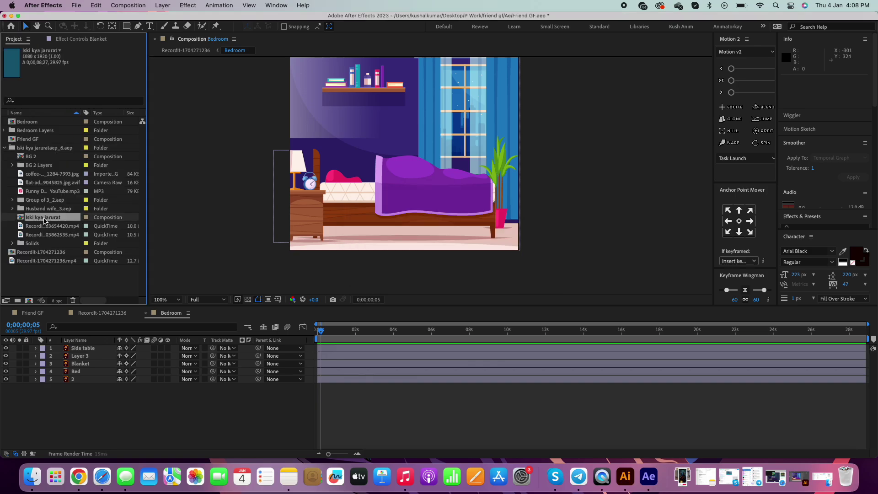
# Enable boy 3 in Group of 3 friends and paste it into the Bedroom comp
pyautogui.doubleClick(41, 217)
pyautogui.doubleClick(75, 371)
pyautogui.click(6, 364)
pyautogui.click(88, 365)
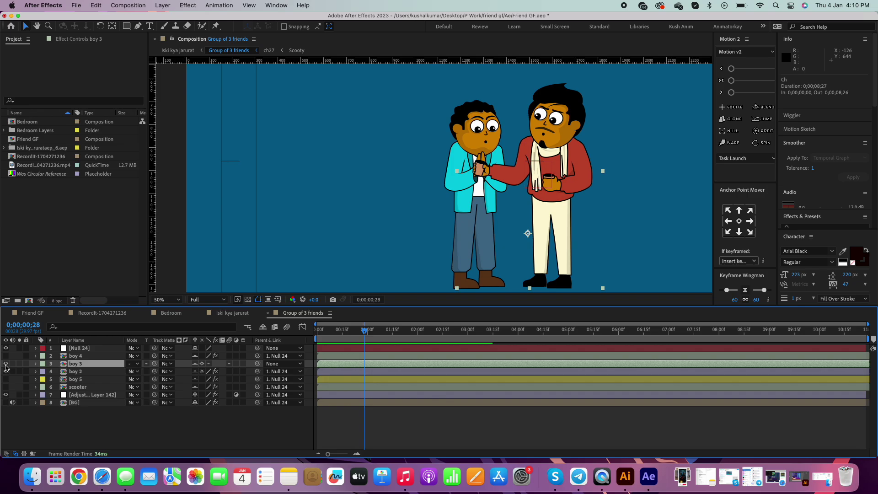
pyautogui.click(117, 315)
pyautogui.click(63, 312)
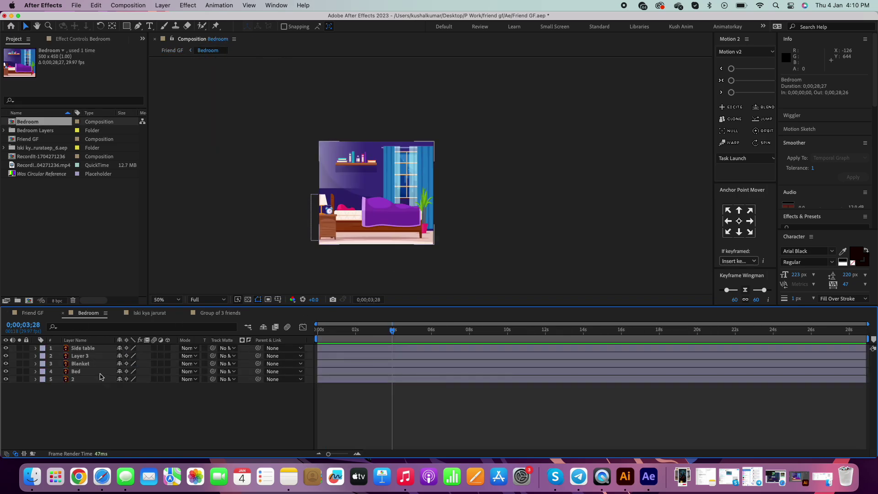
pyautogui.press('super+v')
pyautogui.press('Home')
pyautogui.press('.')
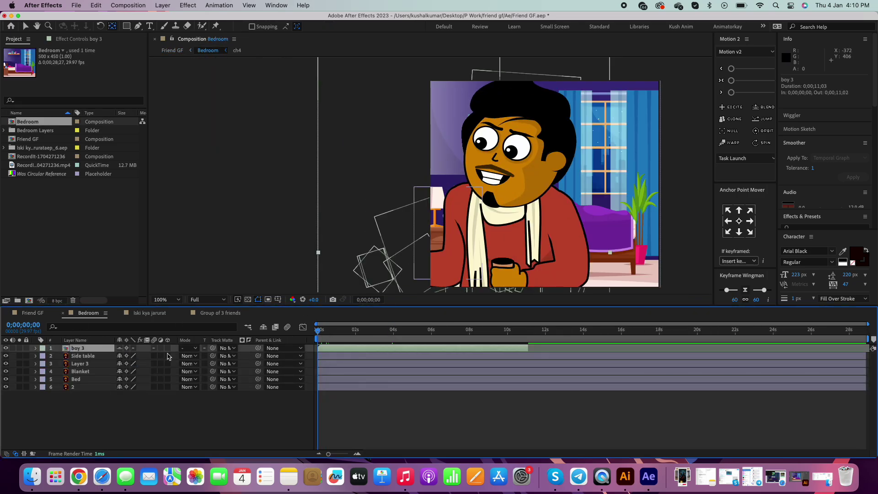
# Try rotating the ch4 character 90°, then reset his rotation to 0° so he stays upright
pyautogui.press('r')
pyautogui.moveTo(127, 356); pyautogui.dragTo(168, 356)
pyautogui.press(',')
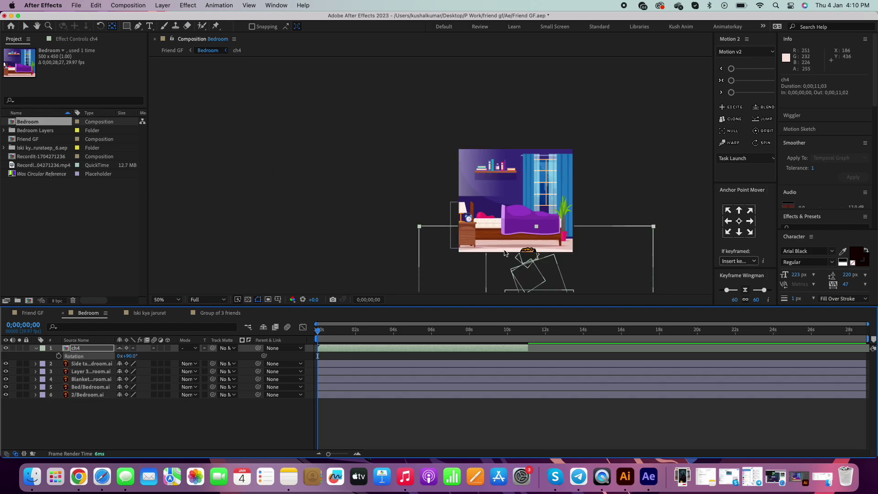
pyautogui.press(',')
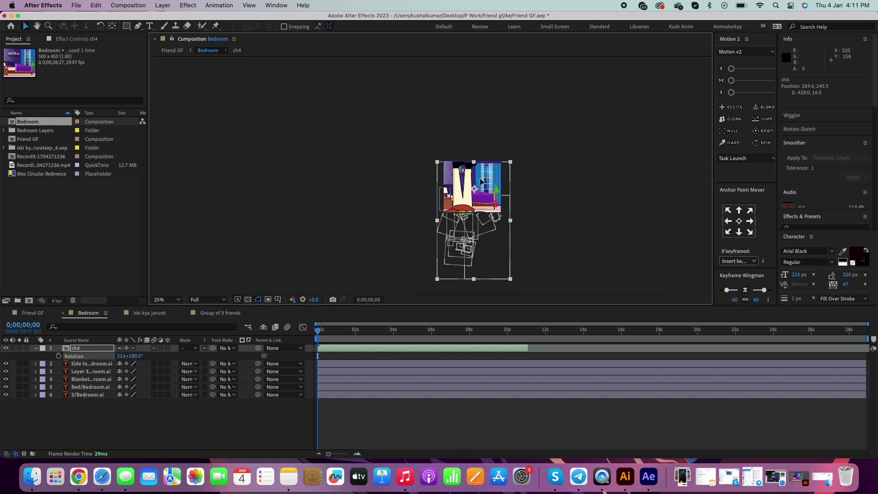
pyautogui.press('super+z')
pyautogui.moveTo(128, 356); pyautogui.dragTo(134, 356)
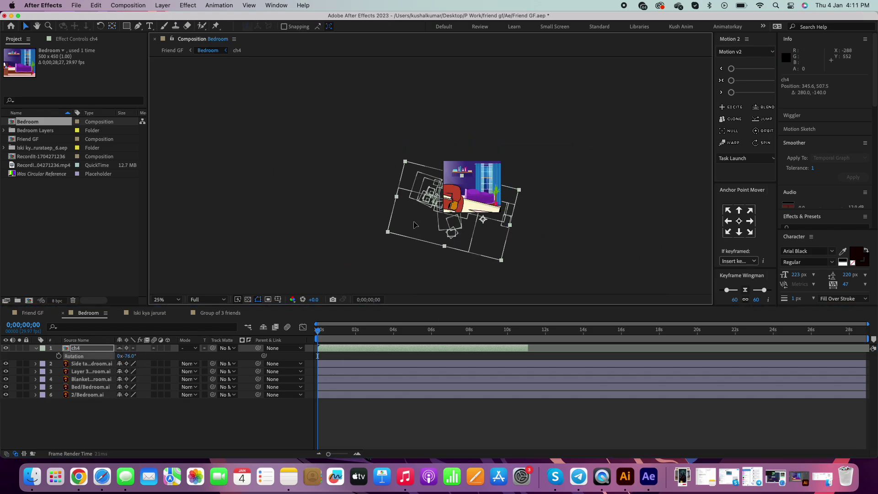
pyautogui.click(134, 356)
pyautogui.write('0')
pyautogui.press('Return')
# Shrink the character to about 28% and nudge him left and up behind the blanket
pyautogui.press('s')
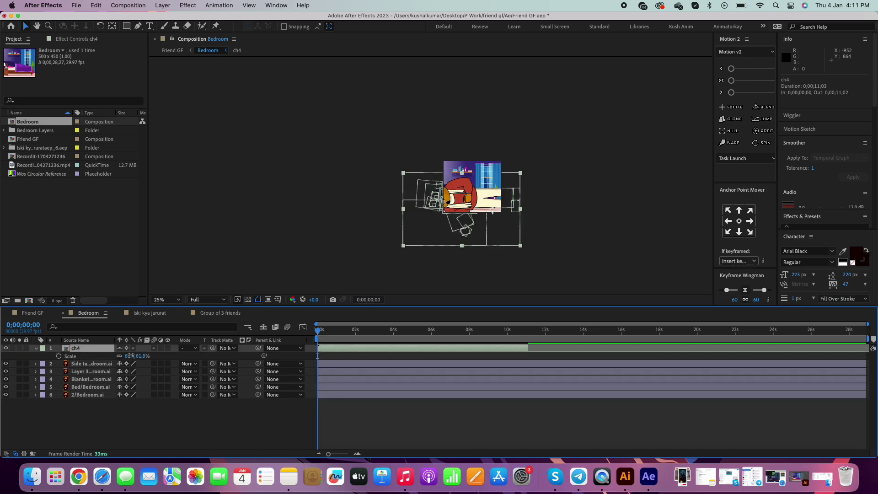
pyautogui.press('.')
pyautogui.press('.')
pyautogui.press('.')
pyautogui.press('.')
pyautogui.press('.')
pyautogui.moveTo(130, 356)
pyautogui.mouseDown()
pyautogui.moveTo(83, 379)
pyautogui.moveTo(127, 379)
pyautogui.moveTo(78, 368)
pyautogui.mouseUp()
pyautogui.hotkey('shift', 'Left')
pyautogui.hotkey('shift', 'Left')
pyautogui.hotkey('shift', 'Left')
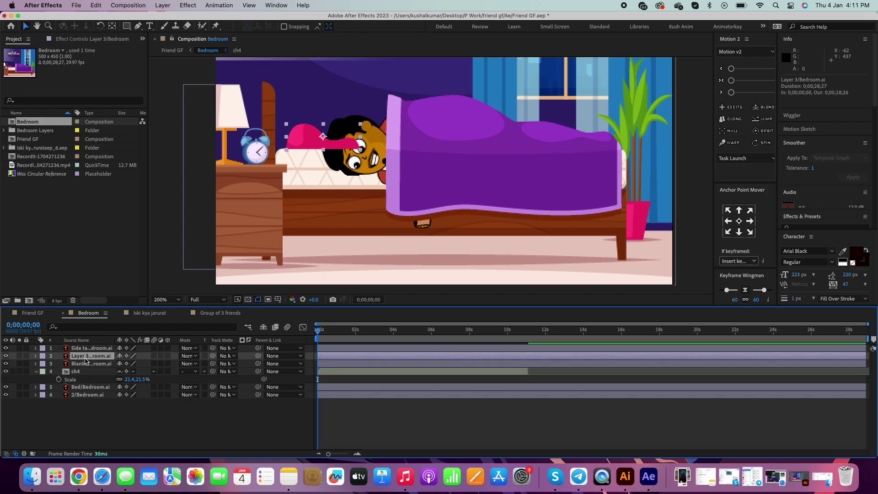
pyautogui.hotkey('shift', 'Up')
pyautogui.hotkey('shift', 'Left')
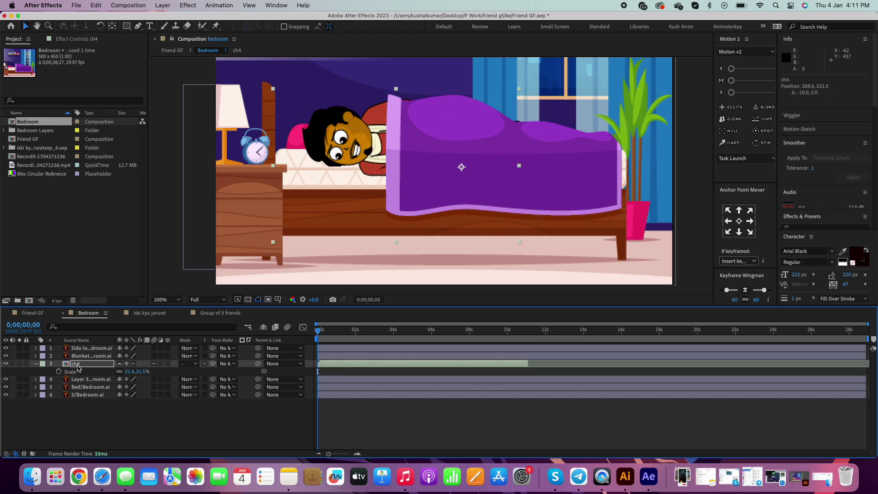
pyautogui.hotkey('shift', 'Left')
pyautogui.hotkey('shift', 'Up')
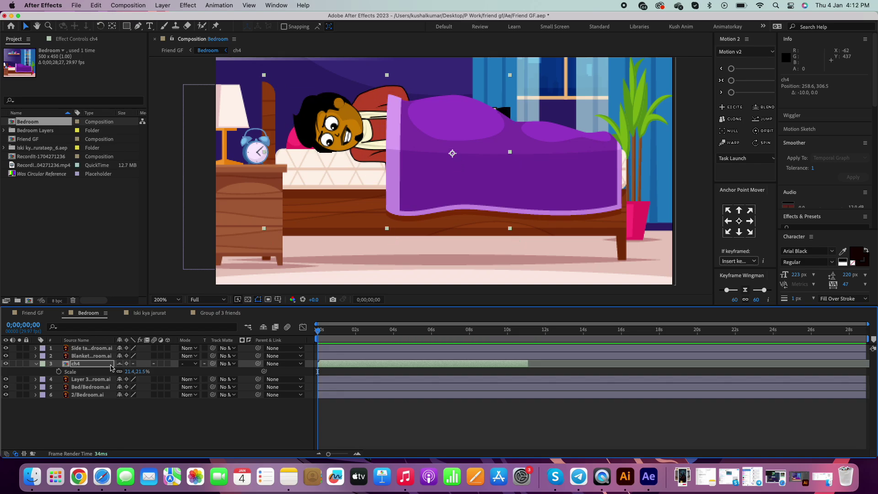
# Fine-tune ch4's scale down to 20.4% and open a second viewer, keeping the Bedroom view
pyautogui.moveTo(123, 371); pyautogui.dragTo(84, 366)
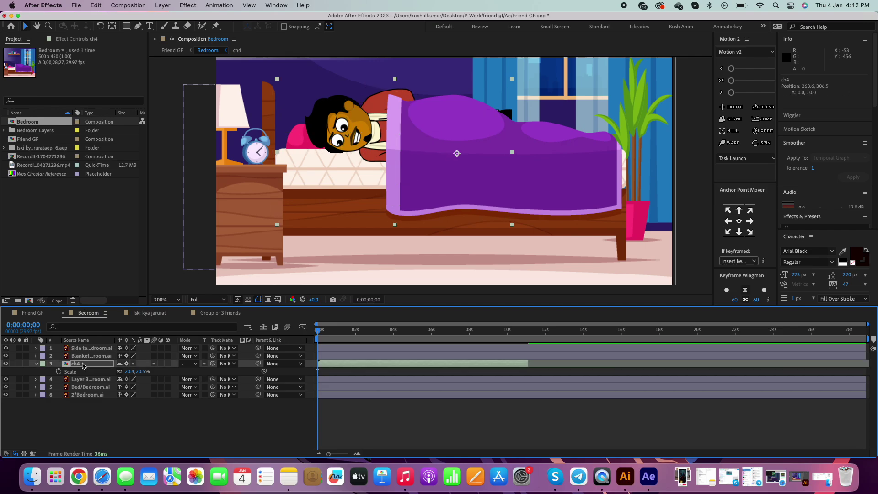
pyautogui.scroll(-2, 420, 173)
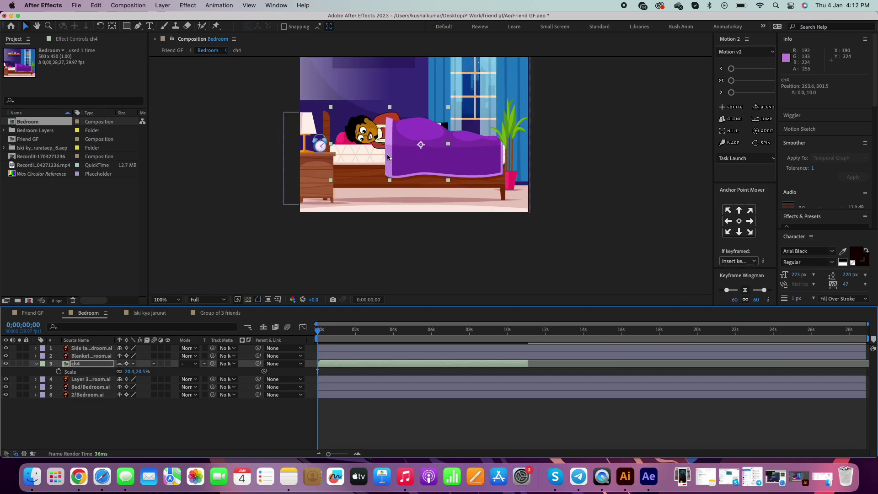
pyautogui.scroll(2, 366, 201)
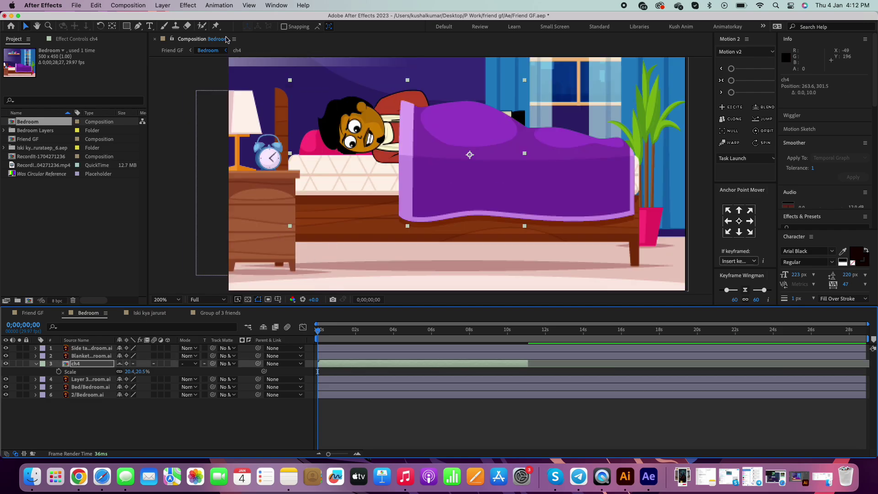
pyautogui.press('super+alt+shift+n')
# Open the ch4 composition and review, then collapse, its layers' keyframed properties
pyautogui.doubleClick(431, 363)
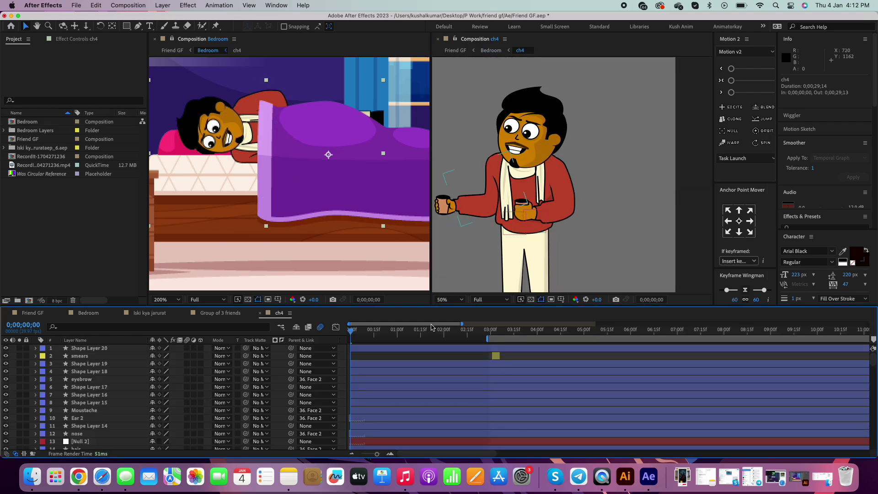
pyautogui.press('u')
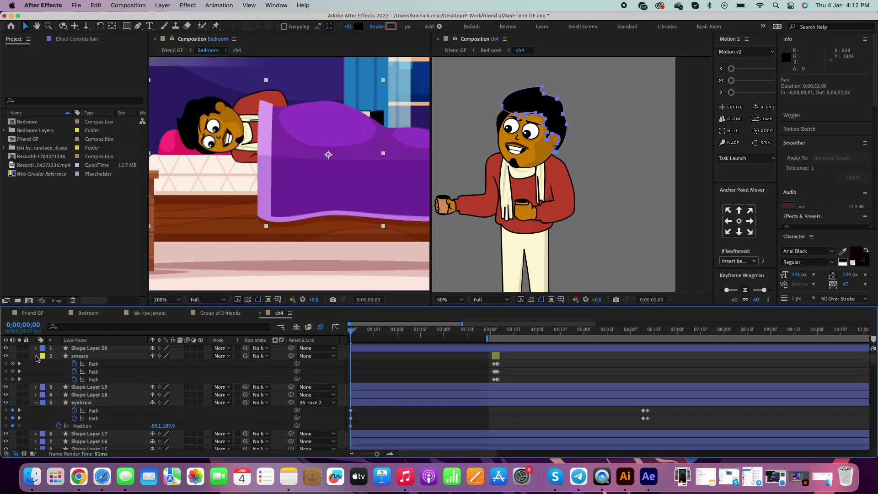
pyautogui.click(36, 357)
pyautogui.press('super+a')
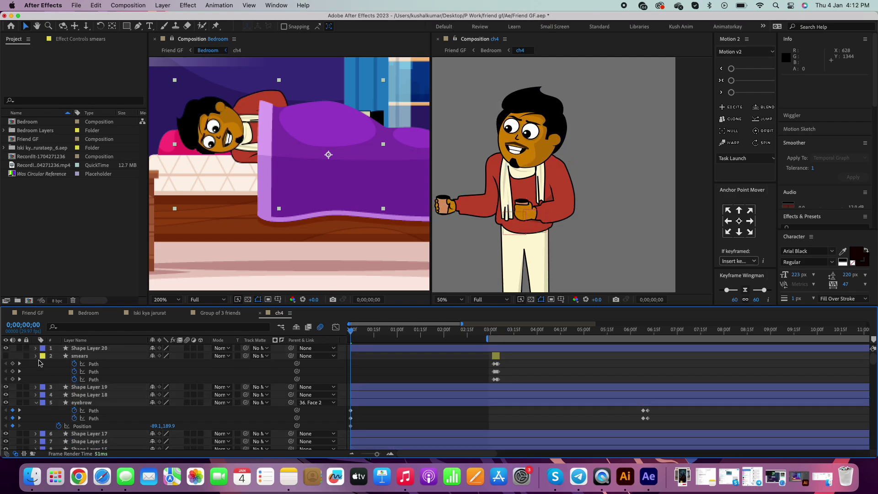
pyautogui.press('u')
pyautogui.press('super+shift+a')
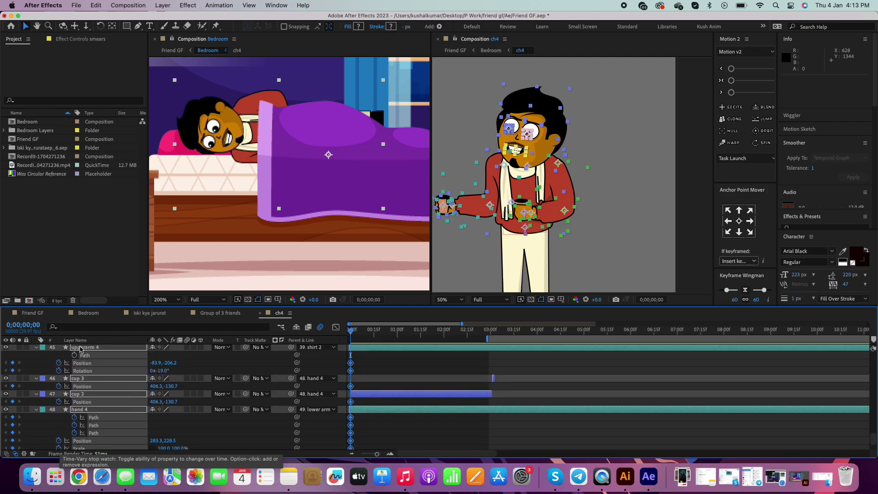
pyautogui.press('u')
# Select the upper arm and shirt, try moving the scarf layer, then undo that change
pyautogui.click(491, 197)
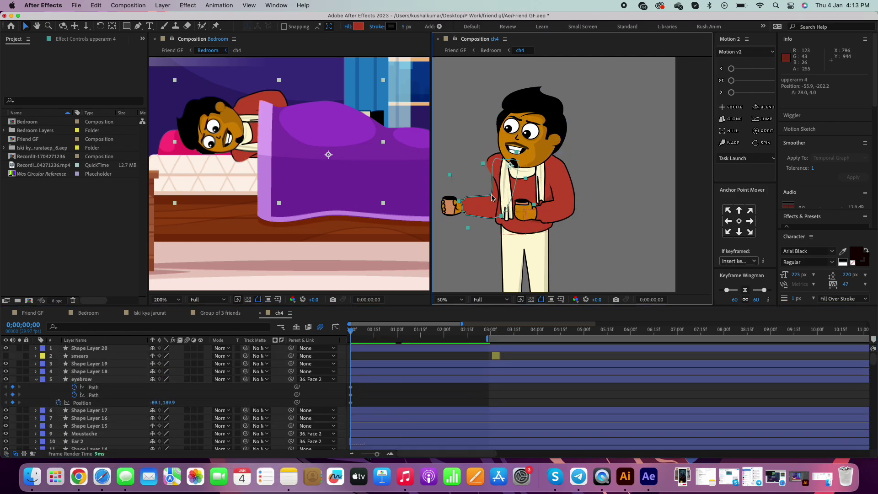
pyautogui.doubleClick(509, 227)
pyautogui.scroll(2, 487, 183)
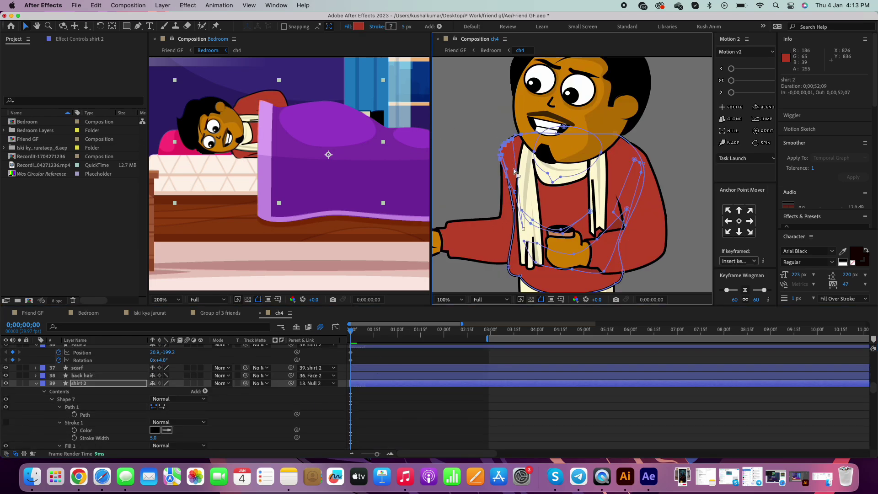
pyautogui.moveTo(77, 368); pyautogui.dragTo(213, 428)
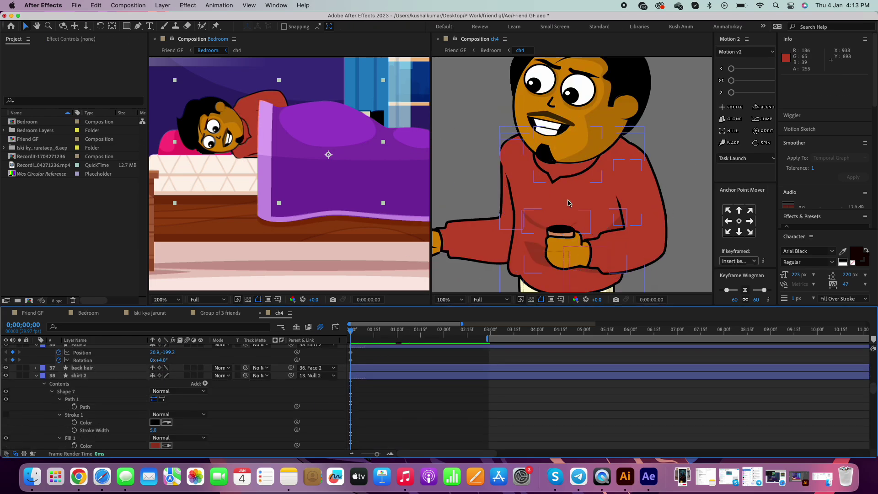
pyautogui.scroll(-5, 224, 403)
pyautogui.hotkey('ctrl', 'z')
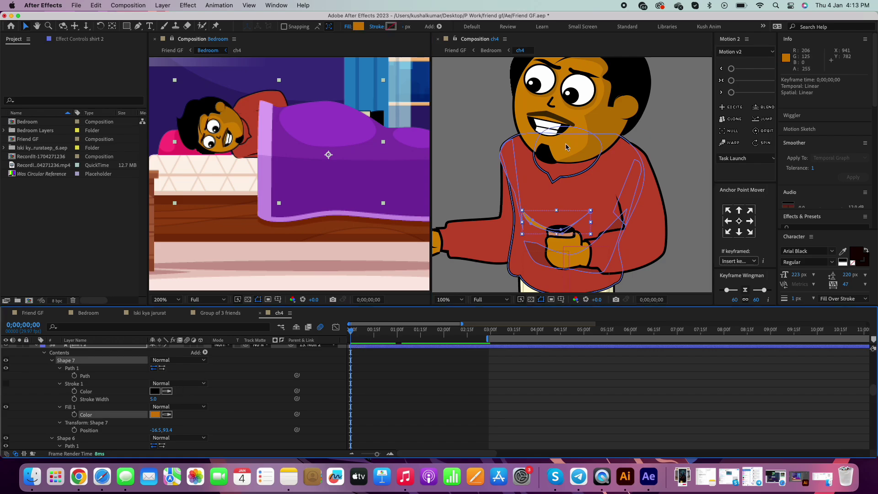
pyautogui.scroll(-3, 181, 403)
pyautogui.scroll(-3, 180, 402)
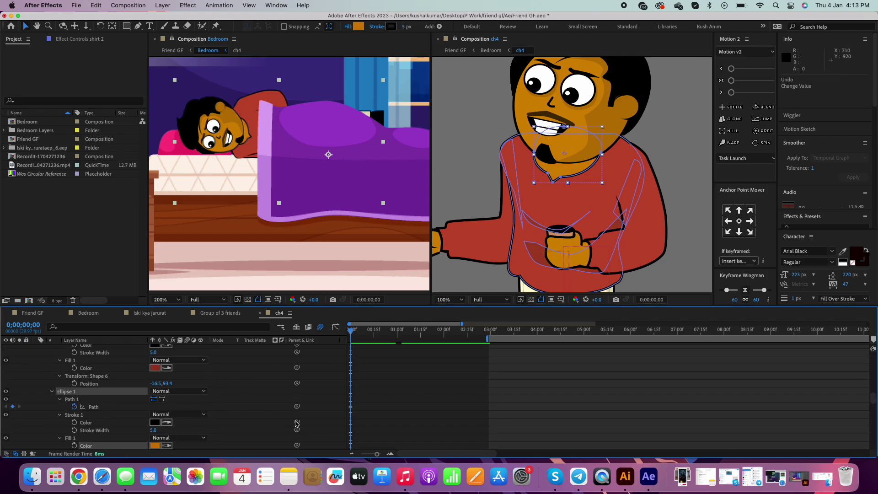
# Rotate the man's upperarm 6 layer to -41°
pyautogui.click(551, 191)
pyautogui.press(',')
pyautogui.click(574, 176)
pyautogui.press('u')
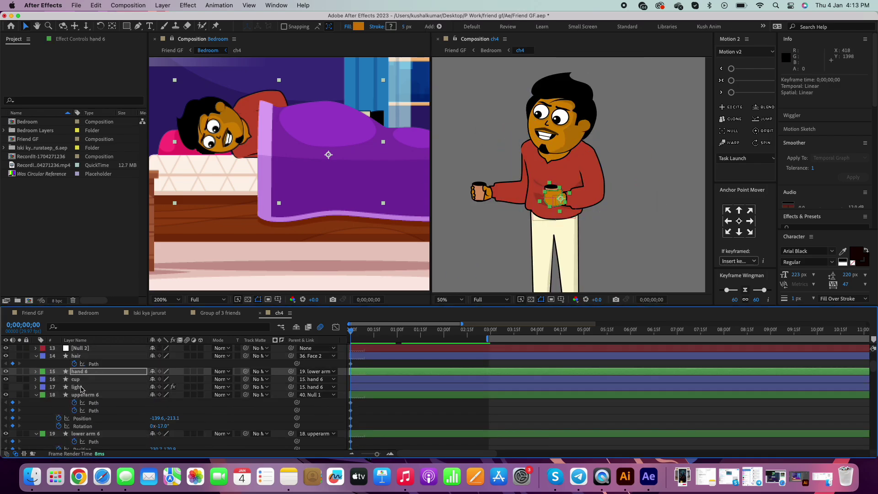
pyautogui.press('.')
pyautogui.moveTo(565, 160); pyautogui.dragTo(583, 173)
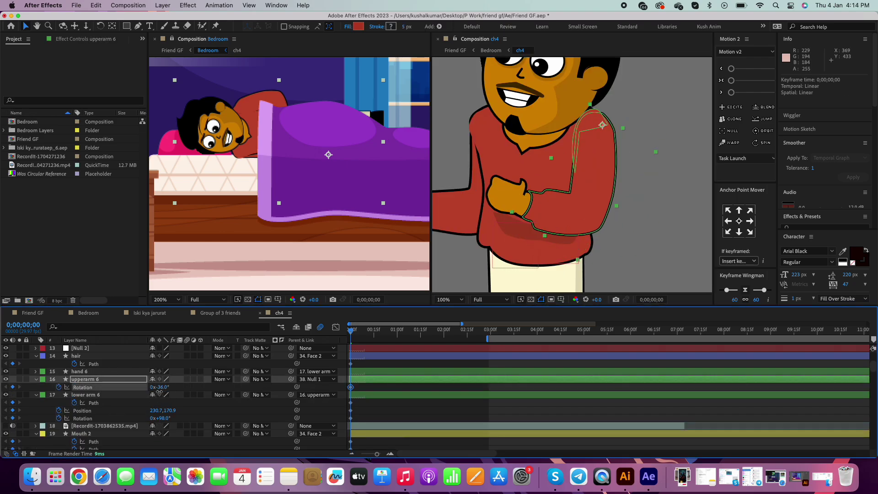
# Reshape the shirt 2 path, pulling its right edge outward and shifting left-edge points down
pyautogui.click(603, 170)
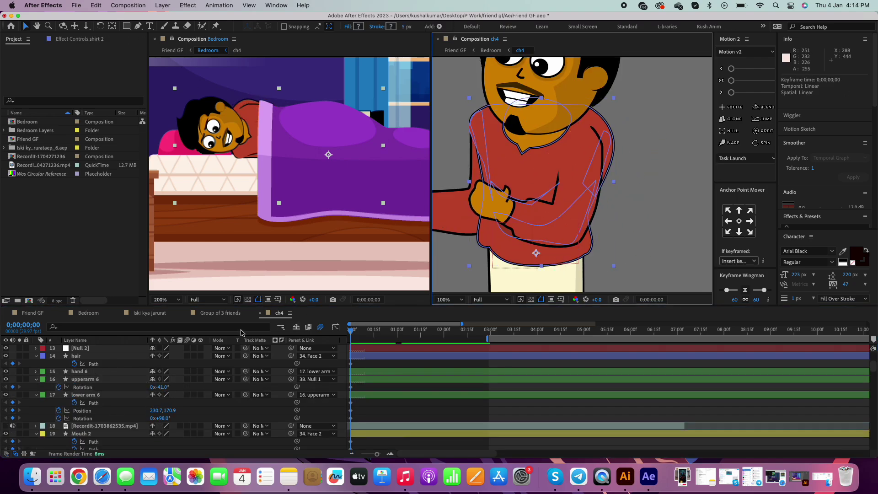
pyautogui.press('u')
pyautogui.moveTo(603, 170); pyautogui.dragTo(603, 158)
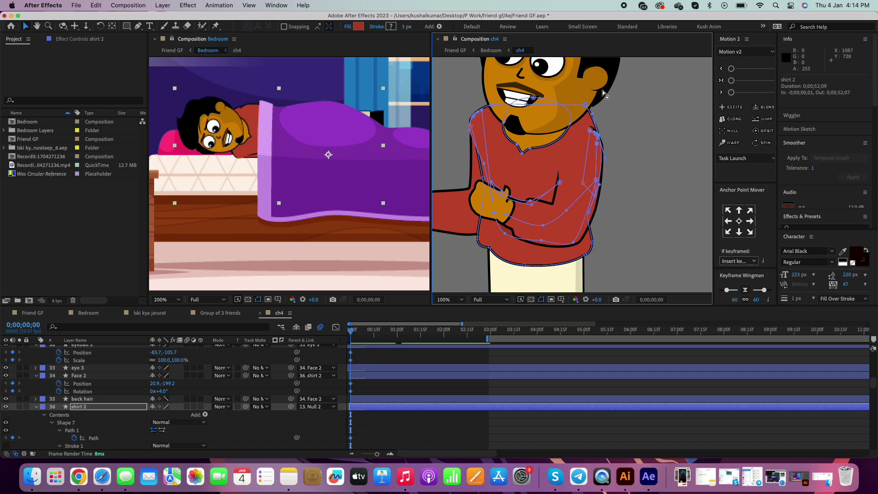
pyautogui.moveTo(602, 93); pyautogui.dragTo(608, 162)
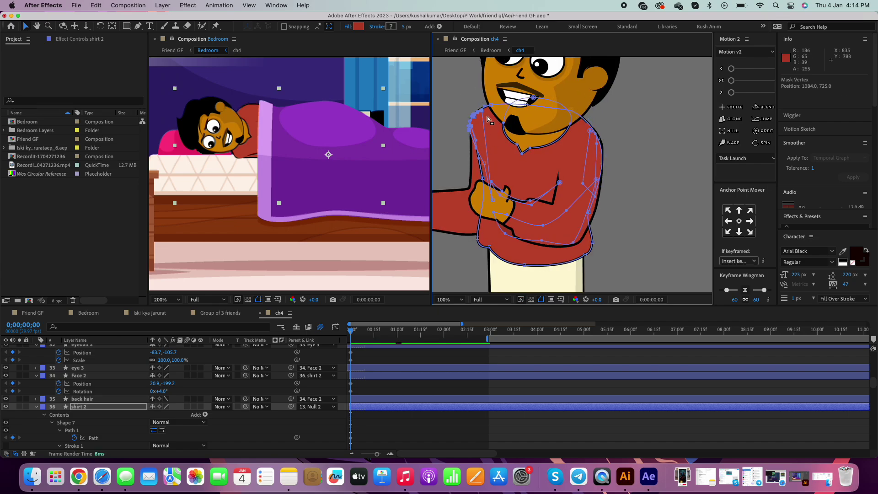
pyautogui.moveTo(488, 120); pyautogui.dragTo(499, 143)
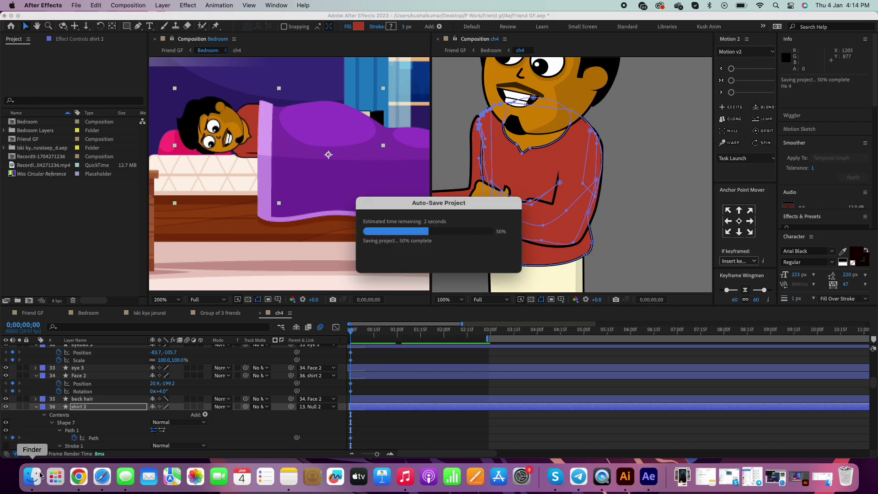
# Browse in Finder to the sleeping-nice-flat-composition folder inside Desktop > P Work > friend gf
pyautogui.click(32, 475)
pyautogui.click(85, 138)
pyautogui.click(149, 189)
pyautogui.click(262, 104)
pyautogui.click(383, 115)
pyautogui.click(400, 134)
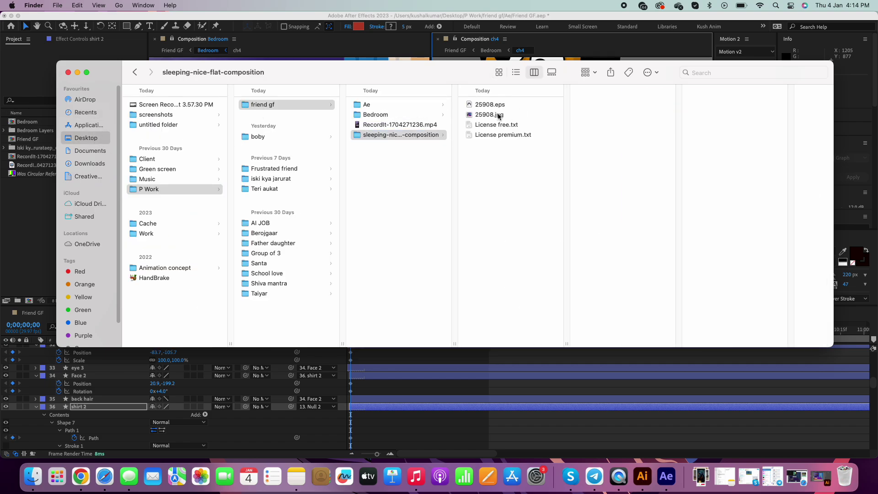
# Preview 25908.jpg, import it into the project and open it in the Footage viewer
pyautogui.doubleClick(489, 115)
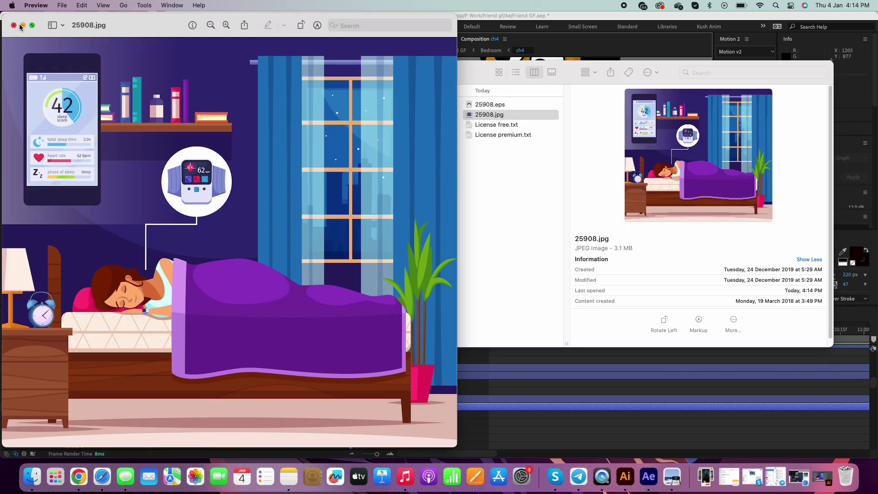
pyautogui.click(21, 27)
pyautogui.moveTo(569, 110); pyautogui.dragTo(69, 193)
pyautogui.doubleClick(28, 121)
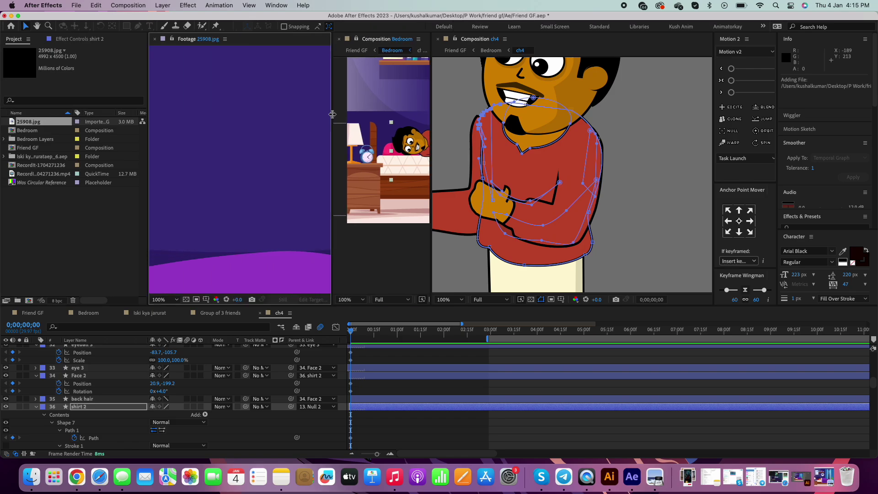
# Select the man's mouth in ch4 and undo an accidental layer time change
pyautogui.scroll(-4, 288, 133)
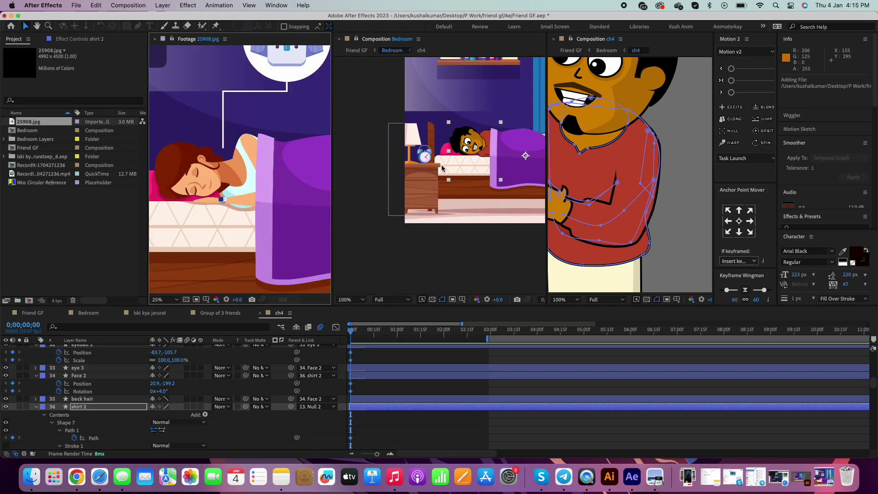
pyautogui.click(604, 165)
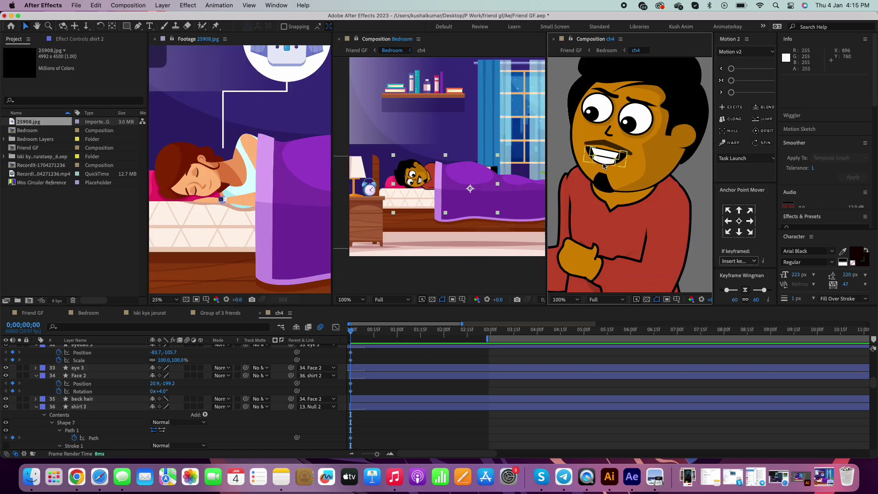
pyautogui.press('g')
pyautogui.scroll(2, 590, 165)
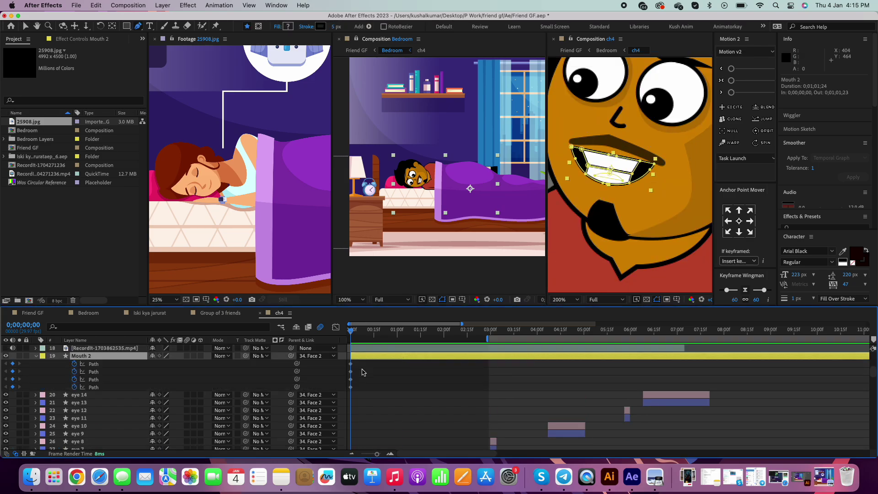
pyautogui.press('cmd+z')
# Copy the Mouth 2 path keyframes from ch26 and paste them at 0:00 in ch4
pyautogui.click(221, 312)
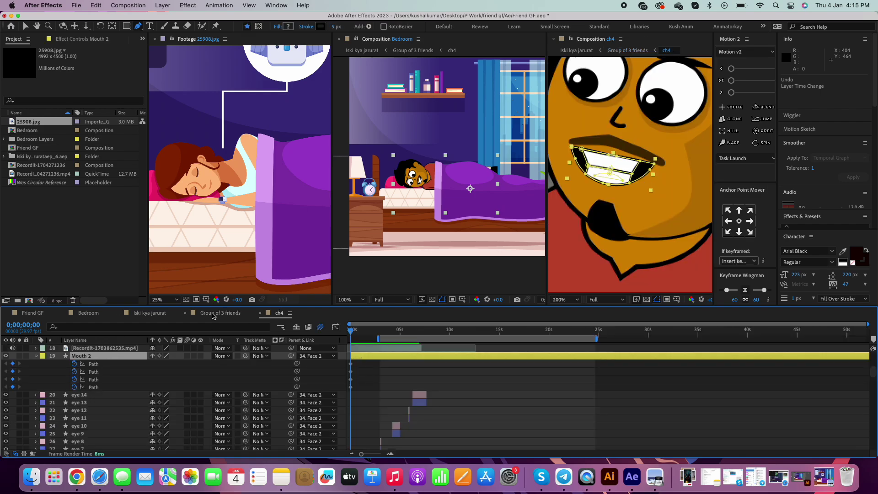
pyautogui.doubleClick(76, 364)
pyautogui.press('u')
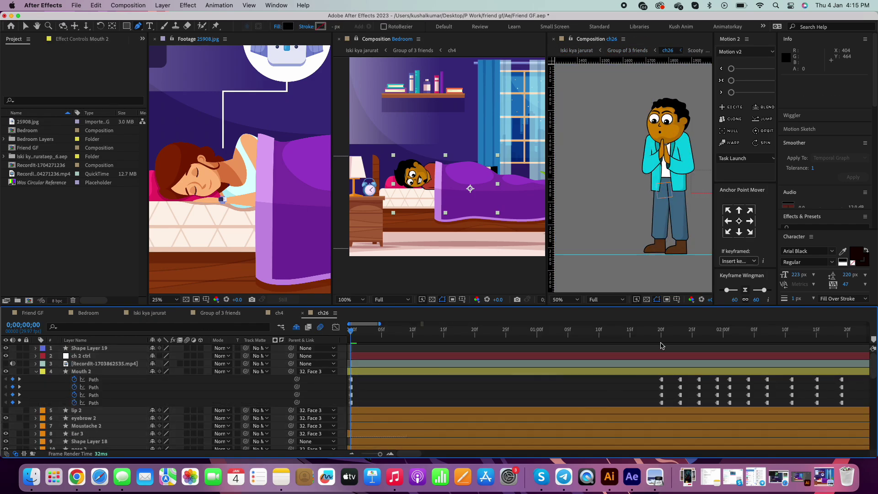
pyautogui.moveTo(752, 346); pyautogui.dragTo(772, 407)
pyautogui.press('cmd+c')
pyautogui.click(279, 313)
pyautogui.press('cmd+v')
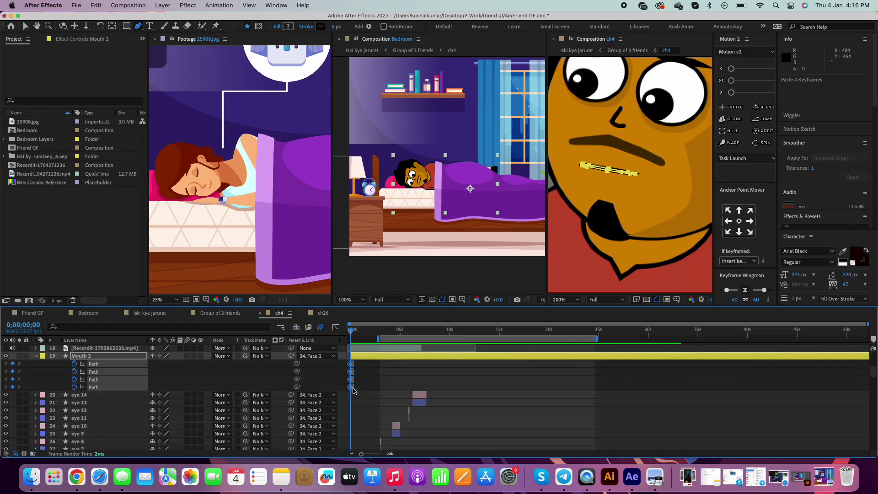
pyautogui.press('cmd+z')
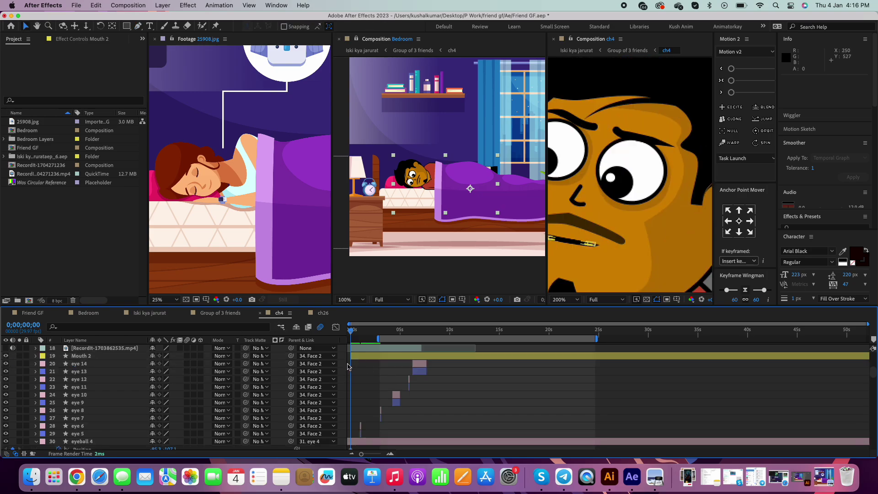
# Step through the first seconds to check the new closed mouth, then return to the start
pyautogui.press('=')
pyautogui.click(371, 335)
pyautogui.scroll(-1, 591, 209)
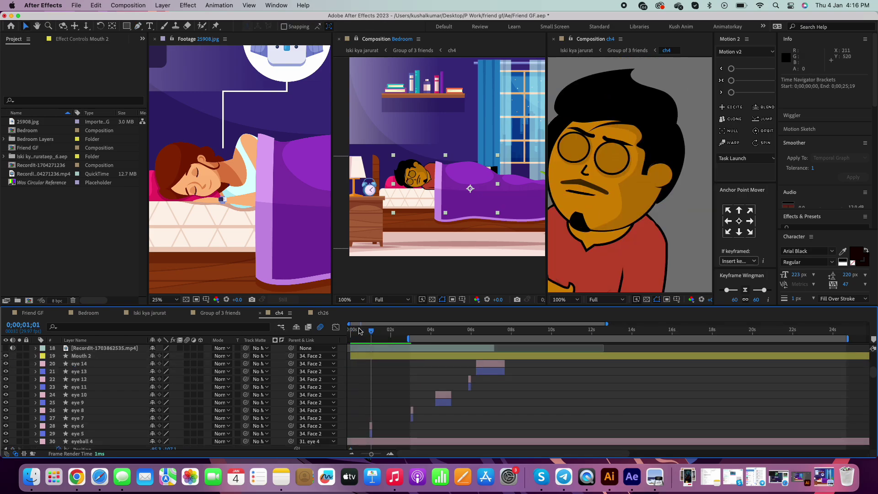
pyautogui.press('Home')
pyautogui.scroll(-1, 597, 169)
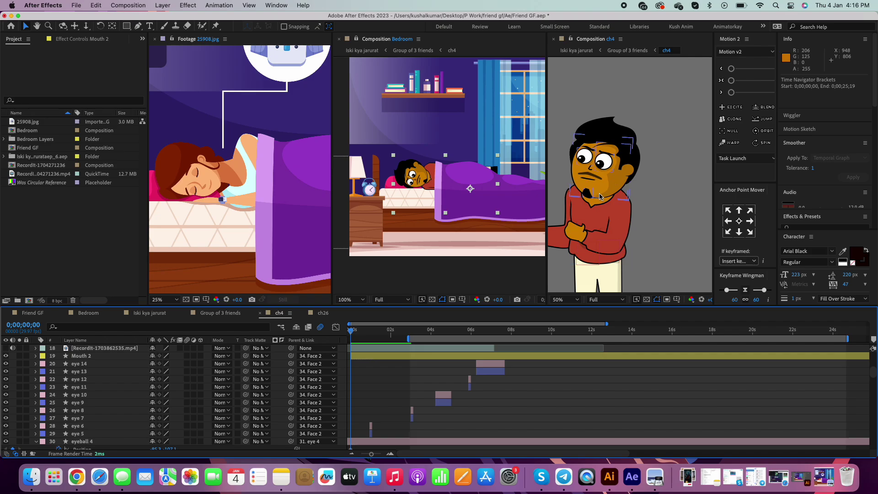
# Set the Face 2 layer's Rotation to 0°
pyautogui.click(600, 197)
pyautogui.press('r')
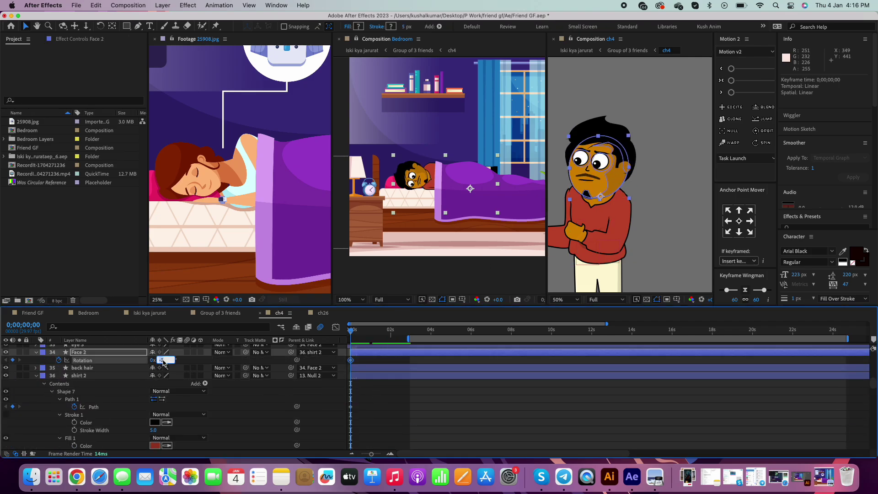
pyautogui.click(629, 228)
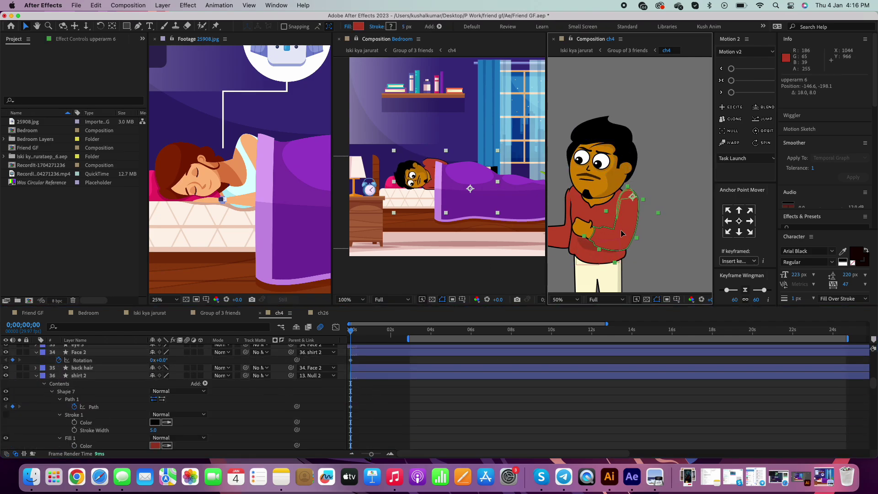
# Move the upperarm 6 layer in toward the man's chest
pyautogui.click(589, 222)
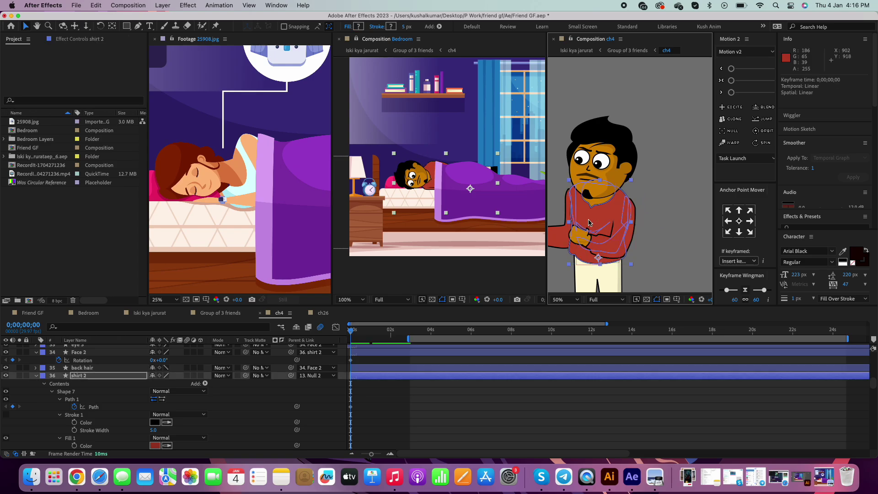
pyautogui.scroll(2, 596, 193)
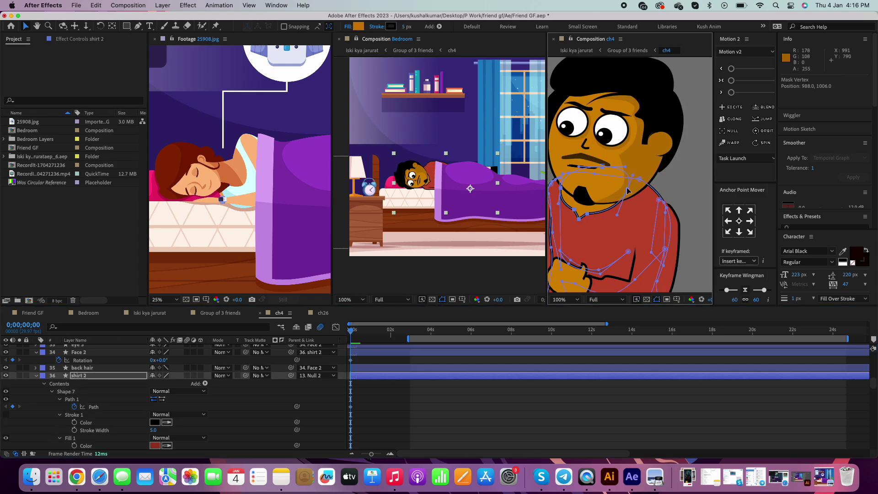
pyautogui.scroll(2, 635, 194)
pyautogui.scroll(-2, 642, 187)
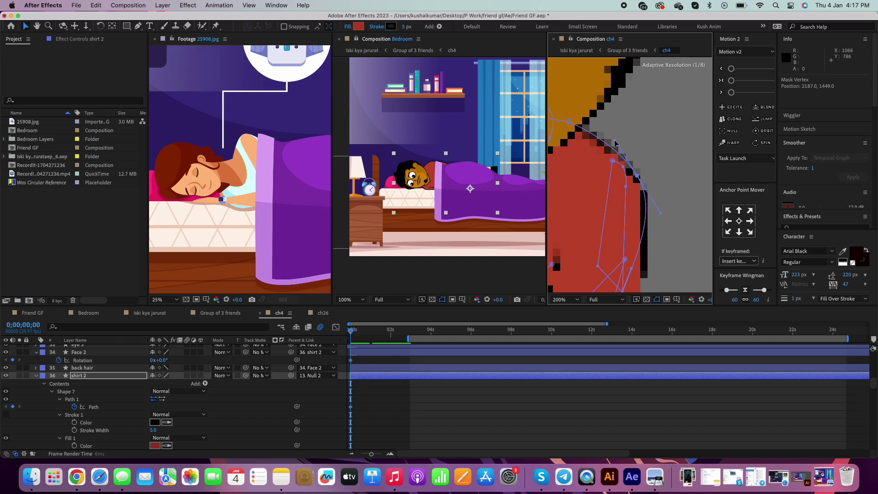
pyautogui.scroll(-2, 658, 145)
pyautogui.scroll(2, 648, 166)
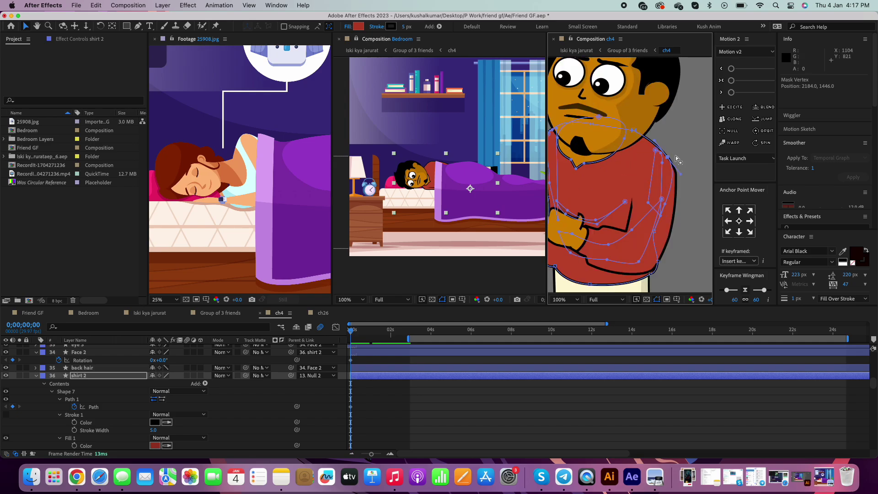
pyautogui.scroll(-2, 678, 238)
pyautogui.click(647, 203)
pyautogui.click(632, 193)
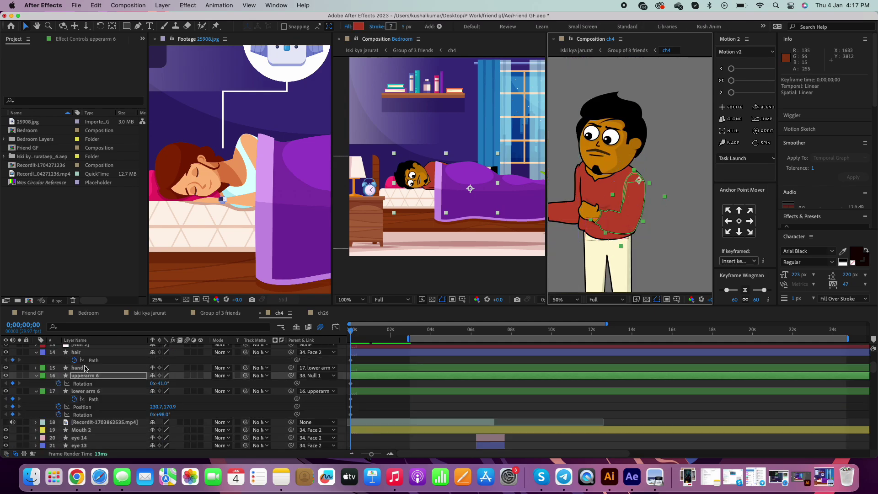
pyautogui.moveTo(633, 193); pyautogui.dragTo(622, 196)
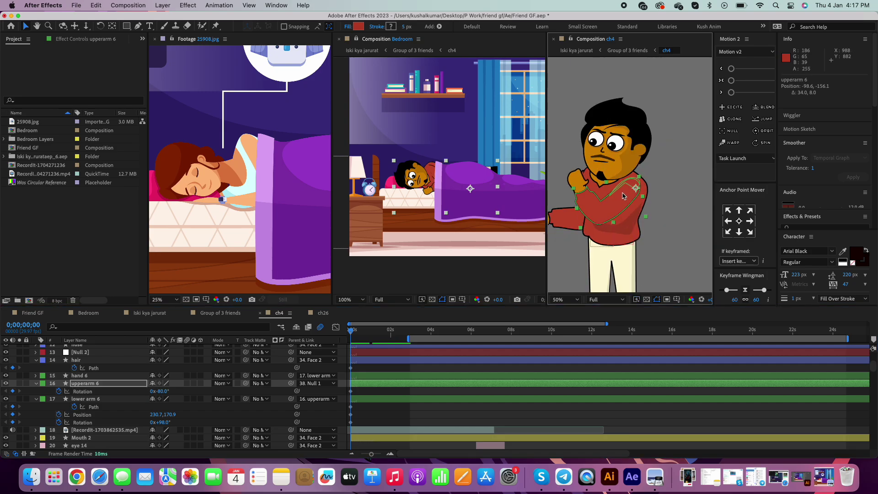
pyautogui.scroll(-1, 232, 182)
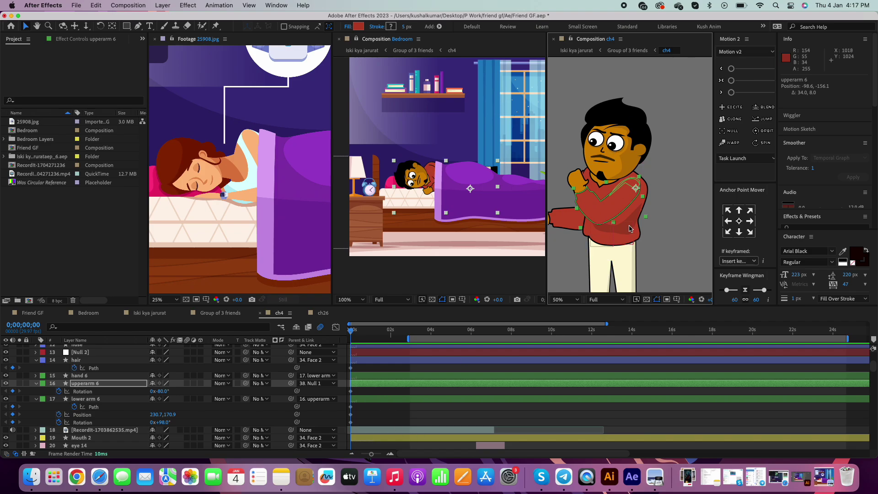
# Tilt the upper arm slightly further and reveal upperarm 6's animated properties
pyautogui.click(576, 177)
pyautogui.scroll(2, 570, 172)
pyautogui.press('u')
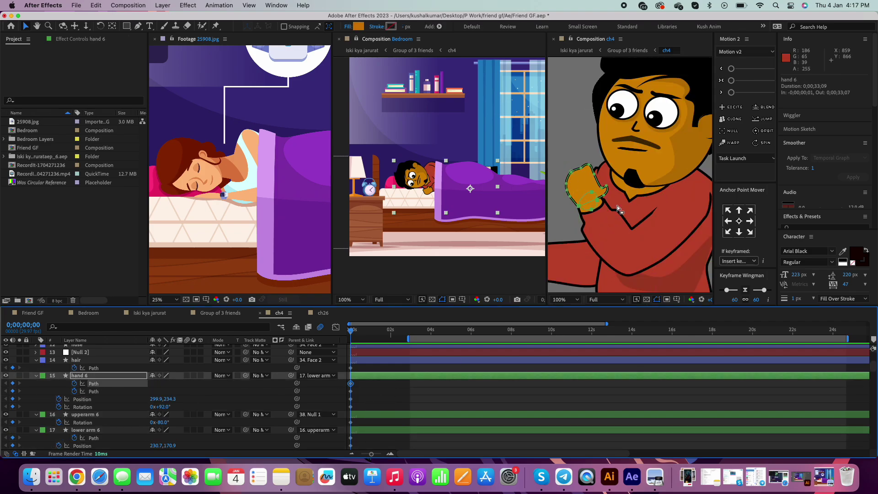
pyautogui.moveTo(157, 422); pyautogui.dragTo(156, 423)
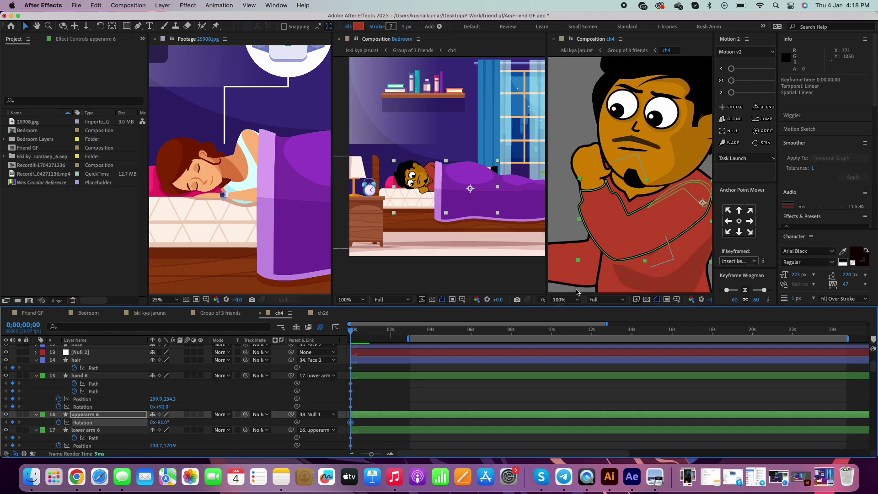
pyautogui.click(97, 414)
pyautogui.press('u')
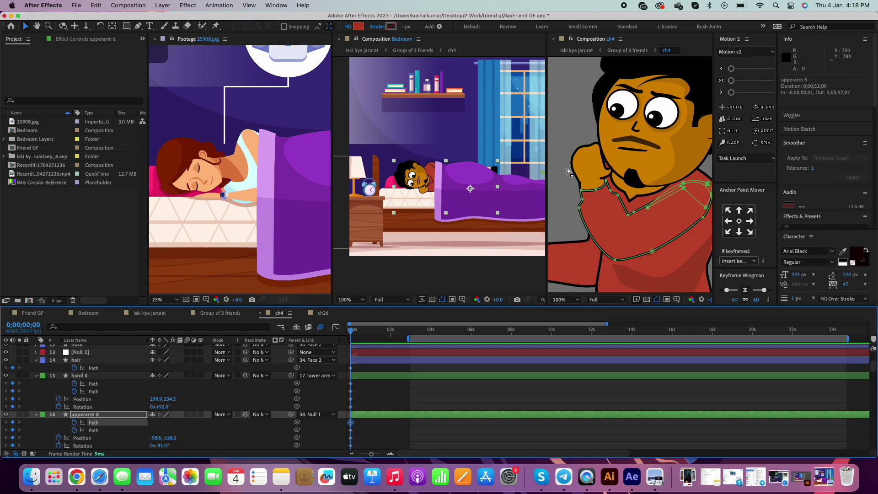
pyautogui.click(593, 211)
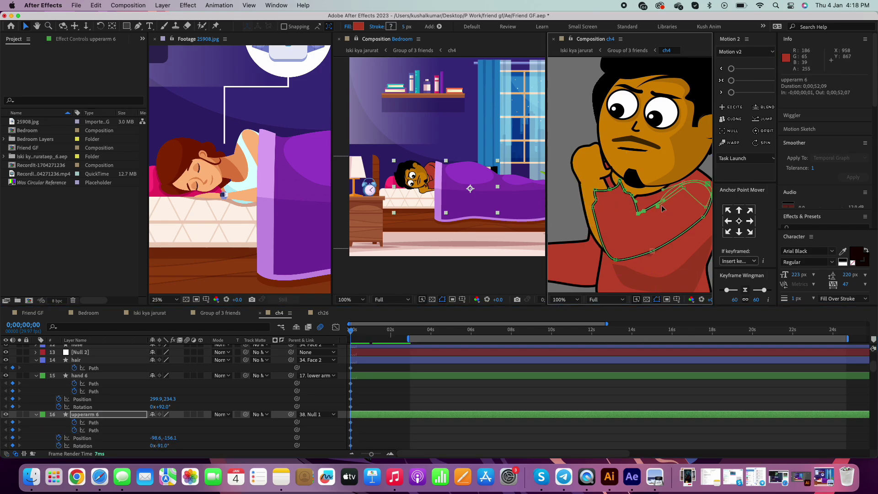
# Set the lower arm 6 Rotation to 111° so the arm bends up
pyautogui.hotkey('ctrl', 'Down')
pyautogui.press('r')
pyautogui.click(164, 356)
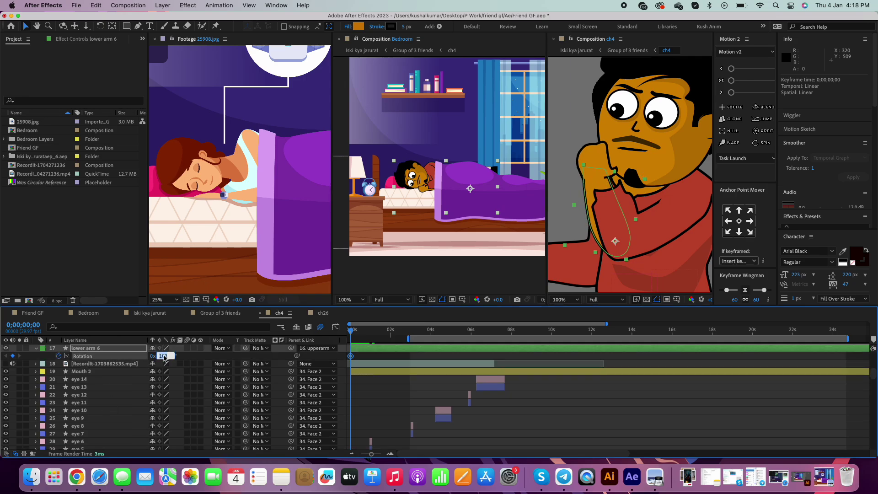
pyautogui.write('111')
pyautogui.press('Return')
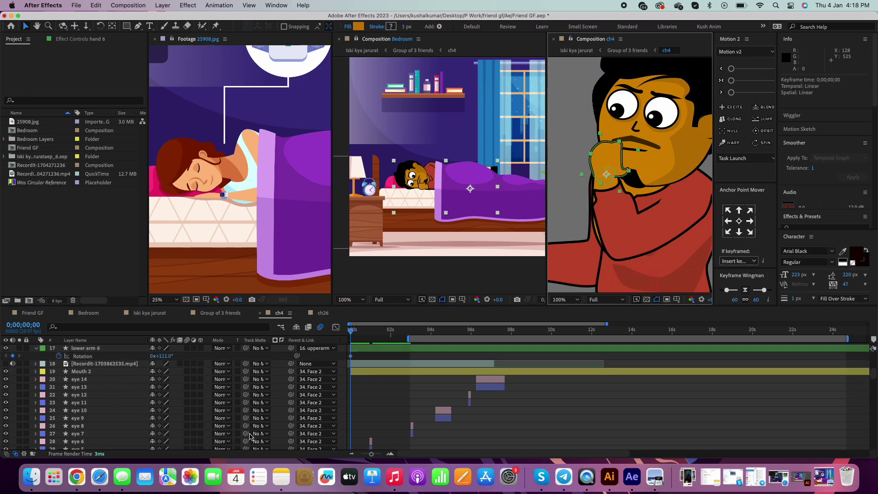
# Reshape the hand 6 mask vertices into a sloped outline resting at his chin
pyautogui.click(608, 183)
pyautogui.scroll(2, 601, 143)
pyautogui.moveTo(620, 166)
pyautogui.mouseDown()
pyautogui.moveTo(606, 143)
pyautogui.moveTo(591, 152)
pyautogui.mouseUp()
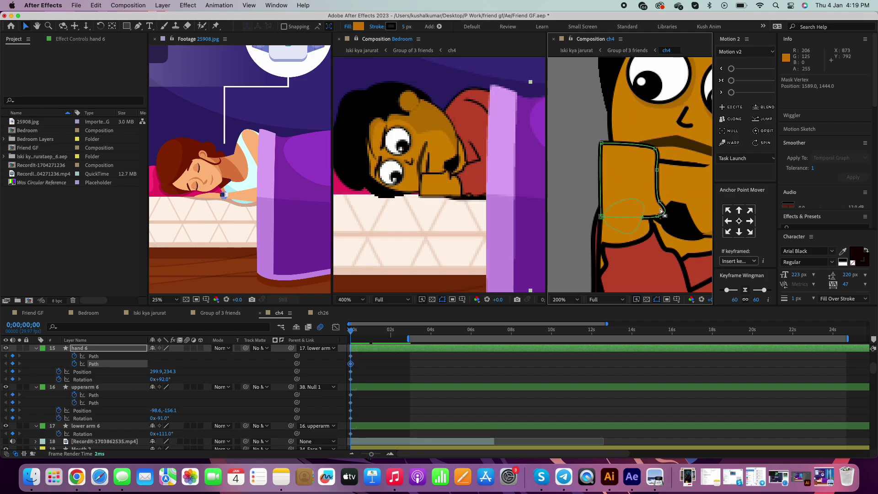
pyautogui.moveTo(660, 211)
pyautogui.mouseDown()
pyautogui.moveTo(692, 158)
pyautogui.moveTo(639, 202)
pyautogui.mouseUp()
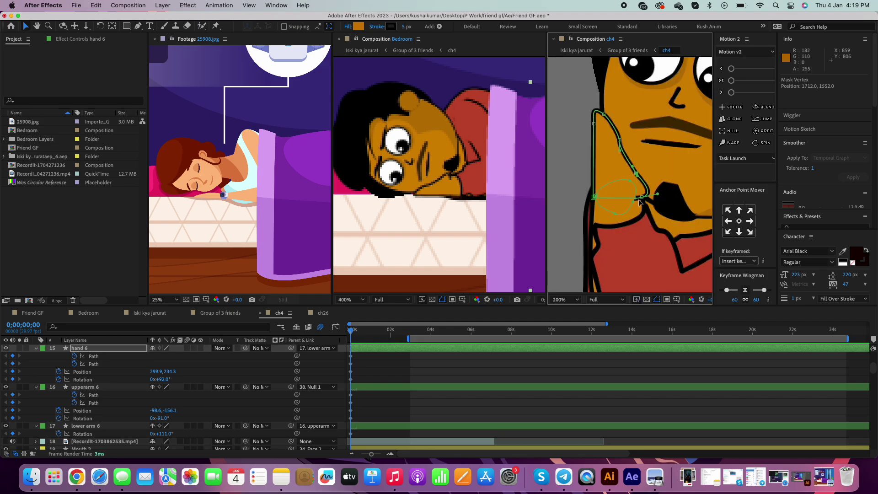
pyautogui.moveTo(631, 194); pyautogui.dragTo(630, 166)
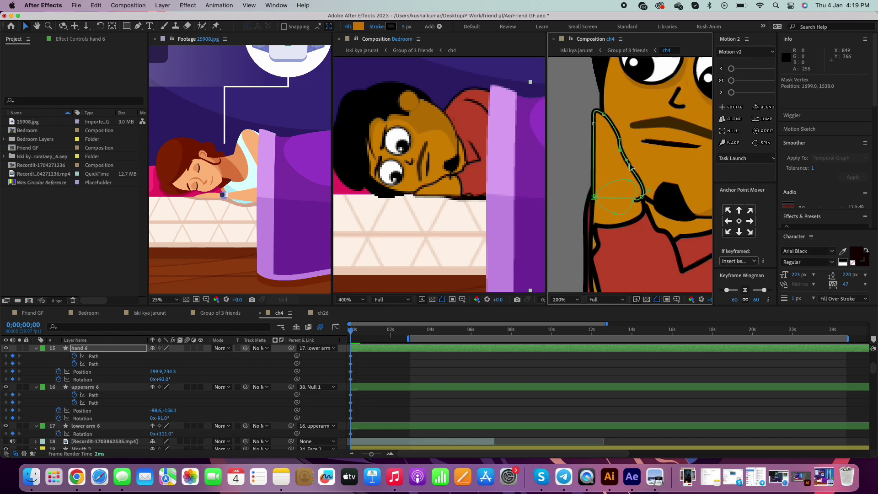
pyautogui.scroll(2, 610, 158)
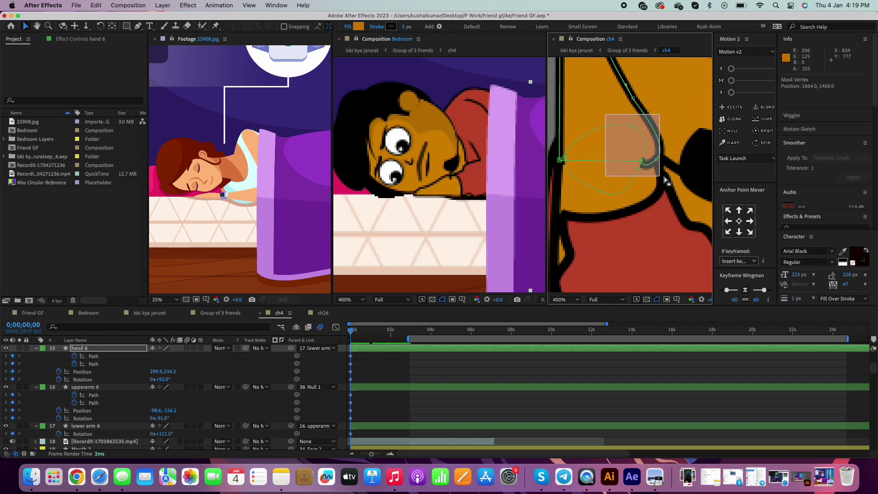
pyautogui.scroll(3, 664, 176)
pyautogui.scroll(3, 618, 120)
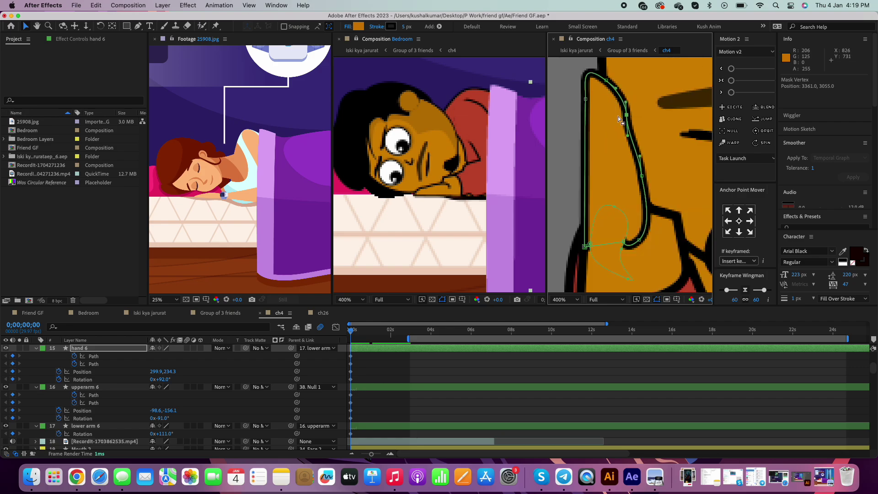
pyautogui.scroll(-5, 609, 137)
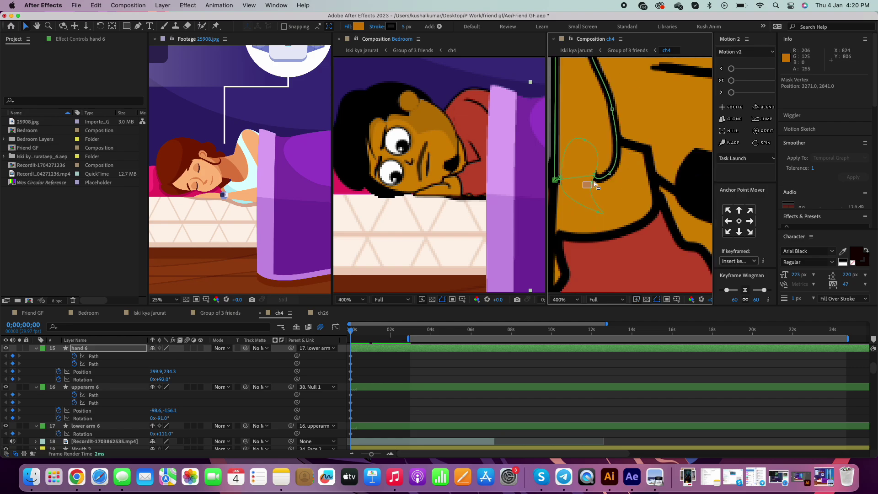
pyautogui.scroll(-2, 614, 125)
# Select the lower and upper arm paths and undo a stray upper-arm path edit
pyautogui.click(639, 163)
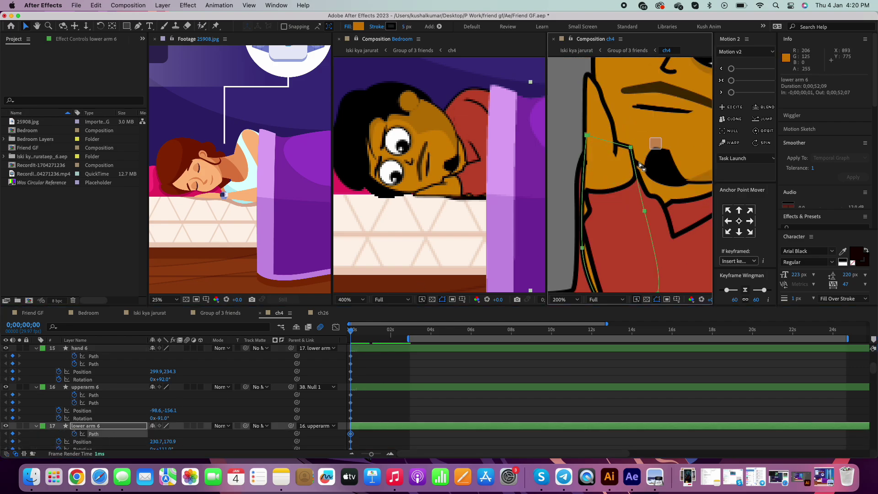
pyautogui.scroll(2, 604, 158)
pyautogui.scroll(-3, 596, 162)
pyautogui.click(596, 163)
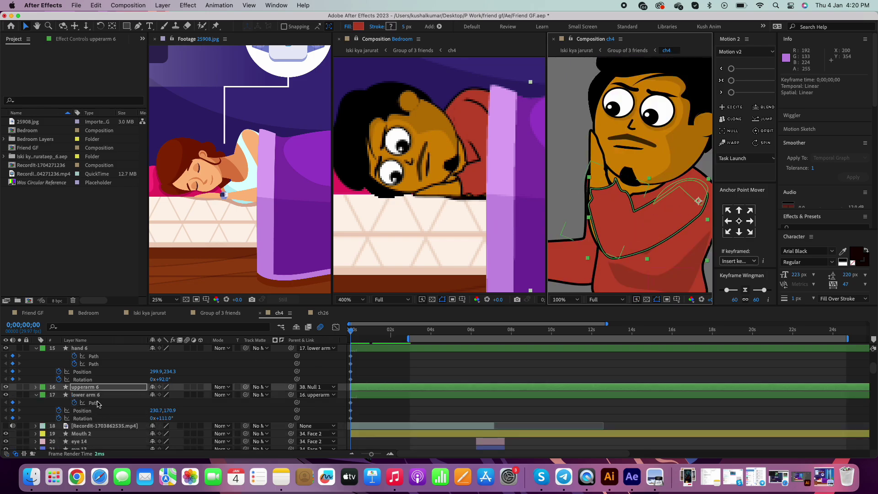
pyautogui.scroll(2, 595, 163)
pyautogui.press('super+z')
pyautogui.scroll(2, 599, 161)
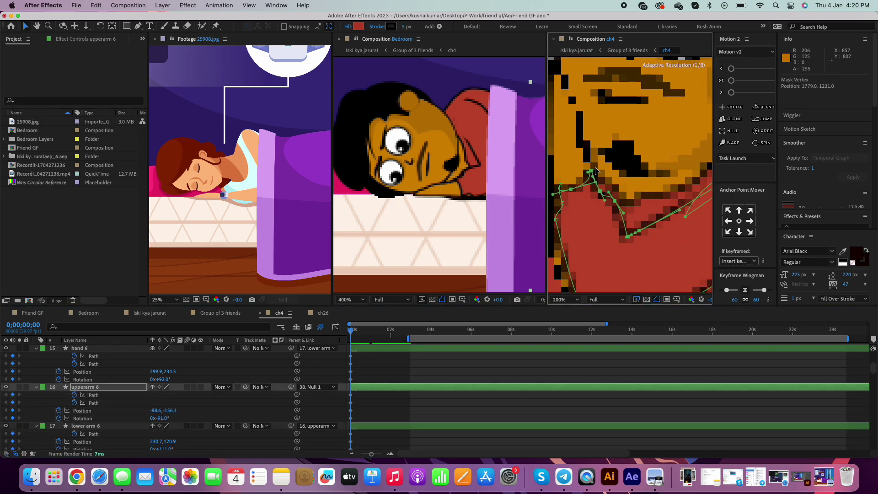
pyautogui.scroll(-2, 600, 160)
pyautogui.scroll(2, 606, 218)
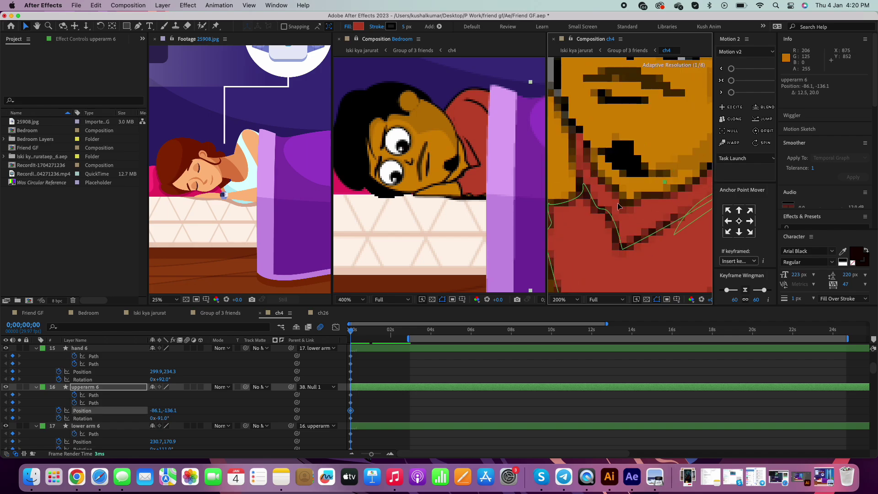
pyautogui.scroll(-1, 648, 198)
pyautogui.scroll(-1, 603, 204)
pyautogui.scroll(1, 603, 205)
pyautogui.scroll(-2, 406, 166)
pyautogui.scroll(-2, 407, 166)
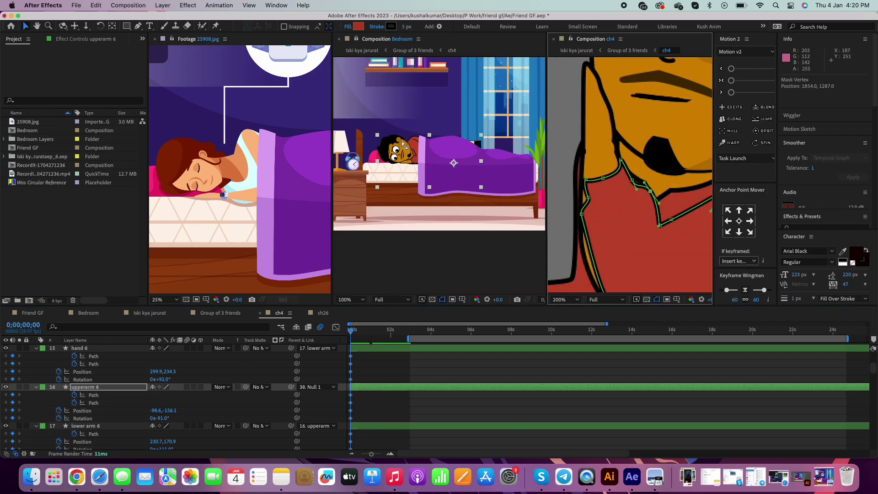
pyautogui.scroll(-4, 665, 201)
# Move the shirt's neck point slightly up and to the right
pyautogui.click(665, 201)
pyautogui.scroll(3, 672, 171)
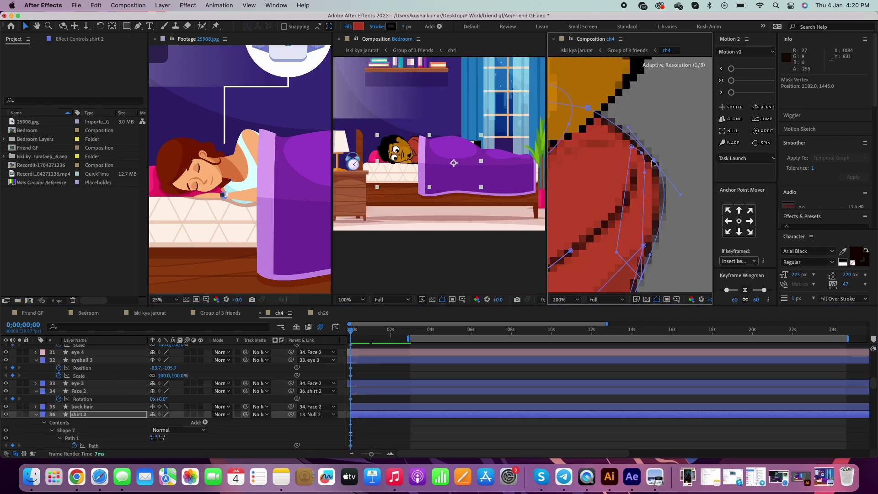
pyautogui.scroll(-2, 644, 143)
pyautogui.moveTo(639, 130); pyautogui.dragTo(642, 126)
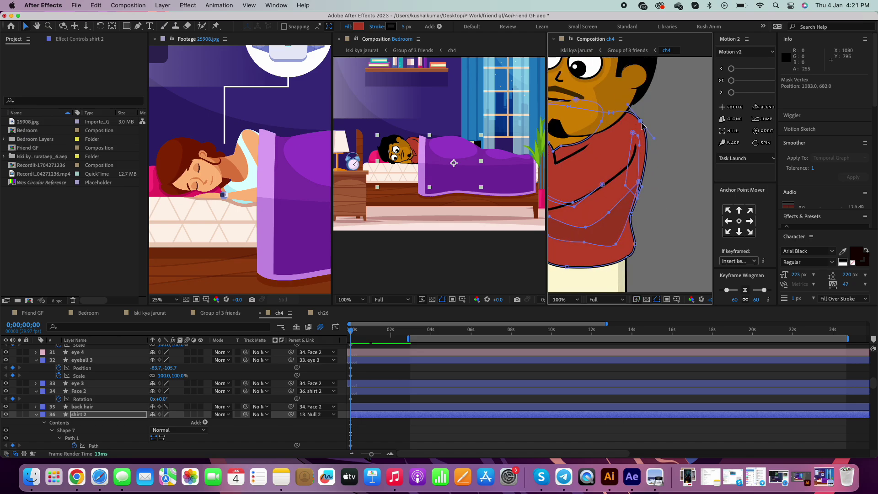
pyautogui.scroll(-2, 642, 132)
pyautogui.scroll(-2, 612, 164)
# Arch the ch4 man's eyebrow upward by raising its path vertex
pyautogui.click(601, 187)
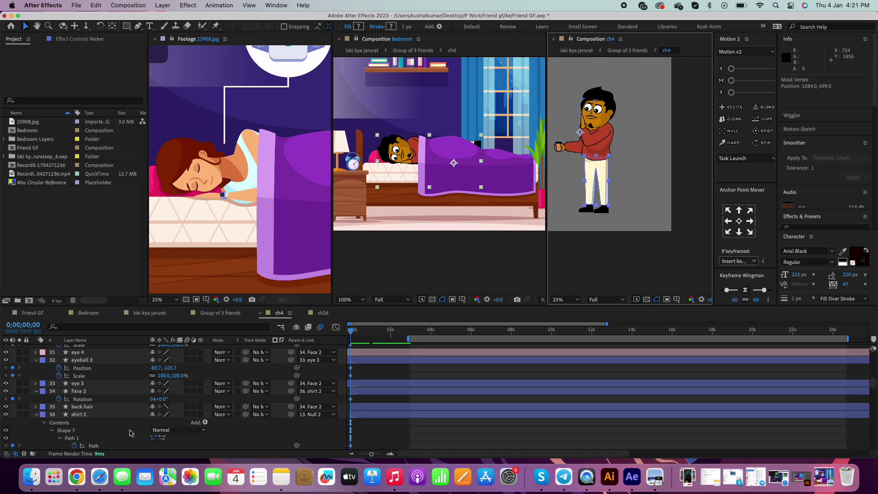
pyautogui.scroll(-3, 206, 393)
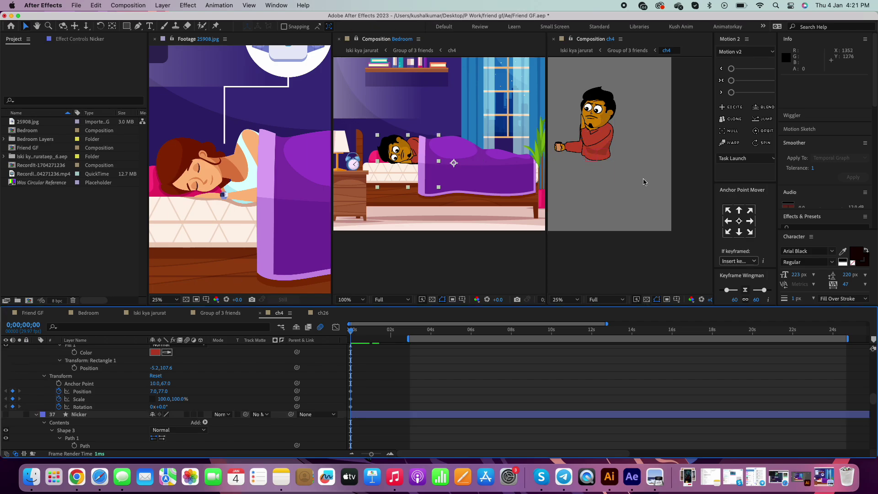
pyautogui.scroll(4, 640, 119)
pyautogui.click(646, 114)
pyautogui.scroll(2, 640, 110)
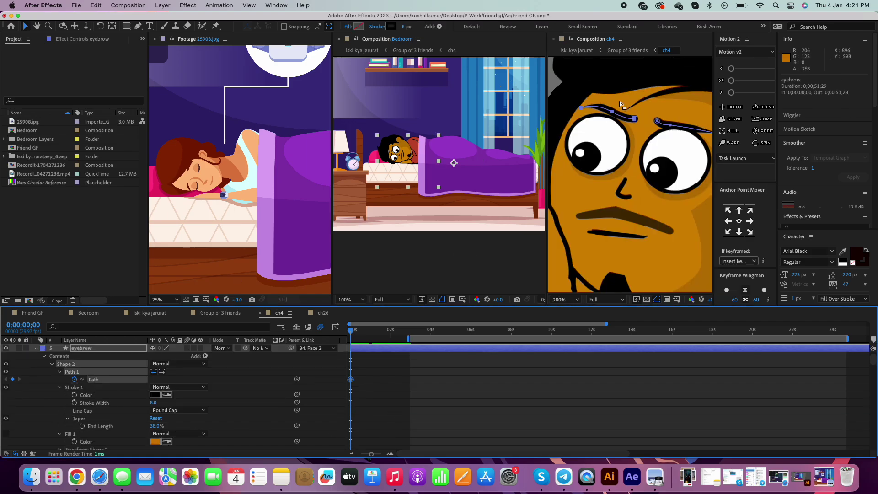
pyautogui.moveTo(652, 126); pyautogui.dragTo(647, 119)
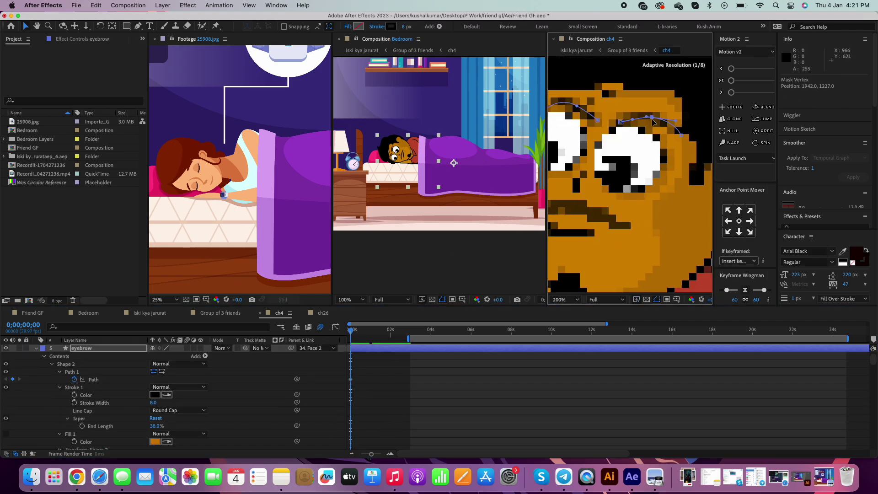
pyautogui.scroll(-4, 683, 138)
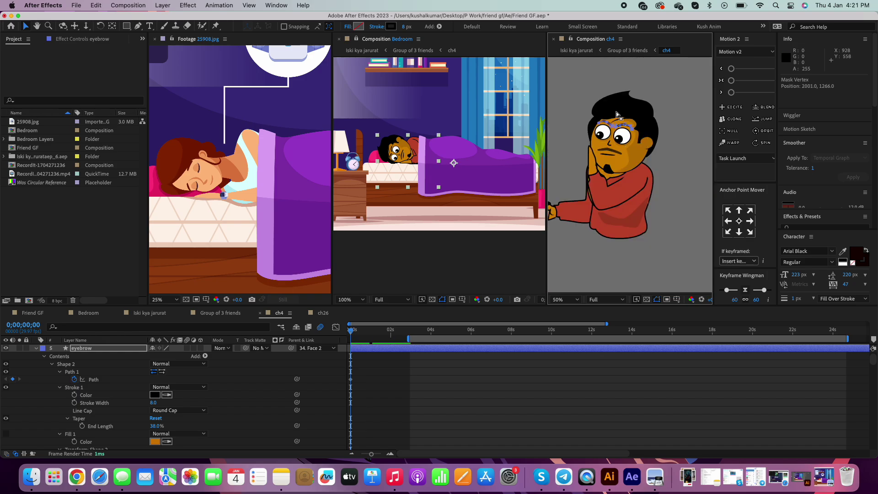
pyautogui.scroll(4, 389, 153)
pyautogui.scroll(4, 592, 147)
# Add a vertex on the hair's upper-left edge with the Pen tool and pull it inward into a notch
pyautogui.click(591, 154)
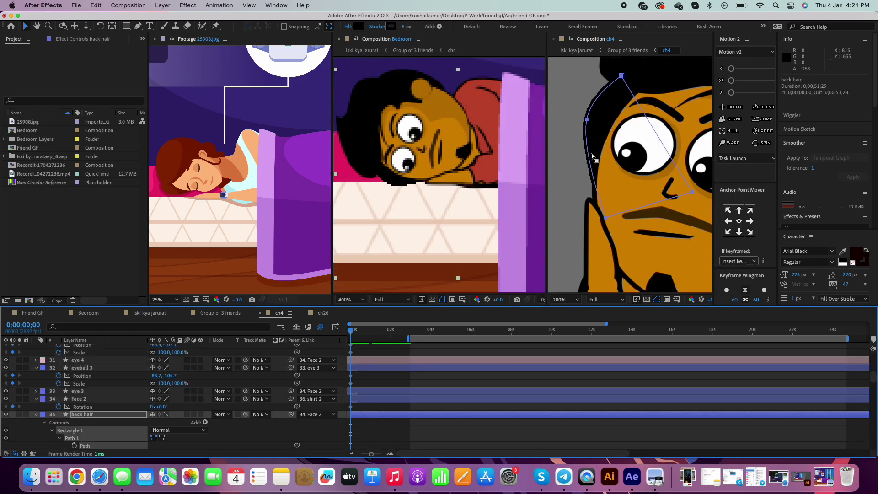
pyautogui.scroll(-2, 640, 119)
pyautogui.click(647, 107)
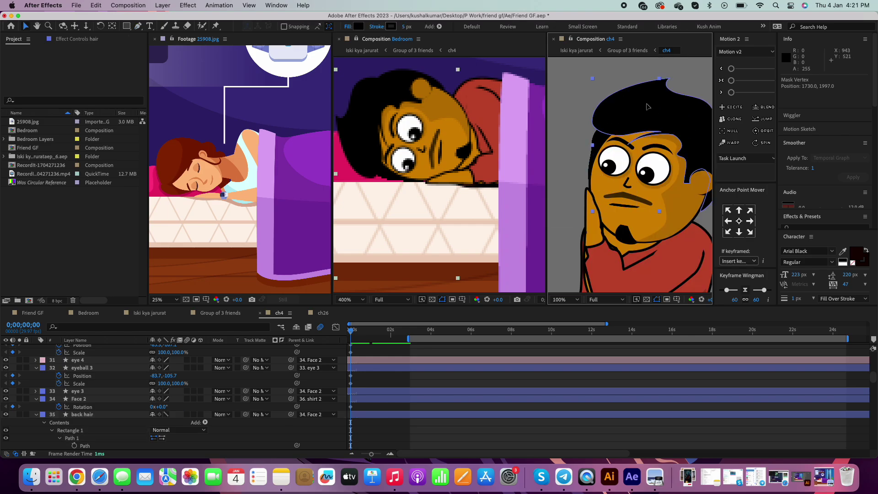
pyautogui.hscroll(2, 651, 83)
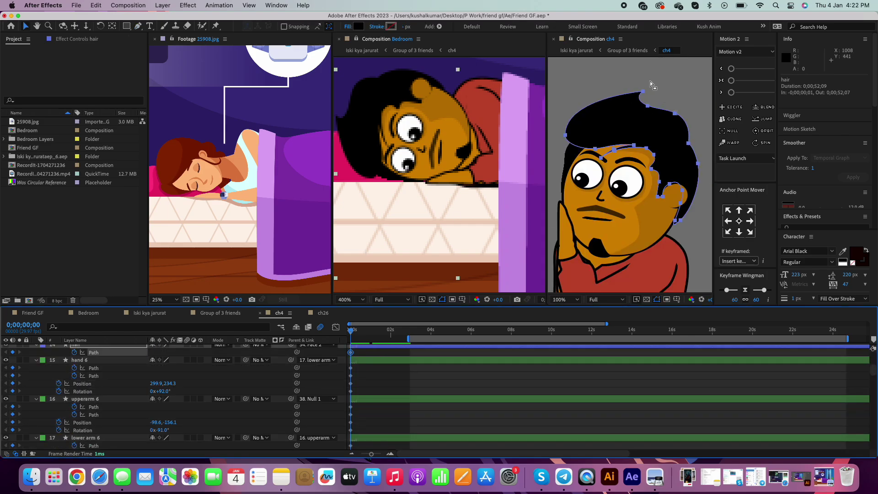
pyautogui.scroll(2, 629, 137)
pyautogui.scroll(-4, 624, 116)
pyautogui.scroll(2, 595, 151)
pyautogui.press('g')
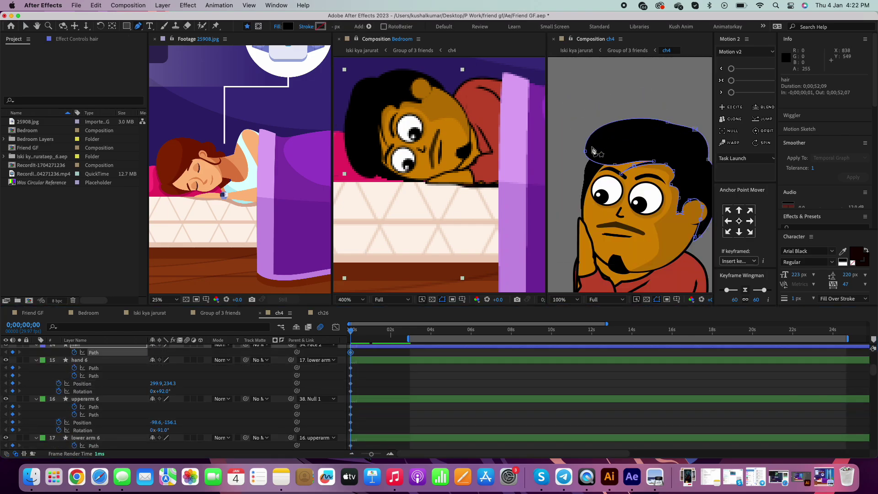
pyautogui.click(594, 131)
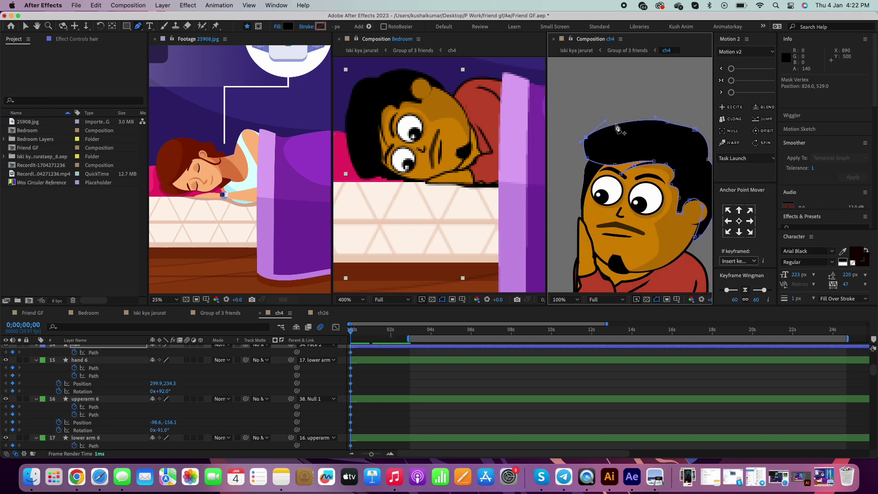
pyautogui.moveTo(594, 132)
pyautogui.mouseDown()
pyautogui.moveTo(608, 132)
pyautogui.moveTo(606, 107)
pyautogui.mouseUp()
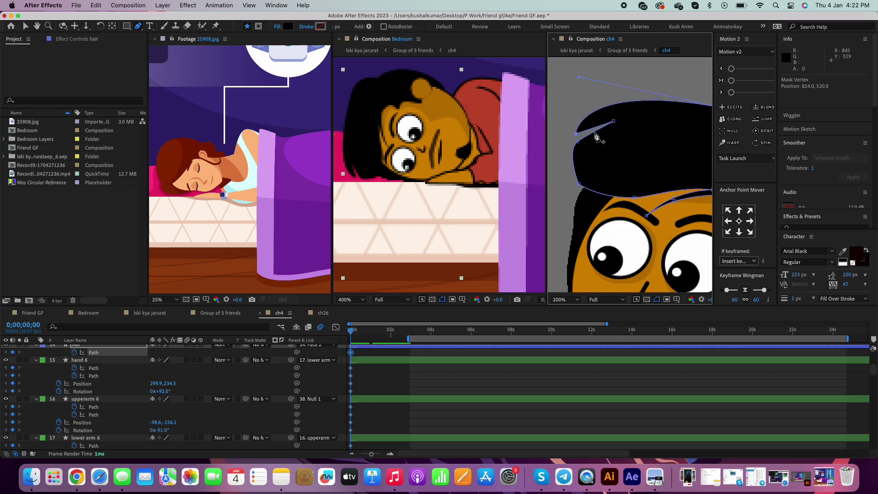
pyautogui.click(36, 360)
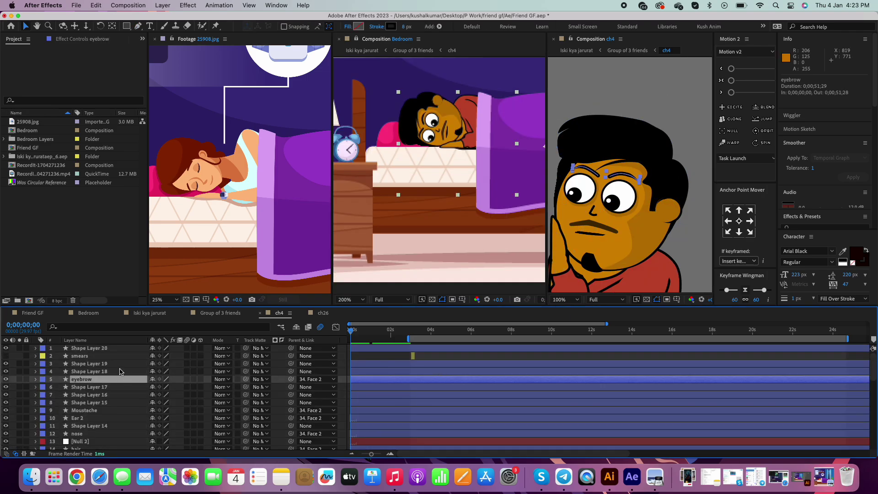
# Draw a four-point eyelid path over the eye with the Pen tool
pyautogui.click(414, 356)
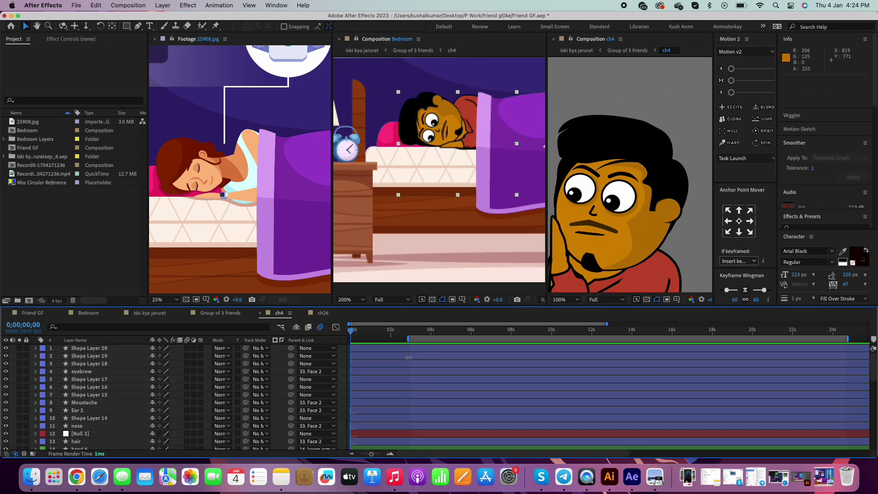
pyautogui.scroll(-5, 409, 362)
pyautogui.click(412, 411)
pyautogui.scroll(3, 388, 413)
pyautogui.press('g')
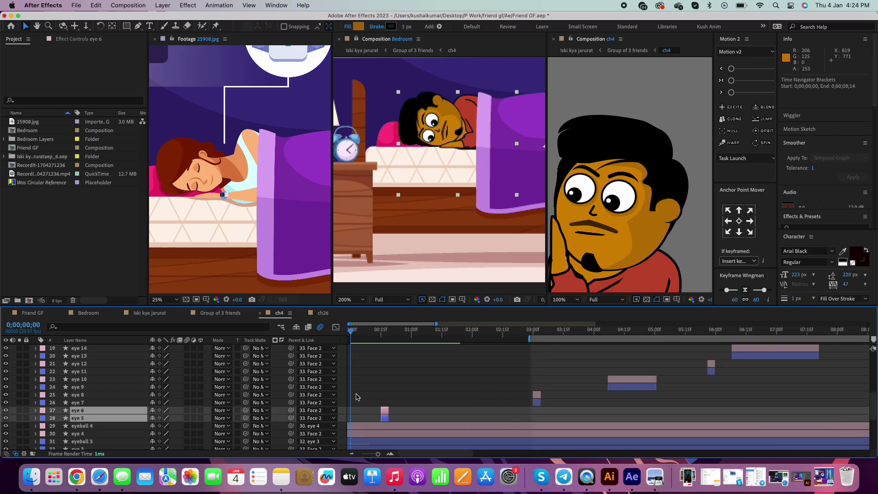
pyautogui.scroll(5, 631, 192)
pyautogui.click(592, 237)
pyautogui.click(669, 218)
pyautogui.click(683, 171)
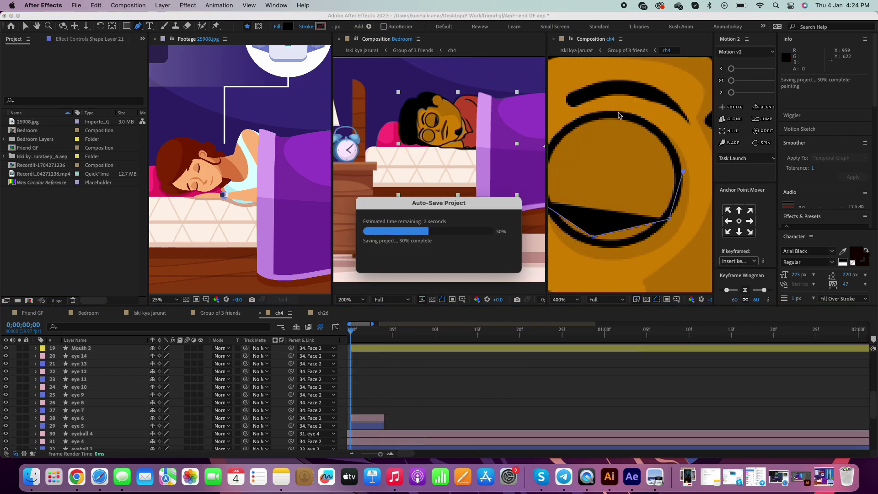
pyautogui.click(615, 110)
# Give the eyelid shape an orange skin-coloured fill
pyautogui.scroll(-2, 608, 124)
pyautogui.hscroll(-3, 608, 123)
pyautogui.scroll(-1, 618, 158)
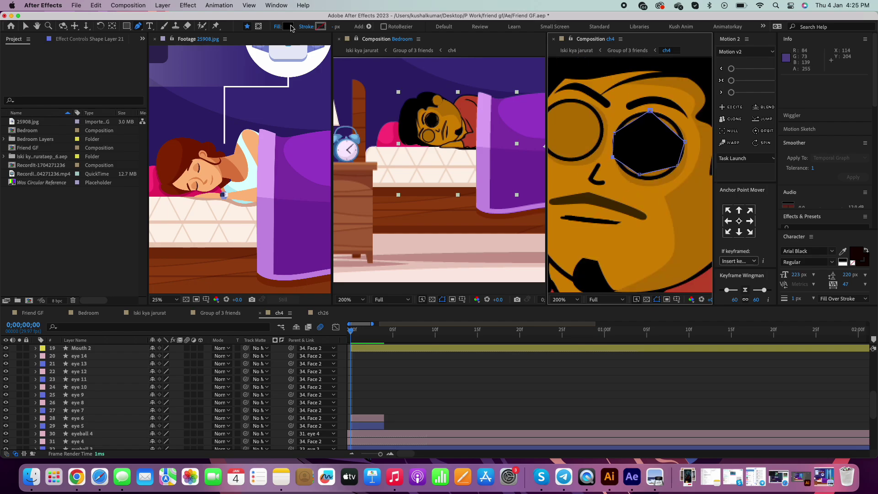
pyautogui.click(288, 26)
pyautogui.press('Return')
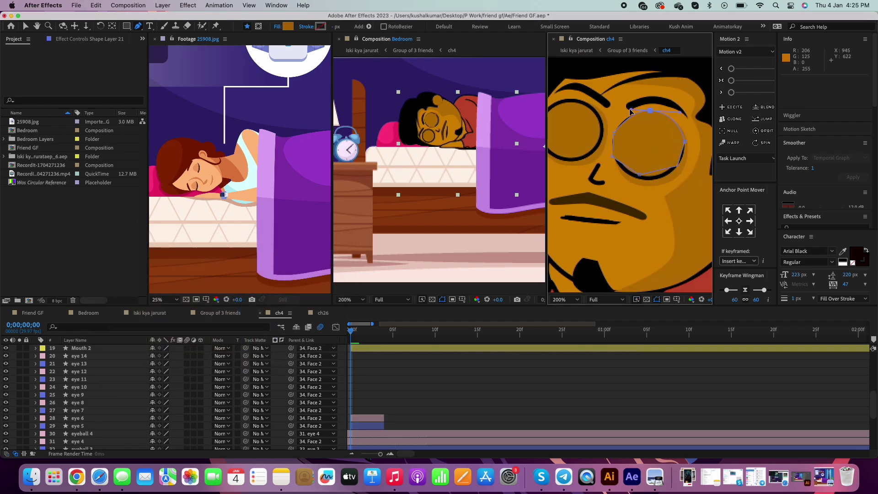
# Round the eyelid's lower curve and make its left point a corner
pyautogui.scroll(2, 670, 152)
pyautogui.moveTo(554, 165); pyautogui.dragTo(608, 191)
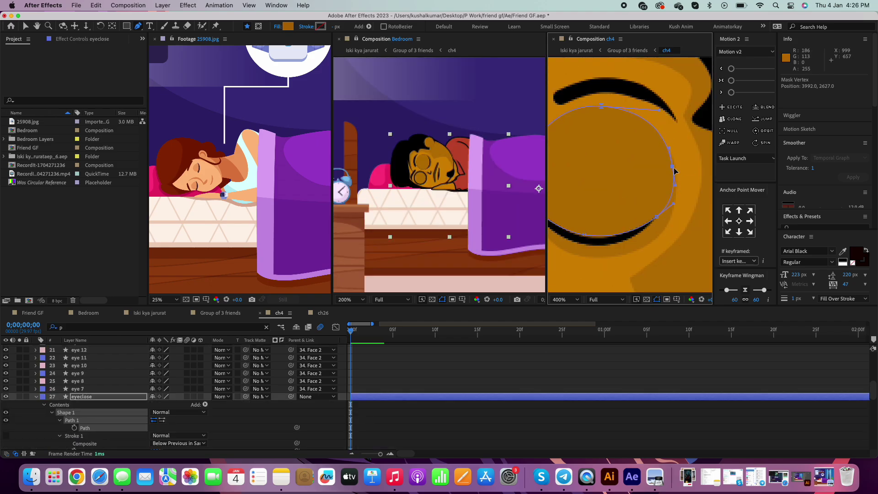
pyautogui.hscroll(-3, 674, 171)
pyautogui.press('v')
pyautogui.moveTo(605, 164); pyautogui.dragTo(590, 152)
pyautogui.press('g')
pyautogui.click(595, 158)
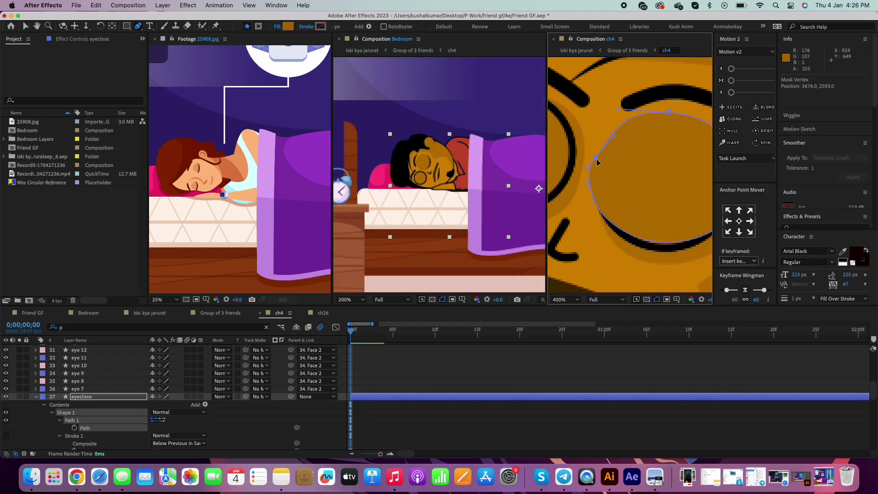
pyautogui.scroll(-5, 592, 171)
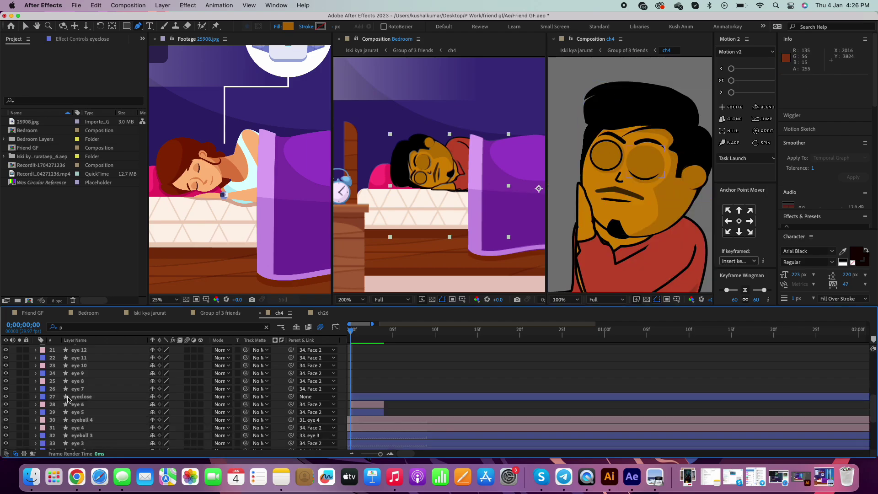
# Duplicate the eyelid shape for the other eye and set Shape 2's Scale to 90%
pyautogui.press('super+d')
pyautogui.click(82, 379)
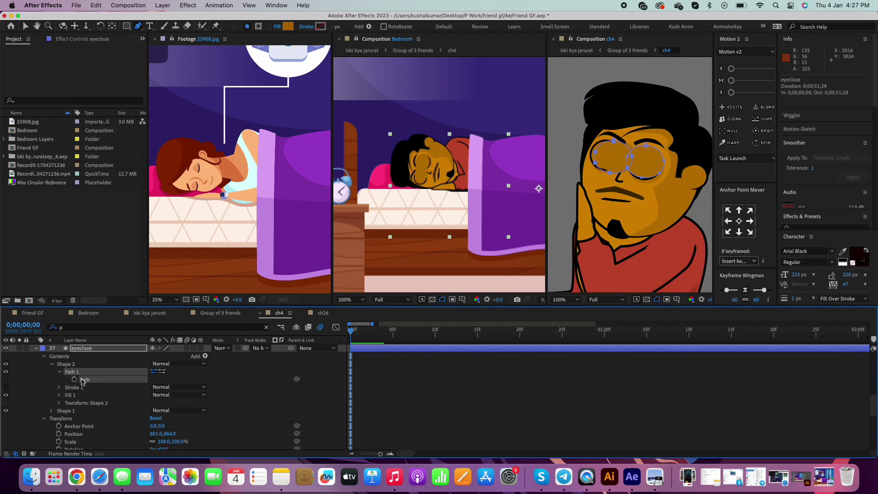
pyautogui.click(81, 350)
pyautogui.click(88, 381)
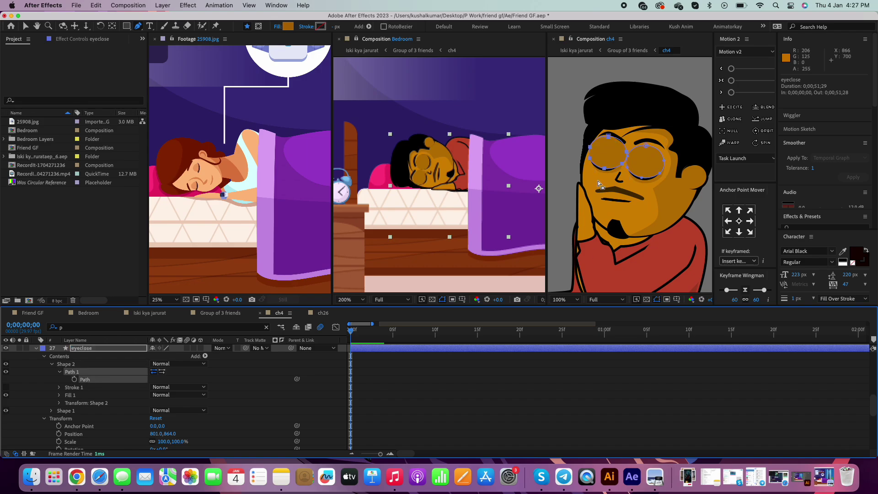
pyautogui.scroll(2, 598, 183)
pyautogui.click(59, 402)
pyautogui.moveTo(166, 414); pyautogui.dragTo(158, 415)
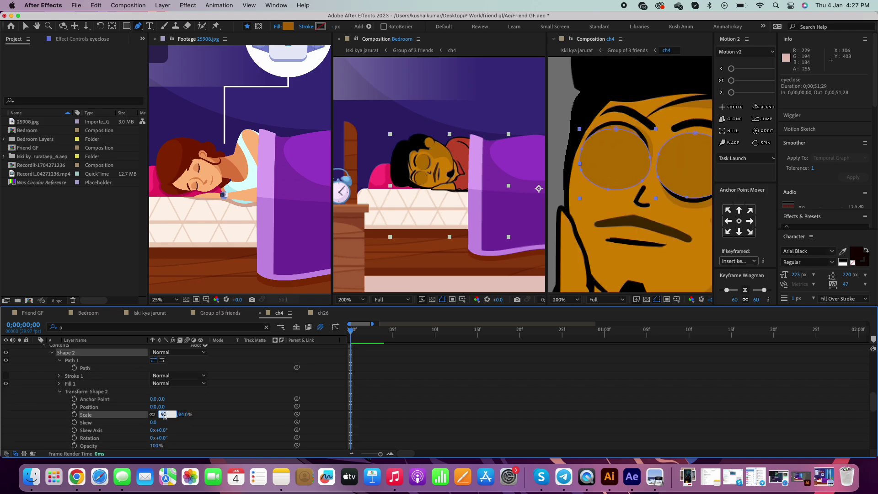
pyautogui.click(89, 372)
pyautogui.write('90')
pyautogui.press('Return')
# Return to the Selection tool and deselect the eyelid path
pyautogui.click(87, 366)
pyautogui.scroll(1, 587, 119)
pyautogui.scroll(1, 587, 119)
pyautogui.press('v')
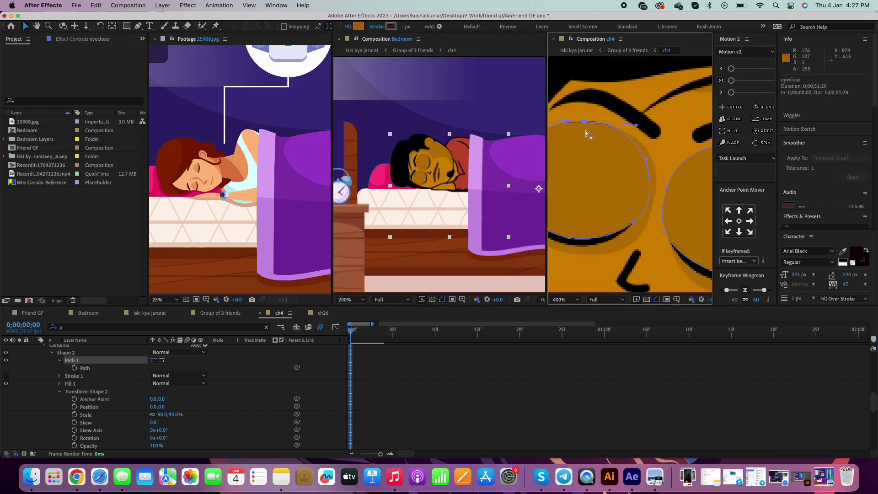
pyautogui.click(635, 178)
pyautogui.scroll(-6, 635, 178)
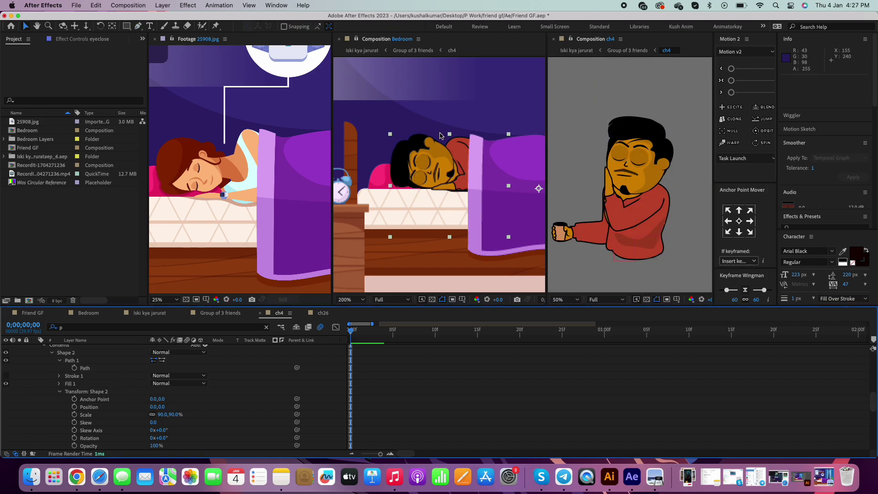
# Select the upperarm 6 layer and show its keyframed properties
pyautogui.scroll(2, 614, 216)
pyautogui.click(600, 252)
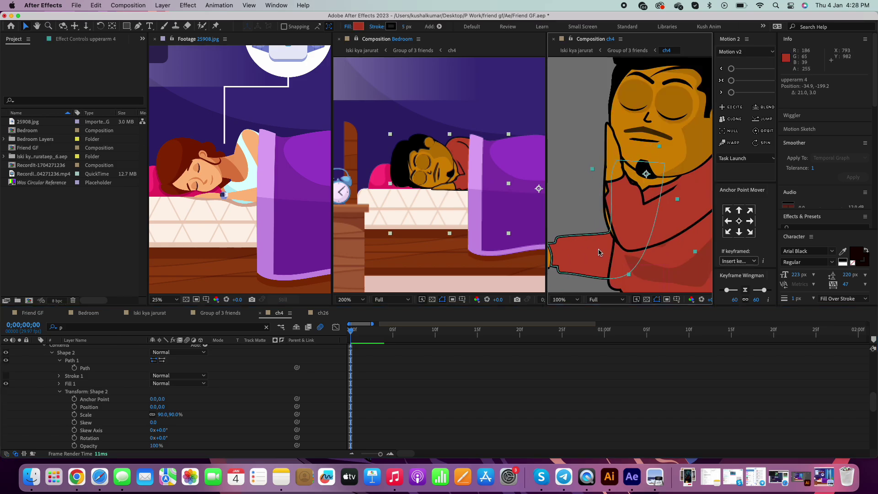
pyautogui.click(266, 327)
pyautogui.click(617, 220)
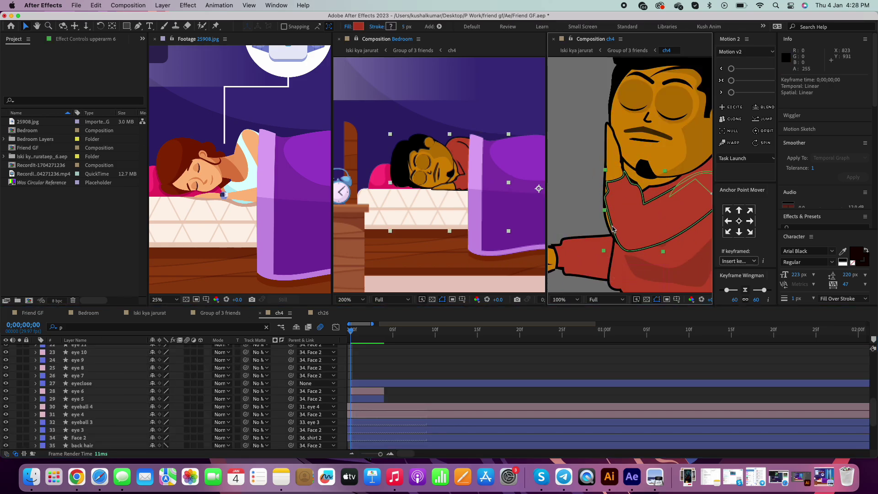
pyautogui.press('u')
# Expand lower arm 6 to its rectangle path and adjust a point on the hand outline
pyautogui.click(114, 387)
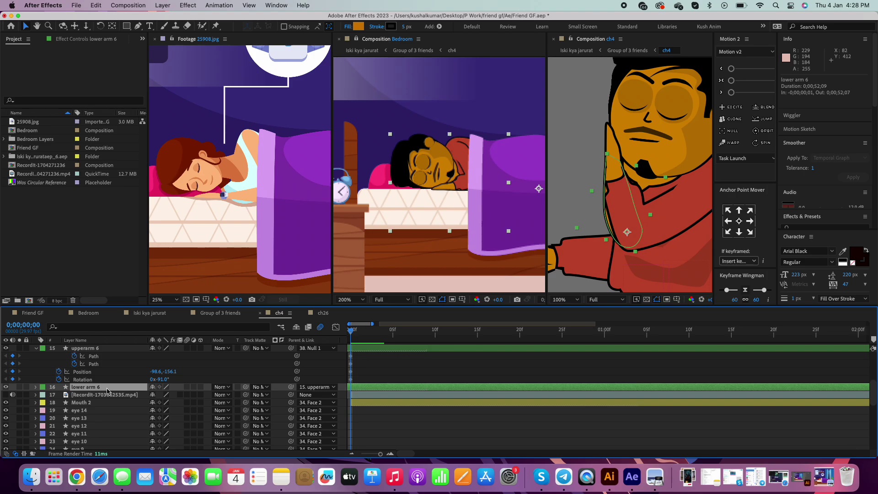
pyautogui.click(53, 327)
pyautogui.click(60, 192)
pyautogui.click(626, 247)
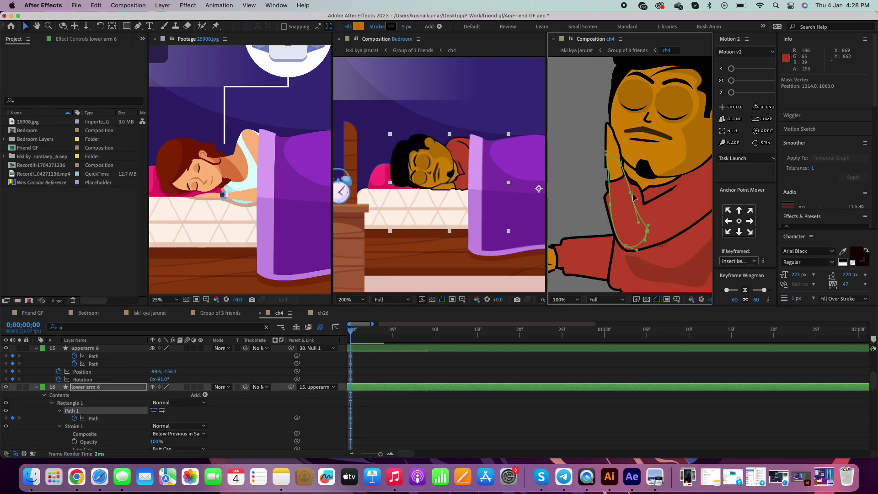
pyautogui.scroll(4, 608, 153)
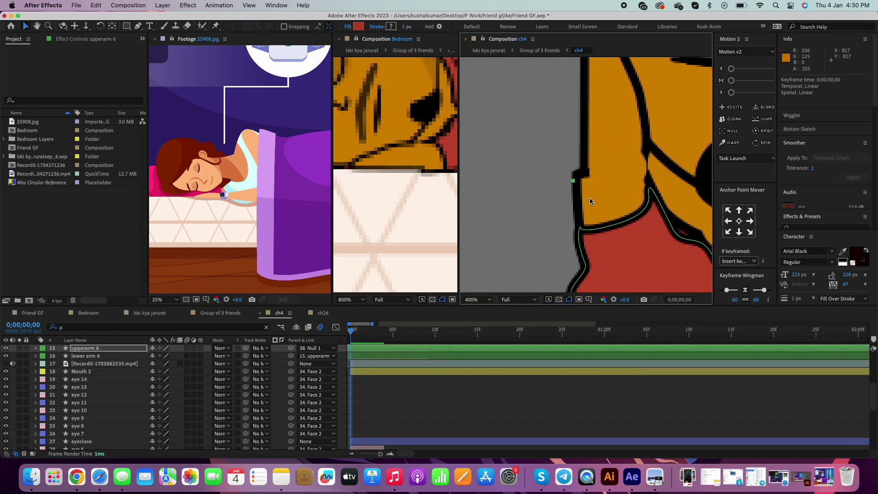
pyautogui.click(90, 357)
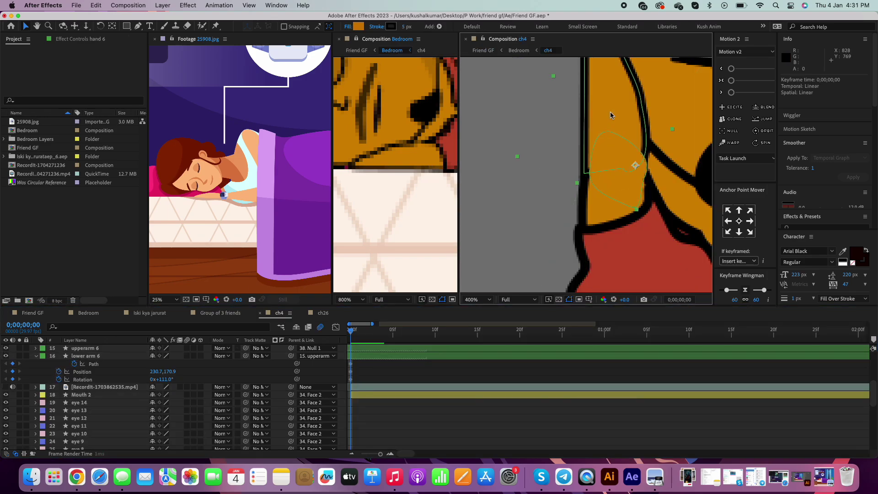
pyautogui.click(646, 180)
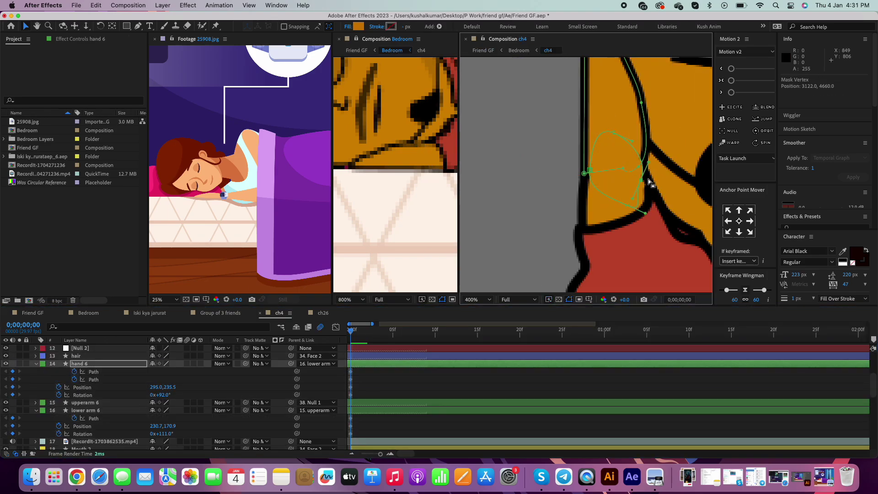
# Reveal upperarm 6's outline path, review it, then deselect the layer
pyautogui.scroll(2, 648, 180)
pyautogui.scroll(3, 631, 141)
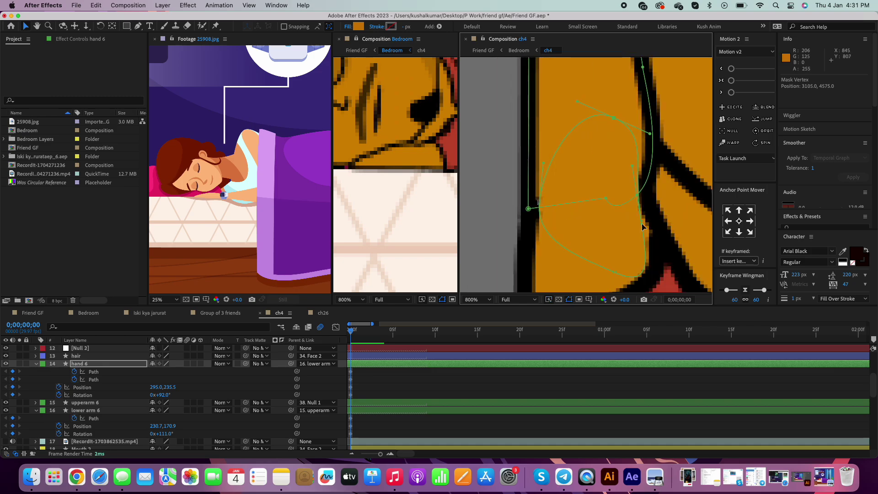
pyautogui.scroll(-3, 588, 196)
pyautogui.scroll(-3, 588, 196)
pyautogui.scroll(-4, 420, 168)
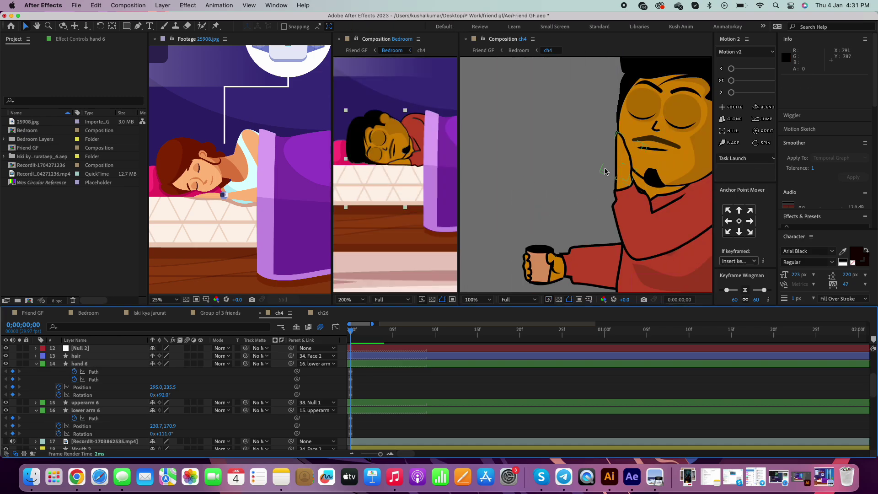
pyautogui.scroll(1, 605, 171)
pyautogui.click(603, 201)
pyautogui.press('u')
pyautogui.scroll(1, 602, 201)
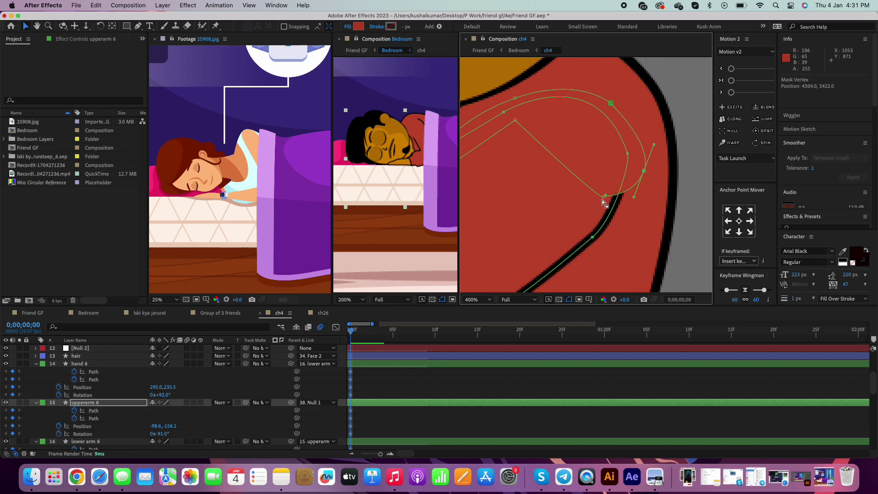
pyautogui.scroll(2, 603, 201)
pyautogui.scroll(-4, 556, 202)
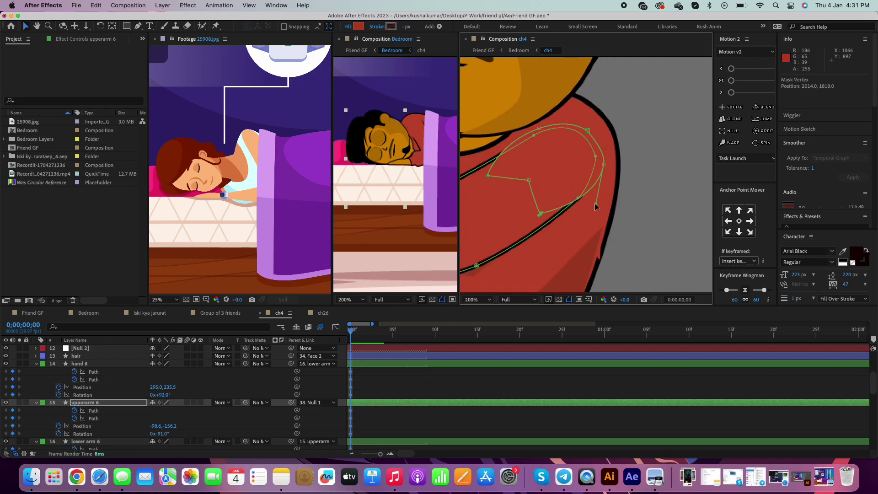
pyautogui.scroll(-4, 631, 146)
pyautogui.click(646, 125)
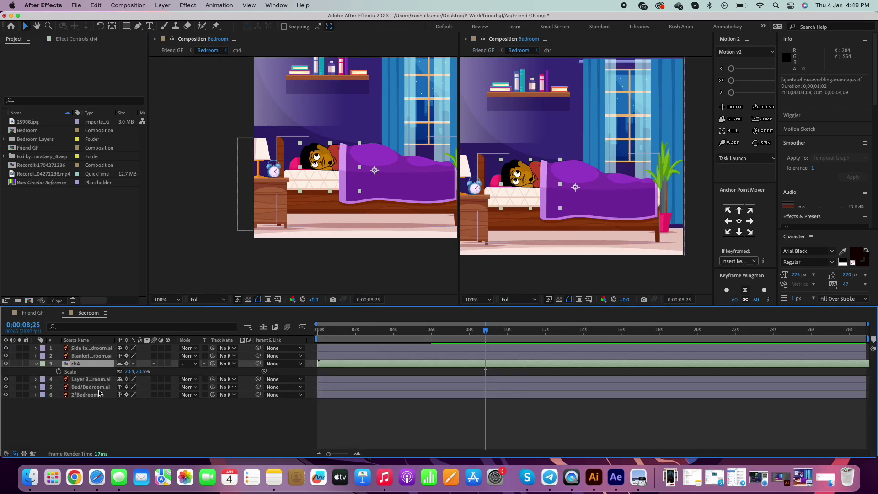
# Add an adjustment layer to the Bedroom comp and apply the Tint effect
pyautogui.rightClick(89, 339)
pyautogui.moveTo(97, 342)
pyautogui.click(231, 407)
pyautogui.click(823, 207)
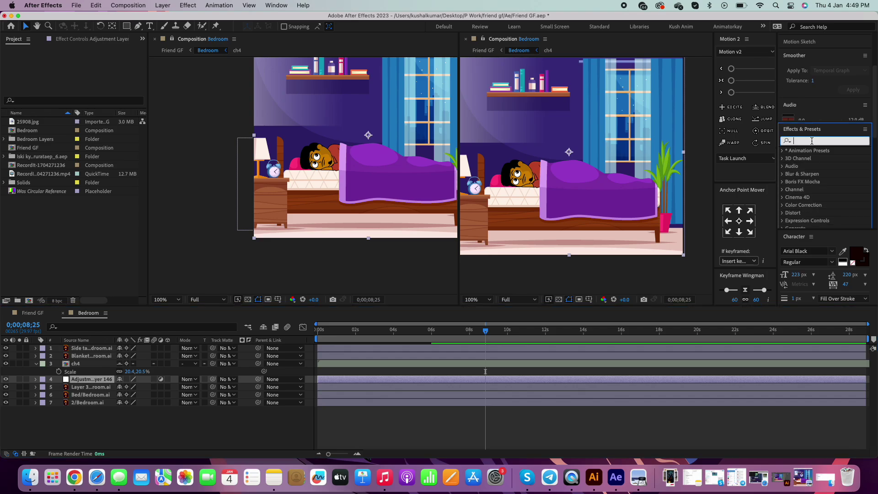
pyautogui.write('tint')
pyautogui.doubleClick(815, 181)
# Set Tint's Map White To black and Amount to Tint to 50%
pyautogui.click(85, 73)
pyautogui.click(233, 368)
pyautogui.press('Return')
pyautogui.click(87, 82)
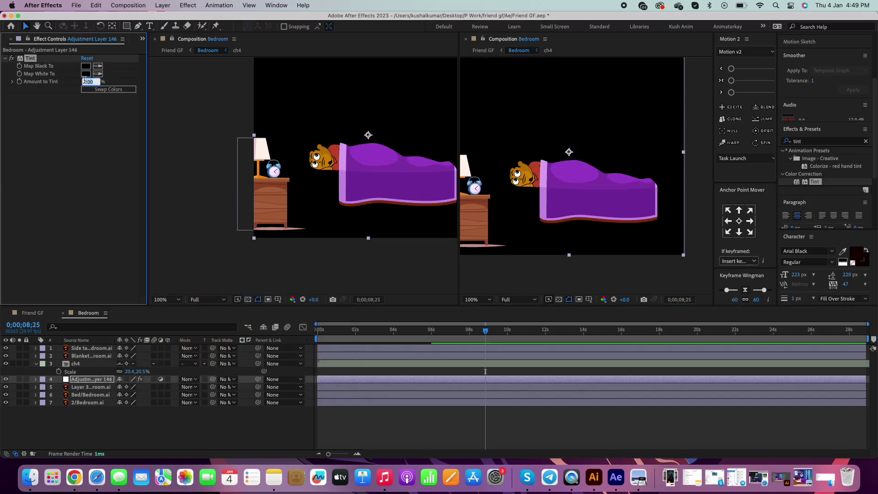
pyautogui.write('60')
pyautogui.press('Return')
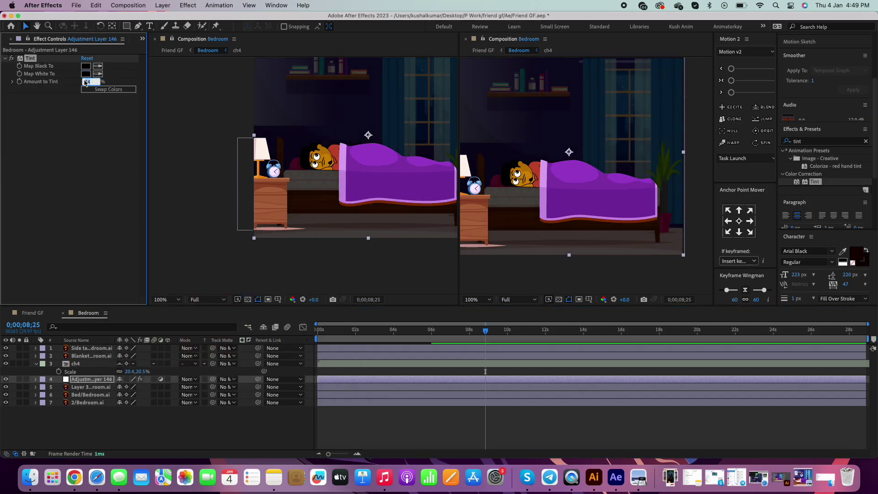
pyautogui.write('50')
pyautogui.press('Return')
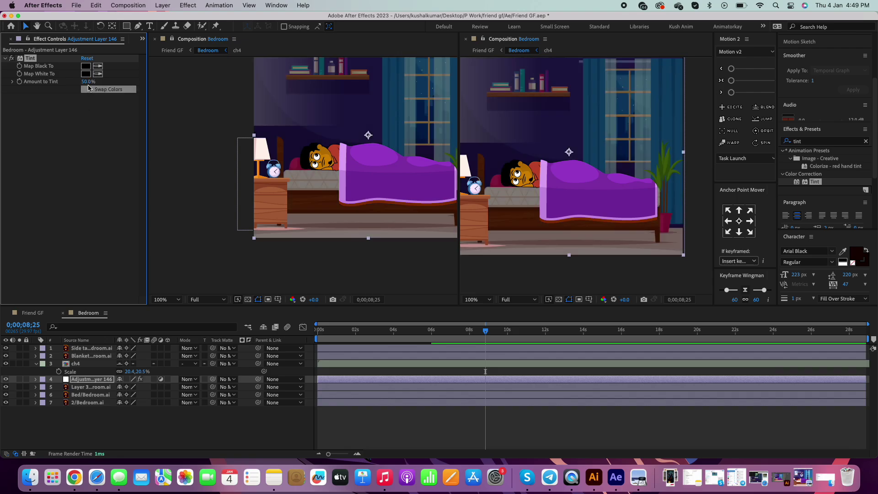
pyautogui.press('Return')
# Reorder layers so the Blanket sits above the tint adjustment layer
pyautogui.click(91, 356)
pyautogui.keyDown('shift'); pyautogui.click(92, 348); pyautogui.keyUp('shift')
pyautogui.moveTo(92, 348)
pyautogui.mouseDown()
pyautogui.moveTo(80, 384)
pyautogui.moveTo(98, 345)
pyautogui.mouseUp()
pyautogui.click(80, 379)
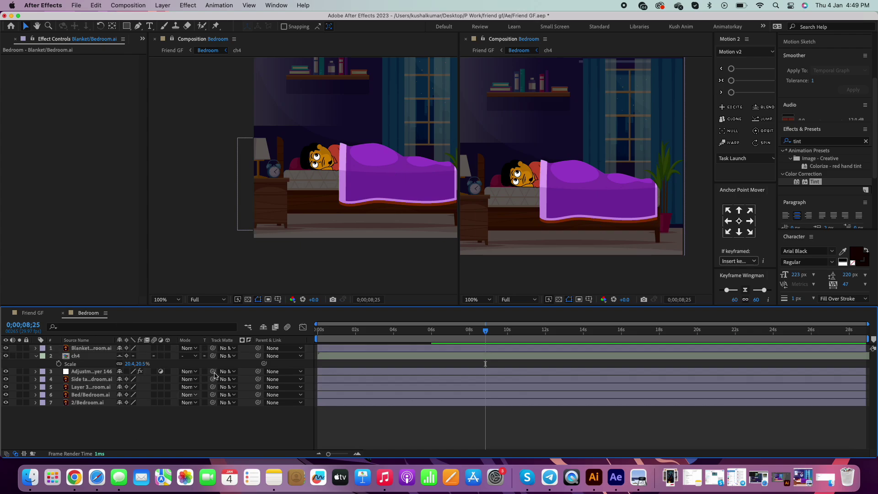
pyautogui.scroll(-2, 558, 163)
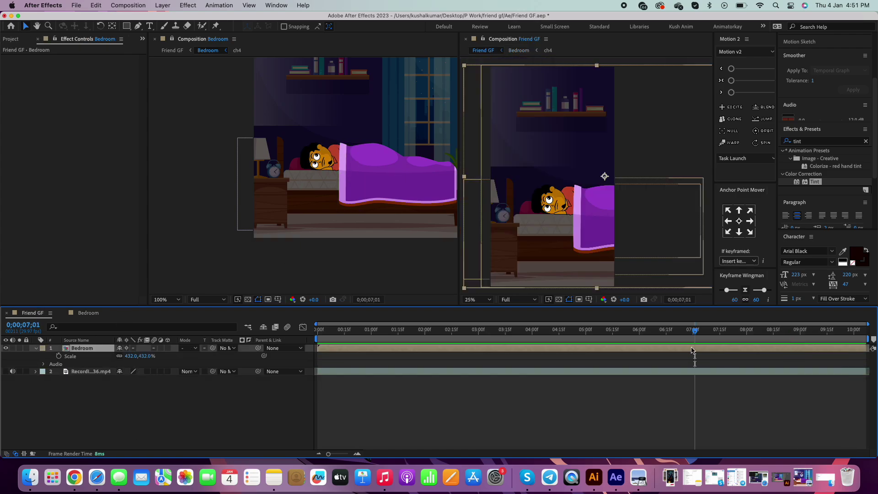
# Draw a dark red rectangle frame and extend its left and top edges
pyautogui.moveTo(499, 142)
pyautogui.mouseDown()
pyautogui.moveTo(611, 247)
pyautogui.moveTo(608, 258)
pyautogui.mouseUp()
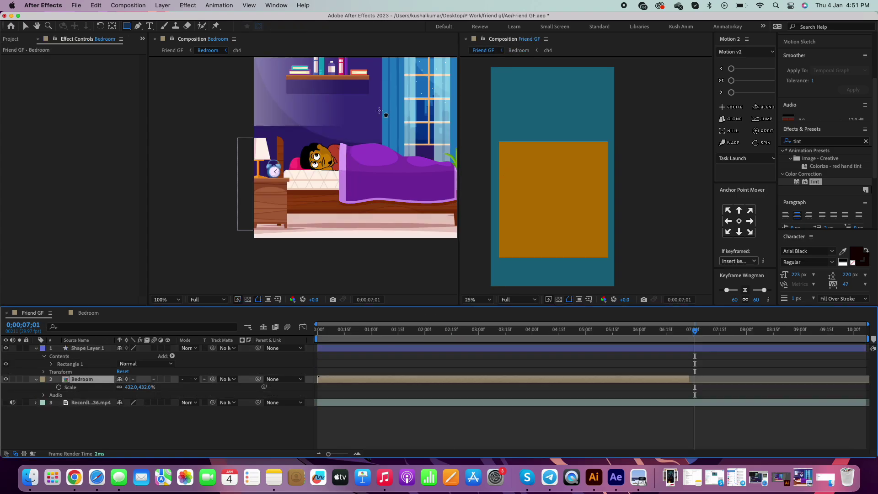
pyautogui.click(288, 26)
pyautogui.click(315, 255)
pyautogui.press('v')
pyautogui.doubleClick(525, 157)
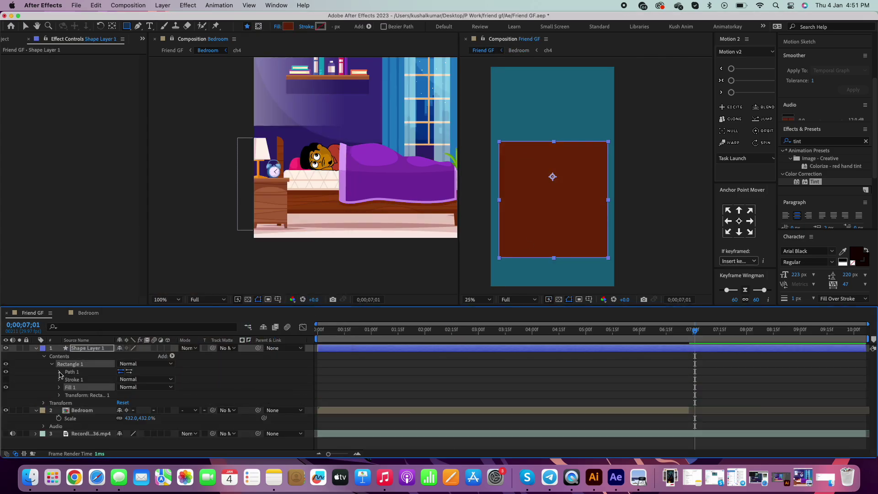
pyautogui.hotkey('shift', 'Left')
pyautogui.hotkey('shift', 'Left')
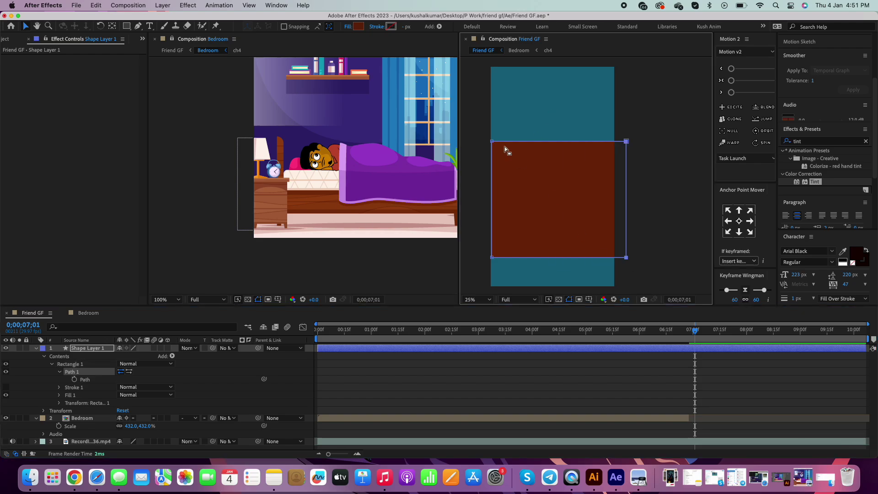
pyautogui.moveTo(568, 141); pyautogui.dragTo(569, 118)
# Set the frame rectangle's stroke to None
pyautogui.click(391, 26)
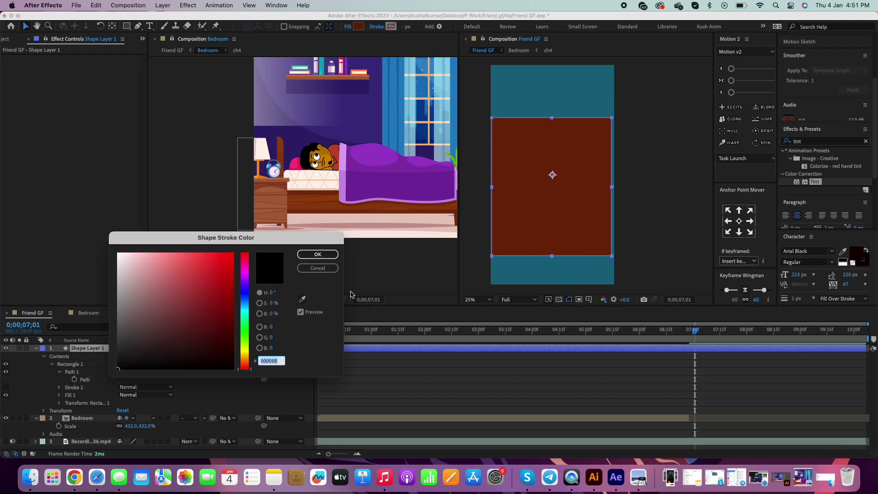
pyautogui.click(320, 251)
pyautogui.scroll(2, 325, 183)
pyautogui.click(376, 26)
pyautogui.click(197, 227)
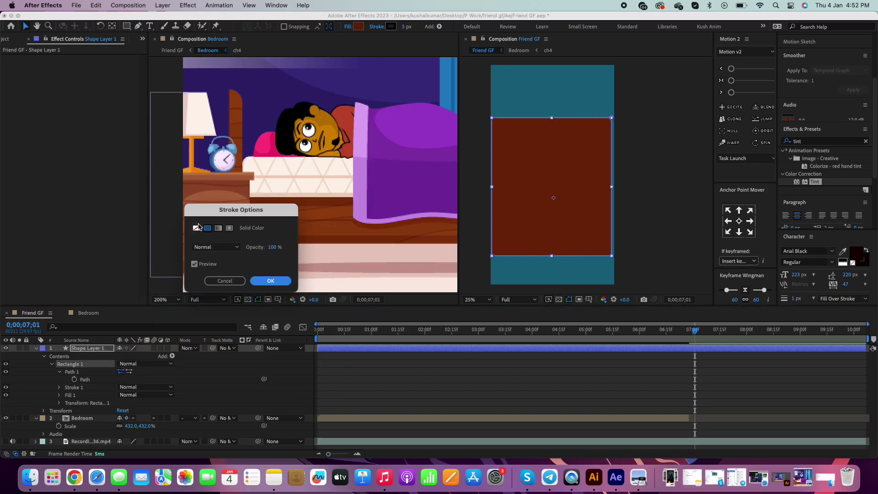
pyautogui.click(275, 293)
# Draw a lighter brown strip across the top of the frame
pyautogui.press('q')
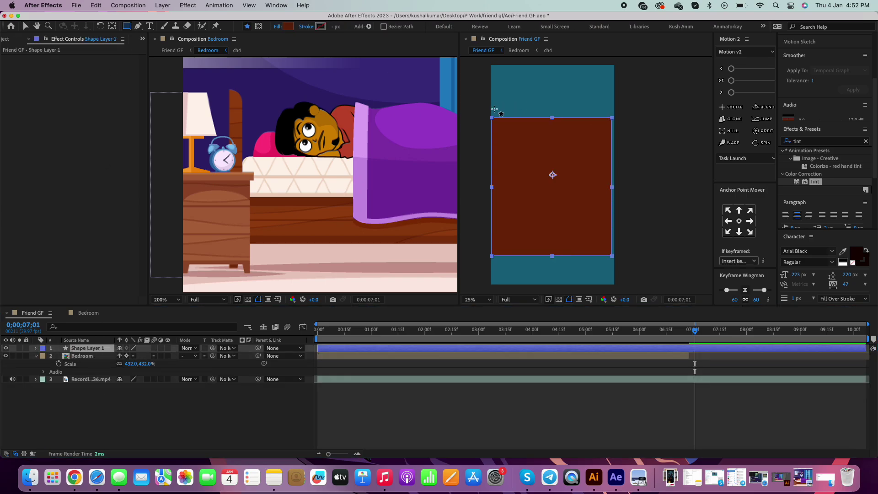
pyautogui.moveTo(489, 108); pyautogui.dragTo(610, 120)
pyautogui.click(288, 26)
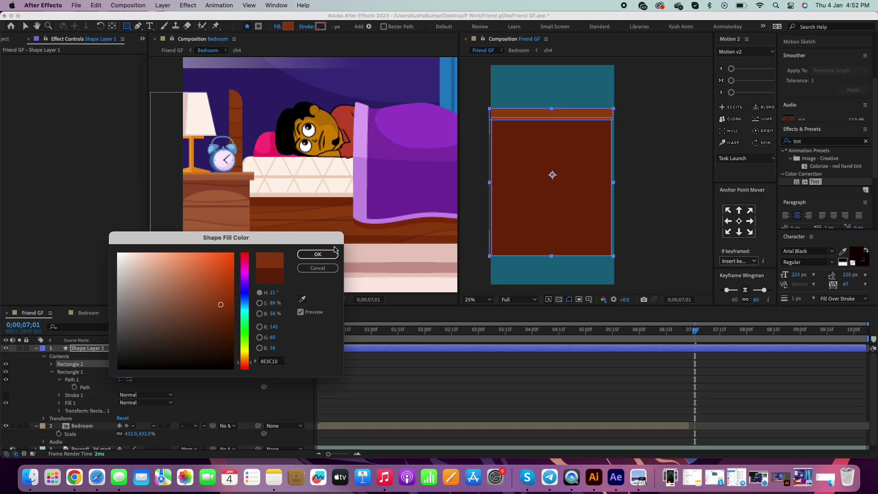
pyautogui.click(231, 320)
pyautogui.click(316, 253)
pyautogui.press('u')
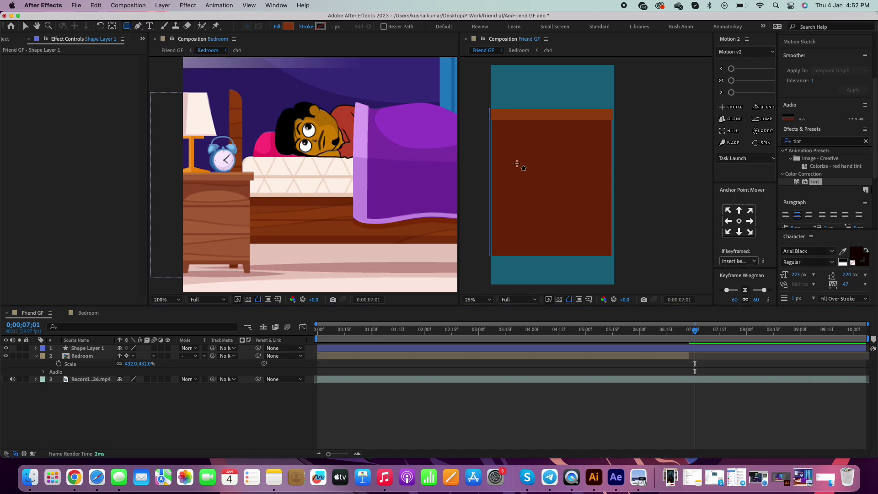
# Draw an inner panel filled with peach F1D4C0 sampled from the bed sheet
pyautogui.moveTo(494, 125); pyautogui.dragTo(608, 253)
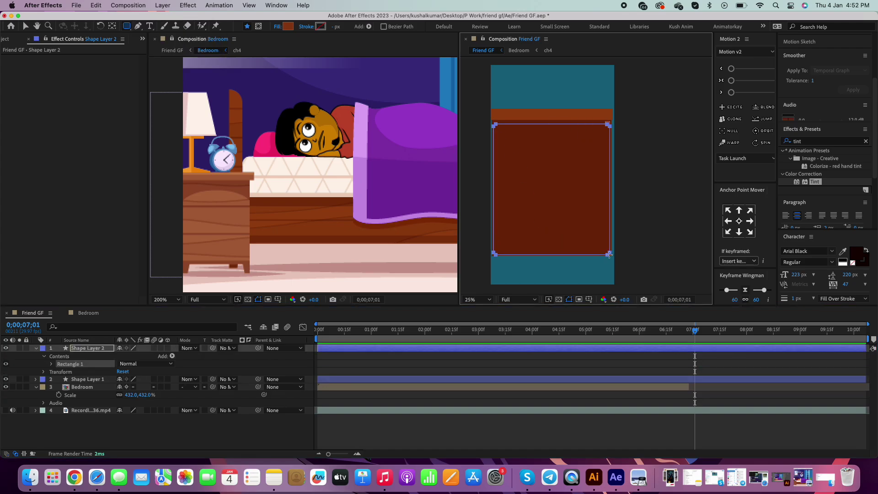
pyautogui.click(288, 26)
pyautogui.click(302, 299)
pyautogui.click(272, 178)
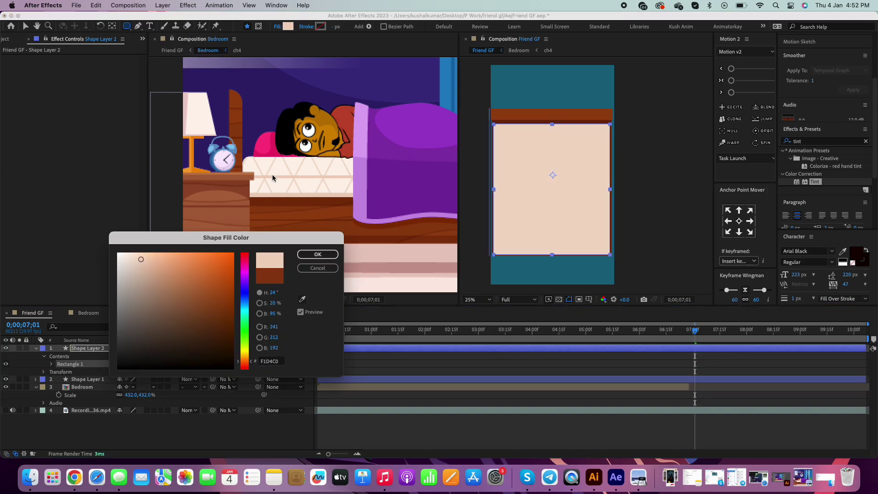
pyautogui.press('Return')
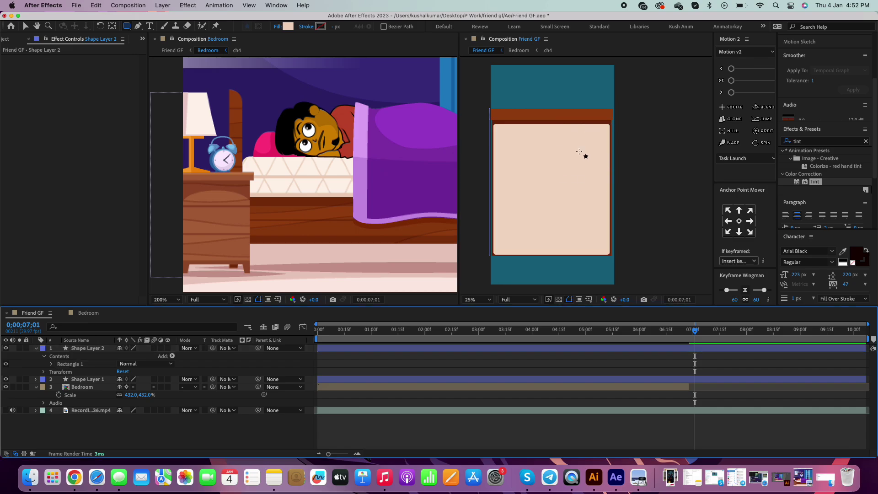
# Draw a five-point pillow outline with the Pen tool and fill it pink
pyautogui.press('g')
pyautogui.scroll(2, 574, 130)
pyautogui.click(548, 129)
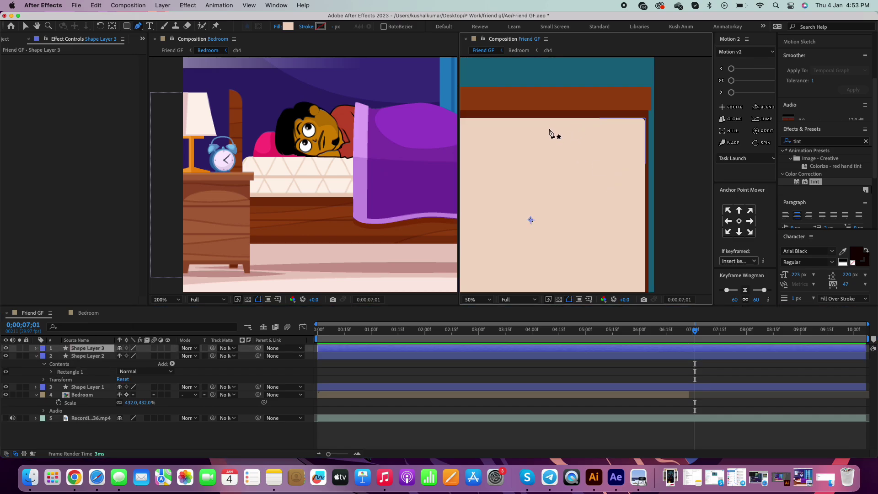
pyautogui.click(571, 128)
pyautogui.click(600, 125)
pyautogui.click(616, 128)
pyautogui.click(620, 145)
pyautogui.click(289, 26)
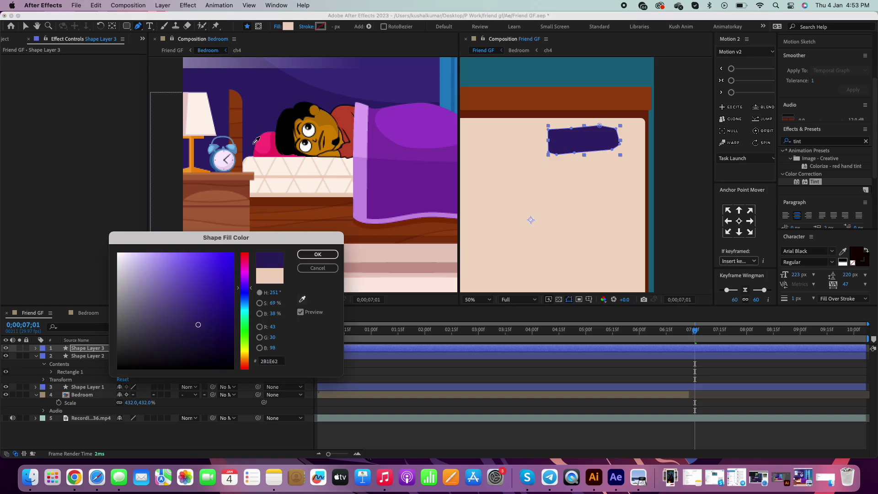
pyautogui.press('Return')
pyautogui.press('F2')
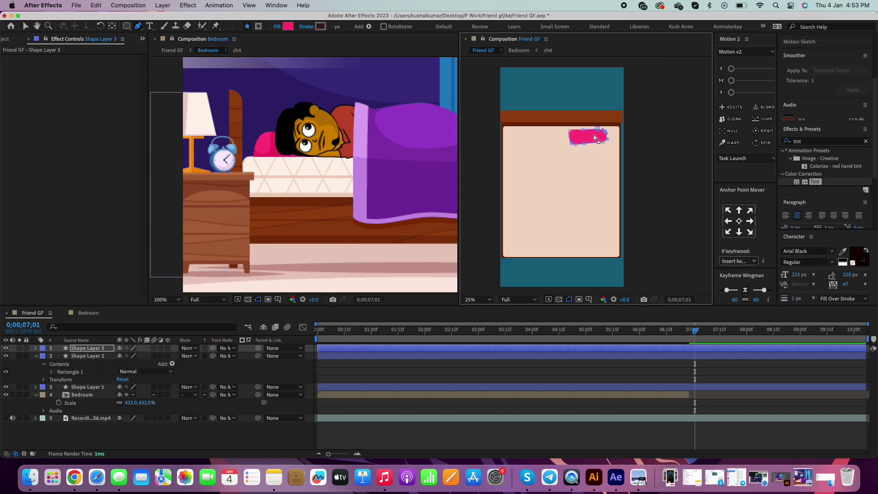
# Draw a four-corner blanket outline below the pillow and fill it purple
pyautogui.scroll(-2, 574, 132)
pyautogui.click(531, 176)
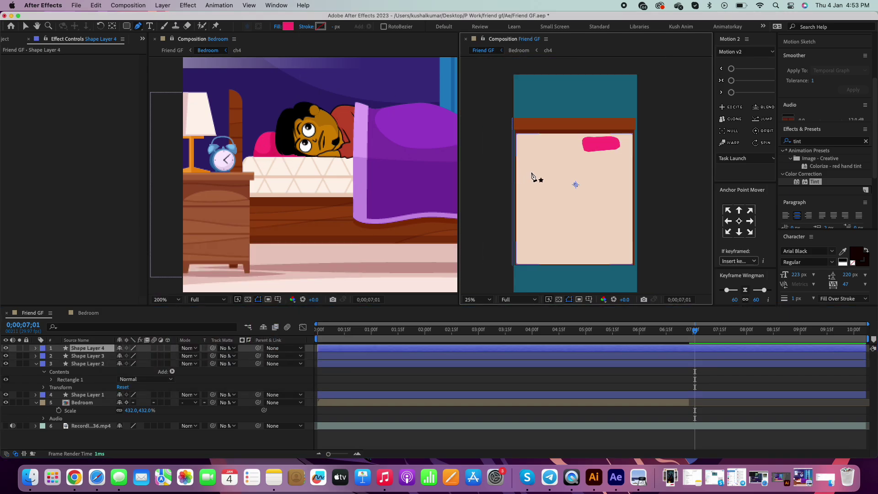
pyautogui.hscroll(2, 594, 165)
pyautogui.click(605, 178)
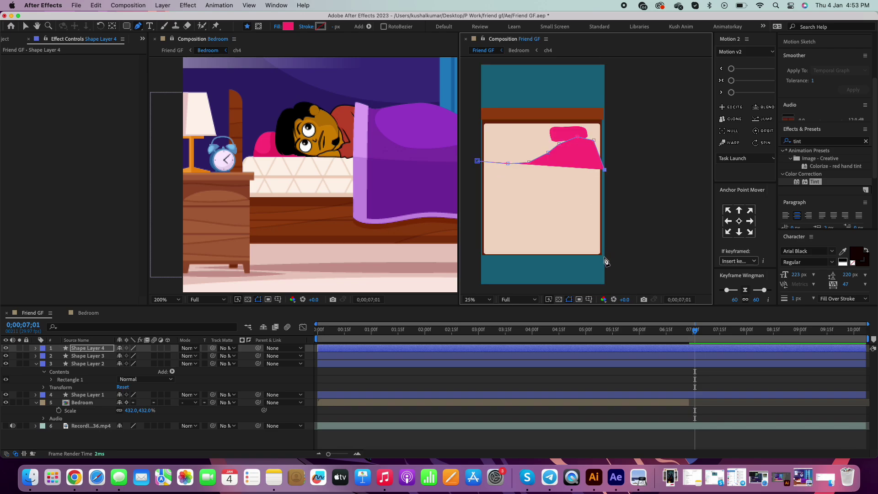
pyautogui.click(604, 265)
pyautogui.hscroll(-5, 572, 258)
pyautogui.click(561, 264)
pyautogui.click(555, 169)
pyautogui.click(292, 26)
pyautogui.click(402, 190)
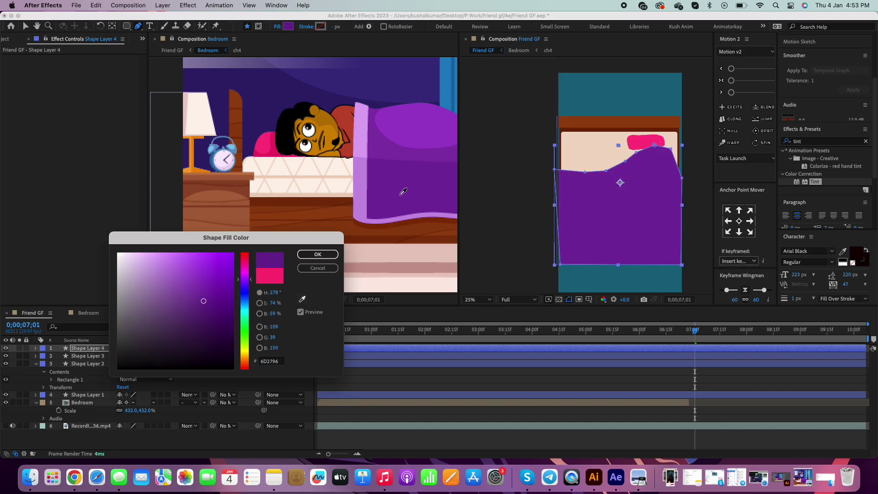
pyautogui.click(314, 255)
# Fill the blanket's top fold with light purple sampled from the bedroom blanket
pyautogui.scroll(1, 618, 182)
pyautogui.hscroll(2, 595, 150)
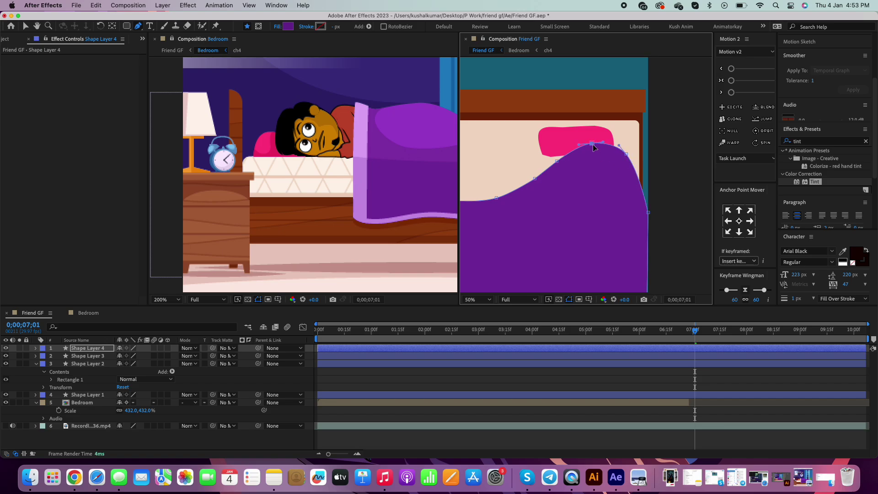
pyautogui.scroll(-1, 593, 148)
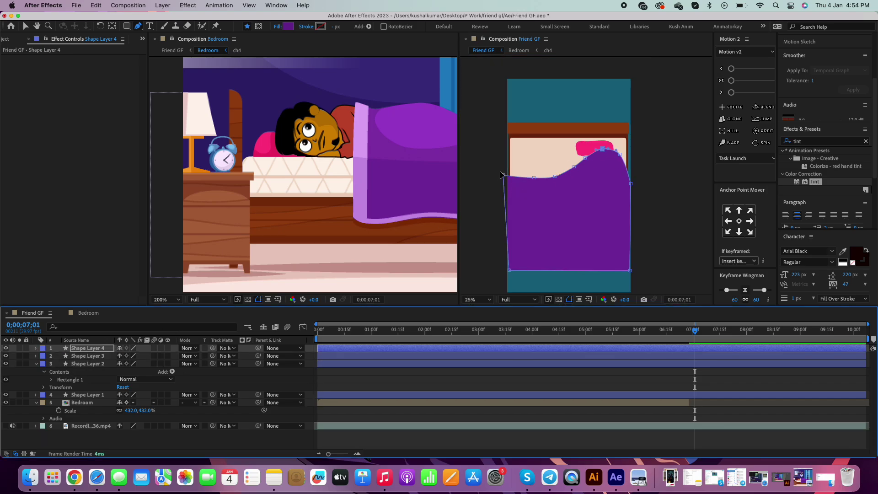
pyautogui.click(500, 179)
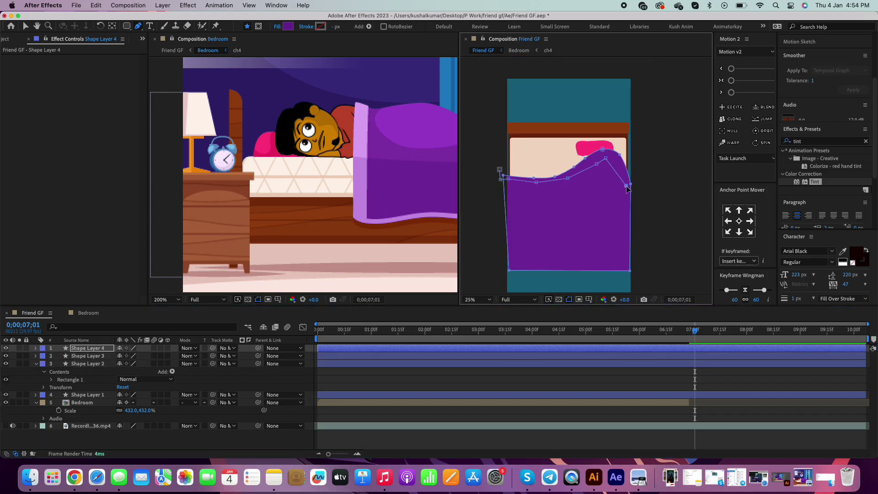
pyautogui.click(288, 26)
pyautogui.click(302, 299)
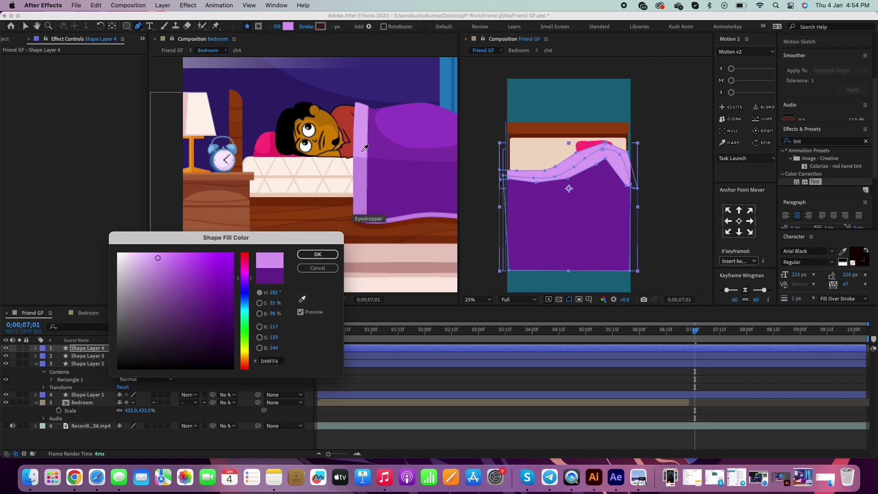
pyautogui.click(319, 254)
# Smooth the inner curve of the blanket's light purple top edge
pyautogui.scroll(1, 540, 195)
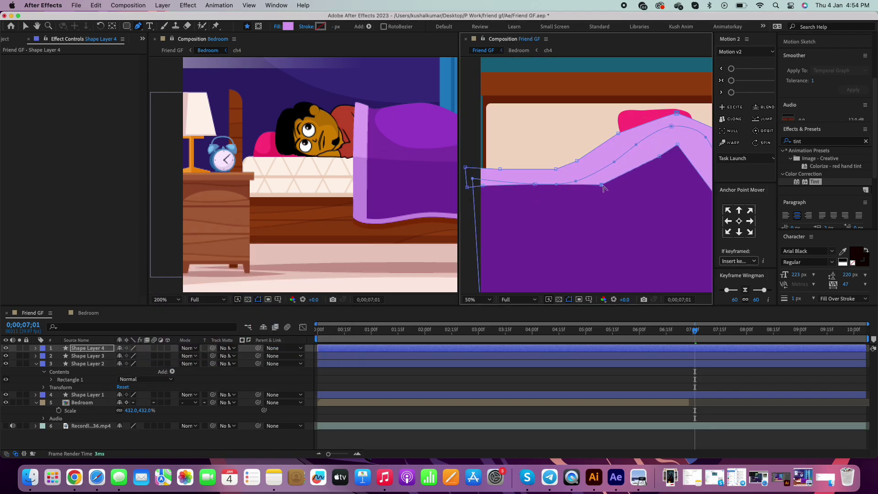
pyautogui.scroll(-1, 604, 187)
pyautogui.scroll(1, 564, 197)
pyautogui.moveTo(629, 169); pyautogui.dragTo(649, 182)
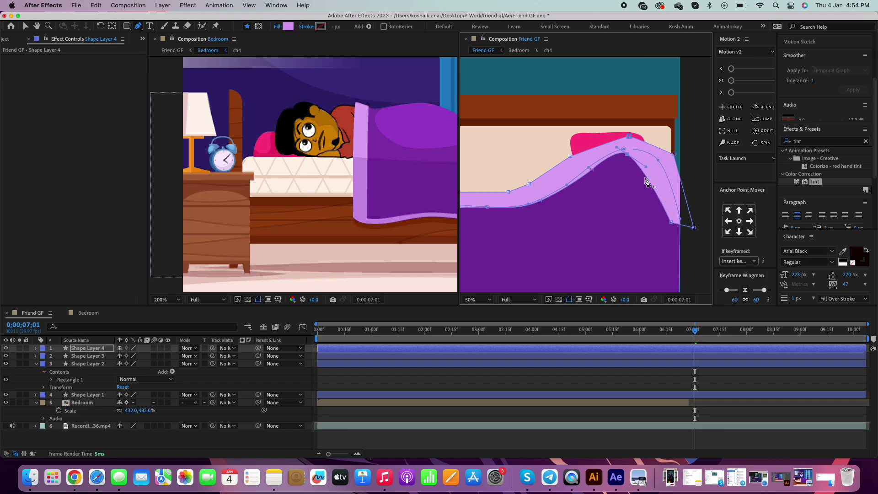
pyautogui.scroll(1, 631, 157)
pyautogui.scroll(-1, 629, 205)
pyautogui.scroll(1, 564, 147)
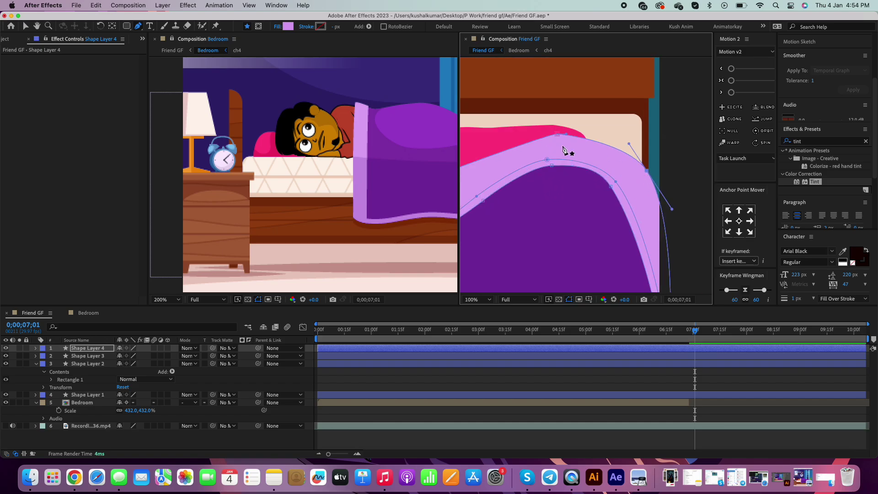
pyautogui.scroll(-1, 558, 177)
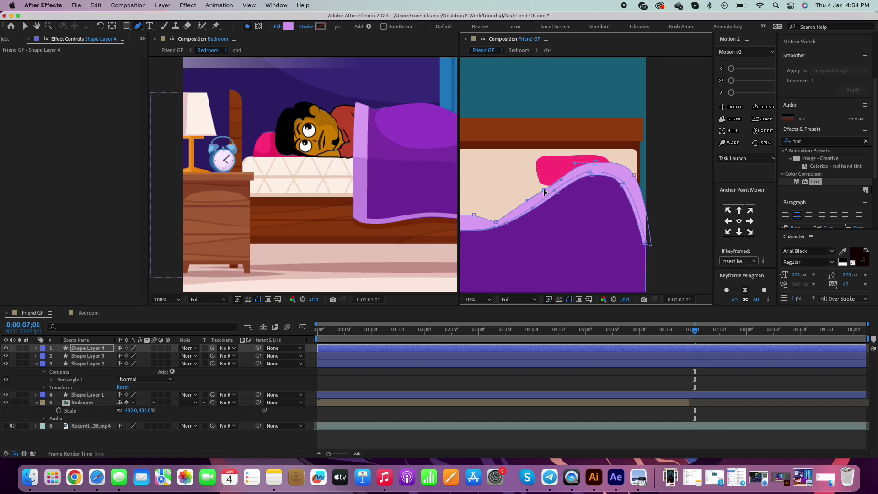
pyautogui.hscroll(-2, 572, 192)
pyautogui.scroll(-1, 638, 161)
pyautogui.scroll(1, 591, 176)
pyautogui.press('v')
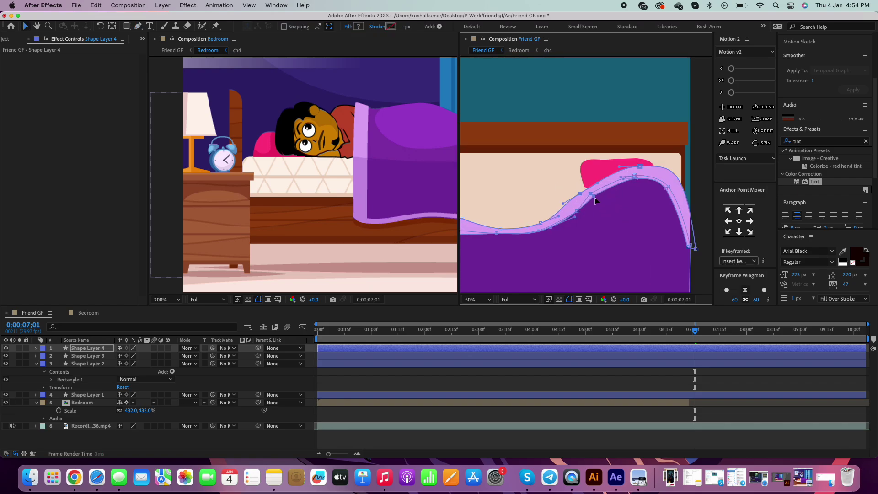
pyautogui.press('g')
pyautogui.scroll(2, 577, 221)
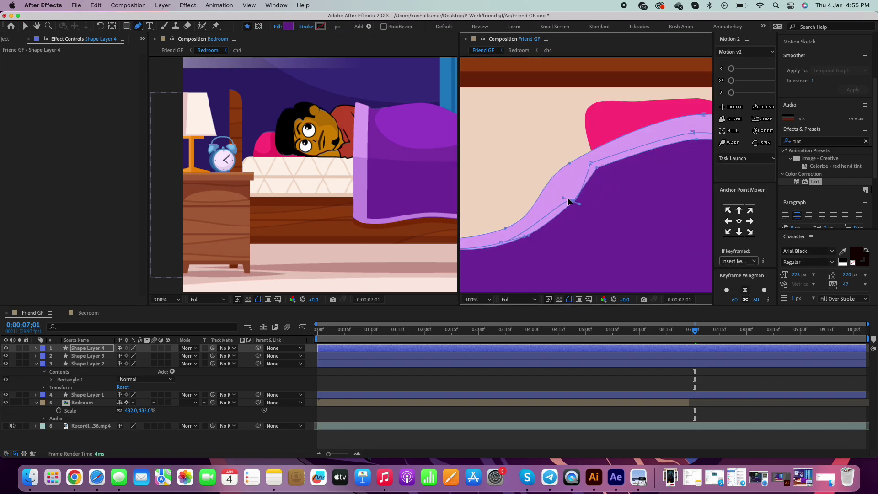
pyautogui.scroll(-2, 570, 205)
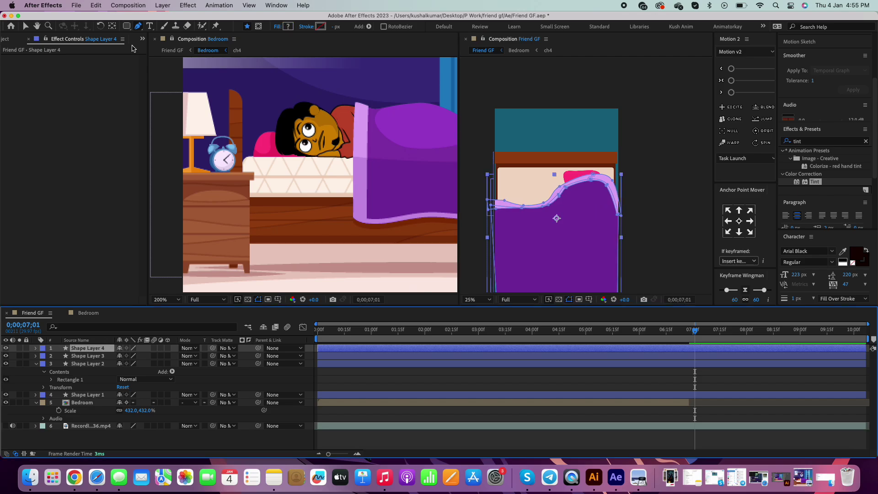
# Draw a five-point purple spot shape on the blanket
pyautogui.click(588, 171)
pyautogui.click(616, 175)
pyautogui.click(634, 221)
pyautogui.click(575, 215)
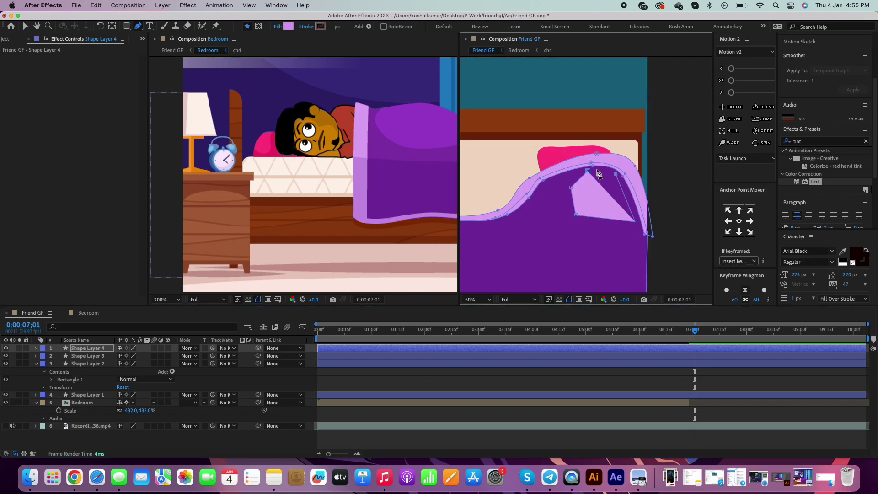
pyautogui.click(571, 187)
pyautogui.click(288, 26)
pyautogui.click(318, 254)
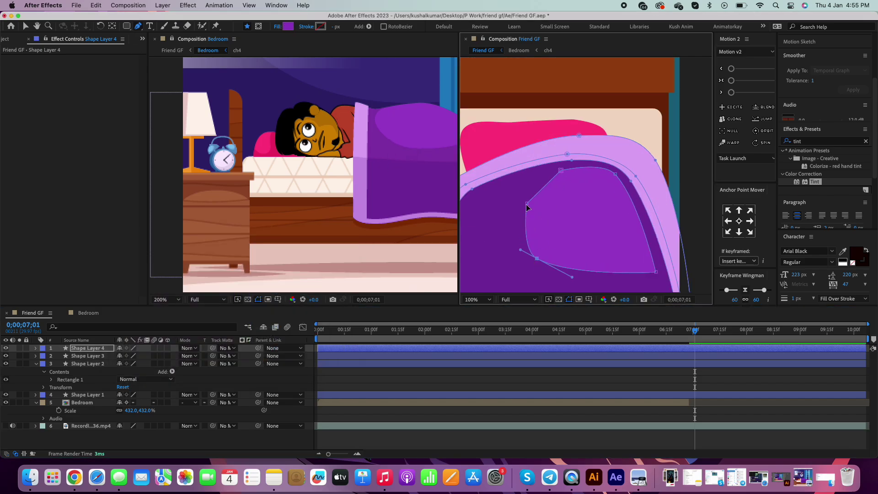
# Round the spot's corners into curves and pull its outline into shape
pyautogui.moveTo(635, 222); pyautogui.dragTo(588, 227)
pyautogui.scroll(2, 587, 228)
pyautogui.moveTo(603, 187); pyautogui.dragTo(554, 186)
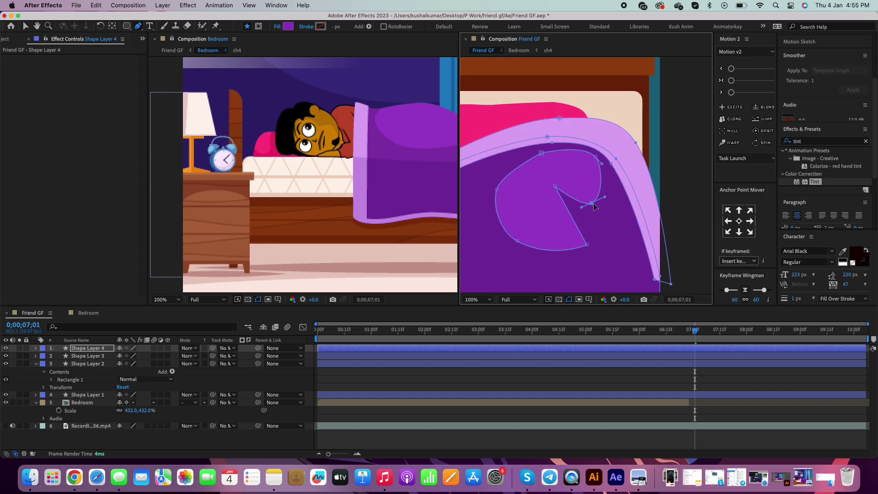
pyautogui.moveTo(586, 244); pyautogui.dragTo(577, 246)
pyautogui.scroll(-2, 567, 237)
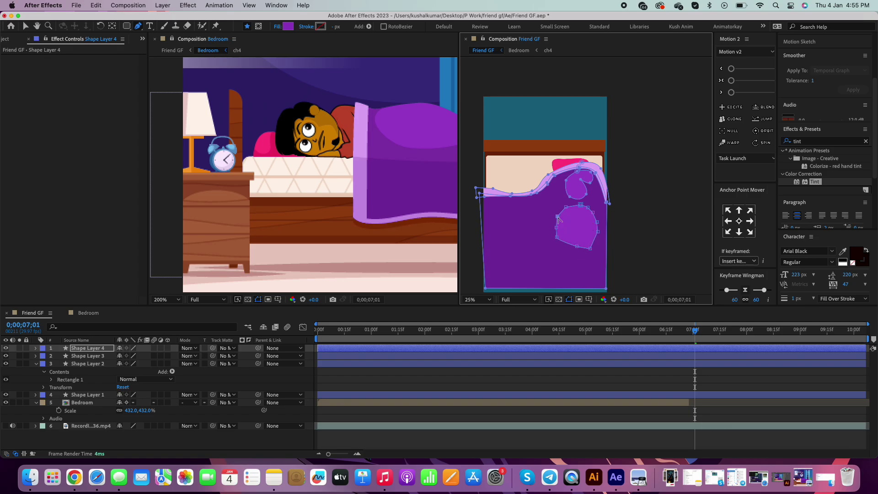
pyautogui.scroll(-1, 573, 204)
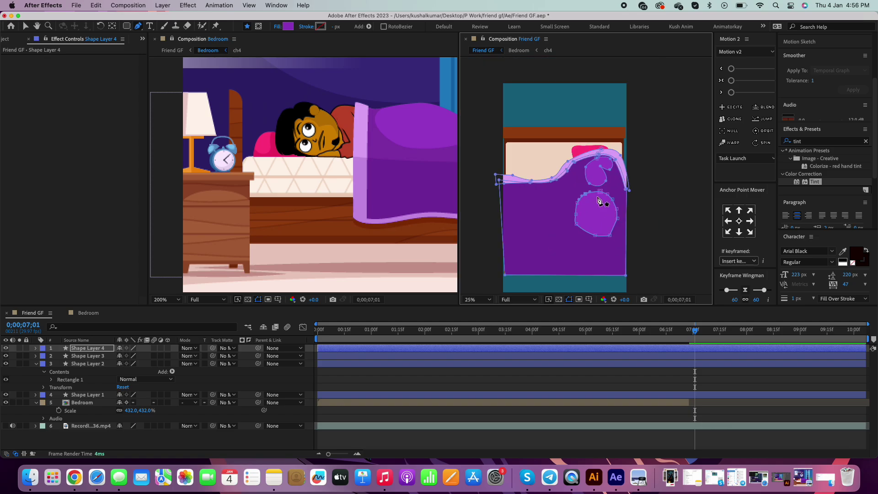
pyautogui.scroll(1, 511, 176)
pyautogui.scroll(-1, 578, 181)
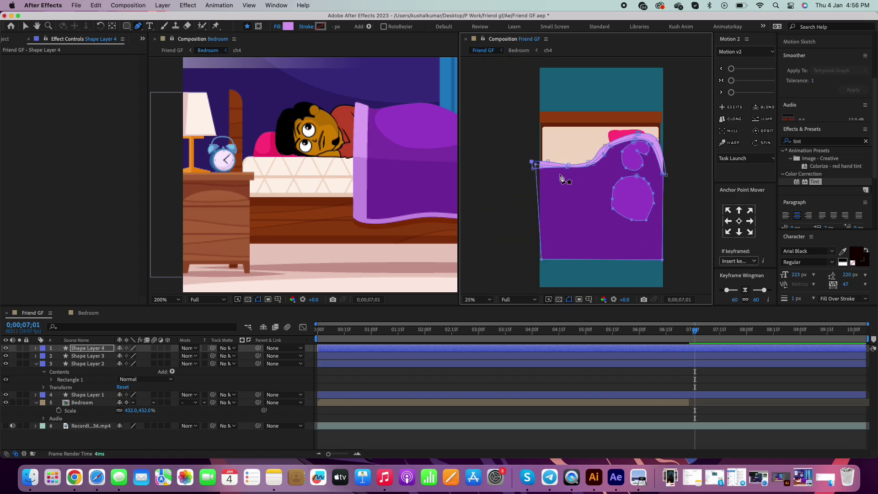
pyautogui.scroll(1, 591, 196)
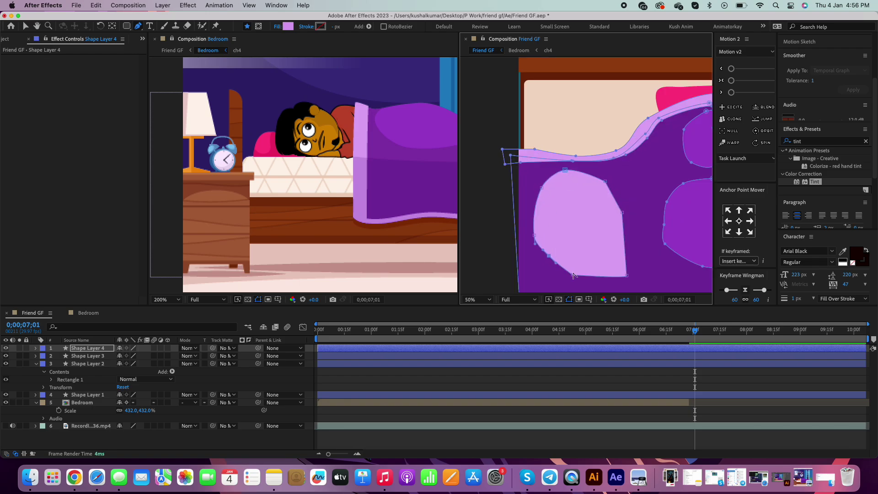
pyautogui.moveTo(626, 276); pyautogui.dragTo(613, 270)
pyautogui.scroll(-1, 585, 191)
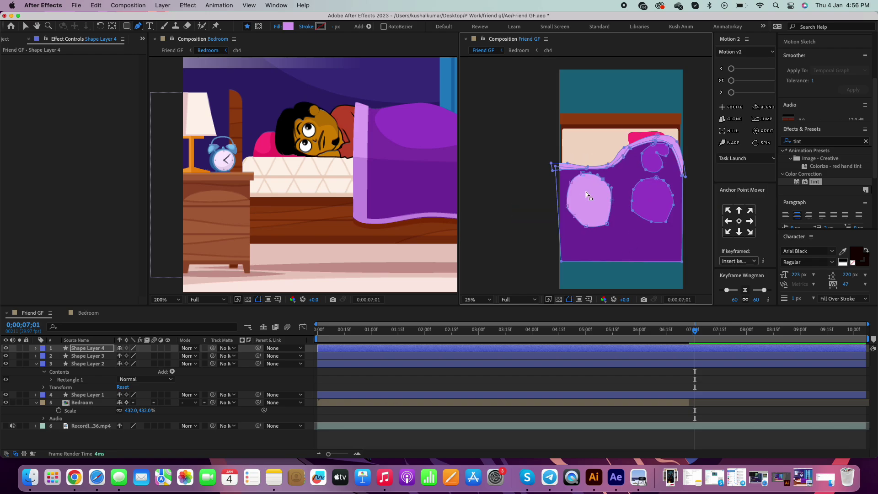
# Fill the spots with a darker purple and select the blanket edge point near the pillow
pyautogui.click(288, 26)
pyautogui.click(215, 275)
pyautogui.press('Return')
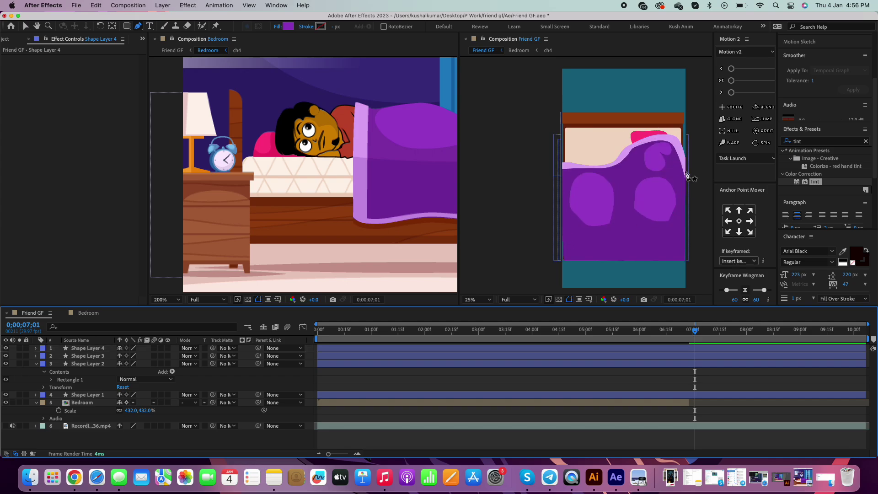
pyautogui.click(54, 327)
pyautogui.write('p')
pyautogui.scroll(2, 588, 147)
pyautogui.press('v')
pyautogui.click(592, 138)
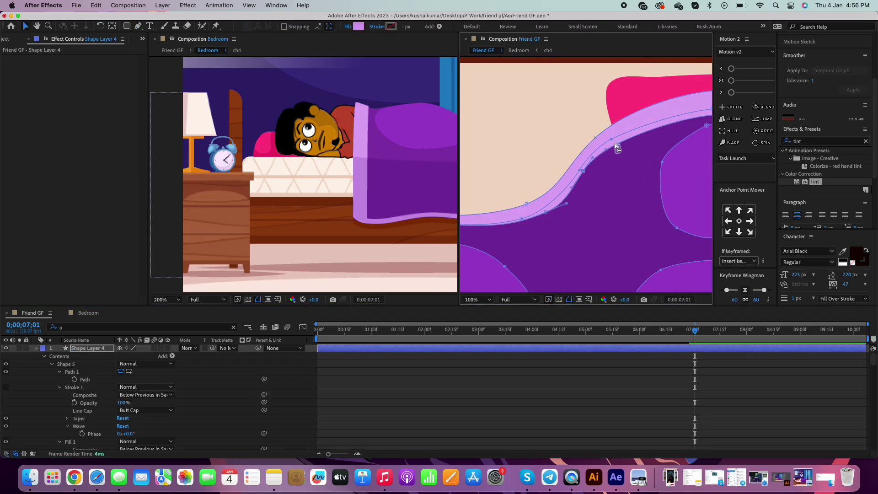
# Drag the edge vertex's handle so the lavender fold curves down beside the pillow
pyautogui.moveTo(611, 140); pyautogui.dragTo(623, 132)
pyautogui.hscroll(3, 552, 151)
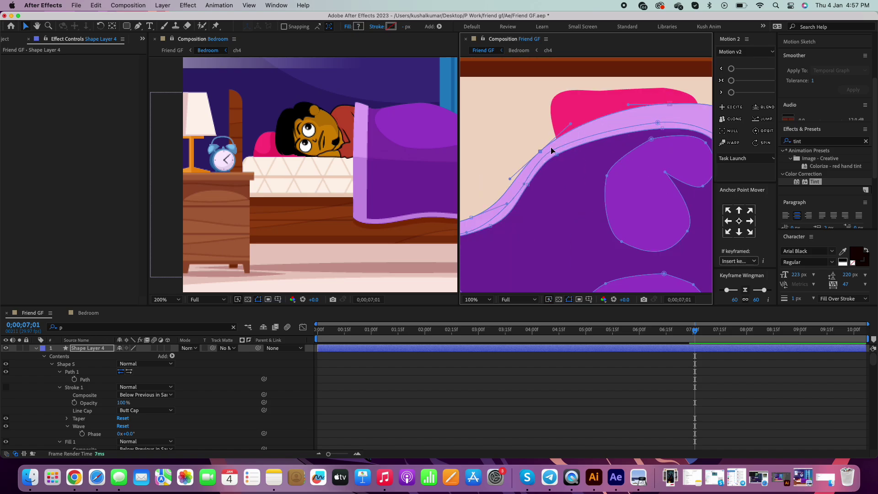
pyautogui.scroll(3, 537, 219)
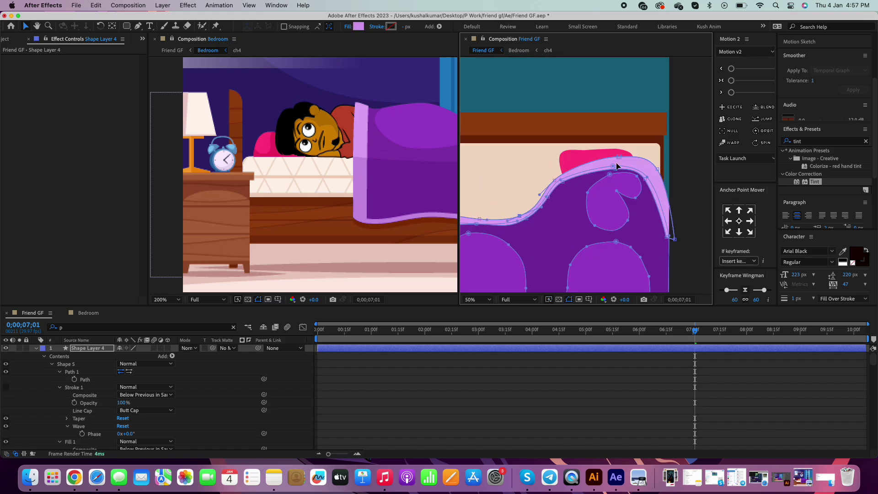
pyautogui.hscroll(3, 620, 153)
pyautogui.scroll(-1, 621, 153)
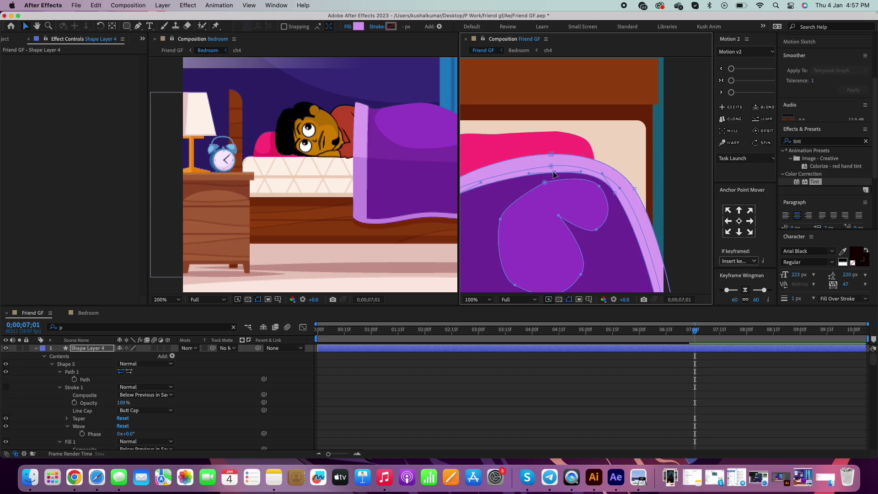
pyautogui.scroll(-1, 603, 221)
pyautogui.scroll(2, 603, 221)
pyautogui.scroll(-1, 593, 208)
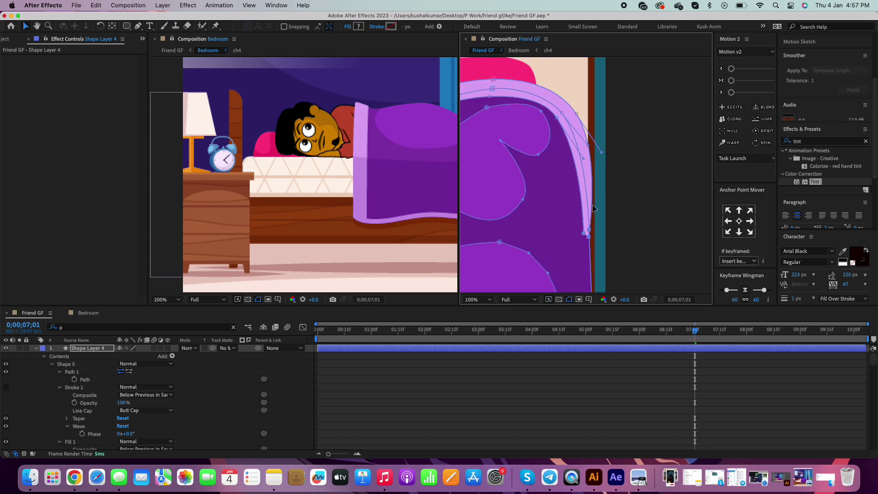
pyautogui.hscroll(-3, 575, 112)
pyautogui.scroll(1, 551, 129)
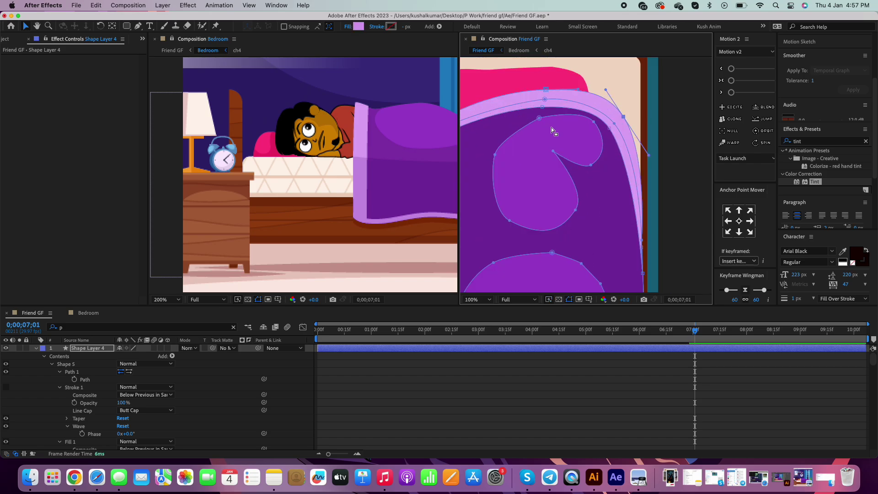
pyautogui.click(138, 26)
pyautogui.scroll(-1, 521, 136)
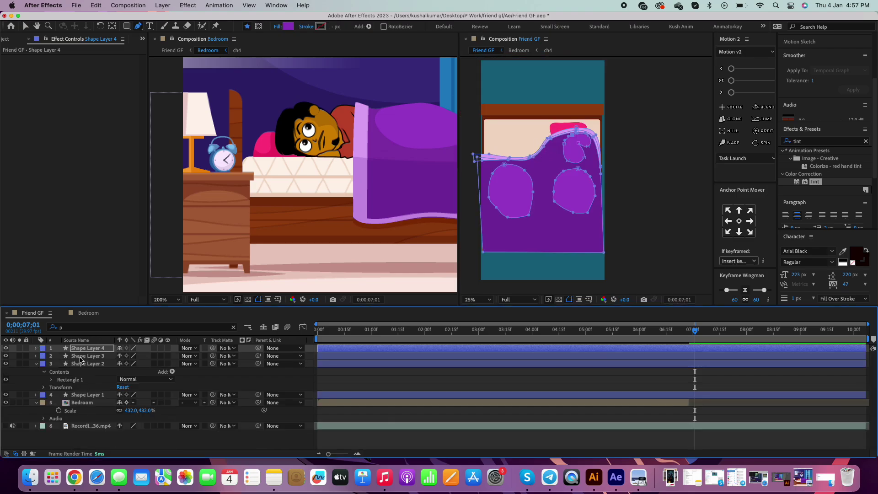
pyautogui.press('super+Down')
pyautogui.scroll(2, 554, 122)
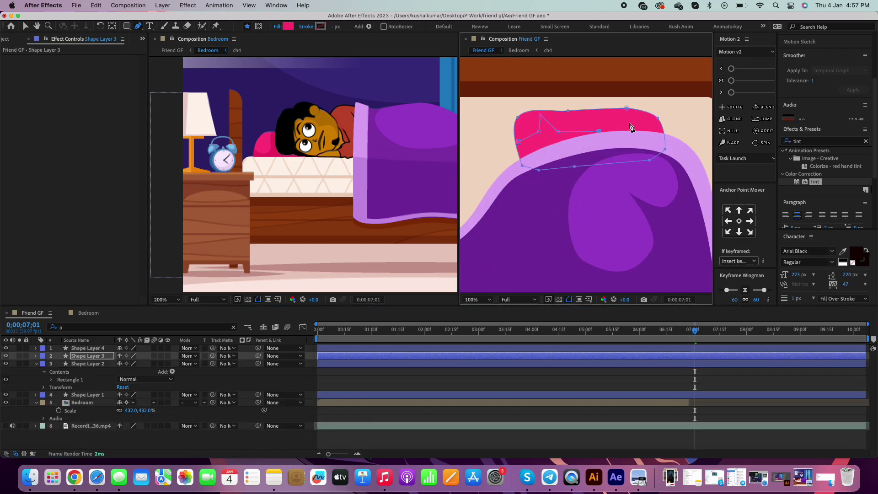
pyautogui.scroll(2, 531, 161)
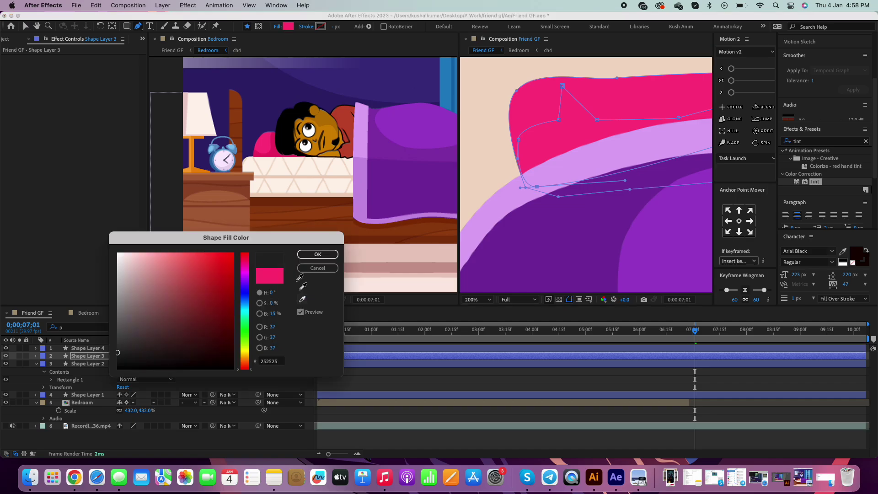
pyautogui.hscroll(5, 599, 124)
pyautogui.hscroll(3, 639, 80)
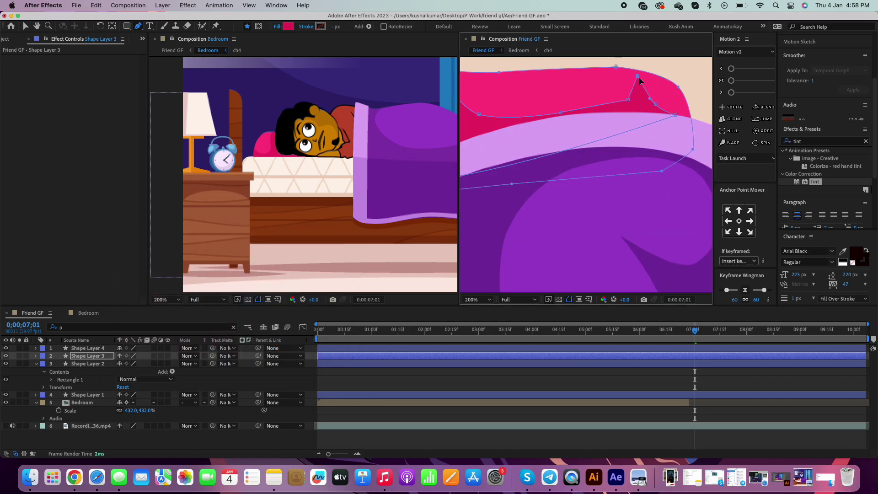
pyautogui.scroll(-2, 677, 107)
pyautogui.scroll(-4, 641, 156)
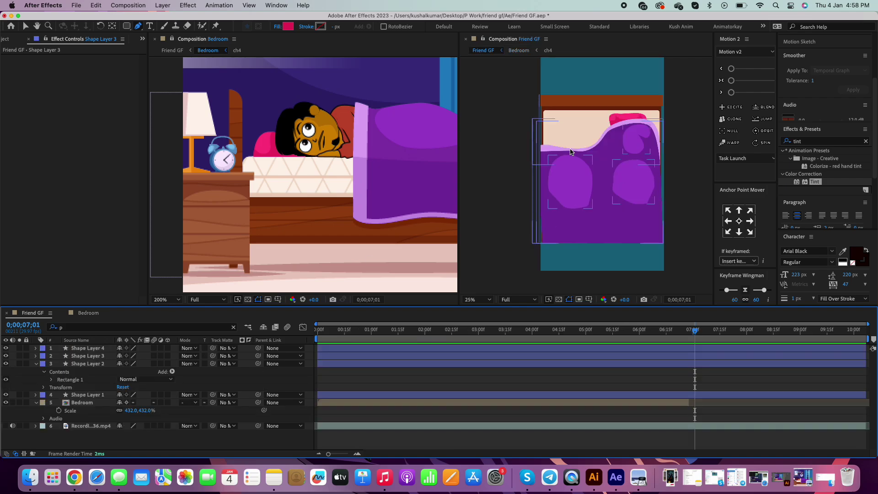
pyautogui.scroll(-2, 571, 152)
# Draw a full-frame rectangle beneath the Bedroom layer and fill it pale pink as the floor
pyautogui.click(128, 26)
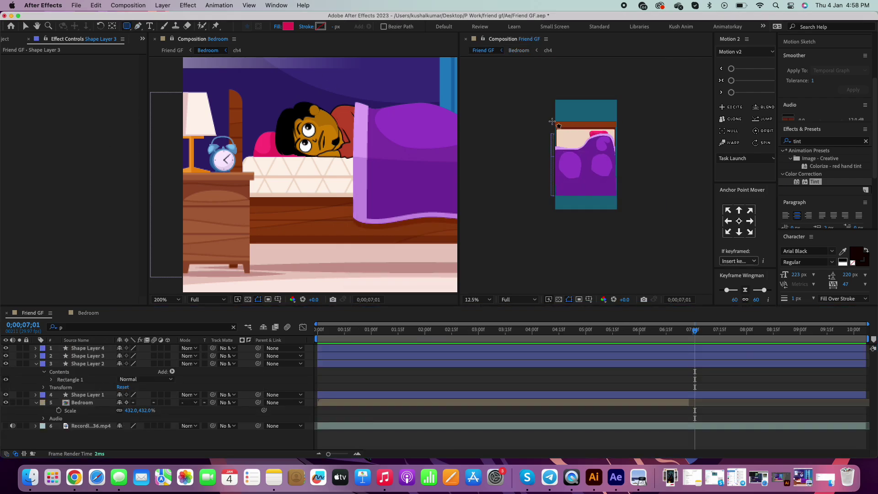
pyautogui.moveTo(531, 91); pyautogui.dragTo(635, 225)
pyautogui.moveTo(87, 348); pyautogui.dragTo(96, 417)
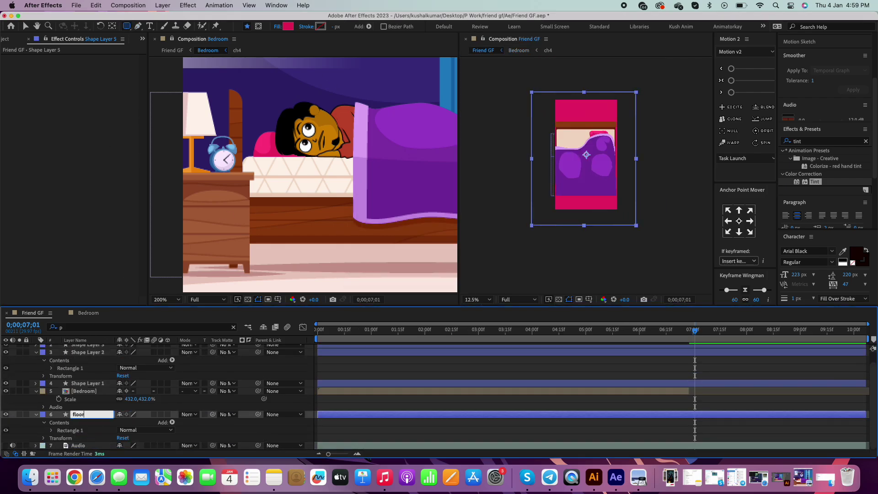
pyautogui.click(287, 26)
pyautogui.moveTo(183, 233); pyautogui.dragTo(96, 269)
pyautogui.click(64, 314)
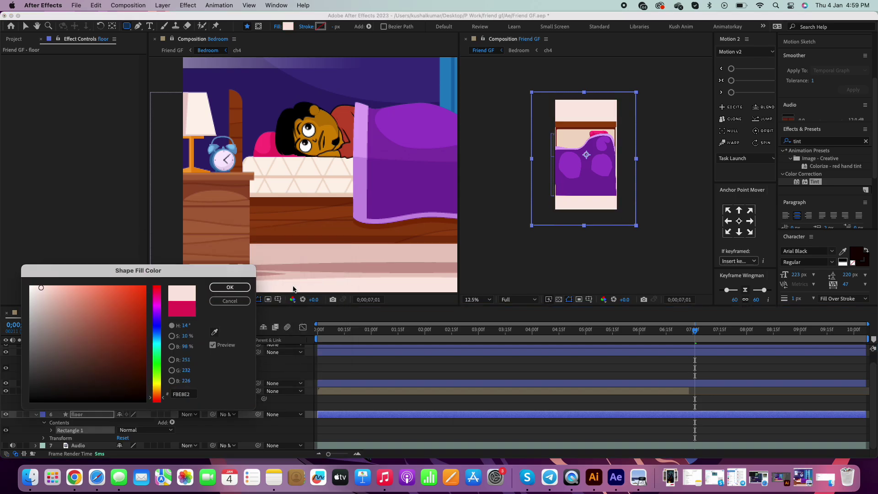
pyautogui.click(230, 287)
pyautogui.scroll(1, 582, 153)
pyautogui.scroll(1, 624, 157)
pyautogui.scroll(-1, 588, 143)
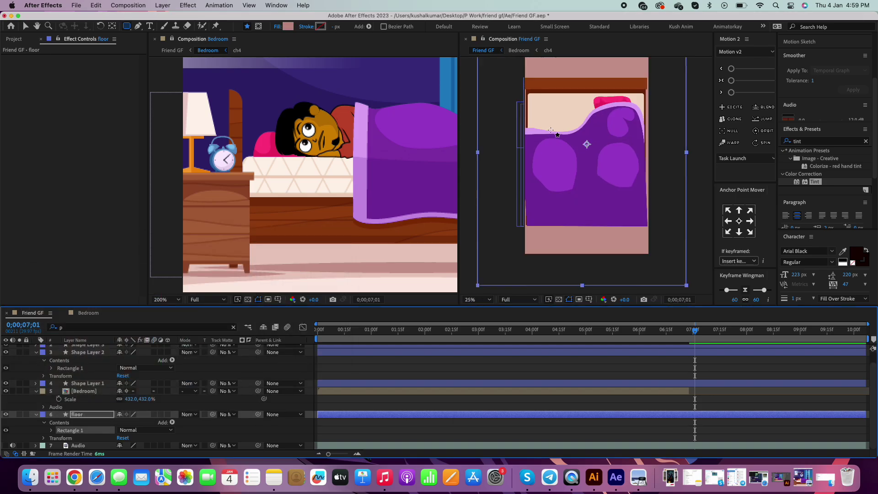
pyautogui.press('v')
pyautogui.doubleClick(559, 178)
# Curve the bottom of the purple spot and adjust the blanket's corner points
pyautogui.scroll(1, 547, 185)
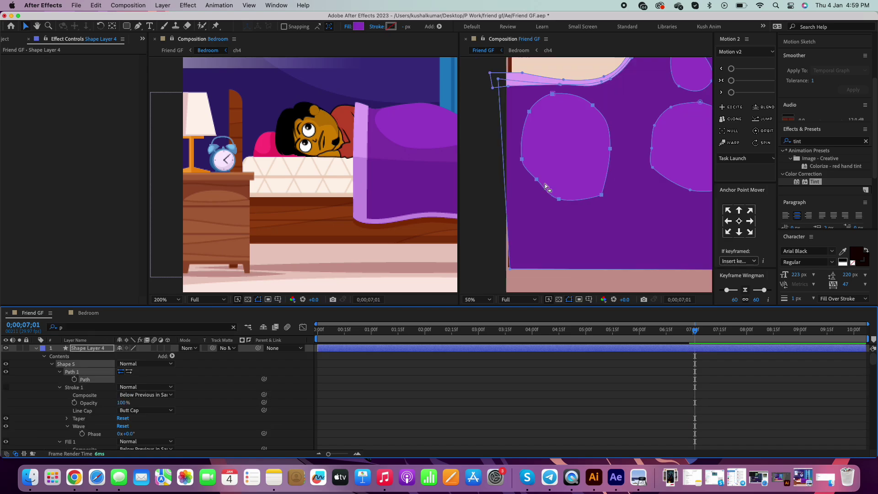
pyautogui.moveTo(555, 200); pyautogui.dragTo(588, 220)
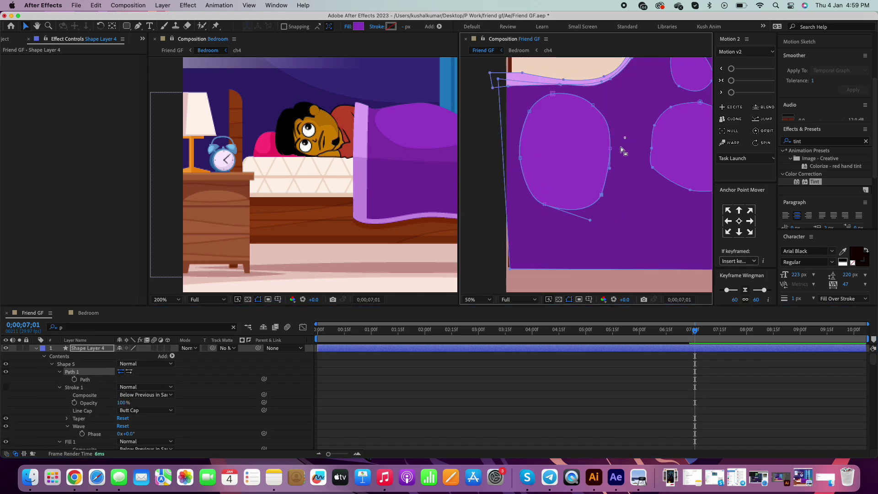
pyautogui.scroll(-1, 526, 187)
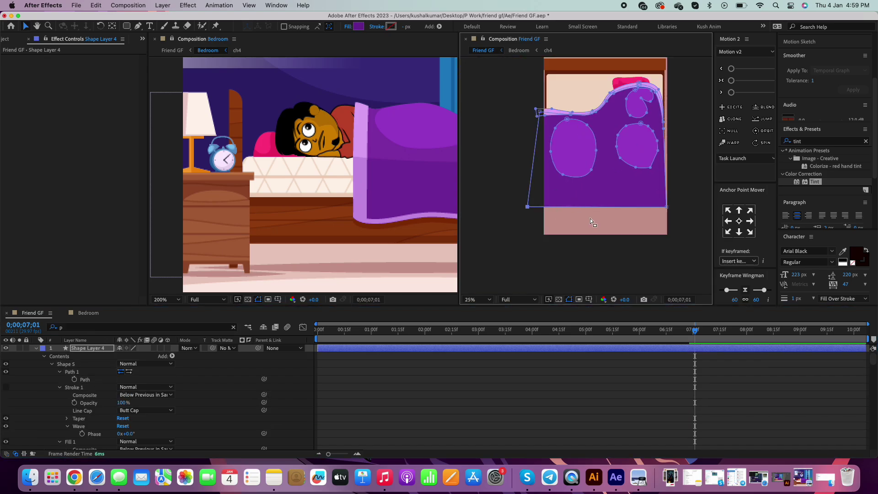
pyautogui.press('Home')
pyautogui.scroll(2, 548, 199)
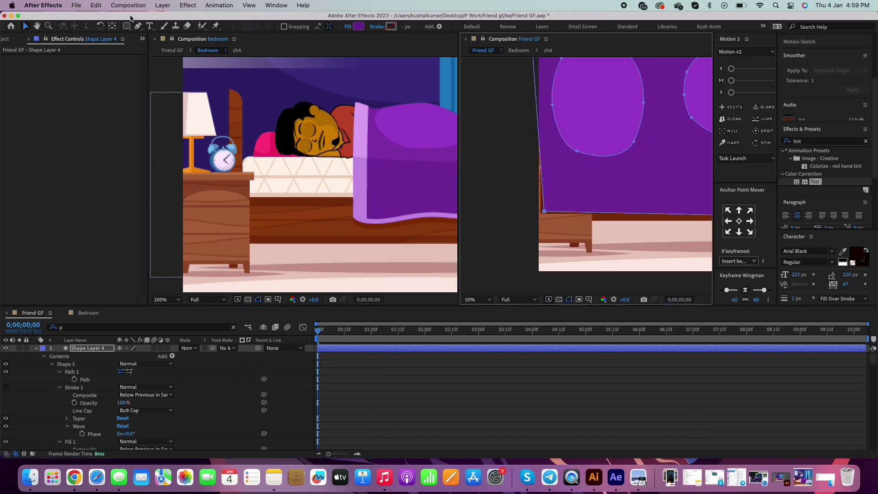
pyautogui.press('g')
pyautogui.click(545, 211)
pyautogui.scroll(2, 541, 213)
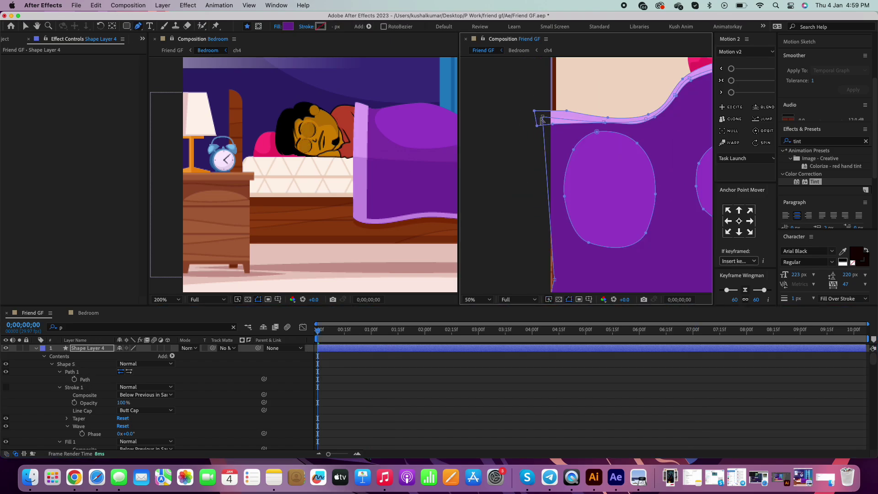
pyautogui.press('v')
pyautogui.click(549, 103)
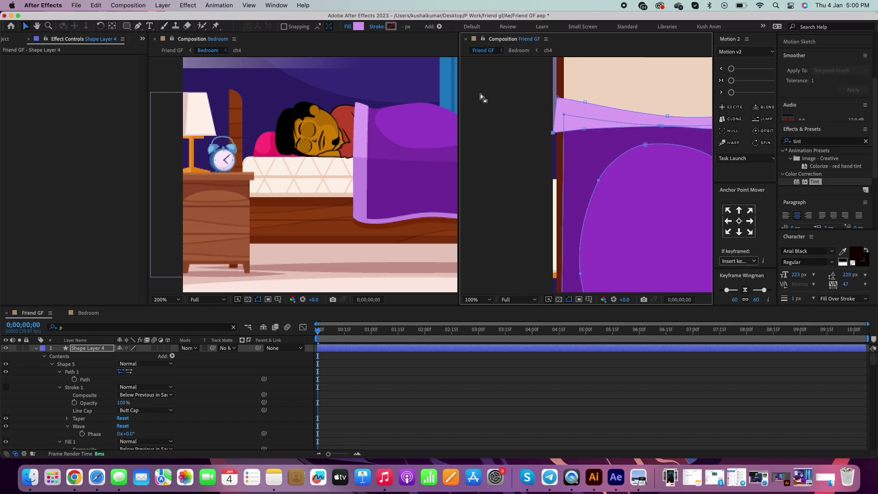
# Add a bottom-edge point to round the blanket's bottom-right corner, then view the composition at 7 seconds
pyautogui.scroll(1, 640, 82)
pyautogui.scroll(1, 597, 128)
pyautogui.press('g')
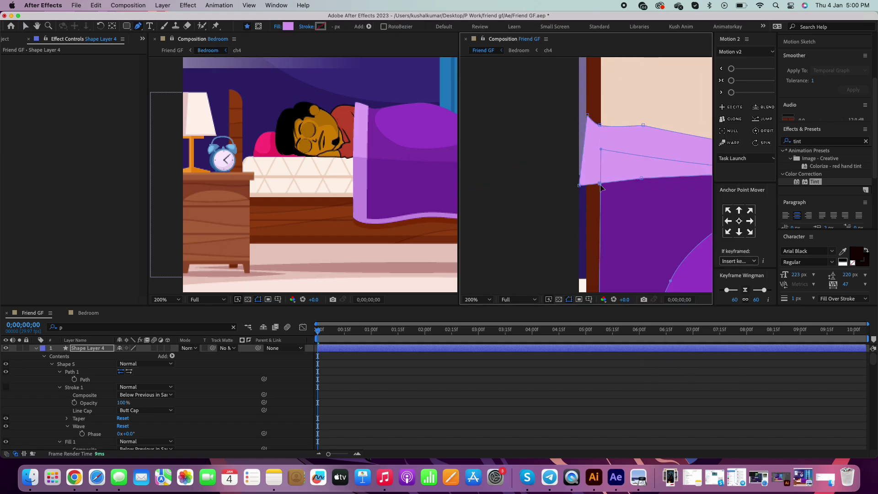
pyautogui.scroll(-2, 596, 184)
pyautogui.scroll(-2, 617, 188)
pyautogui.scroll(-2, 640, 192)
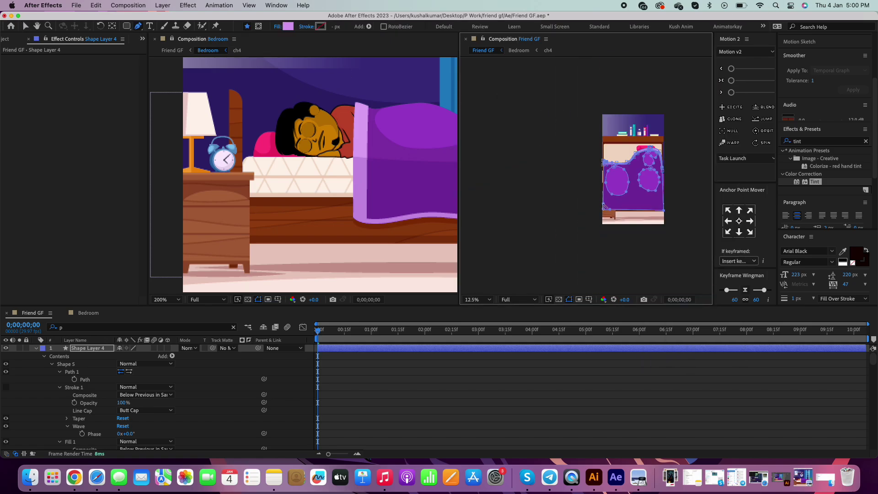
pyautogui.scroll(1, 666, 196)
pyautogui.scroll(4, 666, 201)
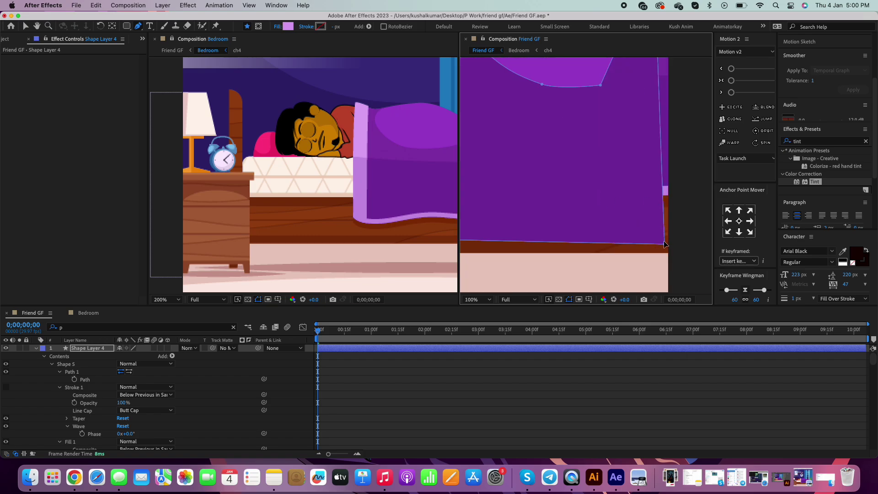
pyautogui.click(613, 236)
pyautogui.scroll(-2, 651, 195)
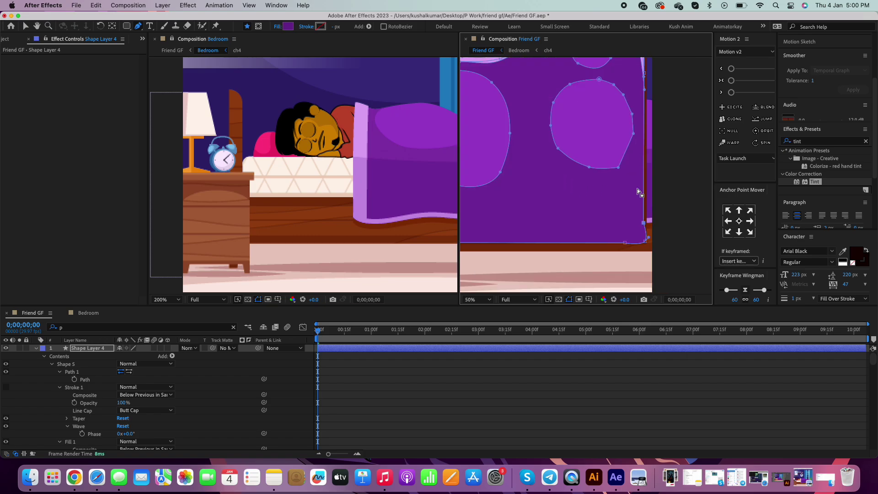
pyautogui.click(38, 351)
pyautogui.press(',')
pyautogui.scroll(-1, 312, 378)
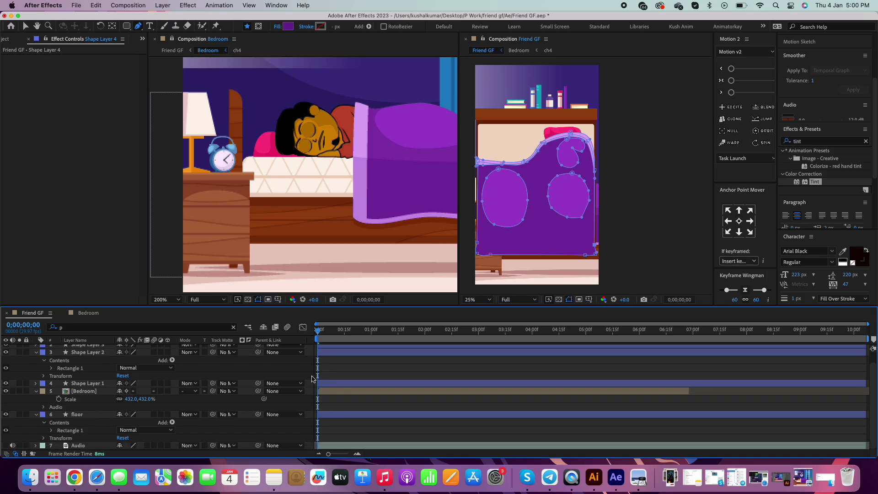
pyautogui.click(691, 332)
# Rename Shape Layer 4 to 'blanket'
pyautogui.scroll(1, 90, 354)
pyautogui.click(90, 351)
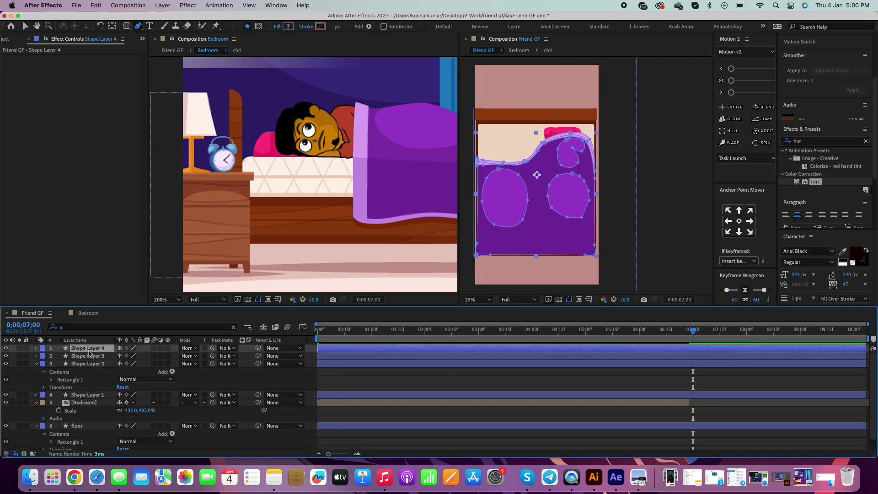
pyautogui.write('blanket')
pyautogui.press('Return')
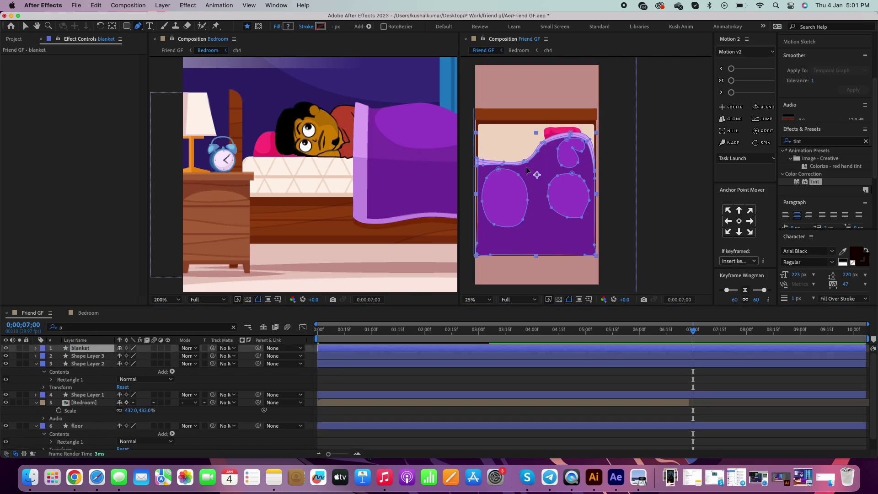
# Draw a fold shape across the blanket's lower half with a dark purple fill
pyautogui.scroll(2, 495, 170)
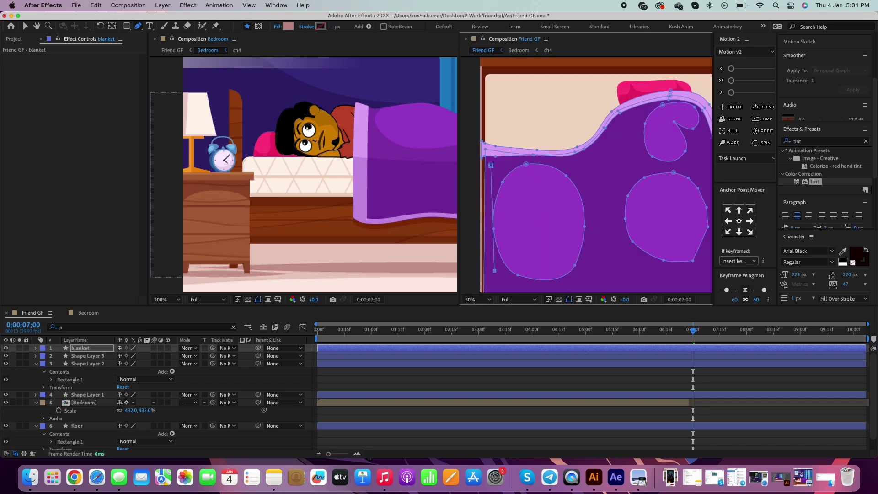
pyautogui.scroll(-2, 514, 273)
pyautogui.click(594, 263)
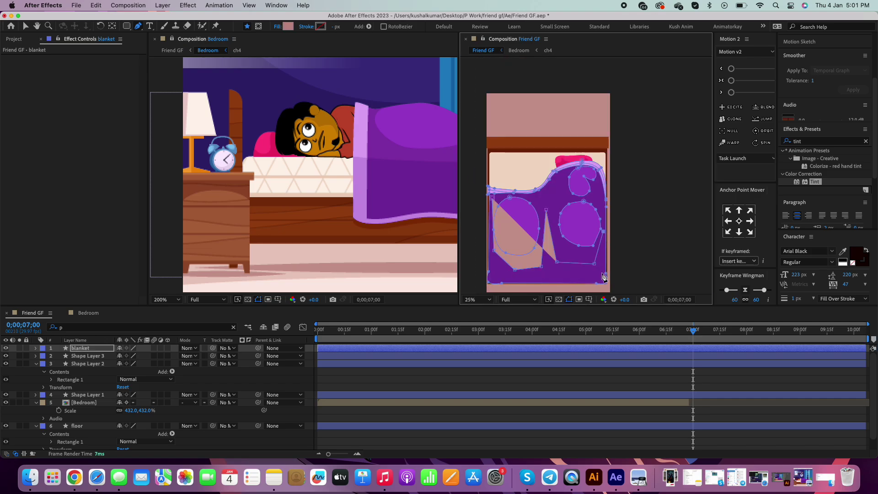
pyautogui.click(602, 279)
pyautogui.click(494, 278)
pyautogui.scroll(2, 491, 285)
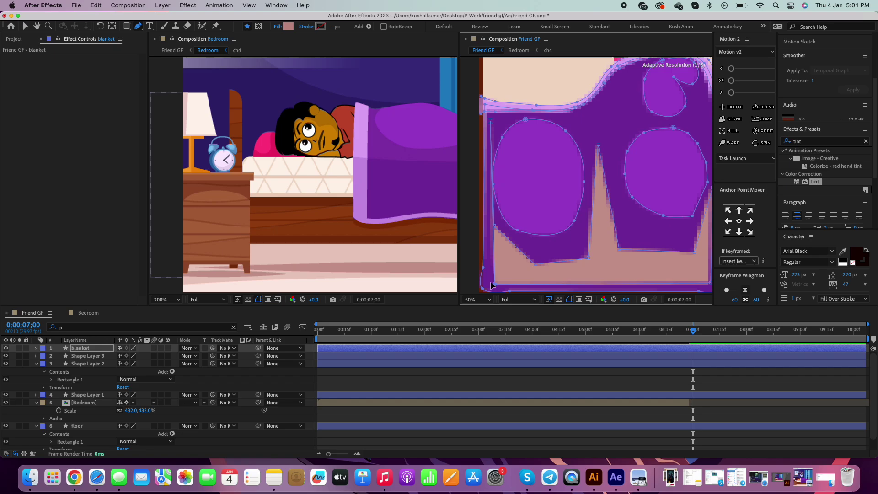
pyautogui.click(288, 26)
pyautogui.click(117, 340)
pyautogui.press('Return')
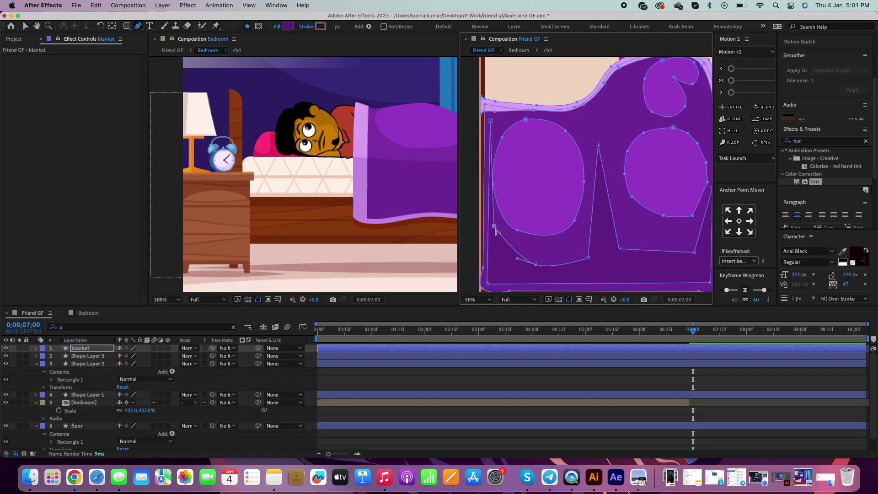
# Adjust the fold's vertices so the seam between the purple patches curves smoothly
pyautogui.click(483, 232)
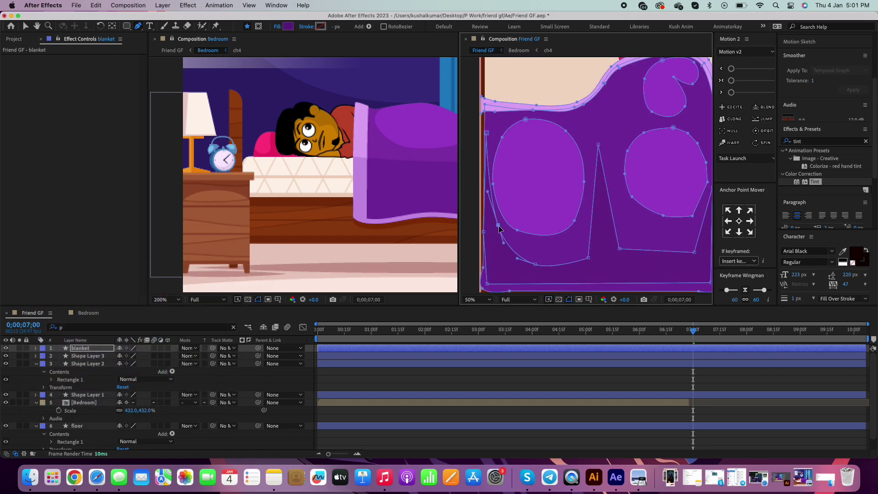
pyautogui.scroll(2, 499, 229)
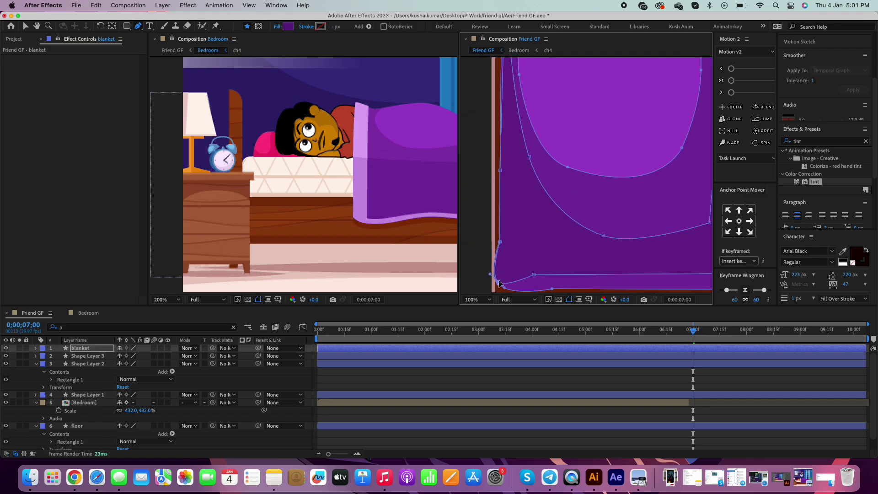
pyautogui.scroll(-3, 512, 202)
pyautogui.hscroll(10, 690, 184)
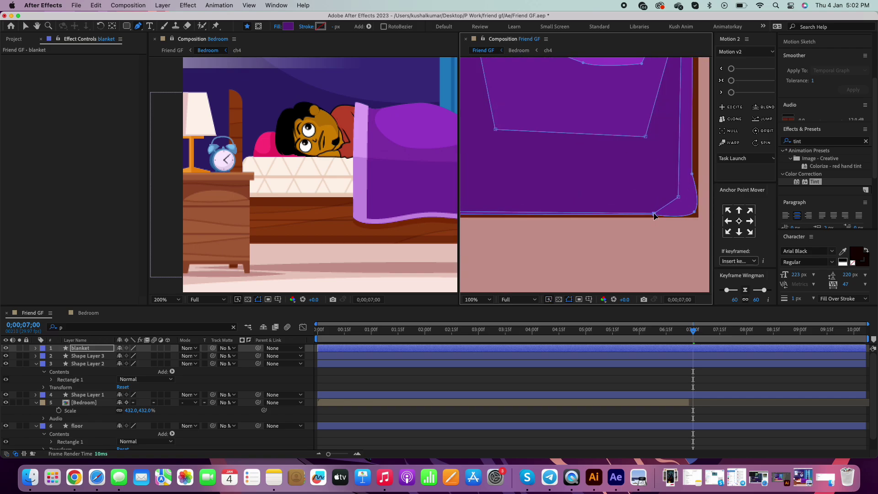
pyautogui.moveTo(692, 174); pyautogui.dragTo(690, 172)
pyautogui.scroll(-2, 694, 212)
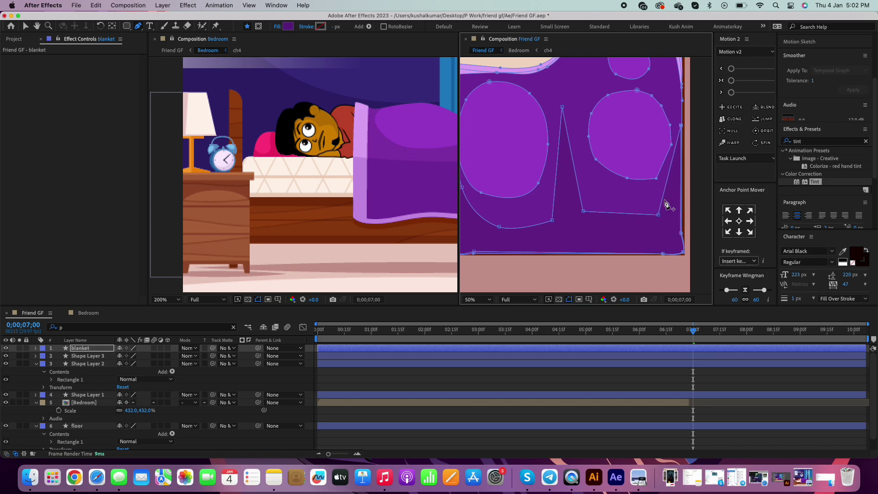
pyautogui.moveTo(566, 103); pyautogui.dragTo(583, 96)
pyautogui.click(553, 222)
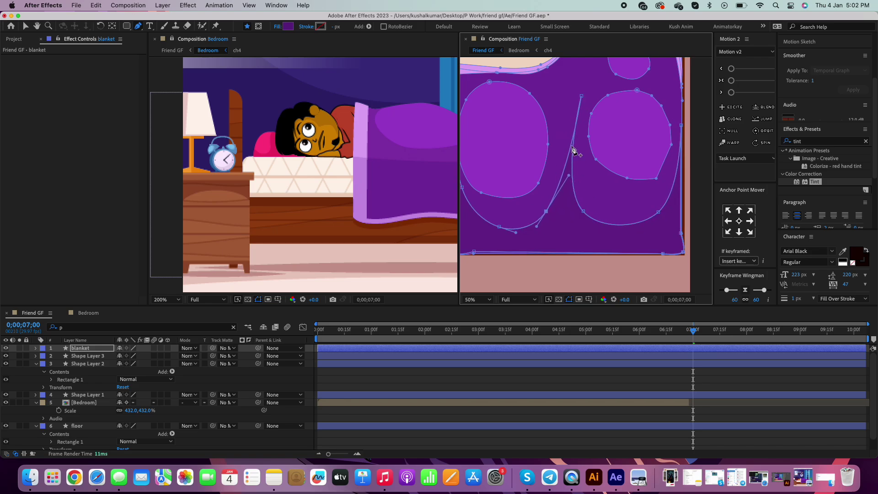
pyautogui.press('F2')
pyautogui.press(',')
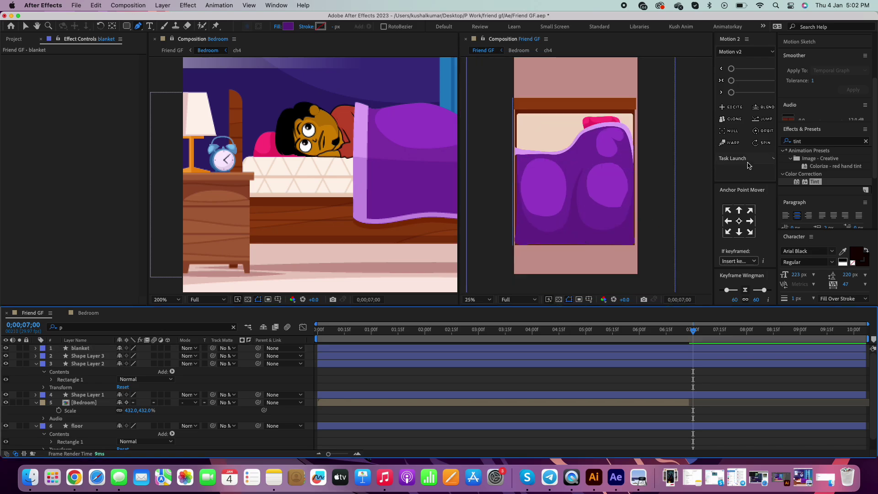
pyautogui.scroll(3, 562, 151)
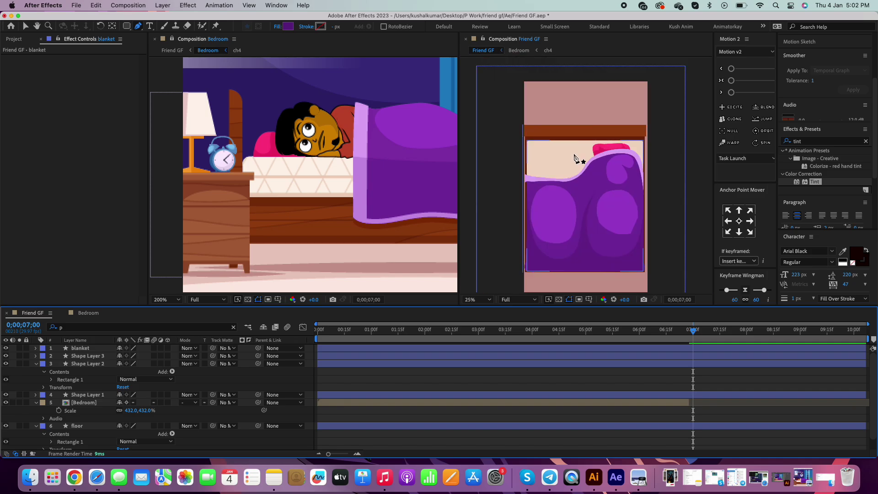
# Rename the pillow shape layer to 'pillow' and clear the timeline filter
pyautogui.click(88, 356)
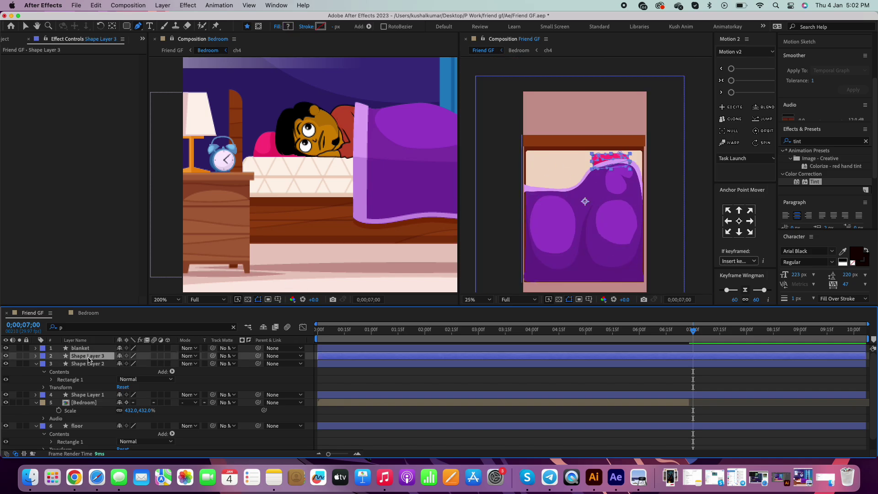
pyautogui.write('pillow')
pyautogui.press('Return')
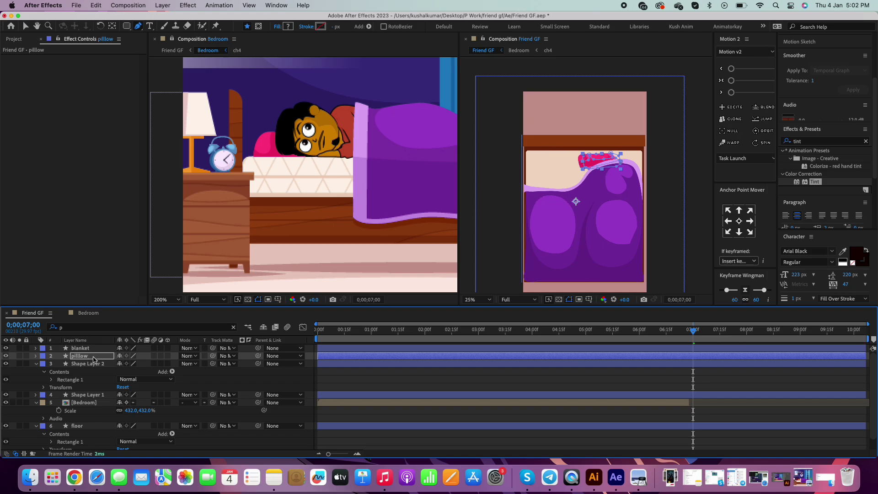
pyautogui.click(113, 27)
pyautogui.click(233, 327)
# Duplicate the pillow as pillow 2, placed on the bed's left side and tilted to -3°
pyautogui.press('super+d')
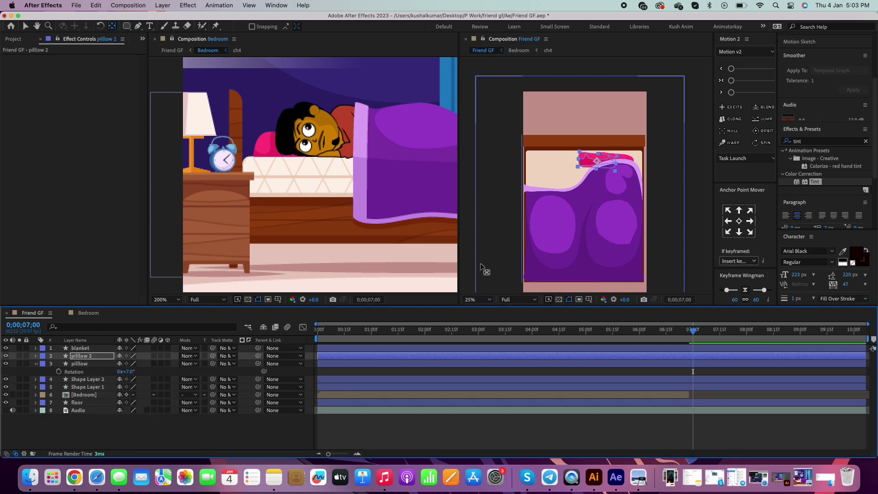
pyautogui.moveTo(615, 161); pyautogui.dragTo(551, 161)
pyautogui.rightClick(92, 357)
pyautogui.click(189, 303)
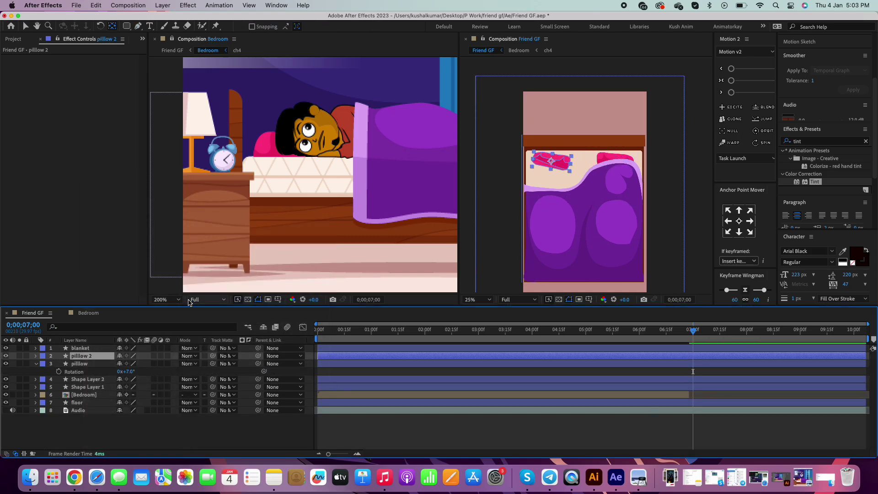
pyautogui.press('r')
pyautogui.click(129, 363)
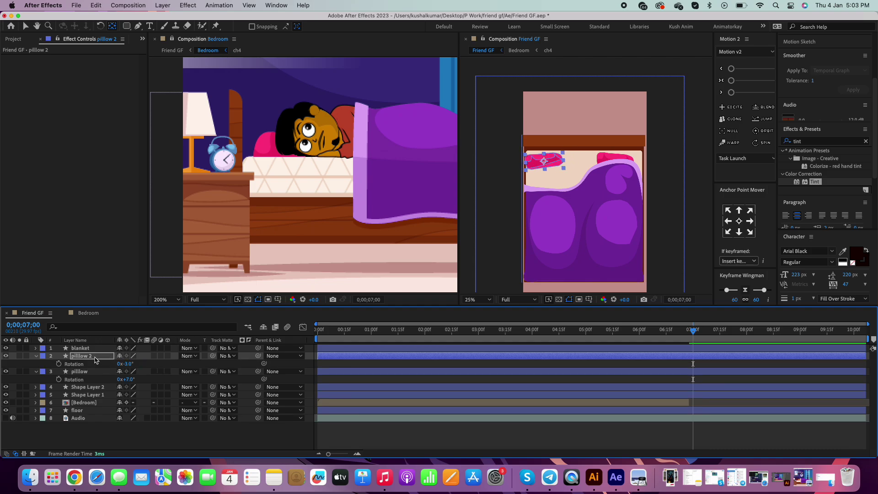
# Check the second pillow's path points, then open the Bedroom precomposition
pyautogui.click(137, 327)
pyautogui.write('p')
pyautogui.press('/')
pyautogui.click(137, 26)
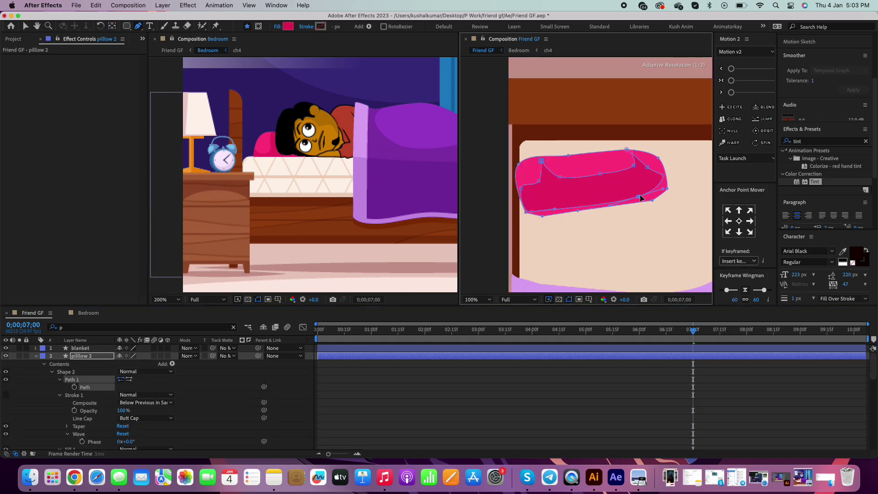
pyautogui.scroll(2, 542, 210)
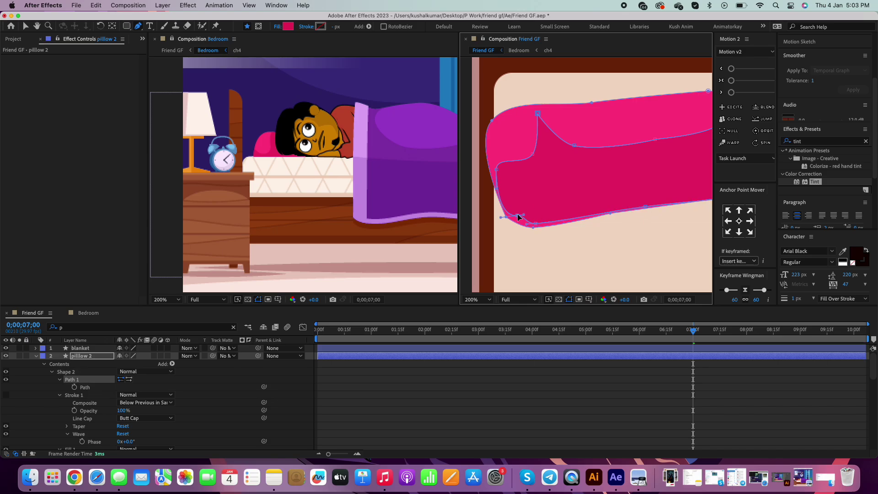
pyautogui.scroll(-4, 582, 197)
pyautogui.click(88, 362)
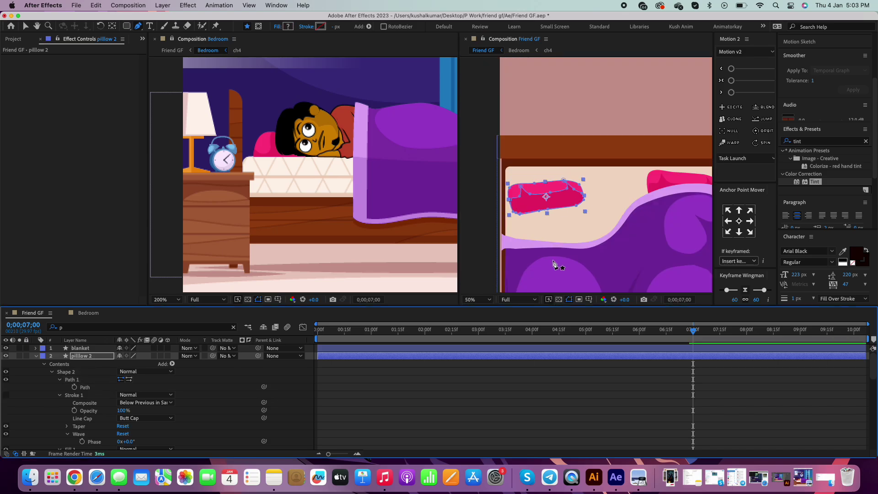
pyautogui.scroll(-5, 646, 373)
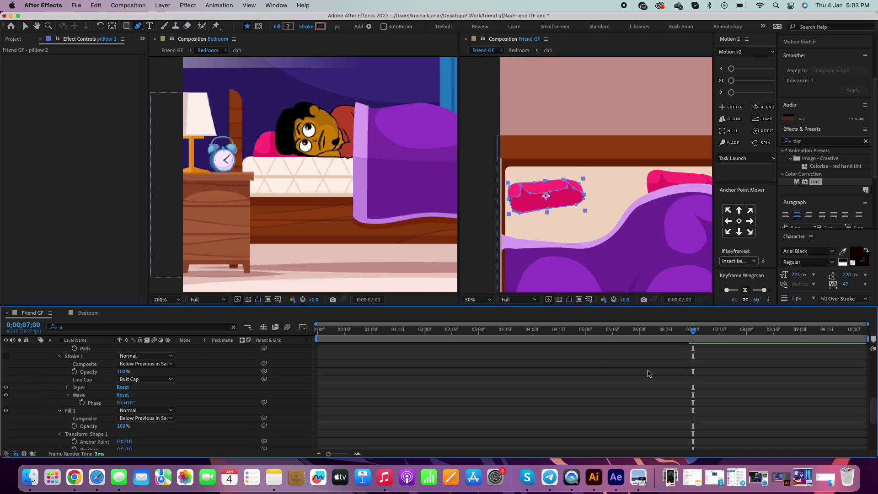
pyautogui.click(623, 265)
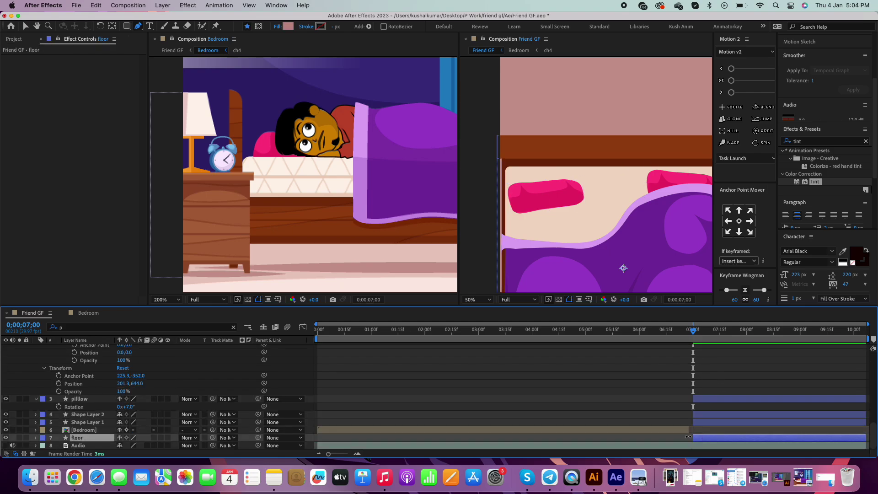
pyautogui.doubleClick(688, 432)
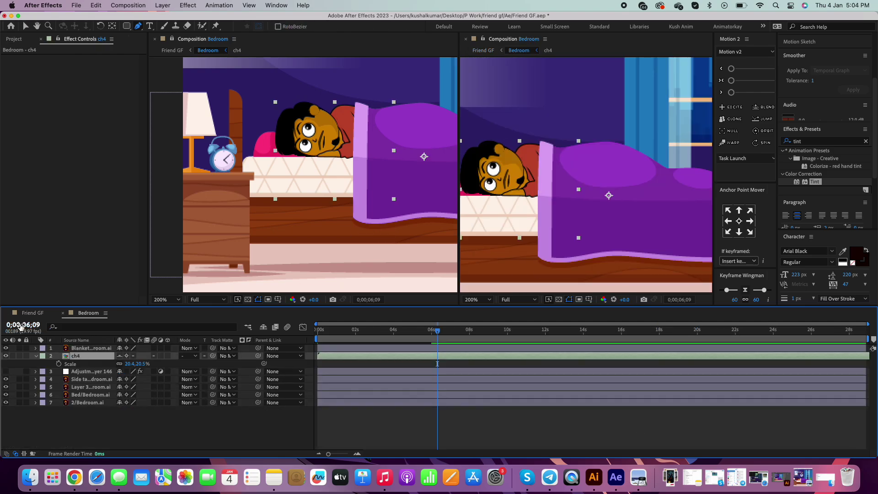
# In Friend GF, move boy 3 beneath the blanket and scale him to 76.4%
pyautogui.click(32, 312)
pyautogui.press('super+bracketleft')
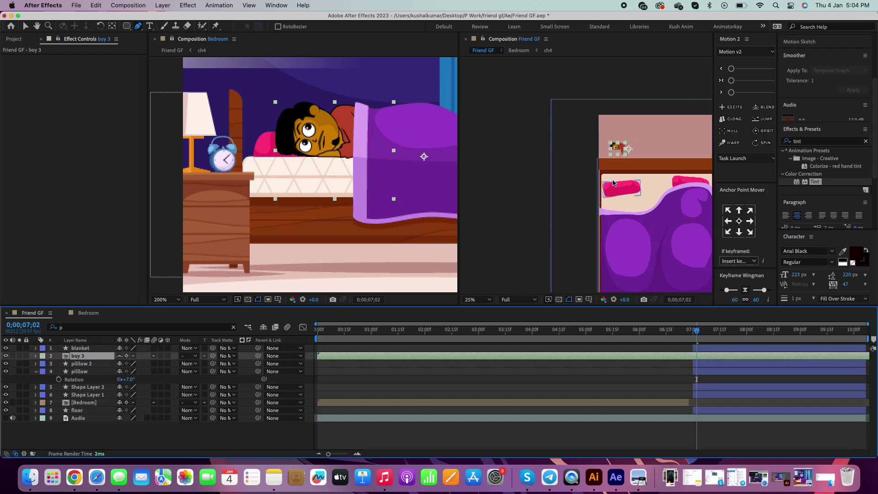
pyautogui.press('.')
pyautogui.press('r')
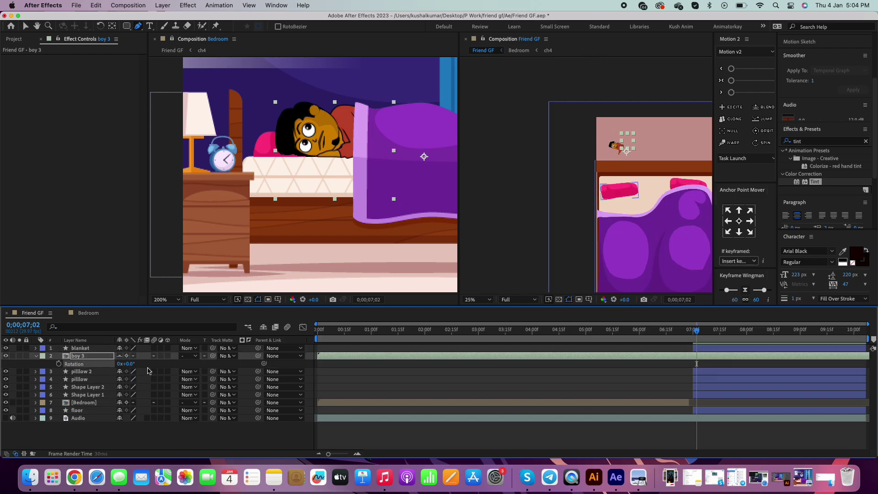
pyautogui.press('.')
pyautogui.moveTo(636, 130); pyautogui.dragTo(622, 219)
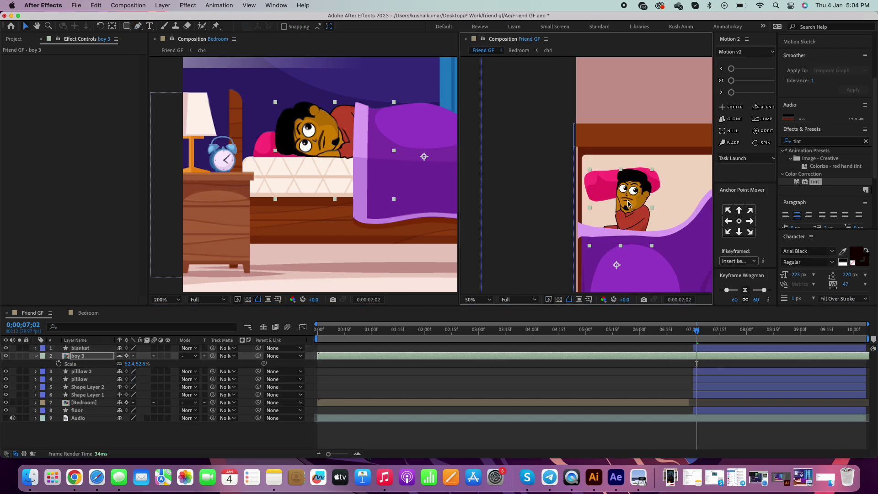
pyautogui.press(',')
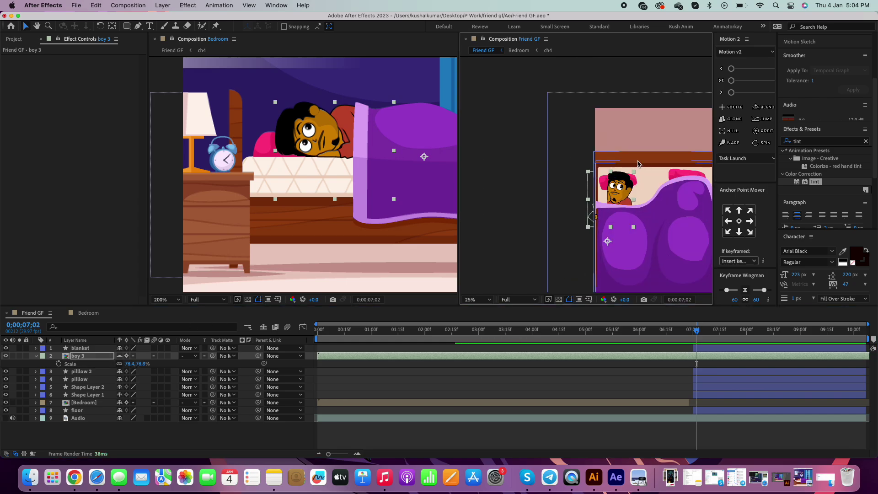
# Trim boy 3's layer to start at the playhead and reveal its source in the project
pyautogui.hscroll(3, 570, 173)
pyautogui.scroll(-2, 571, 173)
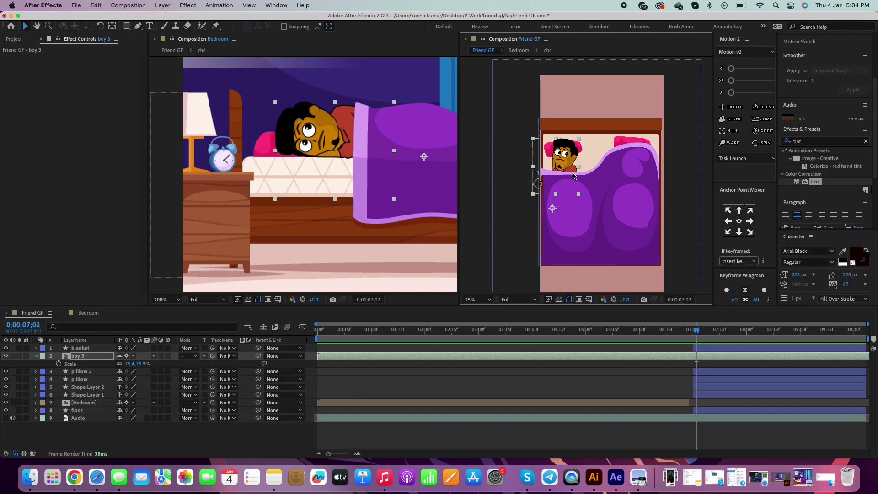
pyautogui.press('.')
pyautogui.rightClick(110, 357)
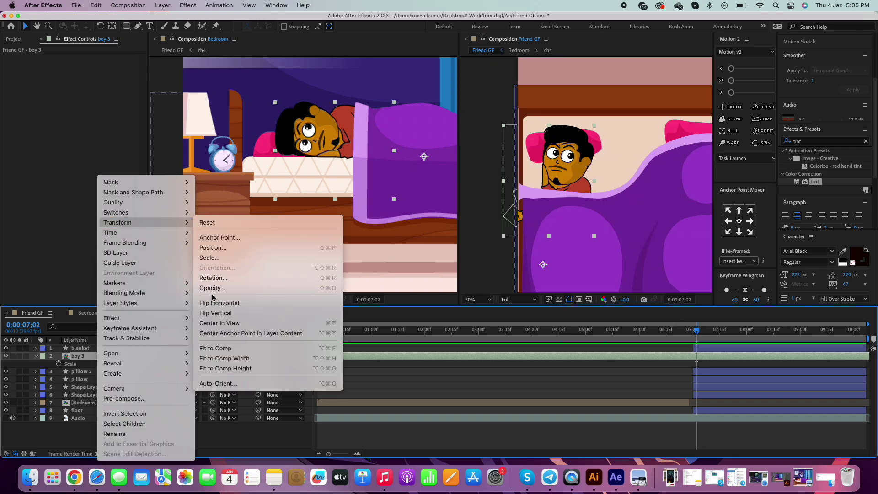
pyautogui.press('Escape')
pyautogui.press('[')
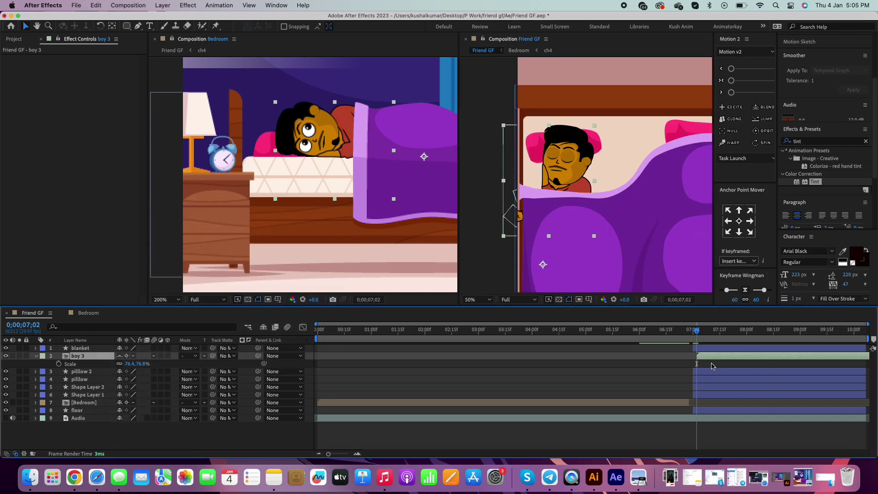
pyautogui.rightClick(699, 357)
pyautogui.click(646, 366)
# Open the ch28 character composition and start lowering the boy's upper arm
pyautogui.scroll(-1, 103, 290)
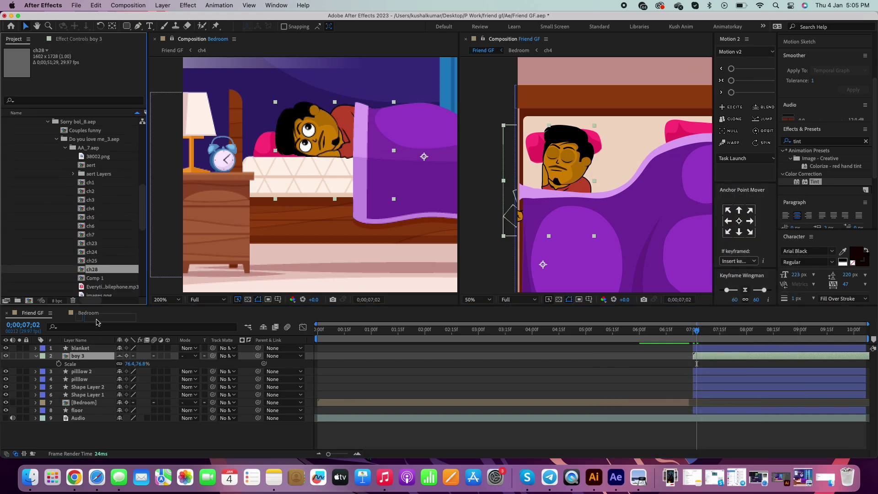
pyautogui.doubleClick(91, 269)
pyautogui.moveTo(128, 414); pyautogui.dragTo(146, 414)
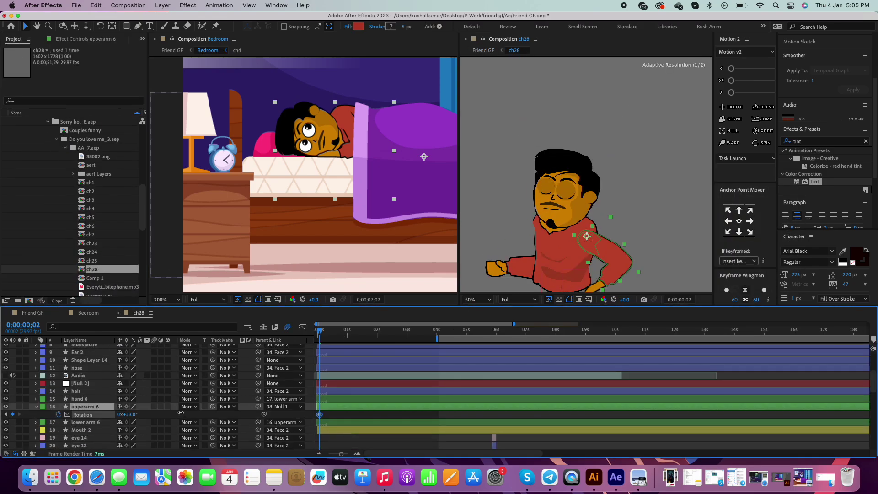
pyautogui.click(483, 50)
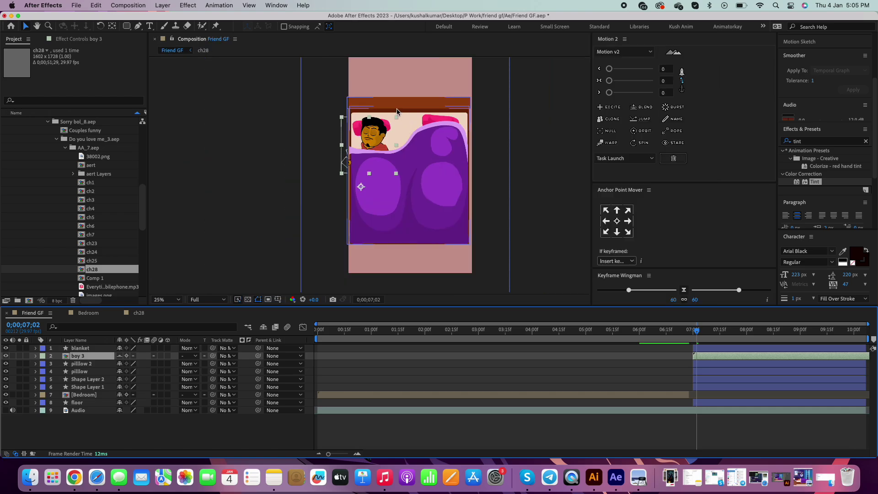
pyautogui.doubleClick(707, 356)
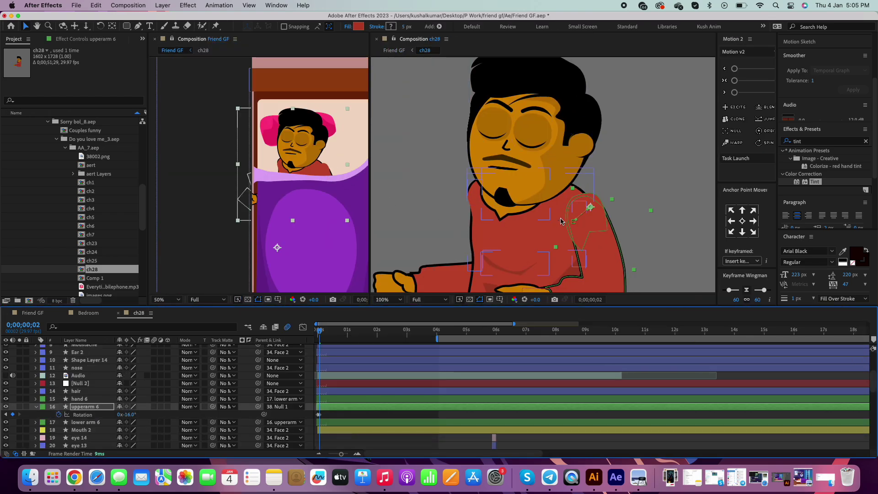
# Rotate upperarm 6 down to -19° and shift it outward to the left
pyautogui.click(525, 241)
pyautogui.press('Home')
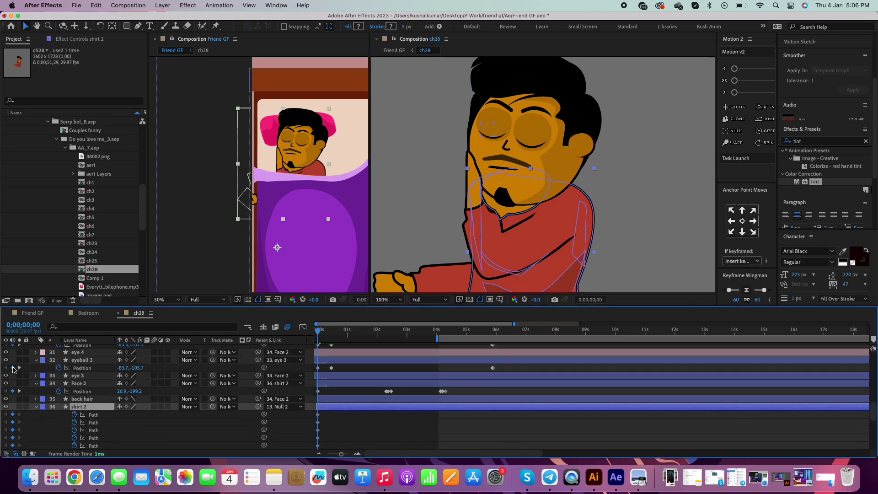
pyautogui.scroll(10, 183, 398)
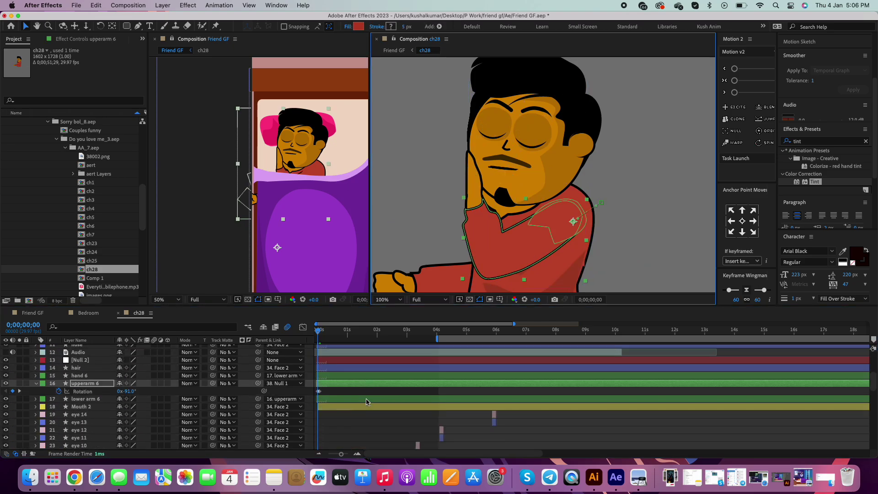
pyautogui.click(95, 382)
pyautogui.press('r')
pyautogui.press('u')
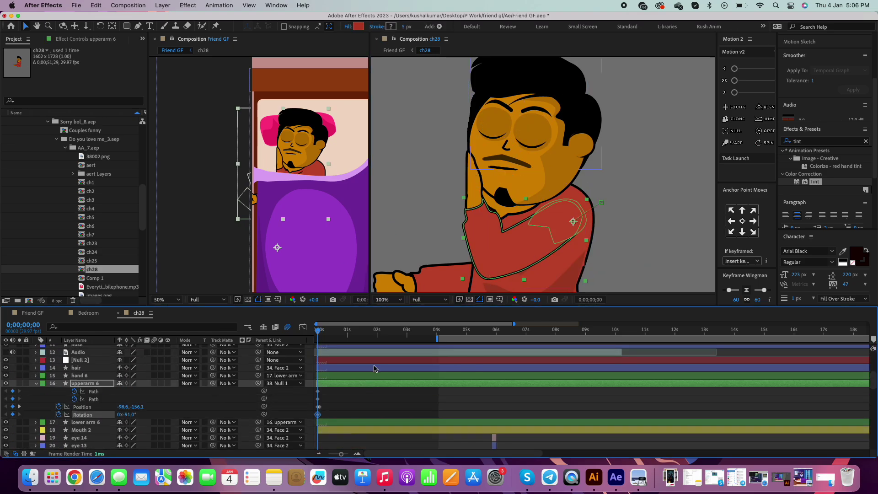
pyautogui.moveTo(126, 414); pyautogui.dragTo(380, 349)
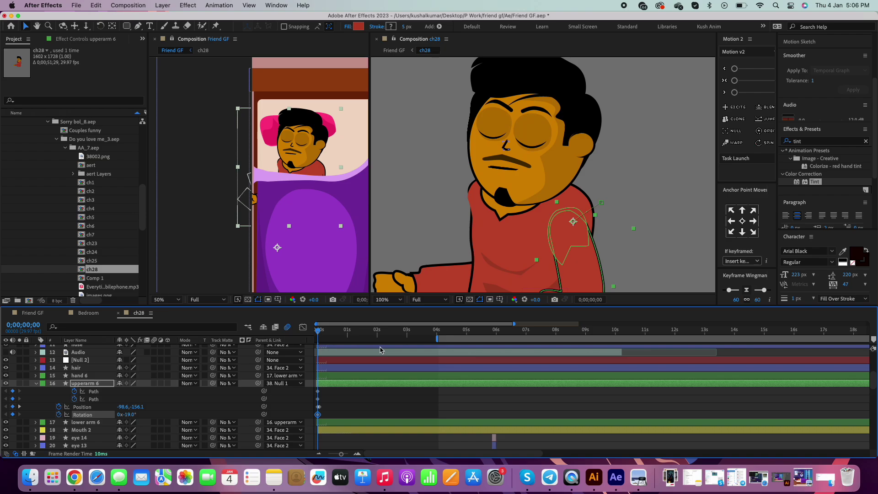
pyautogui.moveTo(573, 221); pyautogui.dragTo(573, 172)
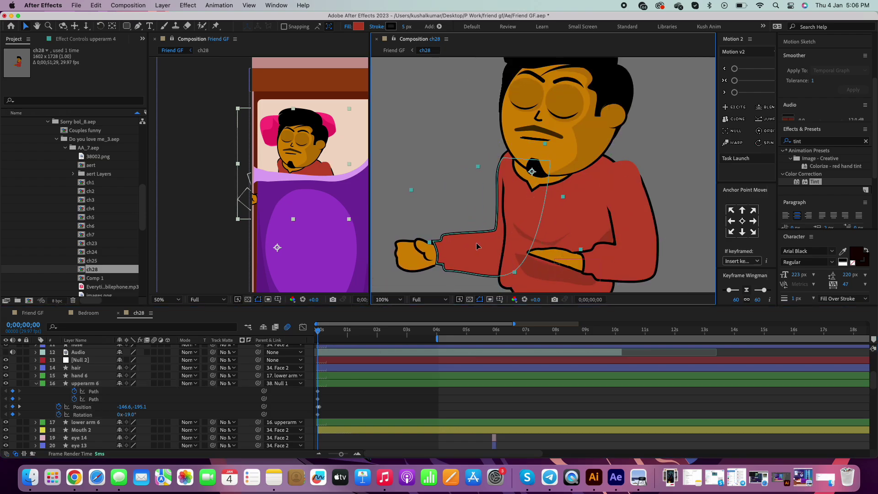
pyautogui.click(573, 171)
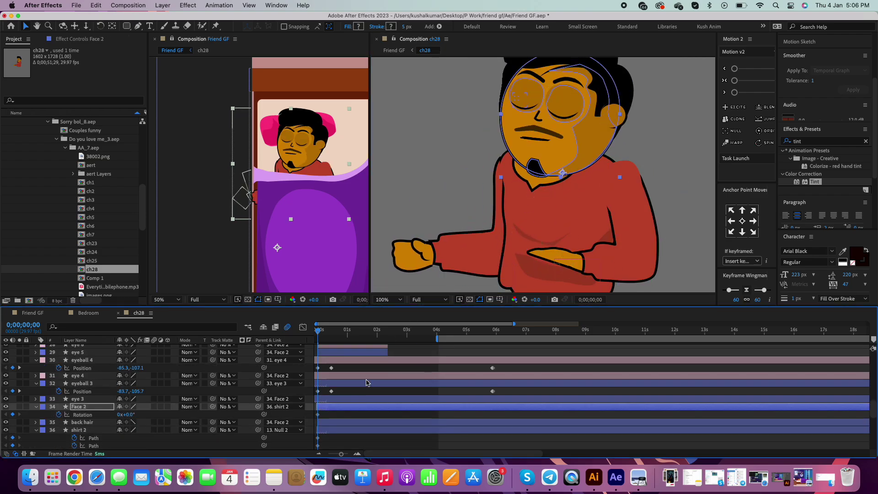
# Undo the eye-closing edits so the eyes open, discarding a trial Face 2 flip
pyautogui.scroll(-5, 333, 401)
pyautogui.press('super+z')
pyautogui.press('super+z')
pyautogui.press('super+z')
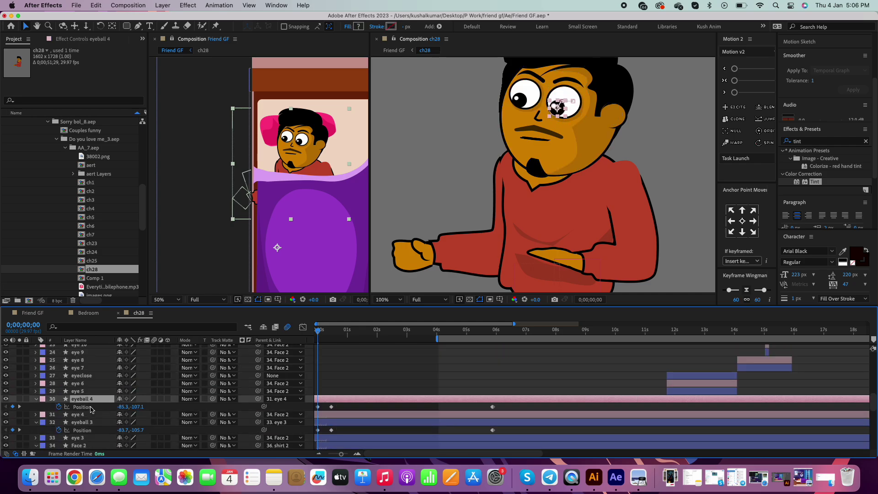
pyautogui.press('super+z')
pyautogui.press('super+z')
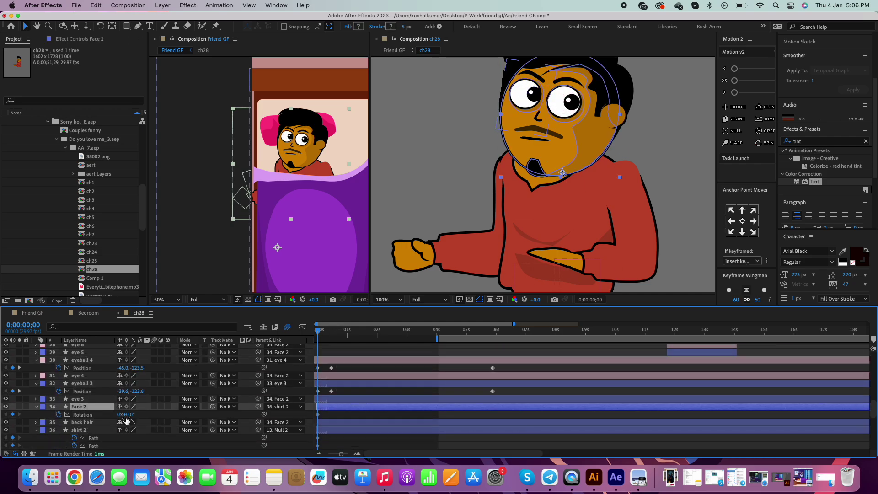
pyautogui.press('super+z')
pyautogui.press('super+z')
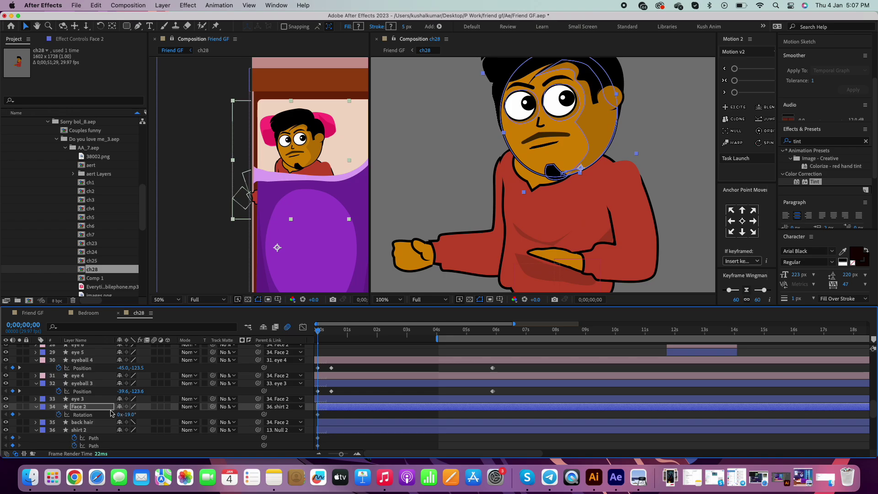
pyautogui.rightClick(111, 414)
pyautogui.moveTo(119, 221)
pyautogui.click(203, 300)
pyautogui.press('super+z')
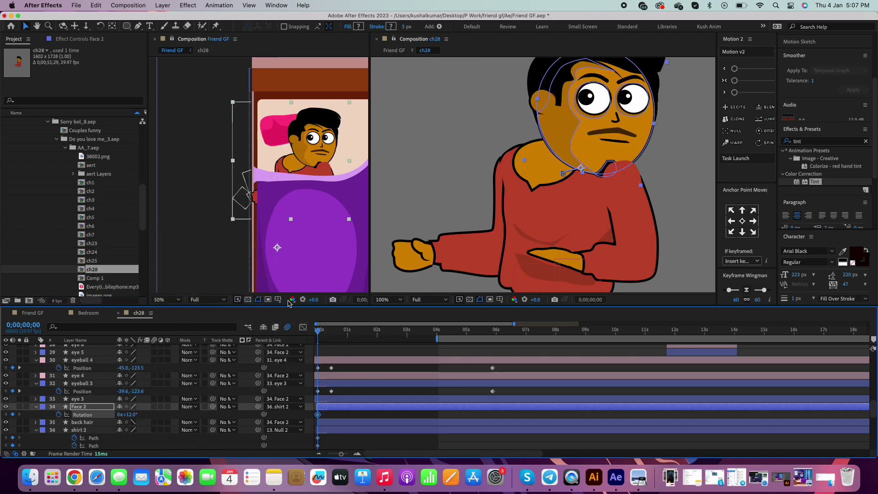
pyautogui.press('super+z')
pyautogui.press('super+z')
pyautogui.press('super+z')
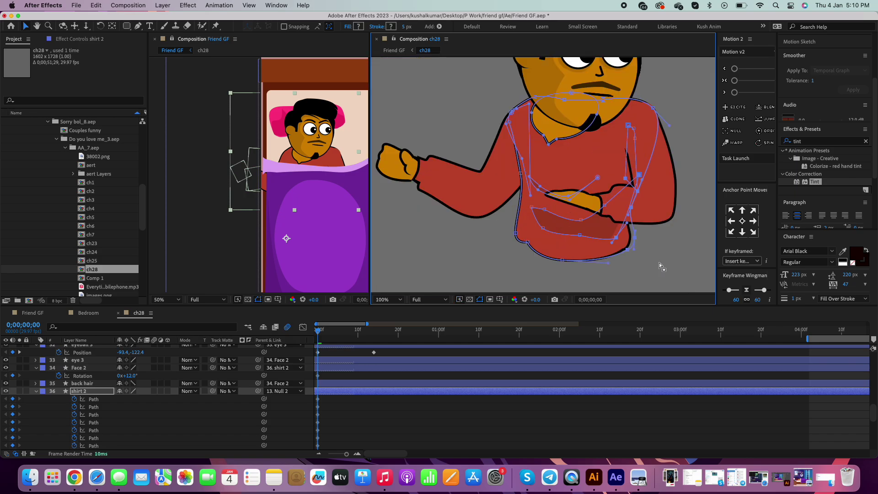
# Relax upperarm 6's rotation, then check the pose back in Friend GF
pyautogui.click(650, 117)
pyautogui.scroll(4, 589, 129)
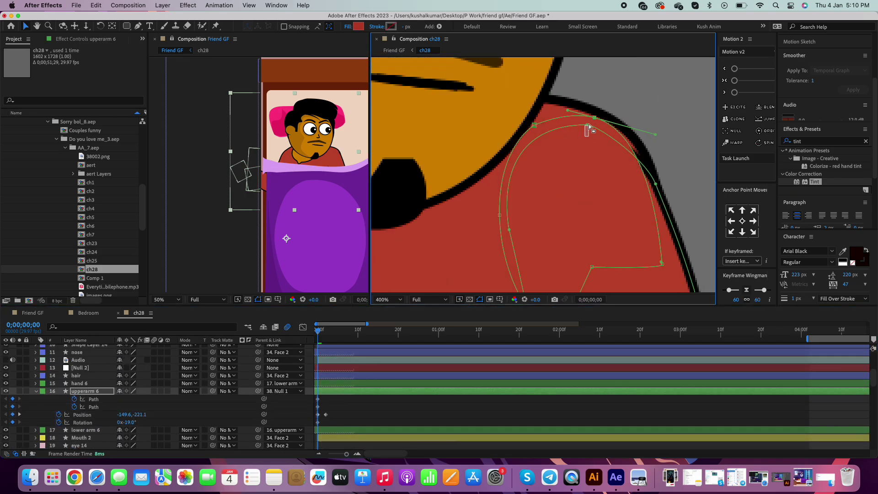
pyautogui.scroll(2, 589, 128)
pyautogui.scroll(-3, 604, 137)
pyautogui.scroll(2, 622, 151)
pyautogui.scroll(-3, 636, 163)
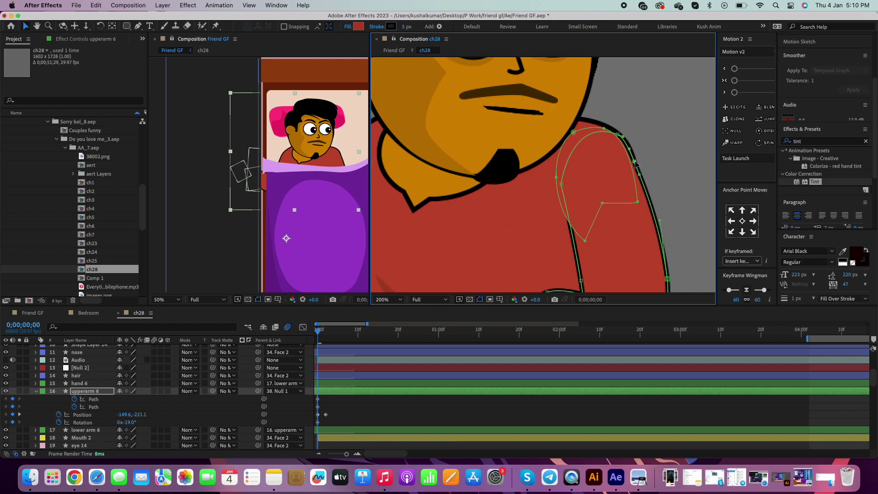
pyautogui.scroll(-2, 635, 164)
pyautogui.press('r')
pyautogui.moveTo(125, 398)
pyautogui.mouseDown()
pyautogui.moveTo(147, 406)
pyautogui.moveTo(130, 406)
pyautogui.mouseUp()
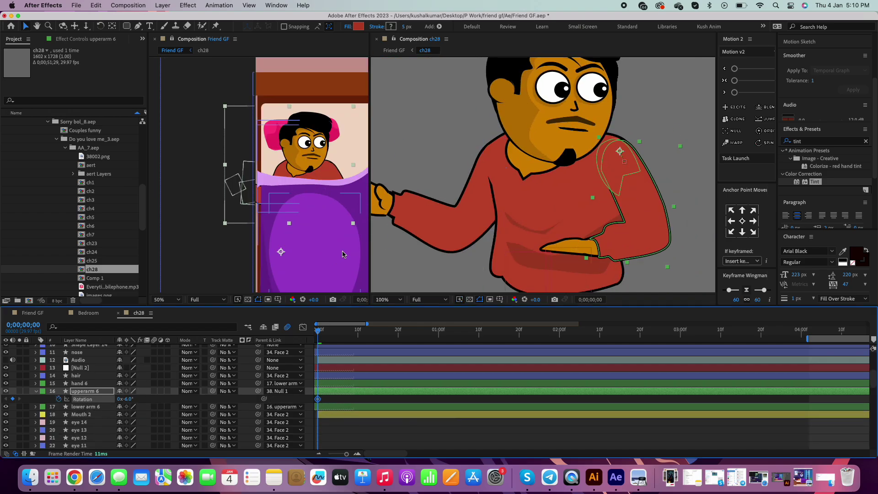
pyautogui.press(',')
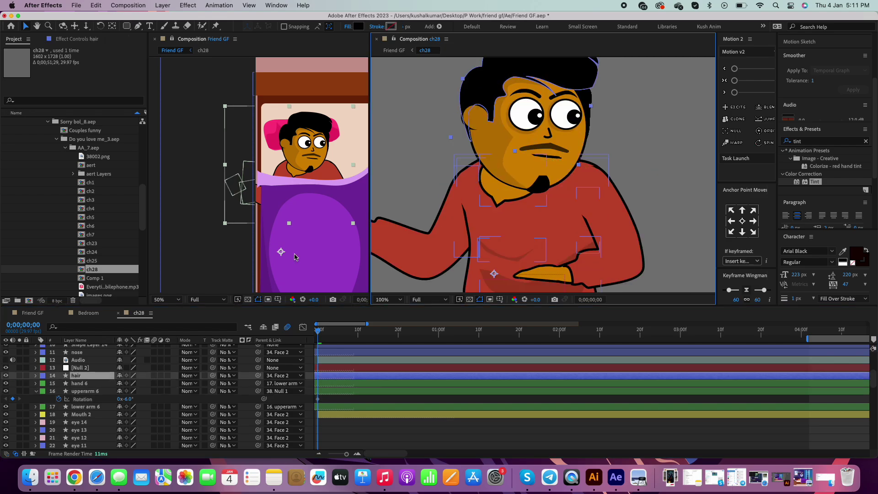
pyautogui.click(33, 313)
pyautogui.press('pagedown')
pyautogui.press('pagedown')
pyautogui.press('pagedown')
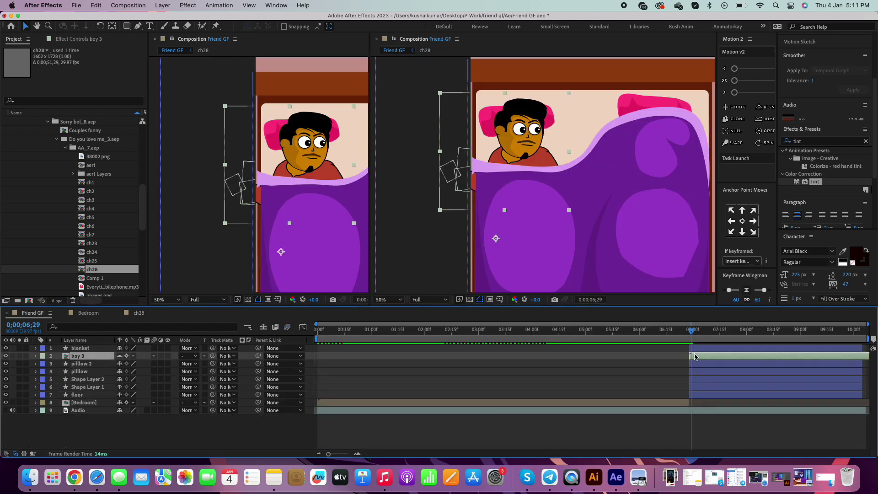
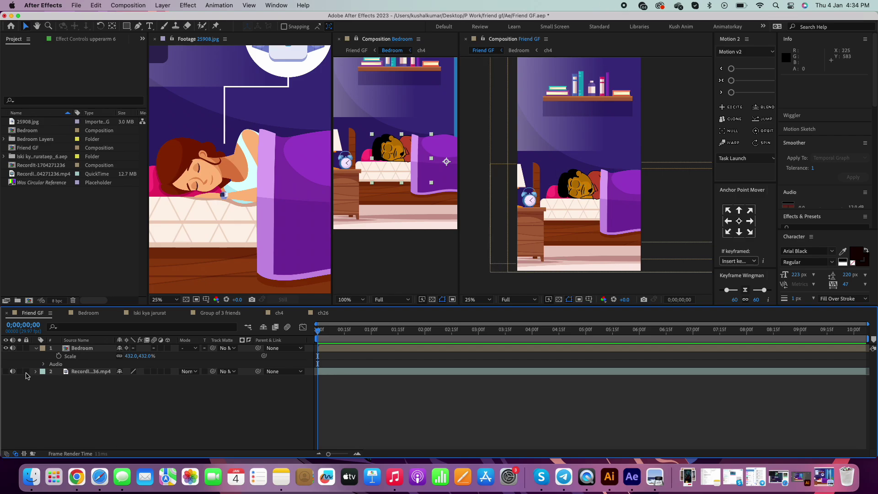
# Open the ch4 character comp from Bedroom and paste an Audio layer above Null 2
pyautogui.doubleClick(82, 348)
pyautogui.doubleClick(87, 363)
pyautogui.click(77, 349)
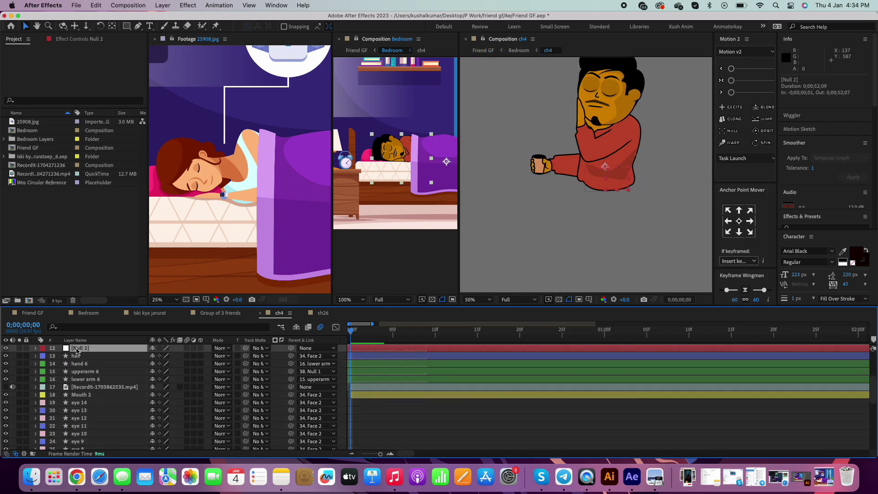
pyautogui.hotkey('ctrl', 'v')
pyautogui.press(';')
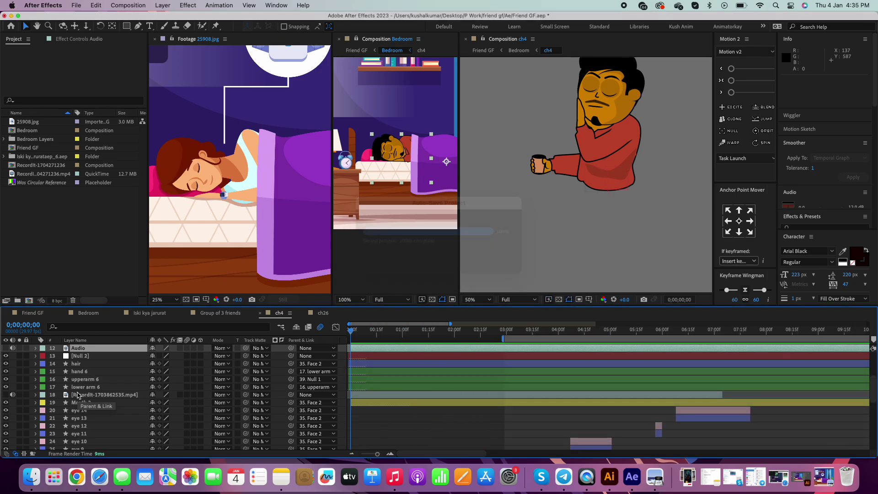
# Delete the Recordit screen-recording layer, paste the eye layers, and remove eye 14 through eye 9
pyautogui.click(77, 395)
pyautogui.press('Delete')
pyautogui.press('space')
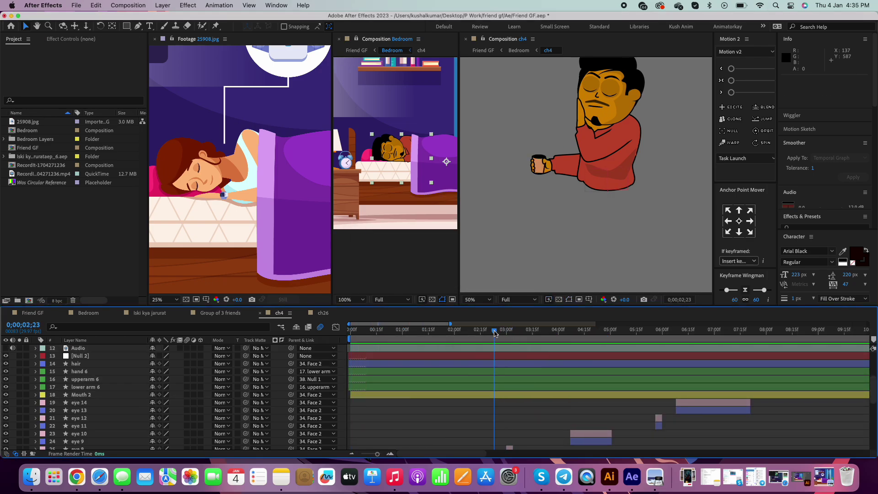
pyautogui.scroll(-3, 548, 388)
pyautogui.hotkey('ctrl', 'v')
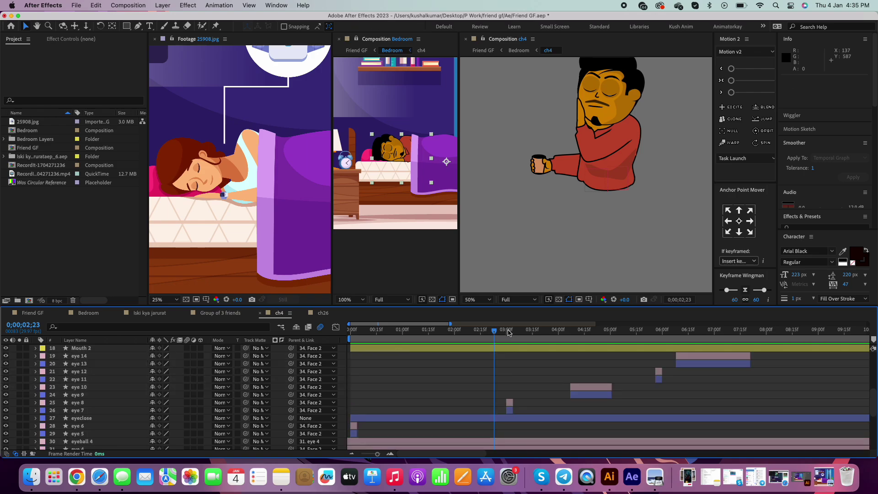
pyautogui.press('Delete')
# Trim the eyeclose layer to 8 frames and zoom the timeline in on the blink
pyautogui.click(443, 371)
pyautogui.hotkey('alt', ']')
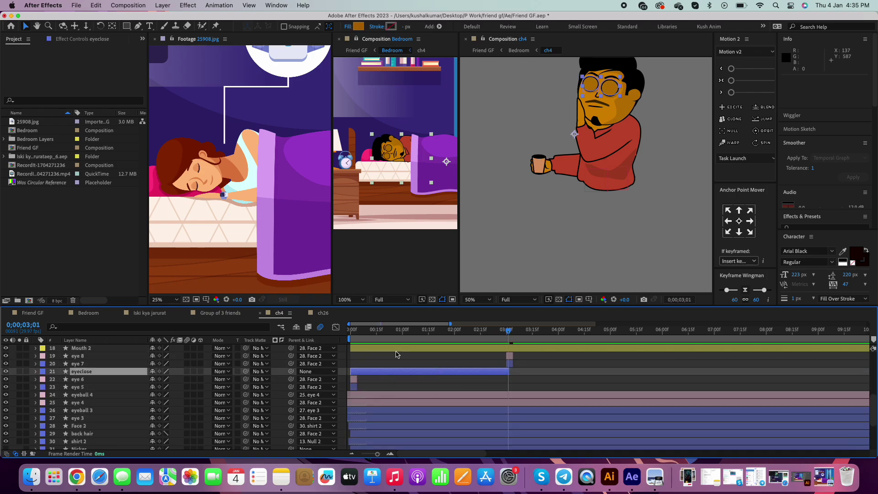
pyautogui.moveTo(509, 371); pyautogui.dragTo(383, 375)
pyautogui.press(';')
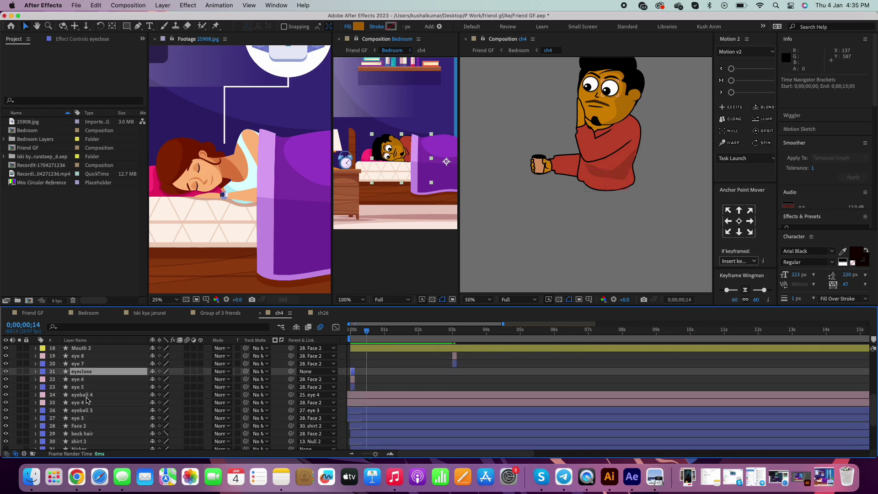
# Nudge eyeball 3 and 4 up and right, then hold the closed-eye layers five frames longer
pyautogui.click(87, 394)
pyautogui.keyDown('super'); pyautogui.click(93, 410); pyautogui.keyUp('super')
pyautogui.hotkey('shift', 'Up')
pyautogui.scroll(2, 600, 78)
pyautogui.scroll(2, 601, 78)
pyautogui.hotkey('shift', 'Right')
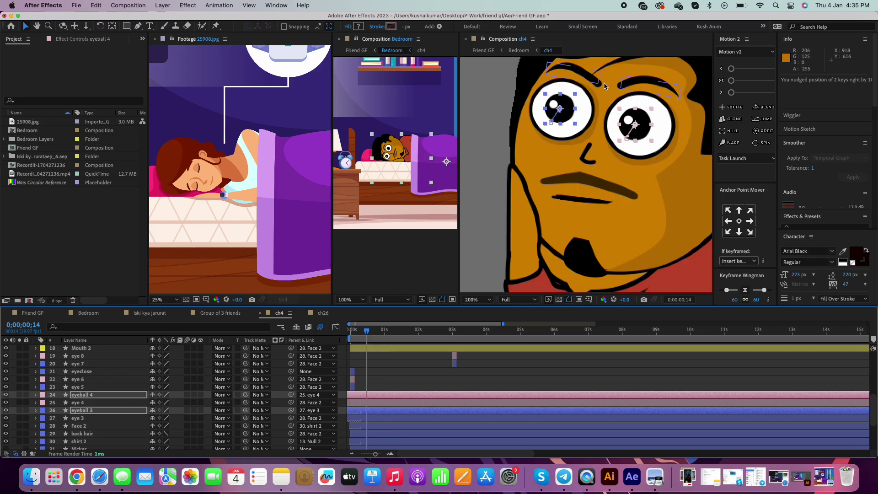
pyautogui.hotkey('shift', 'Up')
pyautogui.hotkey('shift', 'Right')
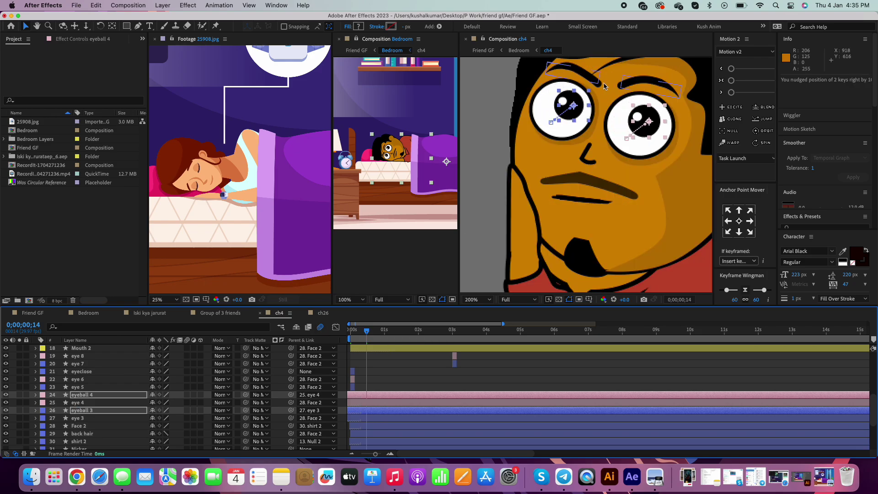
pyautogui.hotkey('shift', 'Right')
pyautogui.hotkey('shift', 'Right')
pyautogui.hotkey('shift', 'Left')
pyautogui.hotkey('shift', 'Left')
pyautogui.hotkey('shift', 'Up')
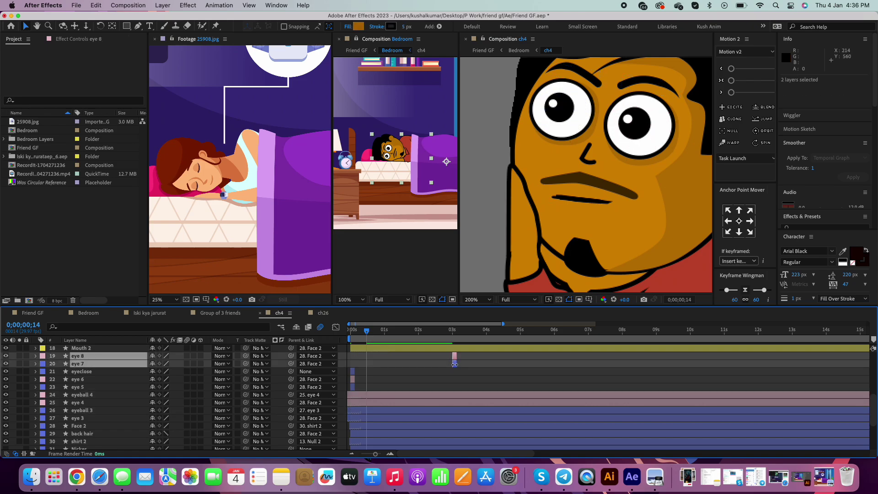
pyautogui.moveTo(447, 364)
pyautogui.mouseDown()
pyautogui.moveTo(361, 389)
pyautogui.moveTo(375, 372)
pyautogui.moveTo(451, 383)
pyautogui.mouseUp()
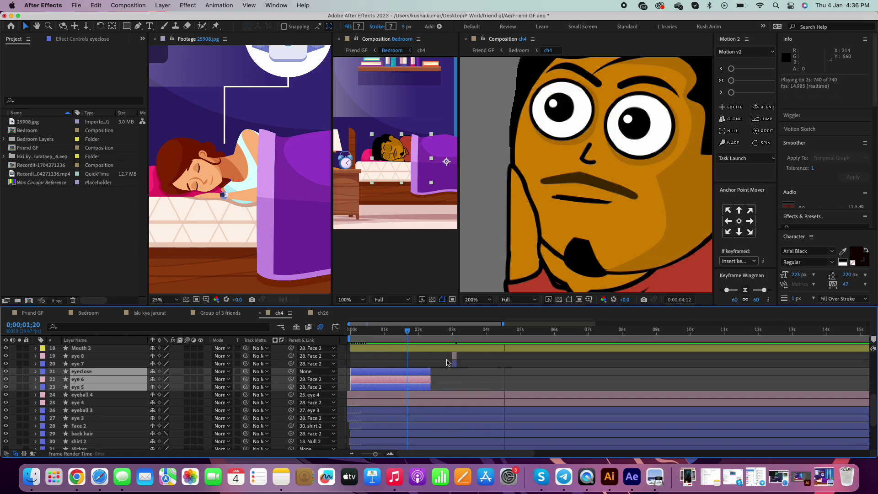
# Pull the eye 8 lower lid point up with the Pen tool into a half-closed shape
pyautogui.click(454, 356)
pyautogui.press('=')
pyautogui.press('g')
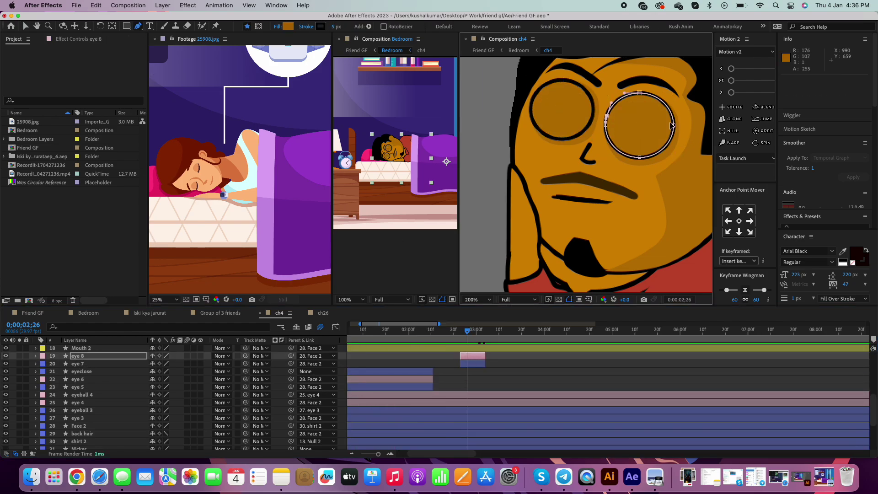
pyautogui.moveTo(614, 134); pyautogui.dragTo(637, 119)
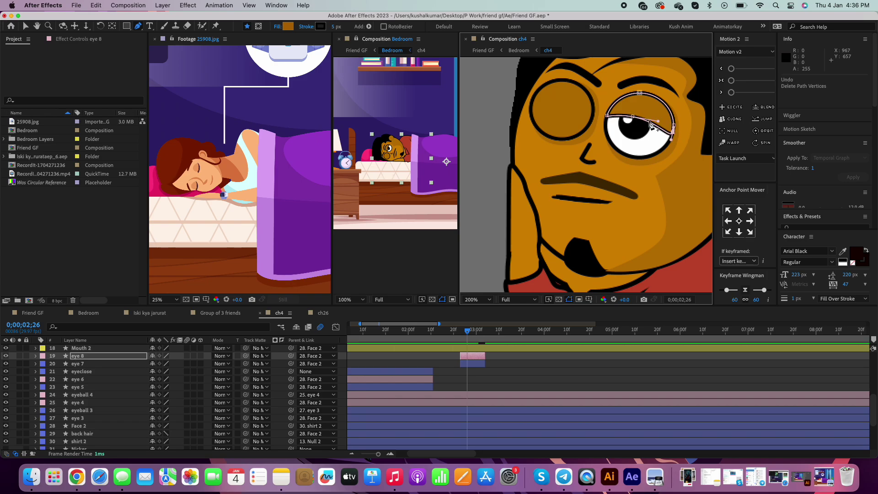
pyautogui.scroll(-1, 633, 115)
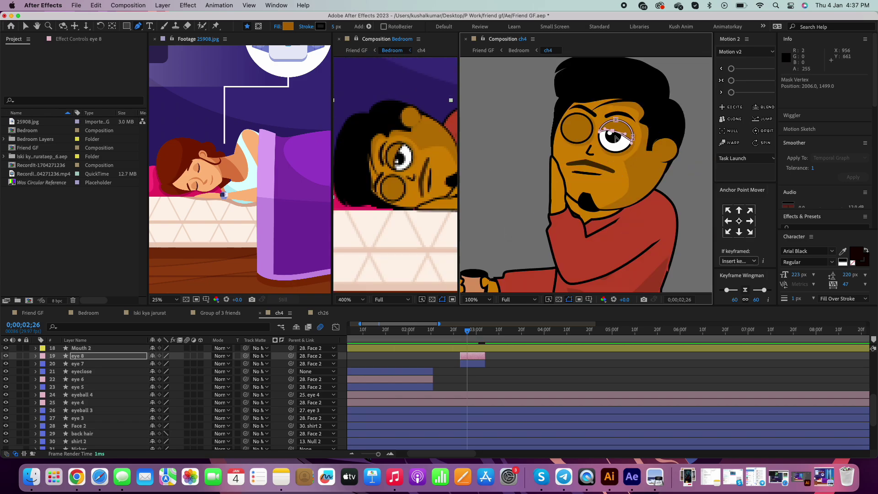
pyautogui.scroll(1, 599, 133)
pyautogui.scroll(2, 610, 134)
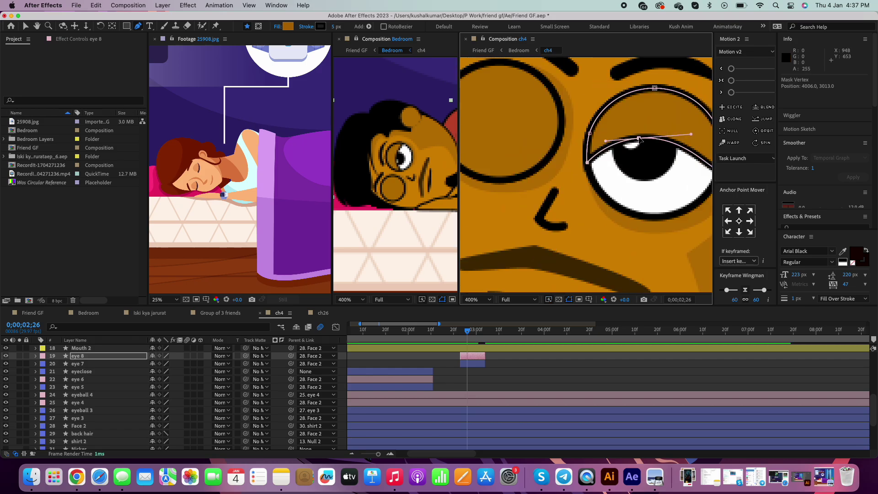
pyautogui.scroll(-2, 560, 137)
pyautogui.scroll(-1, 631, 155)
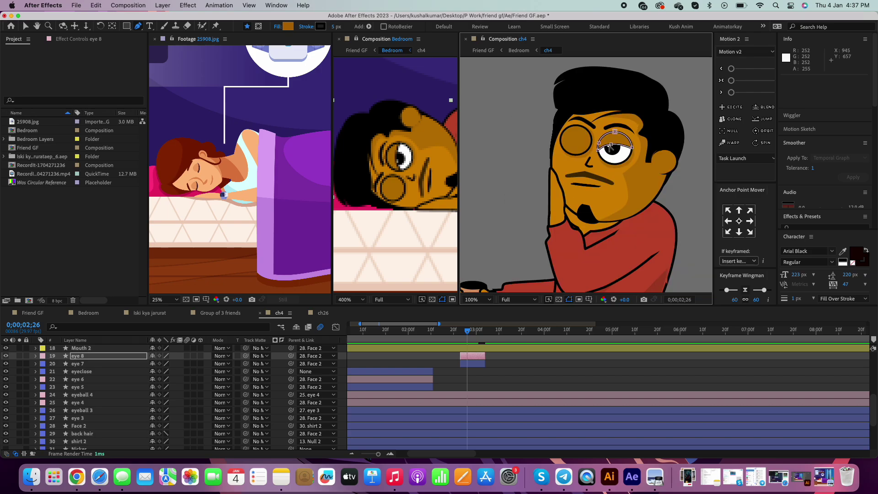
pyautogui.scroll(-2, 408, 164)
pyautogui.scroll(3, 559, 169)
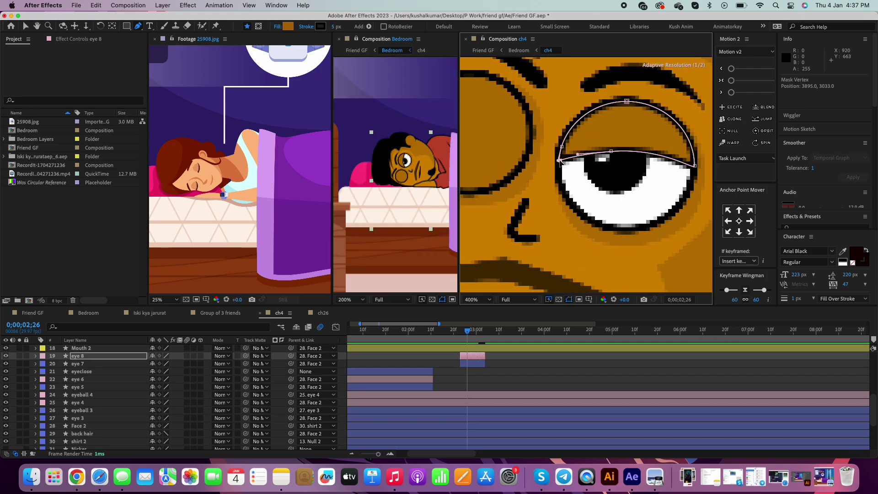
pyautogui.scroll(-2, 555, 168)
# Copy eye 8's ellipse Path into eye 7's Path so both eyes droop
pyautogui.click(36, 355)
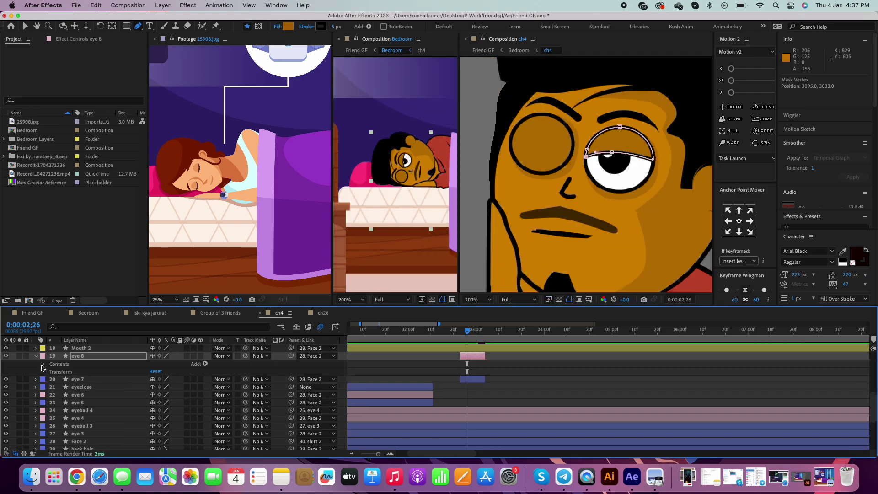
pyautogui.click(44, 363)
pyautogui.click(52, 372)
pyautogui.click(60, 379)
pyautogui.click(40, 426)
pyautogui.click(36, 426)
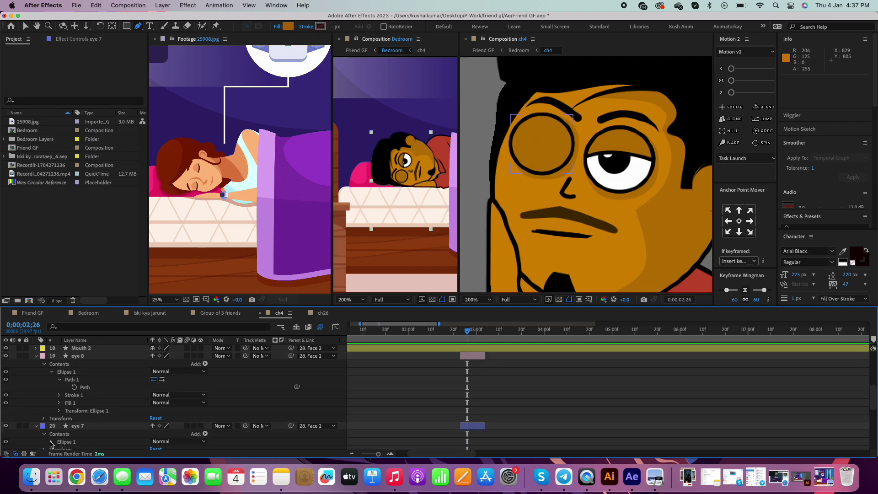
pyautogui.scroll(-2, 41, 412)
pyautogui.click(44, 391)
pyautogui.click(51, 398)
pyautogui.click(60, 406)
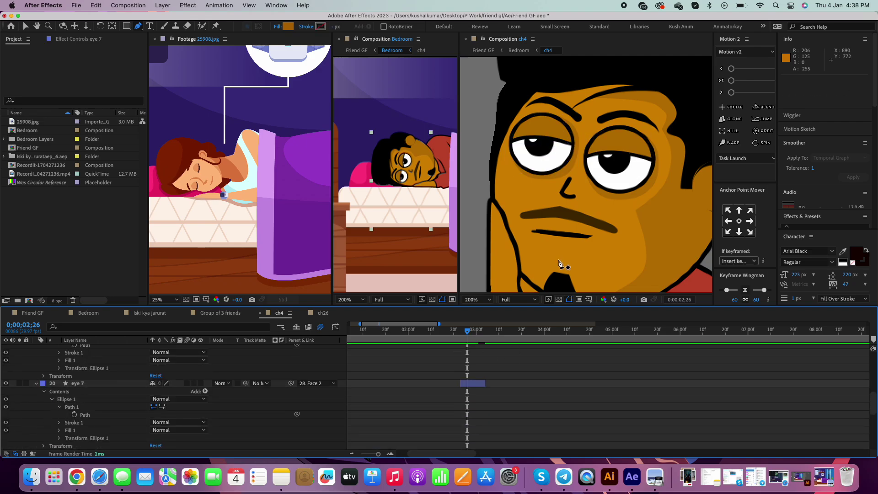
pyautogui.click(36, 384)
pyautogui.scroll(2, 137, 389)
# Move eye 7 and eye 8 to start right after eye 5/6 and preview the blink
pyautogui.moveTo(439, 323); pyautogui.dragTo(426, 323)
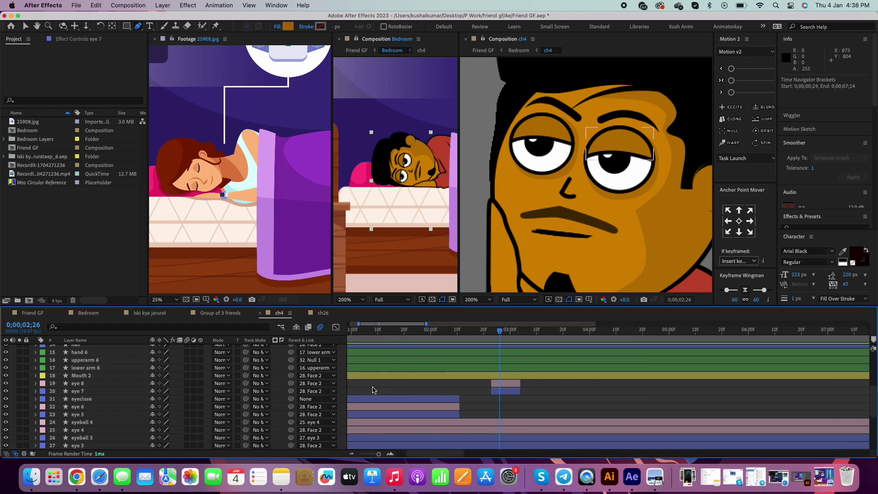
pyautogui.moveTo(494, 387); pyautogui.dragTo(459, 387)
pyautogui.press('-')
pyautogui.press('space')
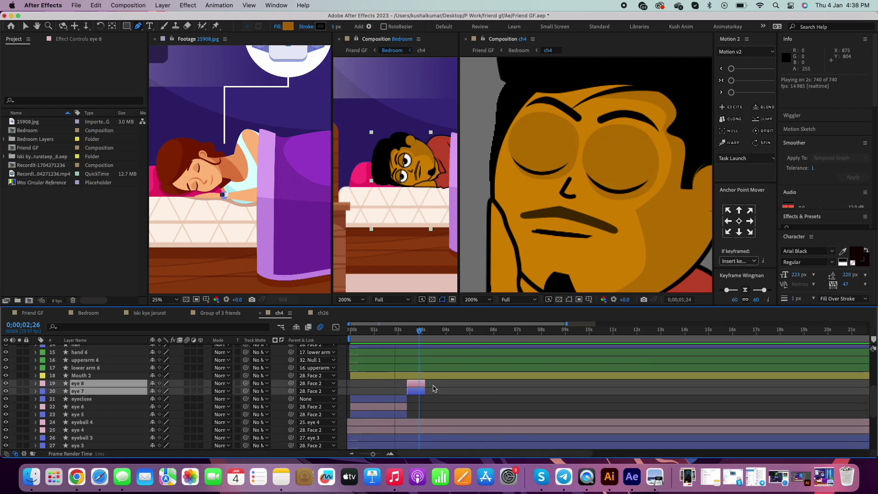
pyautogui.press('space')
# Duplicate eye 5 and 6 as eye 10/9, start them at 3;06, and place them above eye 8
pyautogui.click(155, 407)
pyautogui.keyDown('shift'); pyautogui.click(158, 414); pyautogui.keyUp('shift')
pyautogui.hotkey('ctrl', 'd')
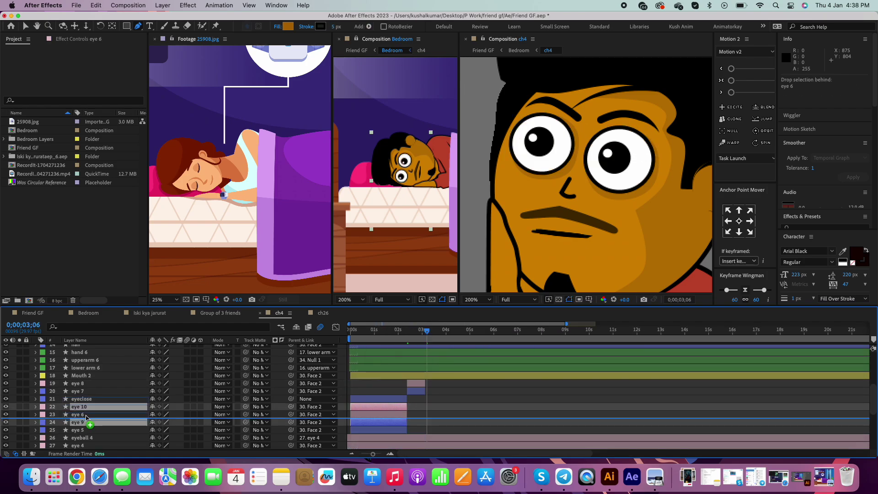
pyautogui.press('[')
pyautogui.moveTo(93, 399); pyautogui.dragTo(94, 396)
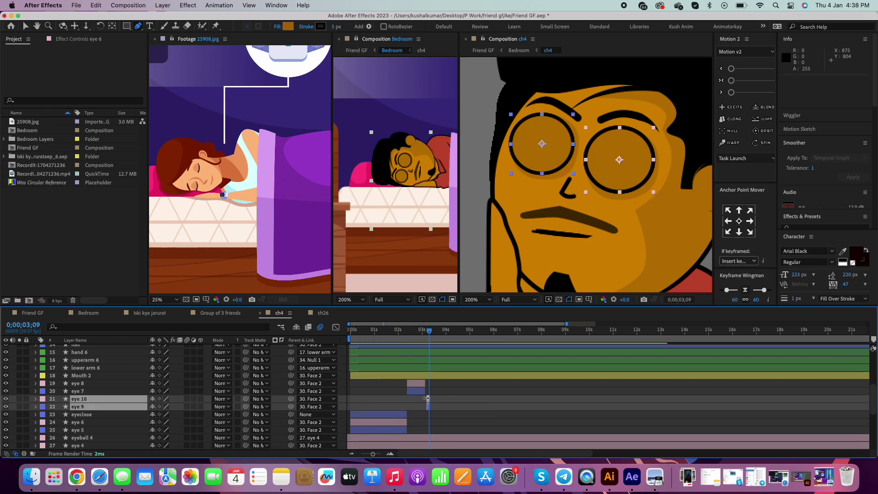
pyautogui.press('=')
pyautogui.hotkey('ctrl', ']')
pyautogui.hotkey('ctrl', ']')
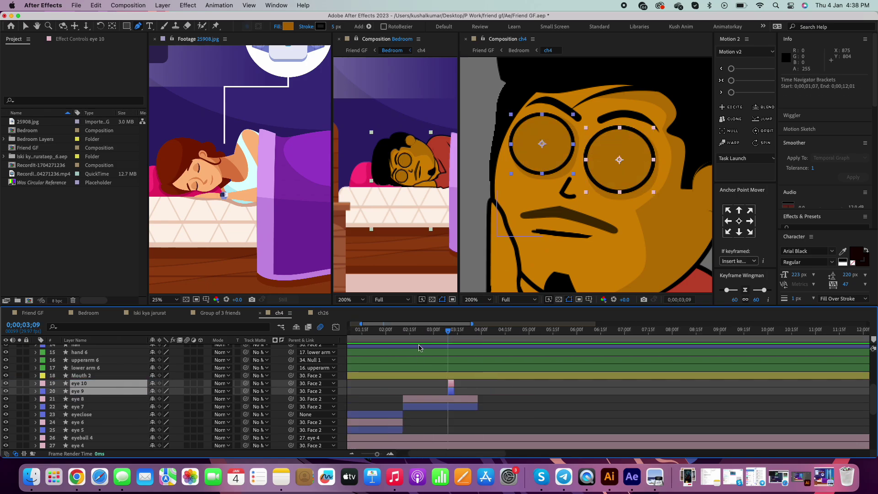
pyautogui.press('space')
# Duplicate eye 10/9 as eye 12/11, shift the pair later, and preview the eye-roll
pyautogui.press('space')
pyautogui.hotkey('ctrl', 'd')
pyautogui.press('-')
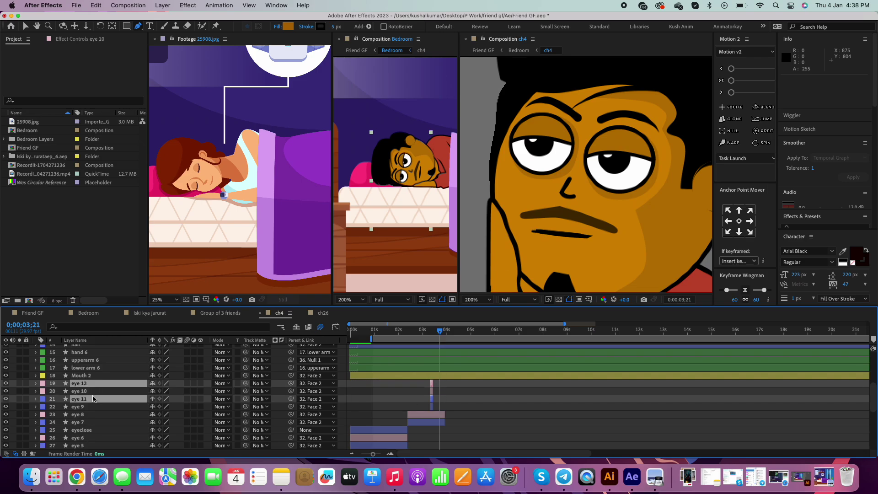
pyautogui.moveTo(93, 399); pyautogui.dragTo(94, 392)
pyautogui.moveTo(431, 391); pyautogui.dragTo(485, 391)
pyautogui.press('space')
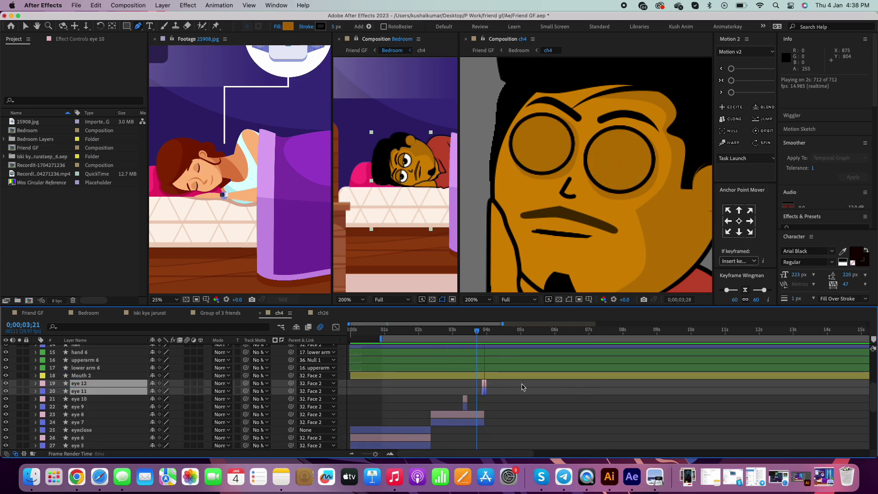
pyautogui.press(',')
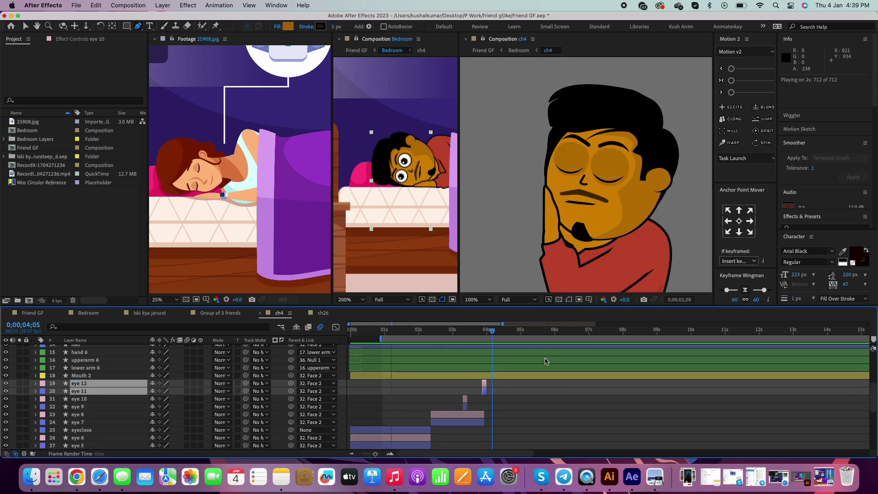
pyautogui.moveTo(434, 333); pyautogui.dragTo(432, 330)
# Add a Scale keyframe to shirt 2 and start the work area at 2;06
pyautogui.press(',')
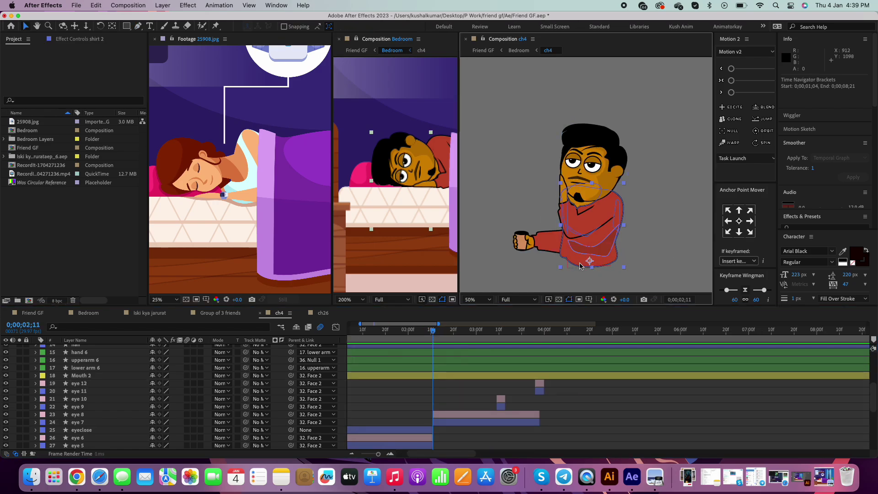
pyautogui.press('v')
pyautogui.press('=')
pyautogui.press('pagedown')
pyautogui.press('pagedown')
pyautogui.press('pagedown')
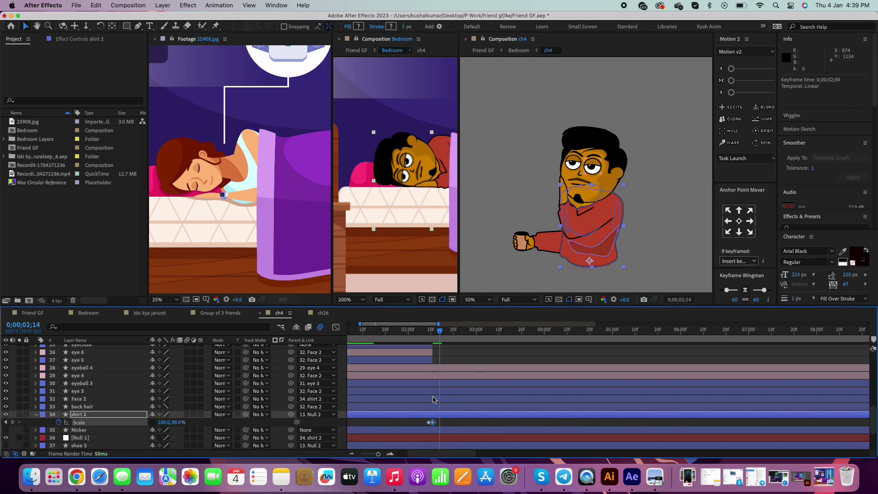
pyautogui.hotkey('alt', 'shift', 's')
pyautogui.press('pageup')
pyautogui.press('pageup')
pyautogui.press('pageup')
pyautogui.press('b')
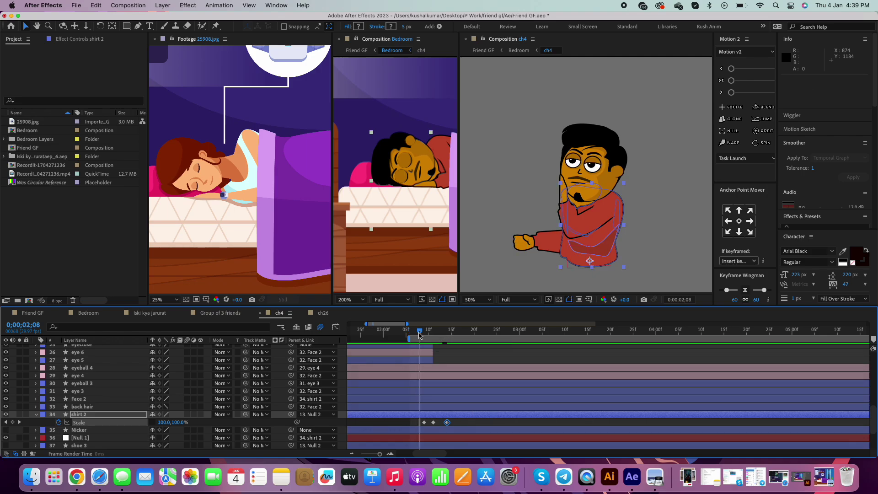
# Add Face 2 Position keyframes at 2;11 and 2;14 for a subtle bounce
pyautogui.click(79, 398)
pyautogui.press('p')
pyautogui.press('pagedown')
pyautogui.press('pagedown')
pyautogui.press('Down')
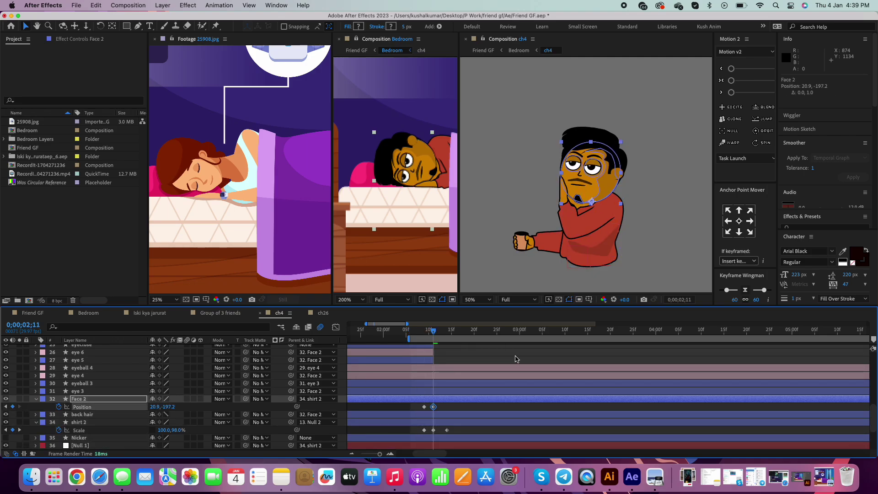
pyautogui.press('pagedown')
pyautogui.press('pagedown')
pyautogui.press('pagedown')
pyautogui.press('Up')
pyautogui.press('Up')
pyautogui.press('Up')
pyautogui.press('space')
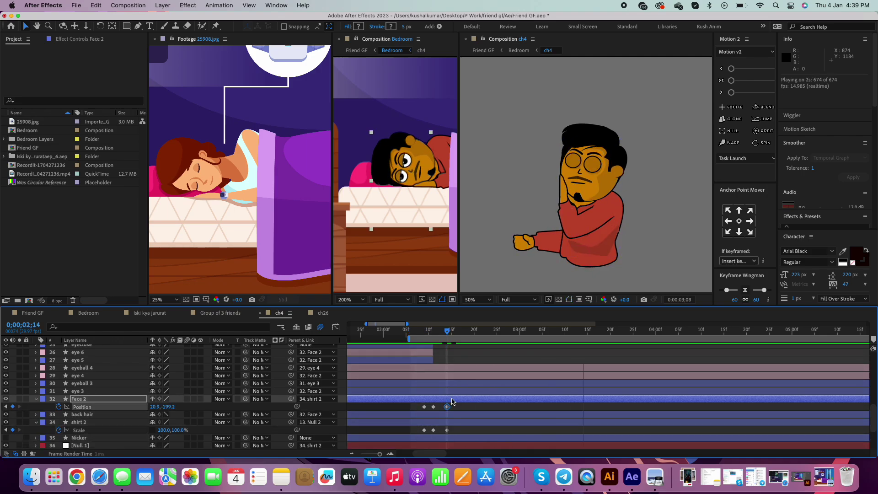
pyautogui.scroll(5, 503, 389)
pyautogui.click(526, 329)
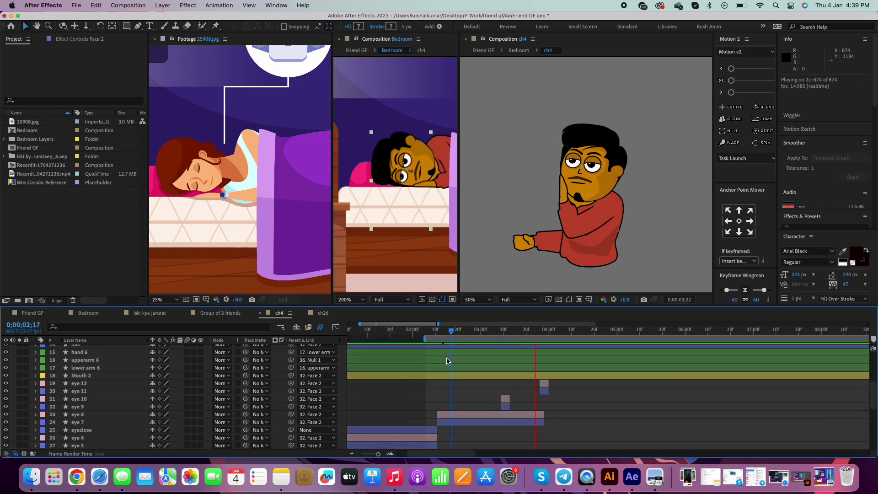
# Extend eye 8 and eye 7 eight frames so they end at 4;06
pyautogui.click(503, 414)
pyautogui.keyDown('shift'); pyautogui.click(539, 421); pyautogui.keyUp('shift')
pyautogui.moveTo(544, 414); pyautogui.dragTo(561, 411)
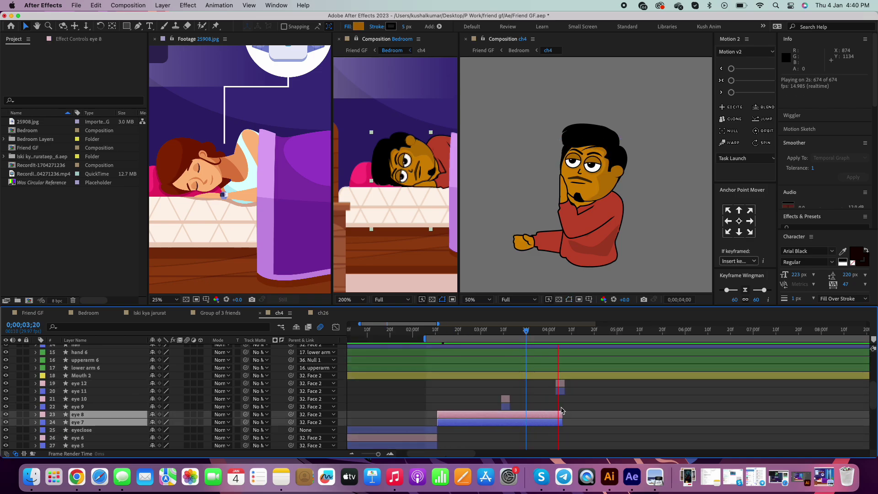
pyautogui.moveTo(544, 330); pyautogui.dragTo(558, 336)
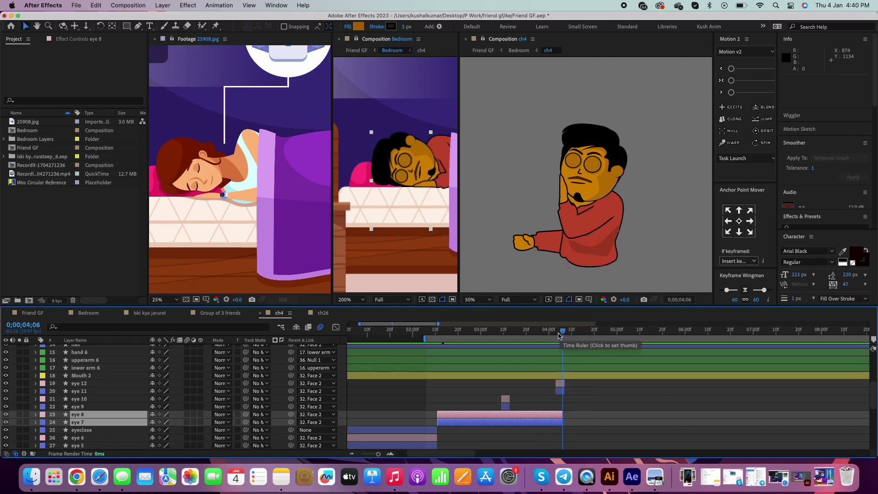
# Inspect hand 4's keyframed properties, checking the keyframe at 2;13
pyautogui.click(559, 331)
pyautogui.click(525, 242)
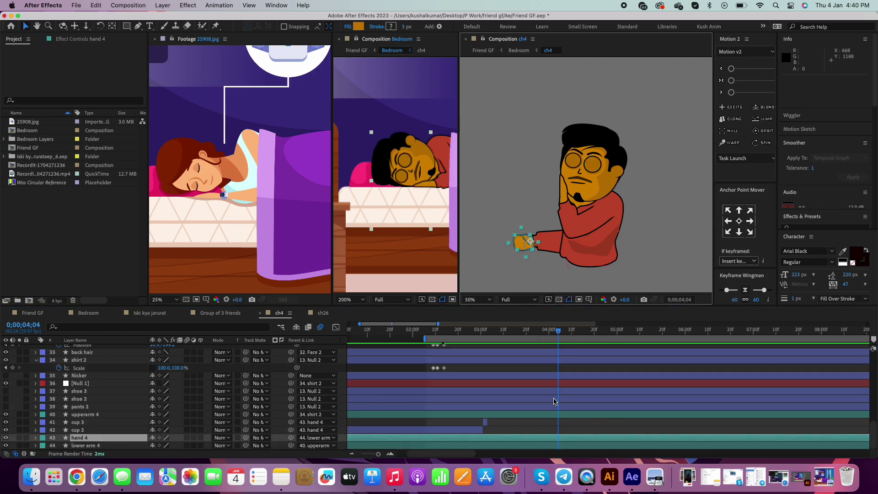
pyautogui.press('u')
pyautogui.scroll(-2, 477, 400)
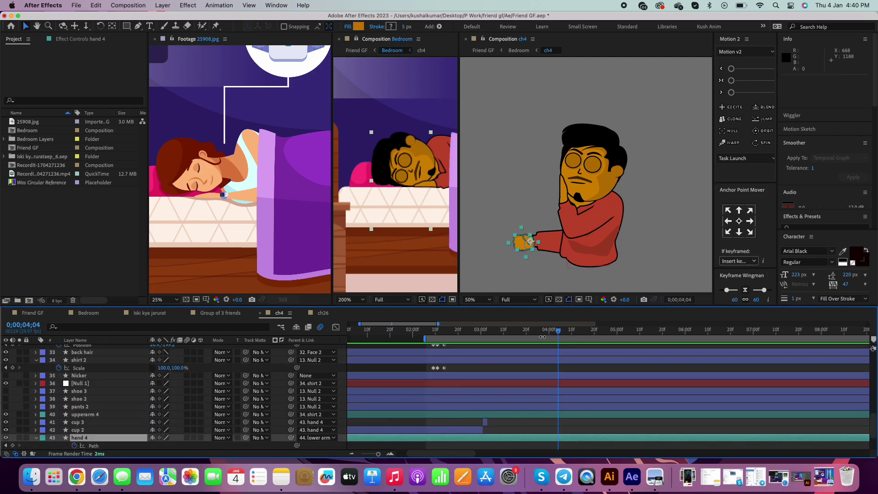
pyautogui.scroll(-4, 432, 384)
pyautogui.press('j')
pyautogui.scroll(10, 432, 384)
pyautogui.click(486, 330)
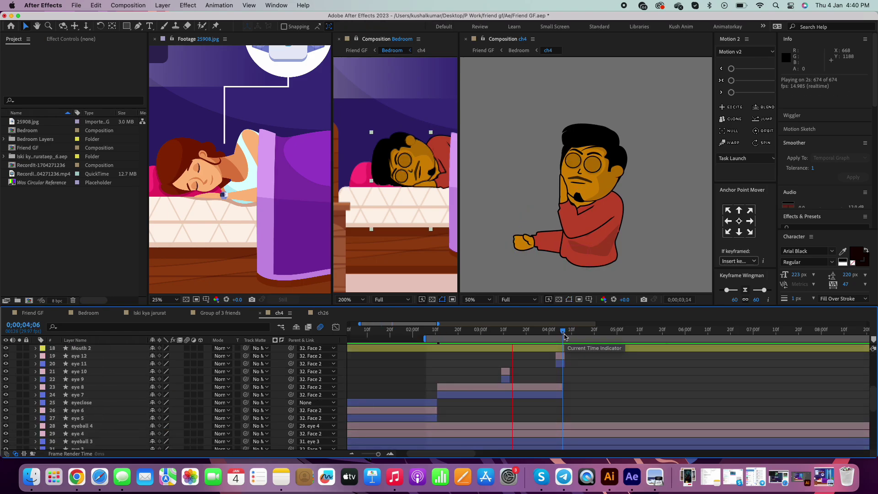
pyautogui.scroll(-4, 571, 352)
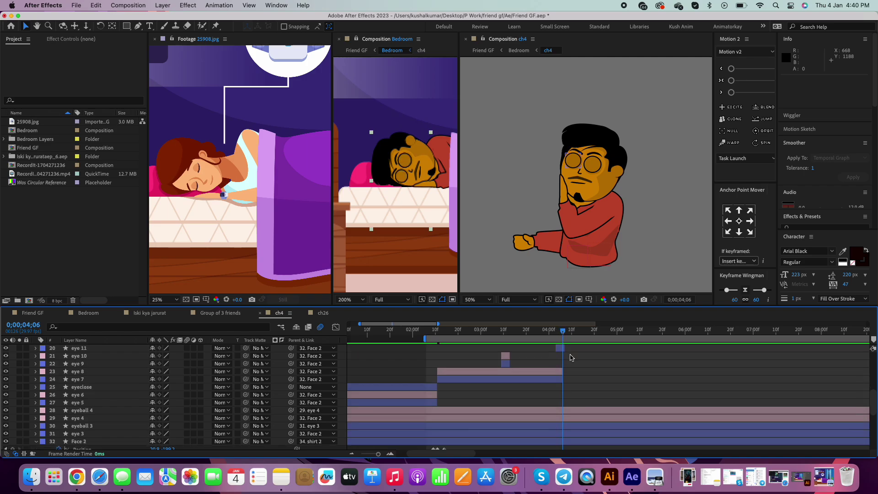
# Preview from 4;26, add eyeball 3/4 Position keyframes at 5;26, then undo them
pyautogui.scroll(3, 586, 365)
pyautogui.click(608, 330)
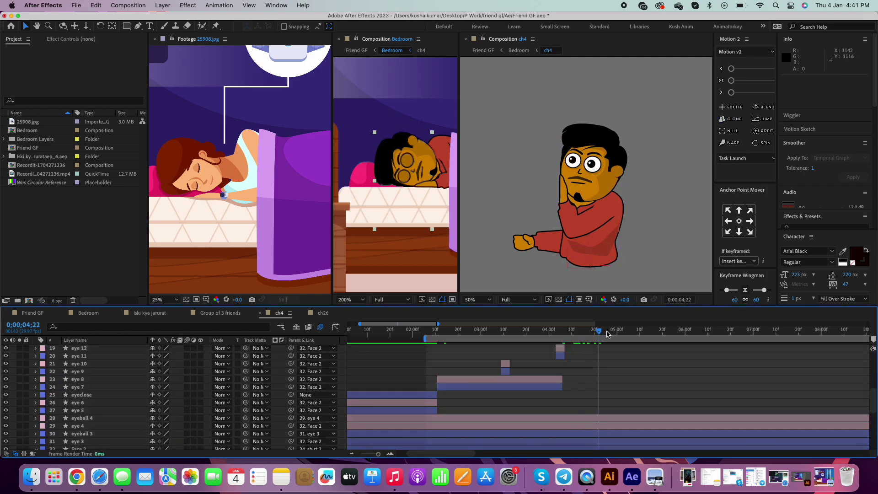
pyautogui.press('space')
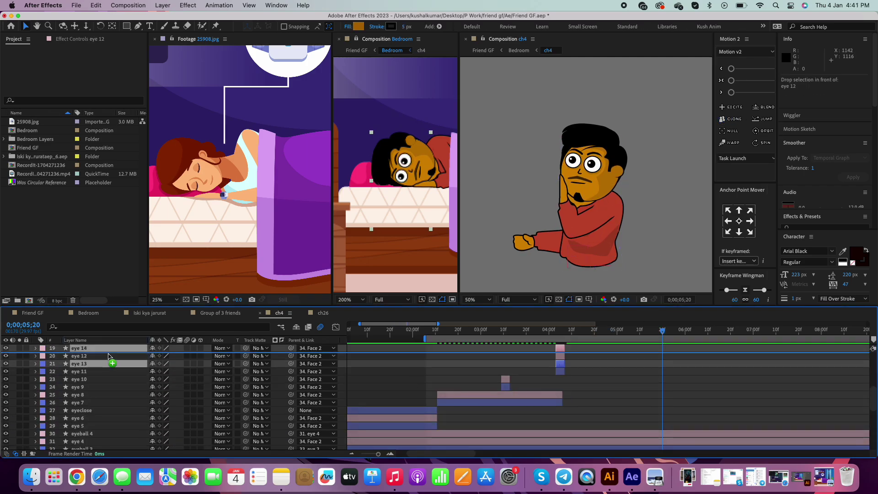
pyautogui.click(82, 418)
pyautogui.keyDown('super'); pyautogui.click(89, 436); pyautogui.keyUp('super')
pyautogui.hotkey('alt', 'shift', 'p')
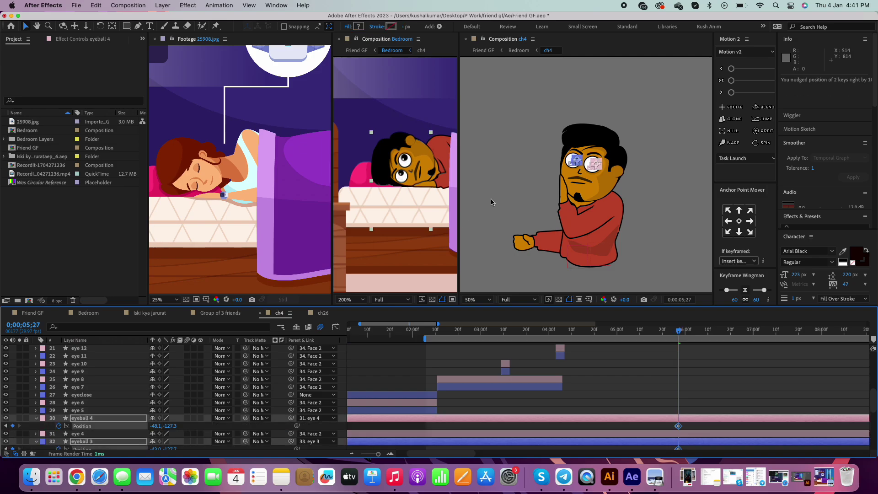
pyautogui.press('.')
pyautogui.hotkey('ctrl', 'z')
pyautogui.hotkey('ctrl', 'z')
pyautogui.hotkey('ctrl', 'z')
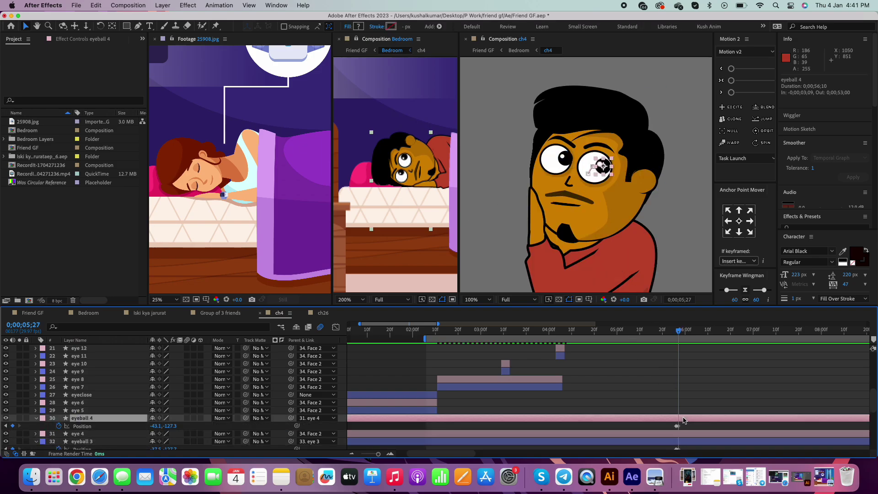
# Show the full 0–20s timeline, scrub back to 4;06, and select the eyebrow layer
pyautogui.scroll(2, 700, 372)
pyautogui.press(';')
pyautogui.press('space')
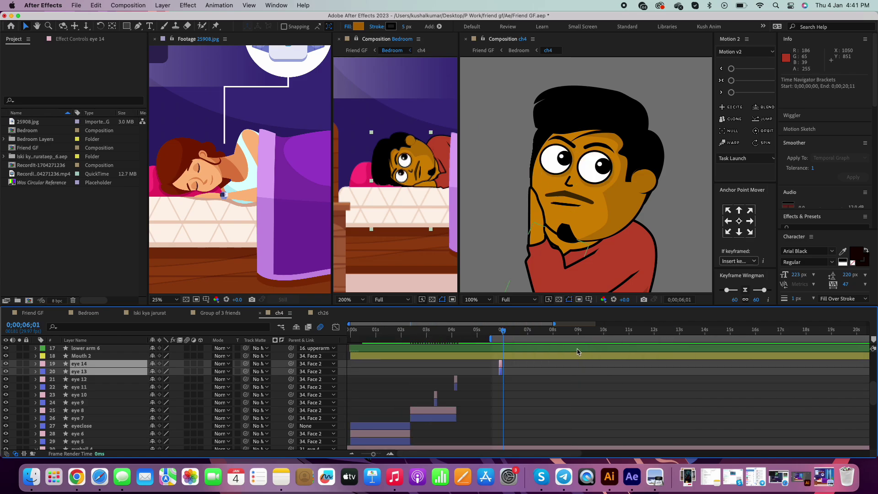
pyautogui.moveTo(375, 330); pyautogui.dragTo(457, 331)
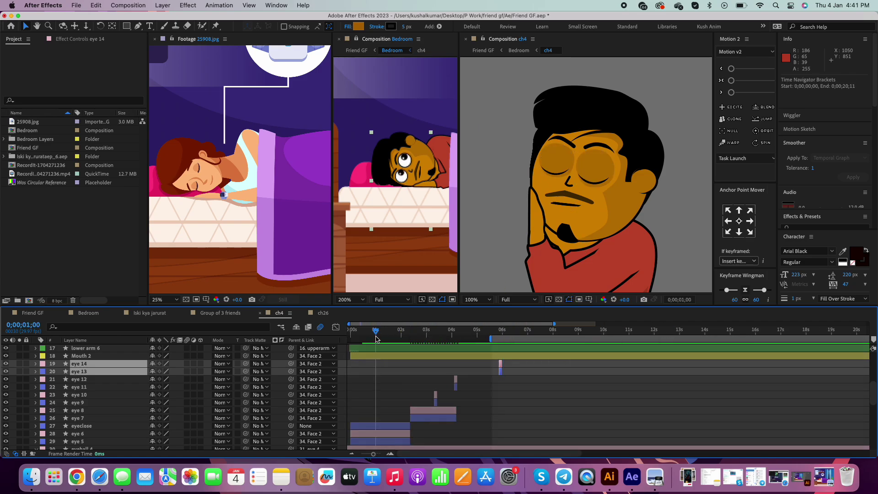
pyautogui.press('=')
pyautogui.press('pageup')
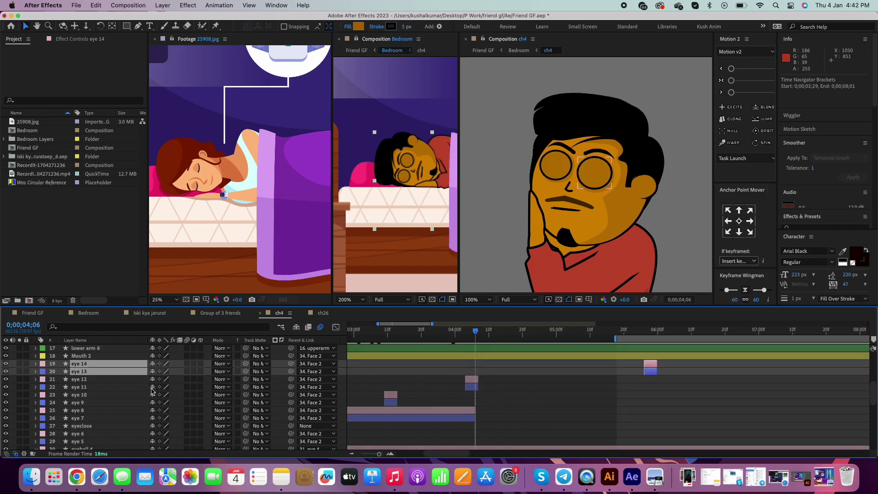
pyautogui.scroll(8, 111, 393)
pyautogui.click(105, 371)
# Arch the eyebrows with a Path keyframe at 4;08, preview it, and switch to Friend GF
pyautogui.press('u')
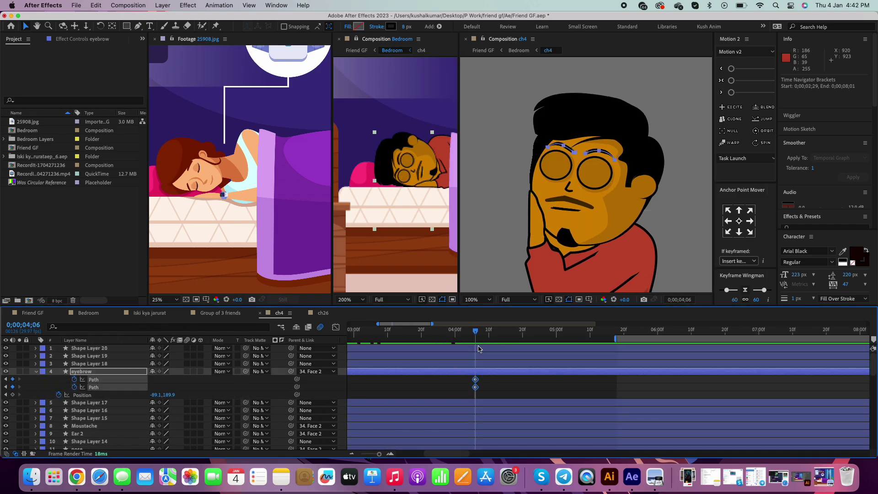
pyautogui.press('pagedown')
pyautogui.press('pagedown')
pyautogui.scroll(1, 590, 146)
pyautogui.moveTo(590, 147); pyautogui.dragTo(606, 138)
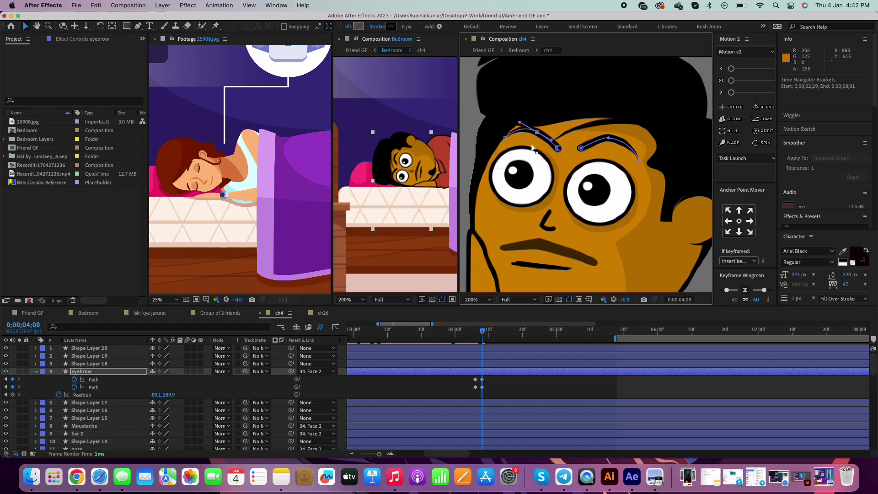
pyautogui.press('space')
pyautogui.press(';')
pyautogui.press('/')
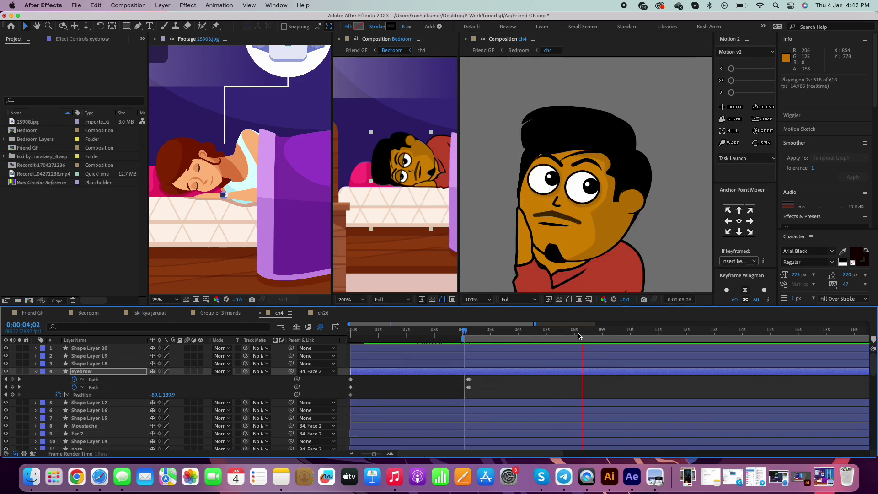
pyautogui.hotkey('shift', 'Escape')
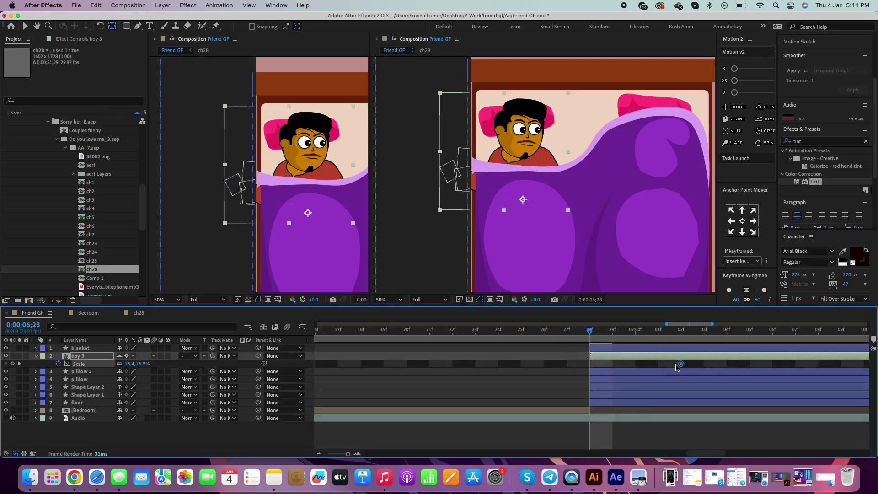
# In Bedroom, move ch4's earlier Scale keyframe left and set its Scale height to 19.5%
pyautogui.hotkey('shift', 'Escape')
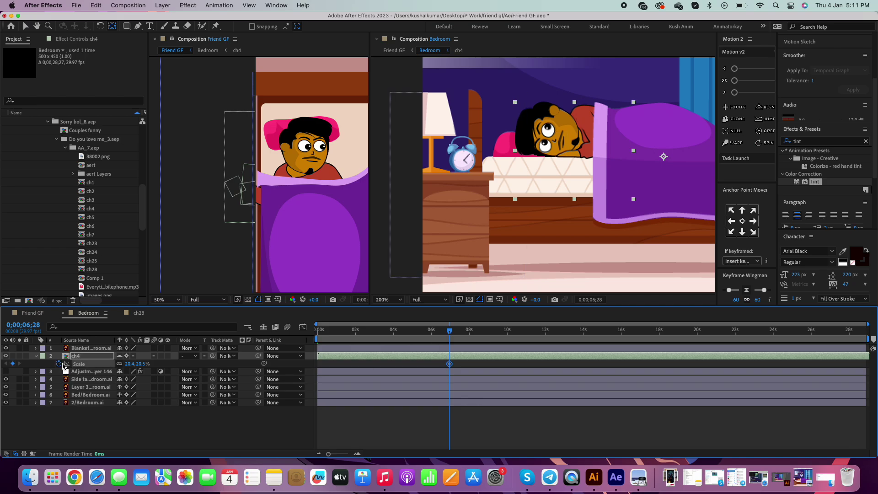
pyautogui.moveTo(441, 364); pyautogui.dragTo(435, 364)
pyautogui.click(143, 364)
pyautogui.write('19.5')
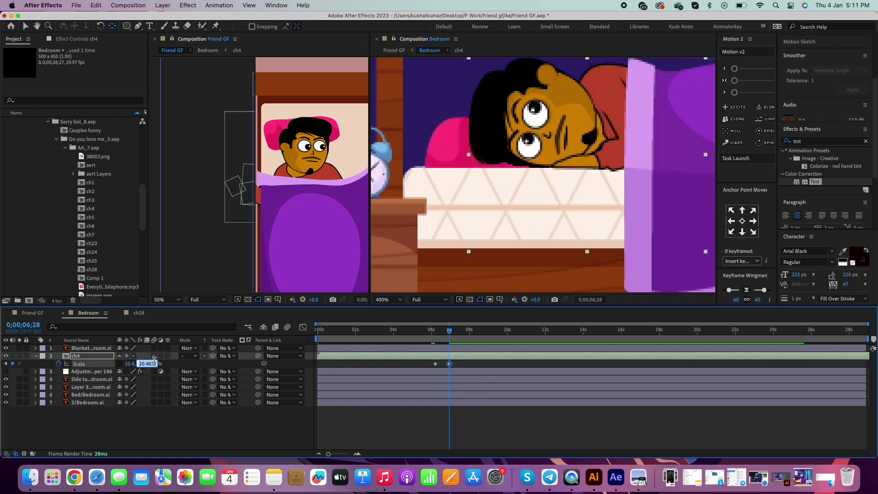
pyautogui.press('Return')
# Magnify the Bedroom view to 400% and switch between the Friend GF and Bedroom comps
pyautogui.press('.')
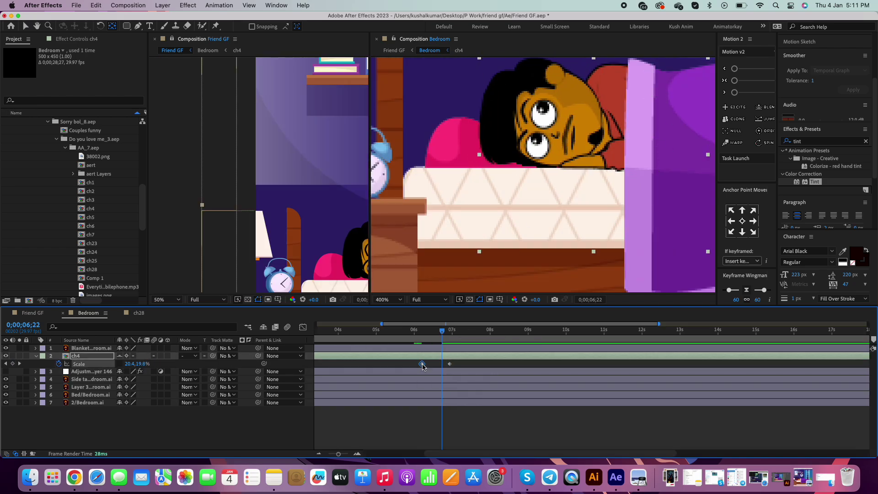
pyautogui.click(42, 314)
pyautogui.click(88, 312)
# In ch28, reveal every layer's keyframes across the full timeline and select Face 2
pyautogui.click(138, 313)
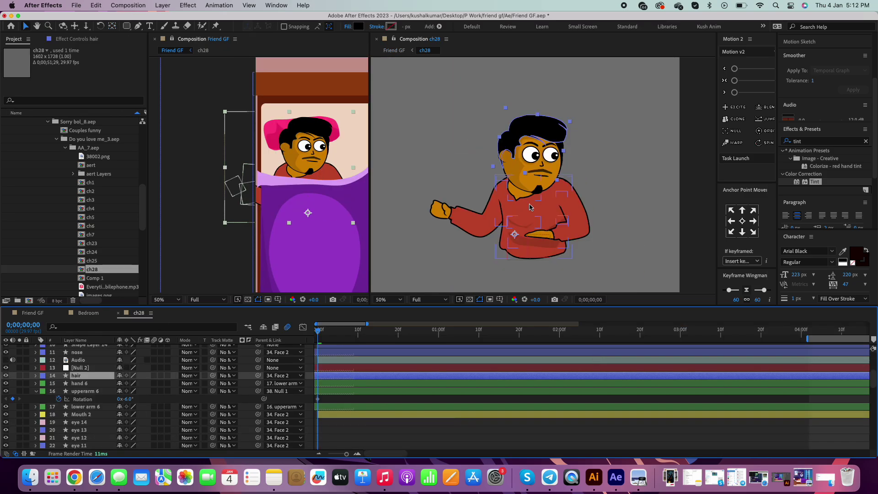
pyautogui.press('u')
pyautogui.press(';')
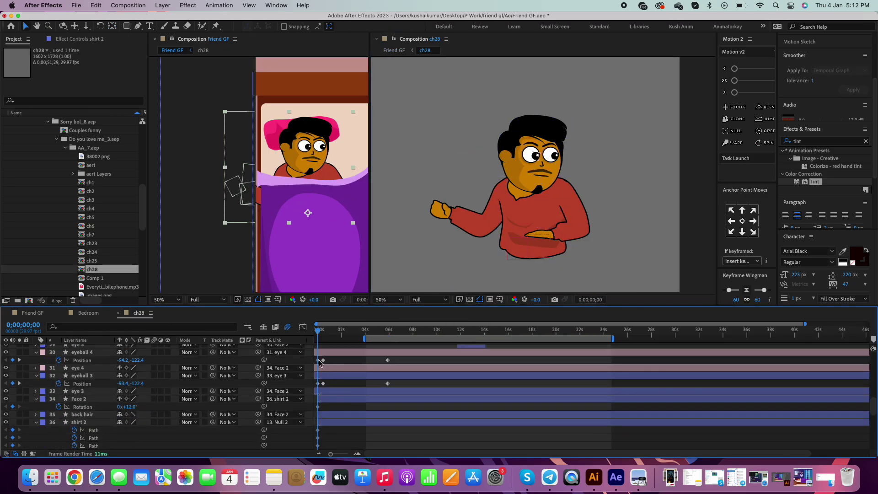
pyautogui.scroll(2, 324, 378)
pyautogui.click(531, 183)
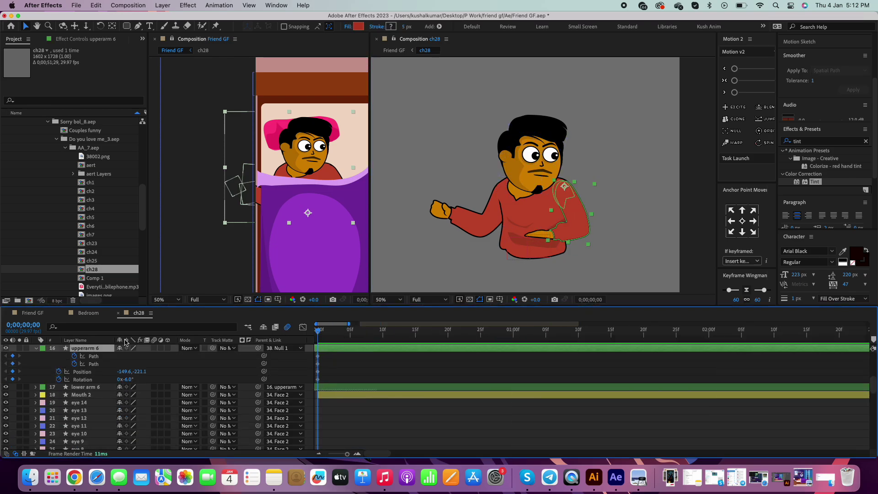
# Go back to the Friend GF composition at 6;25
pyautogui.hotkey('shift', ',')
pyautogui.press('pageup')
pyautogui.press('pageup')
pyautogui.press('pageup')
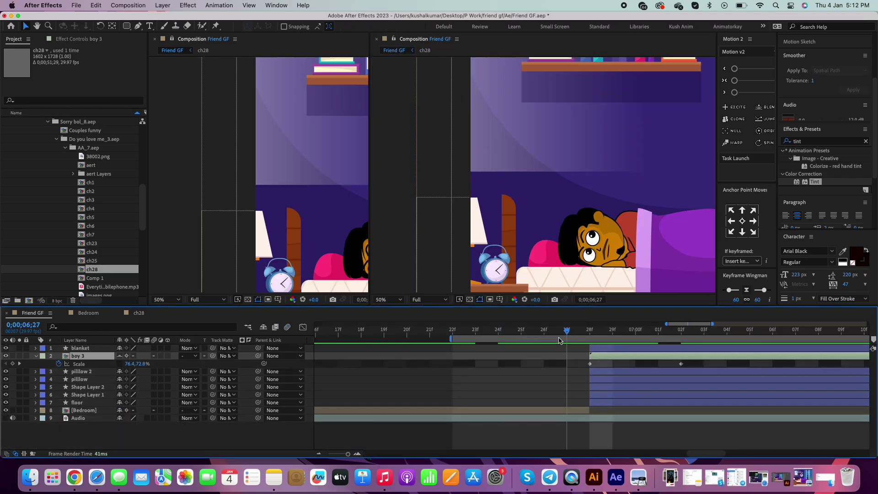
pyautogui.hotkey('shift', '.')
pyautogui.hotkey('shift', ',')
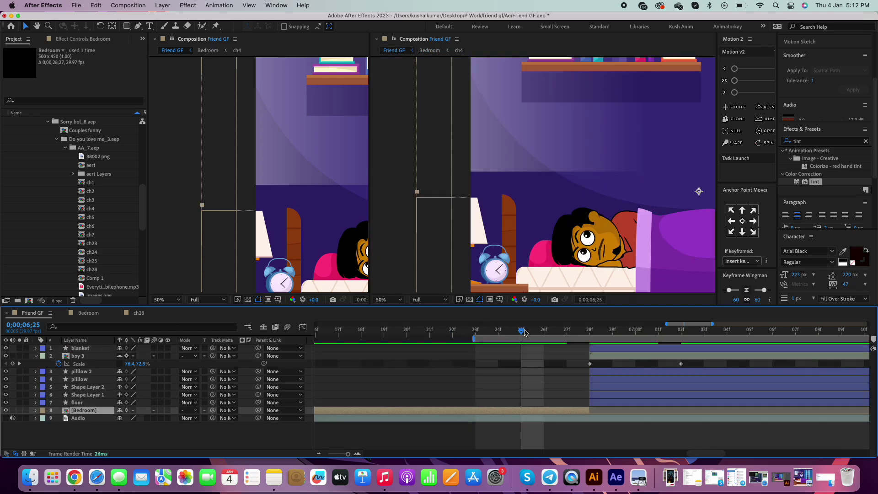
# In ch4, add a Face 2 Position keyframe at 6;25
pyautogui.hotkey('shift', '.')
pyautogui.hotkey('shift', '.')
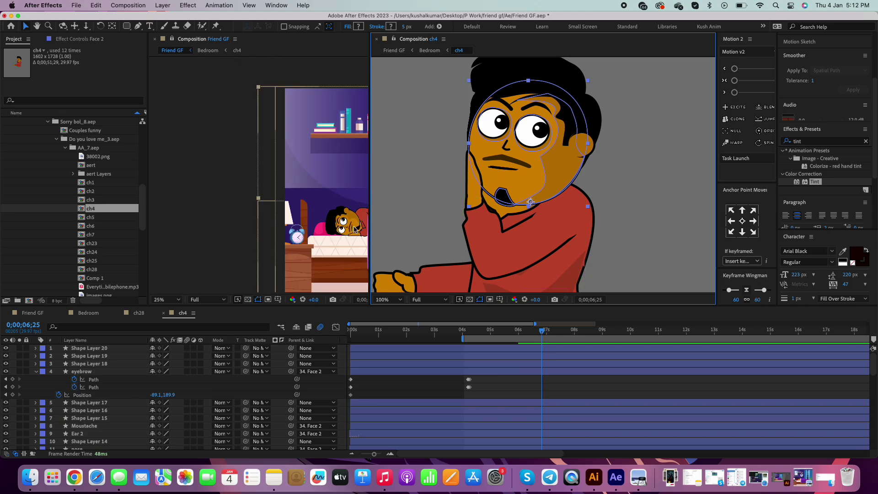
pyautogui.scroll(-10, 485, 375)
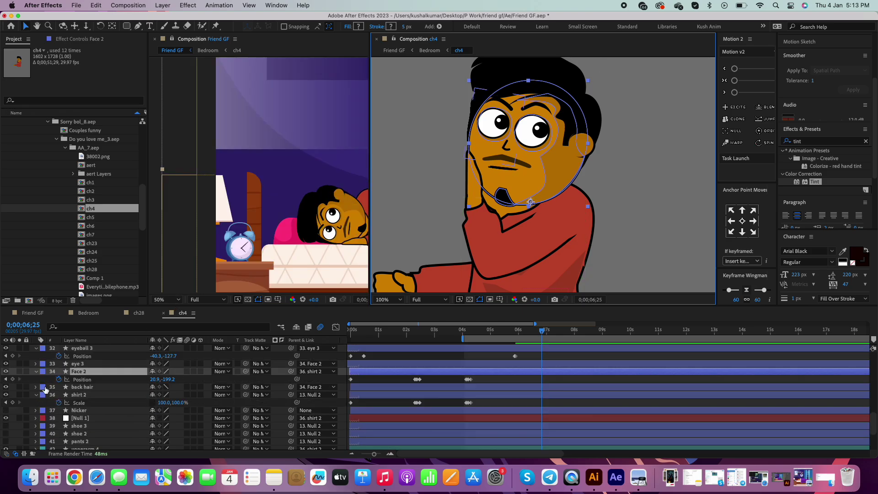
pyautogui.hotkey('alt', 'shift', 'p')
# At 6;27, nudge the man's head slightly right and down, then leave ch4
pyautogui.moveTo(541, 330); pyautogui.dragTo(544, 334)
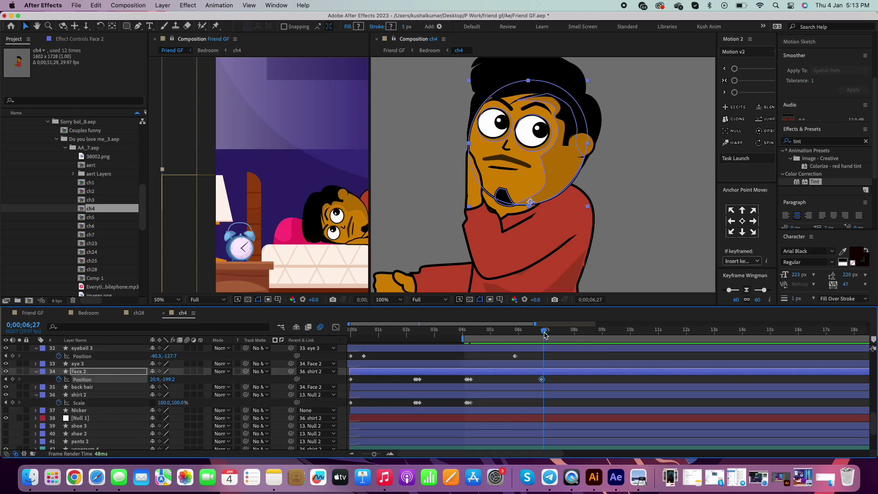
pyautogui.hotkey('shift', 'Right')
pyautogui.hotkey('shift', 'Right')
pyautogui.hotkey('shift', 'Right')
pyautogui.hotkey('shift', 'Down')
pyautogui.press(';')
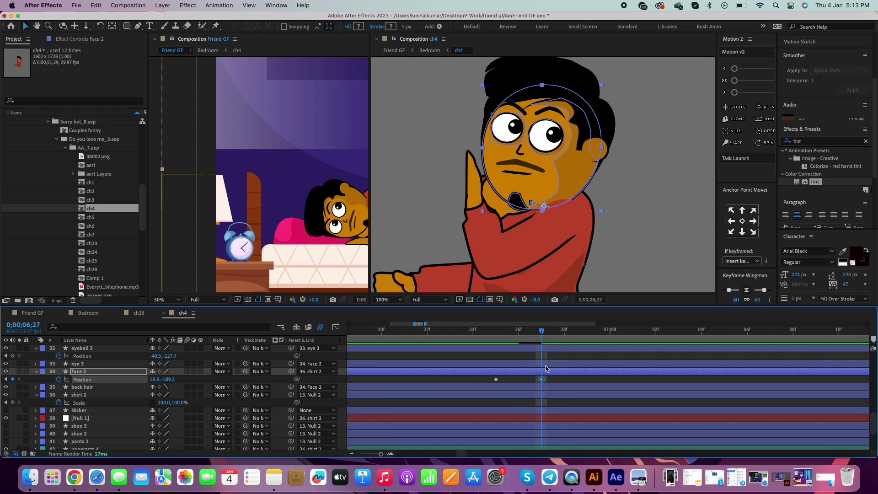
pyautogui.hotkey('shift', 'Left')
pyautogui.click(139, 313)
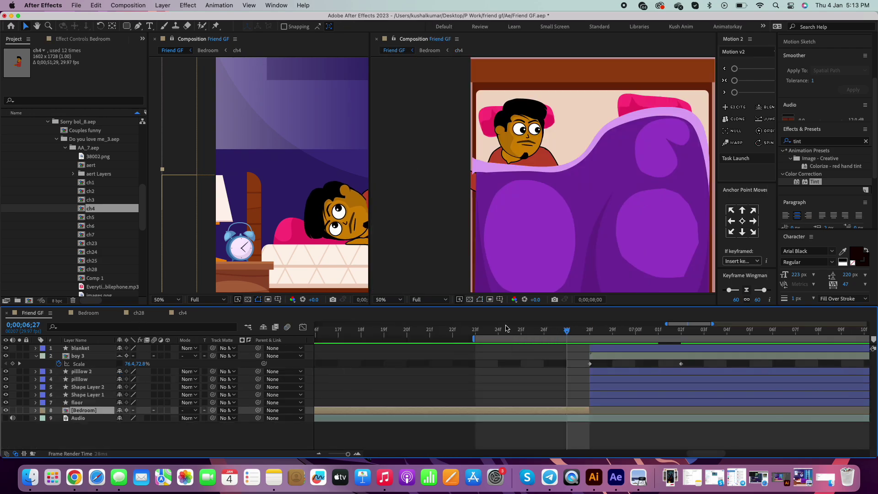
pyautogui.scroll(-10, 343, 373)
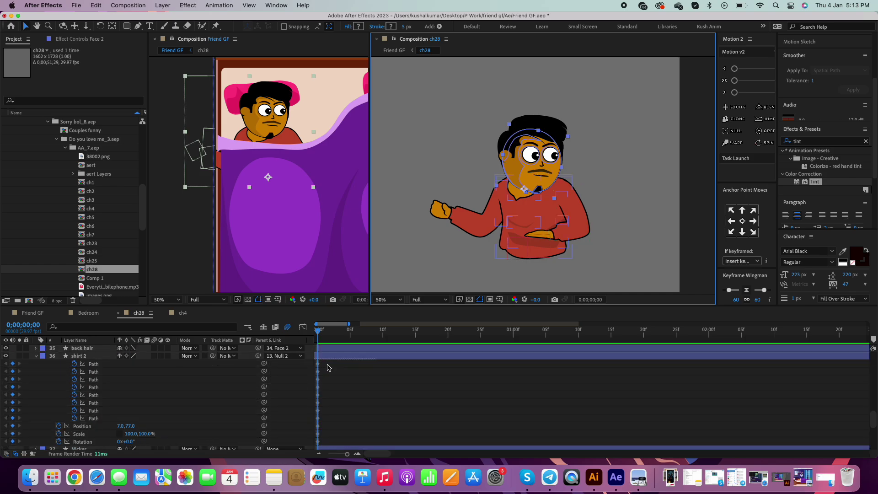
# Zoom the timeline to single frames and scrub Friend GF around 6;21
pyautogui.click(293, 347)
pyautogui.press('=')
pyautogui.moveTo(317, 355); pyautogui.dragTo(379, 359)
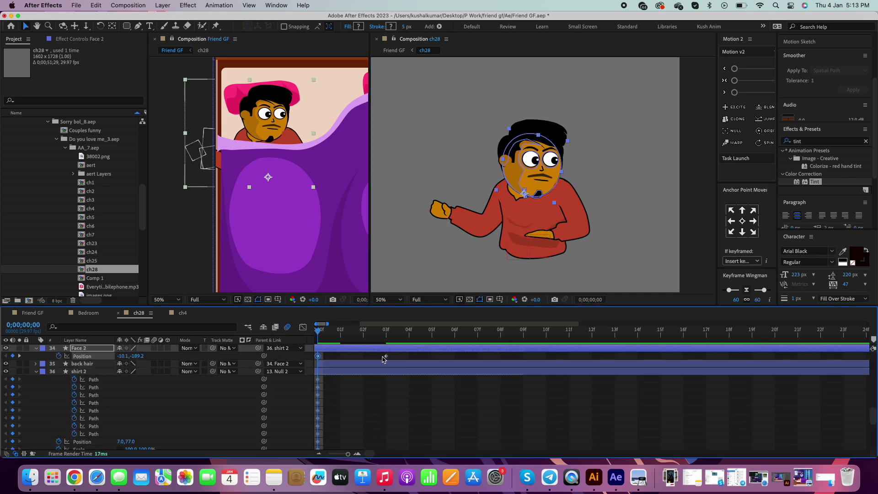
pyautogui.click(394, 51)
pyautogui.click(429, 330)
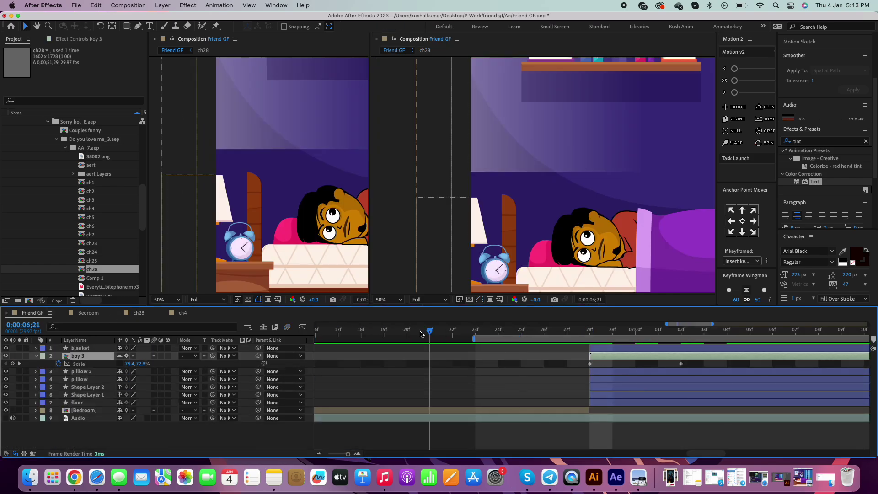
pyautogui.moveTo(433, 335); pyautogui.dragTo(517, 335)
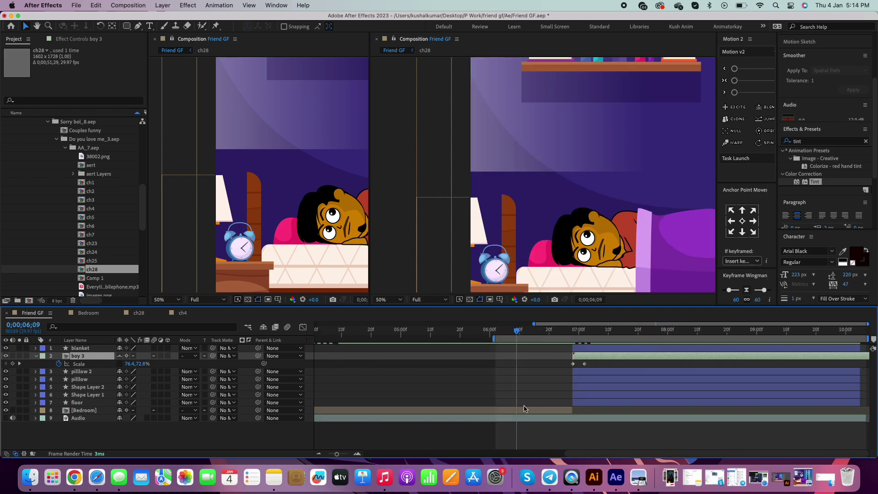
# In Bedroom, move ch4's Scale keyframe from 6;18 to 6;25, then select the eye 16 and eye 15 layers in ch4
pyautogui.doubleClick(521, 410)
pyautogui.moveTo(576, 332); pyautogui.dragTo(593, 332)
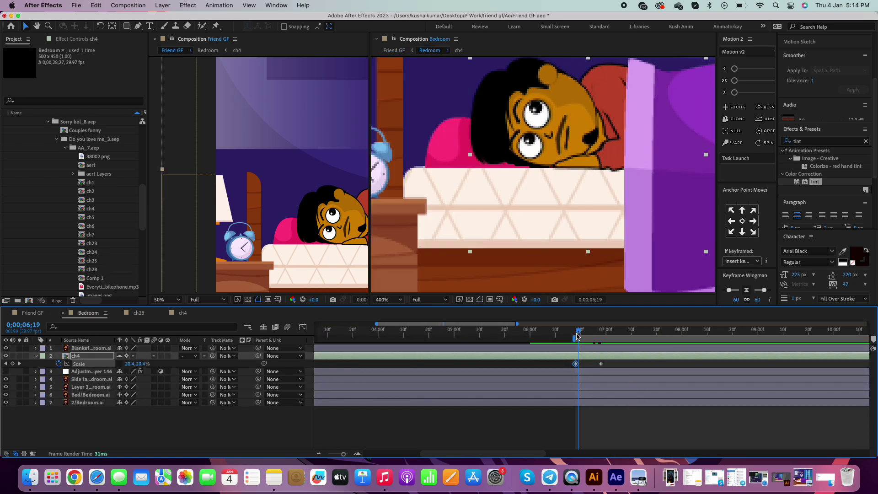
pyautogui.press('=')
pyautogui.moveTo(555, 363); pyautogui.dragTo(591, 363)
pyautogui.click(617, 367)
pyautogui.doubleClick(612, 356)
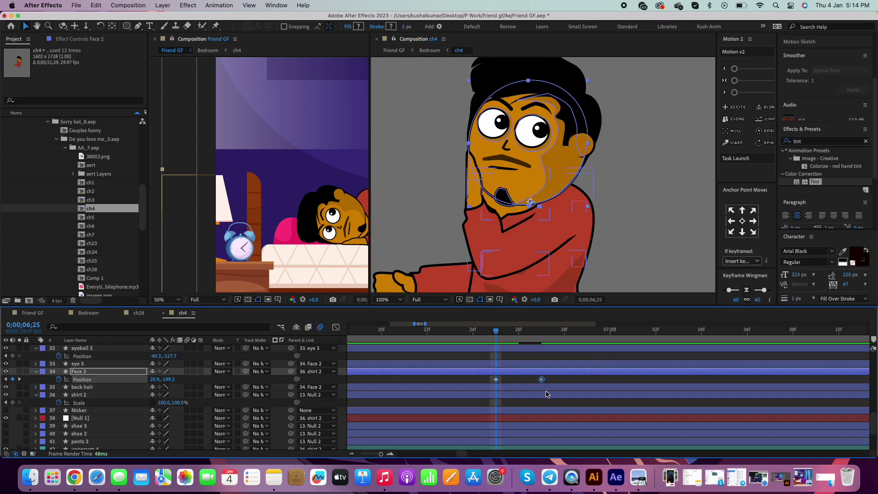
pyautogui.click(438, 355)
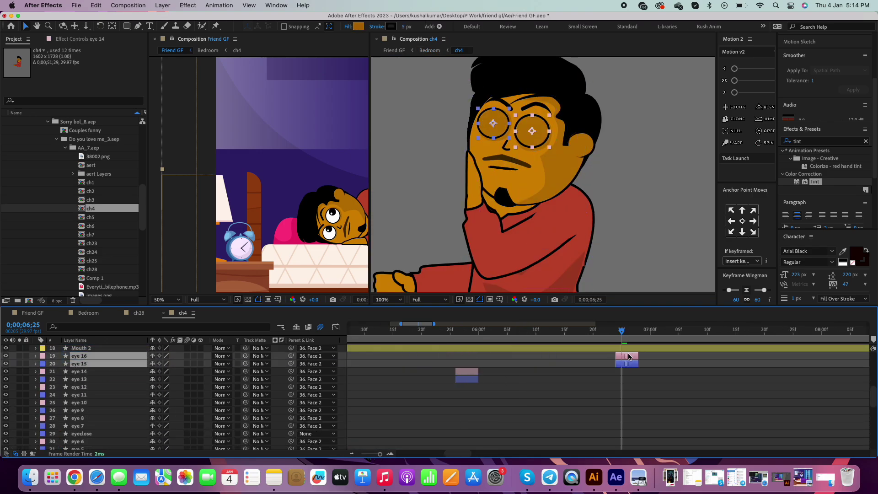
pyautogui.hotkey('shift', ',')
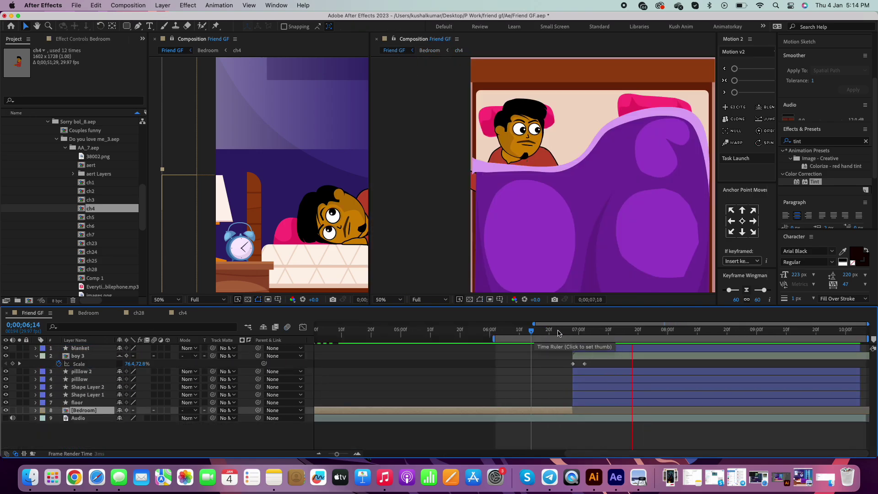
pyautogui.moveTo(532, 336); pyautogui.dragTo(571, 339)
pyautogui.doubleClick(583, 357)
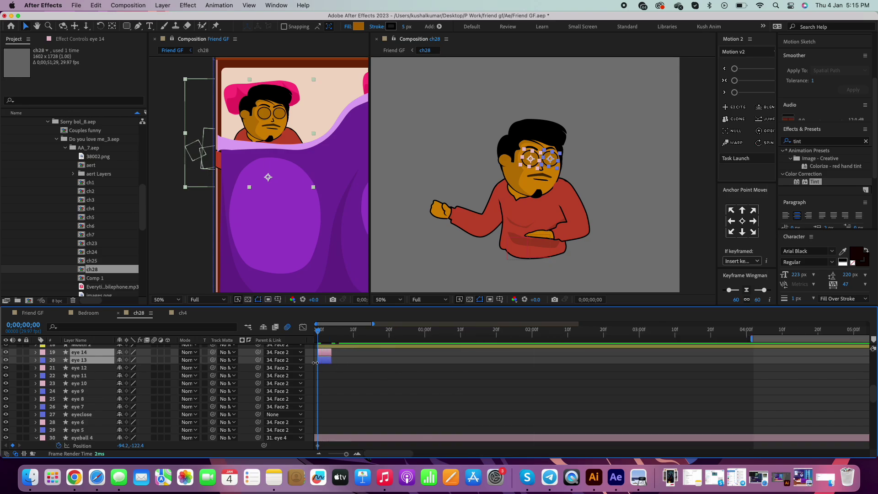
pyautogui.hotkey('shift', 'Escape')
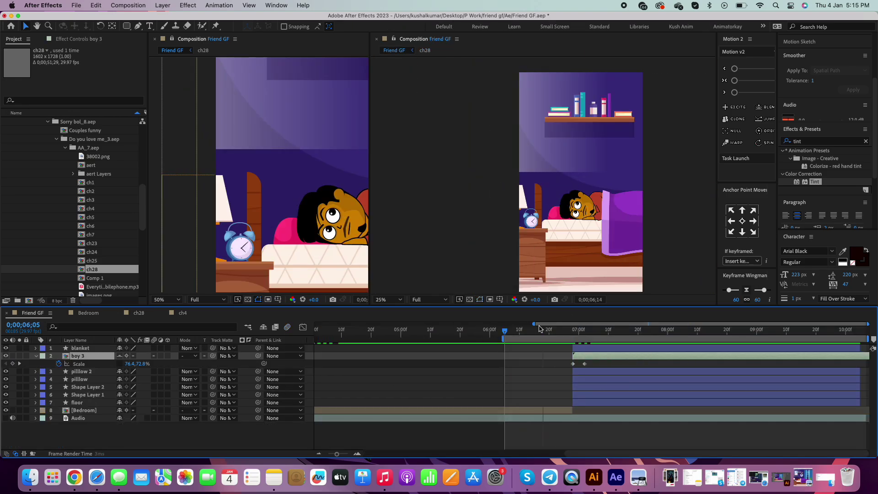
pyautogui.moveTo(540, 328); pyautogui.dragTo(564, 329)
pyautogui.doubleClick(563, 410)
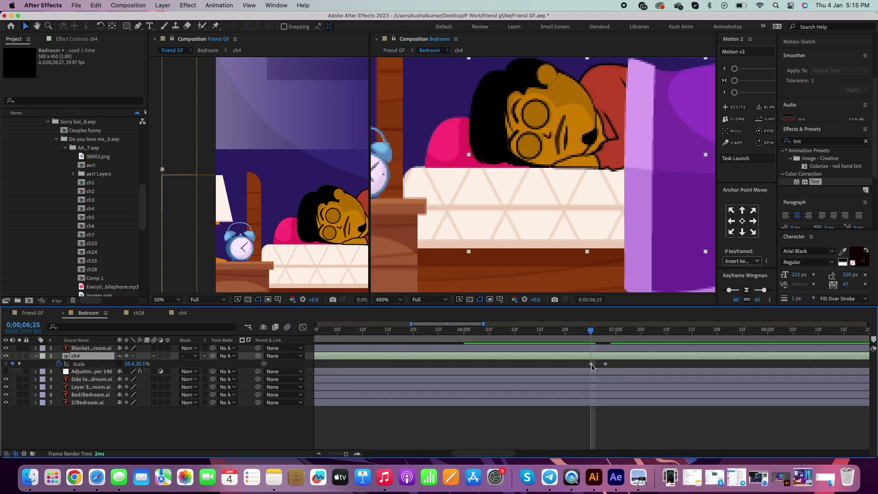
pyautogui.doubleClick(602, 360)
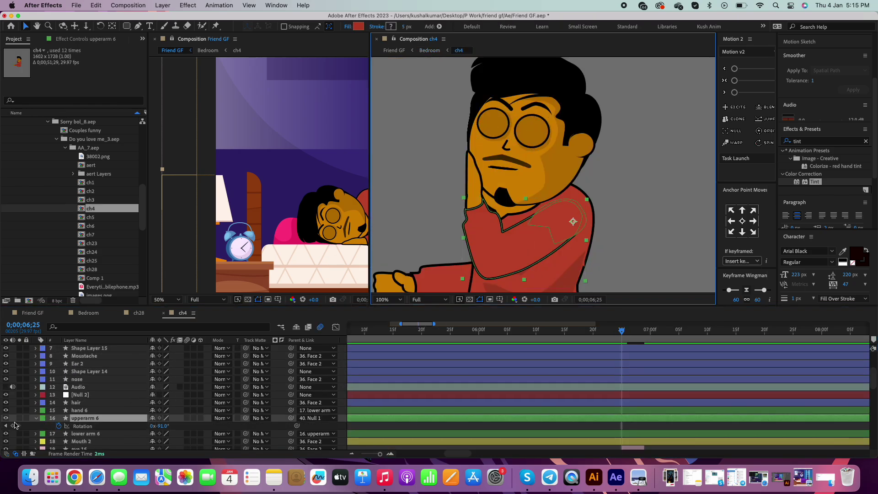
# At 6;27, keyframe upperarm 6's Position and Rotation, nudging it 20 px, and compare with 6;24
pyautogui.click(631, 337)
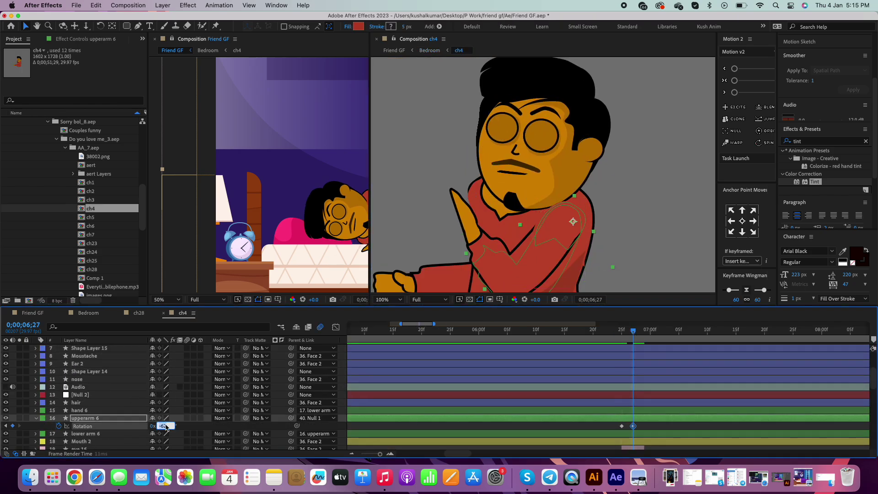
pyautogui.hotkey('shift', 'p')
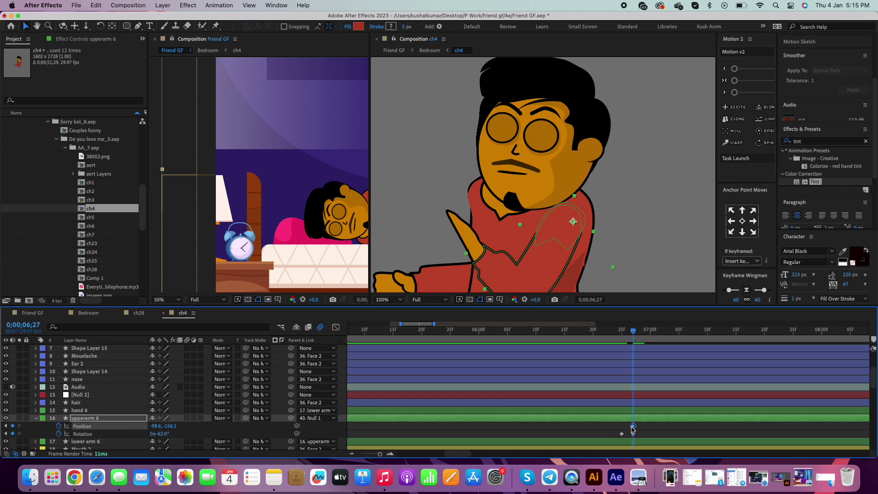
pyautogui.hotkey('shift', 'Right')
pyautogui.hotkey('shift', 'Right')
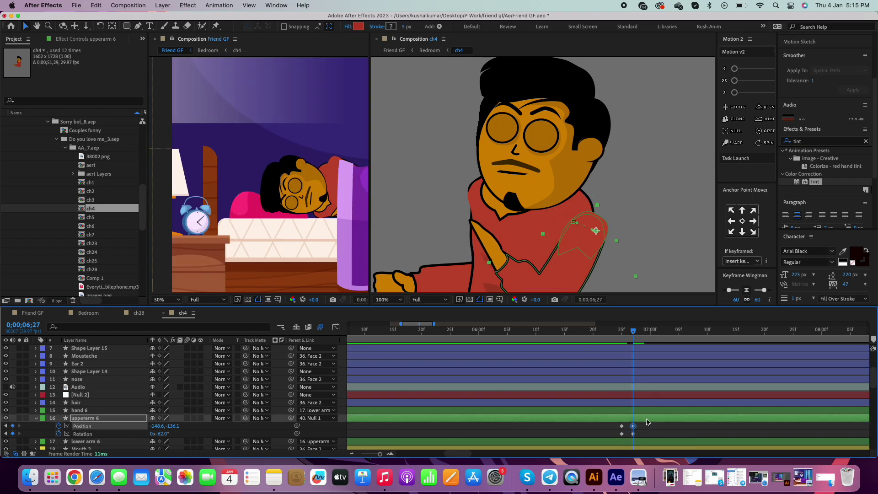
pyautogui.click(616, 335)
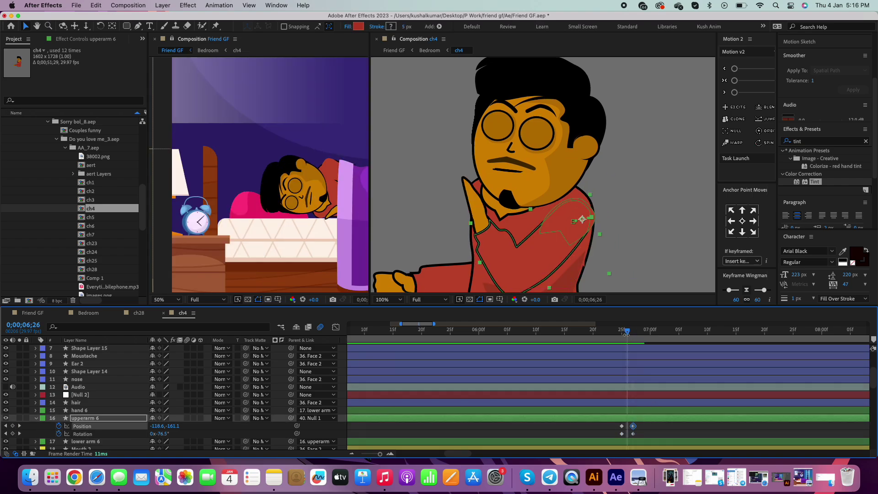
pyautogui.click(633, 331)
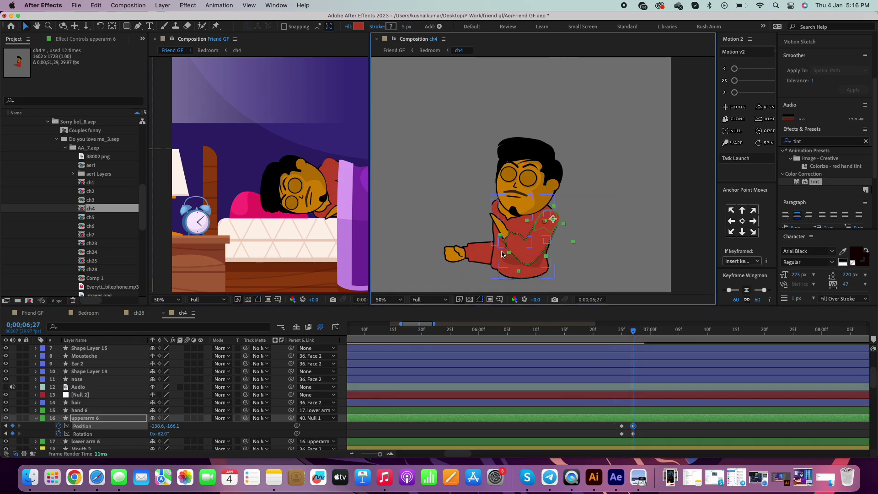
# Reveal the keyframed Path properties of the shirt 2 layer
pyautogui.scroll(-2, 521, 229)
pyautogui.click(522, 238)
pyautogui.press('u')
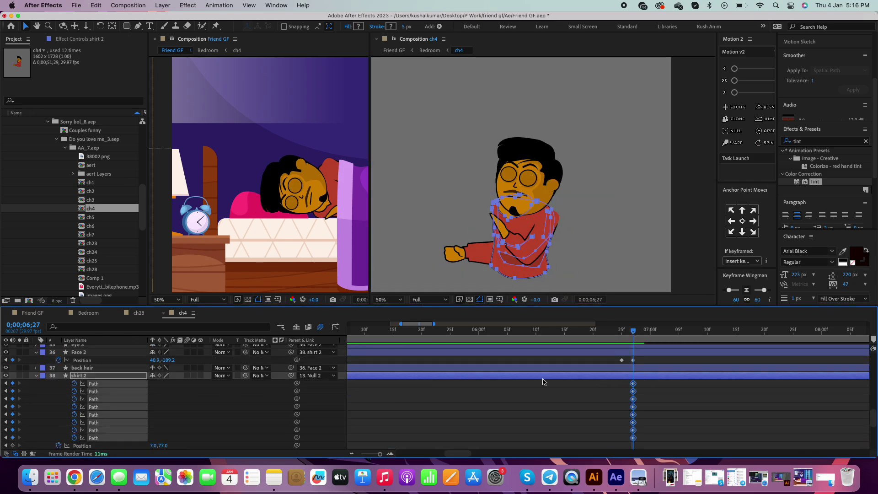
pyautogui.scroll(2, 547, 218)
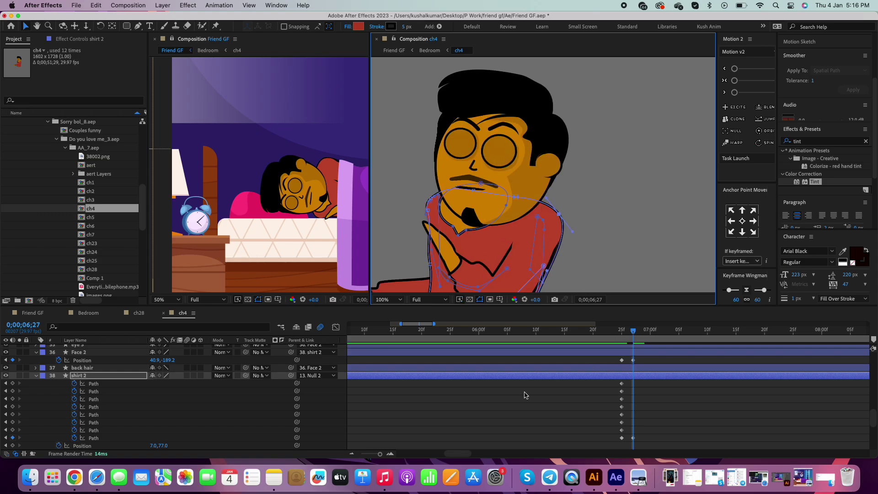
# Step between the Friend GF, Bedroom and ch4 compositions and back up to Friend GF
pyautogui.hotkey('shift', ',')
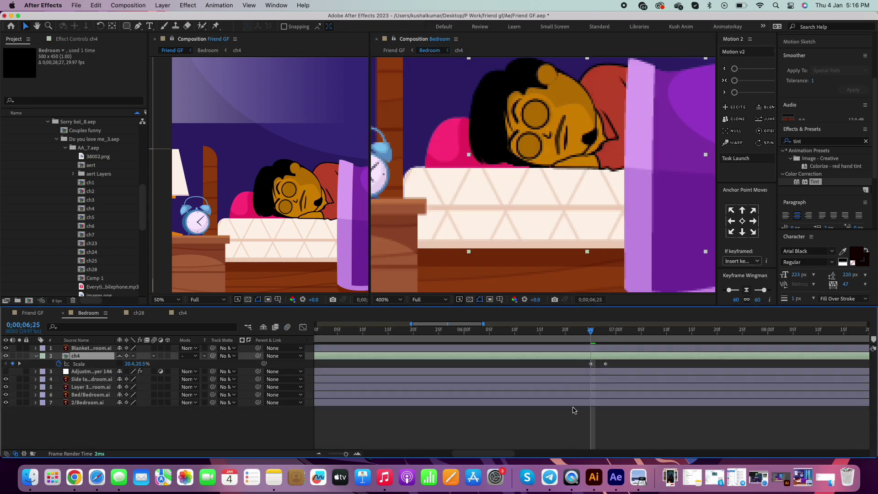
pyautogui.hotkey('shift', '.')
pyautogui.hotkey('shift', ',')
pyautogui.hotkey('shift', '.')
pyautogui.hotkey('shift', '.')
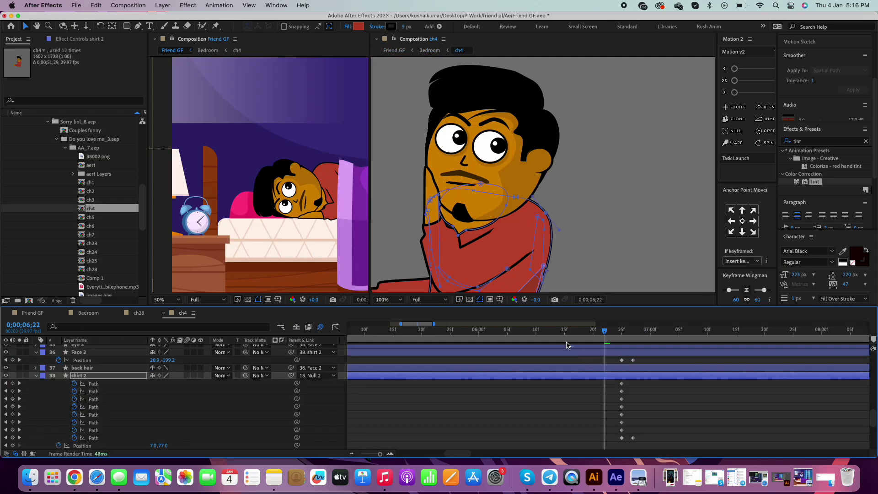
pyautogui.scroll(-3, 630, 395)
pyautogui.hotkey('shift', ',')
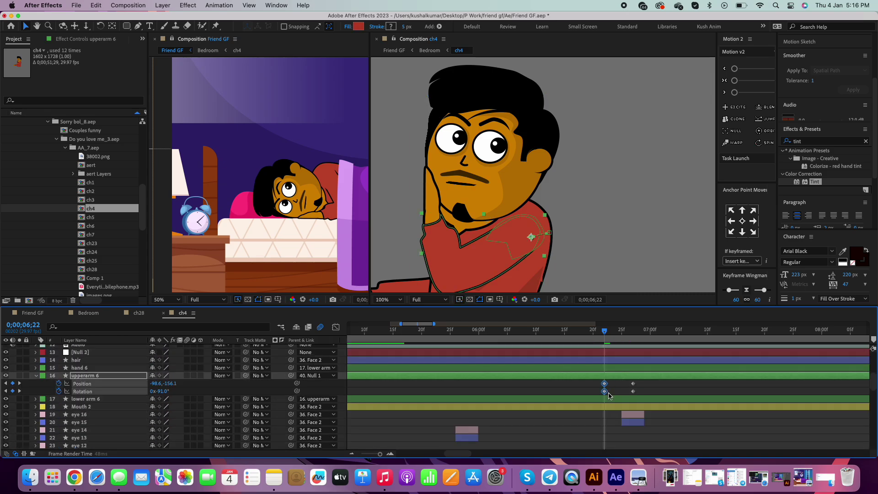
pyautogui.hotkey('shift', ',')
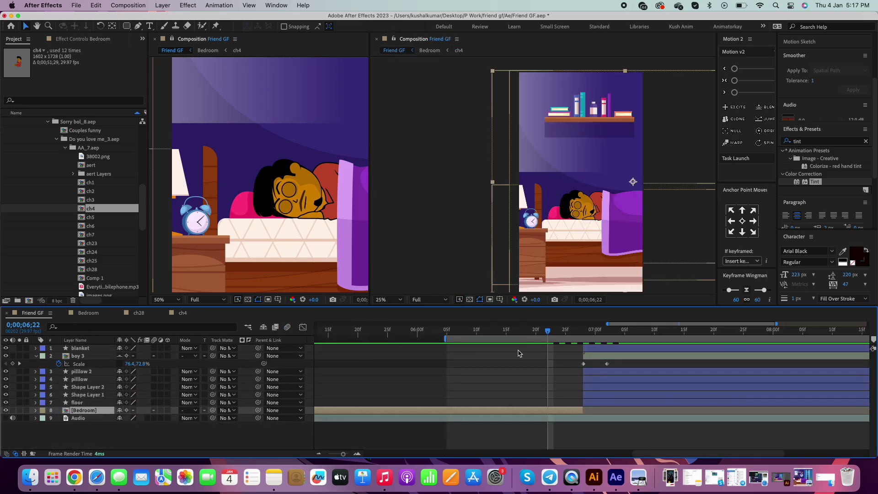
# Scrub Friend GF from 6;25 to check the boy's pose, briefly opening ch28
pyautogui.click(565, 335)
pyautogui.moveTo(564, 335); pyautogui.dragTo(594, 335)
pyautogui.doubleClick(588, 356)
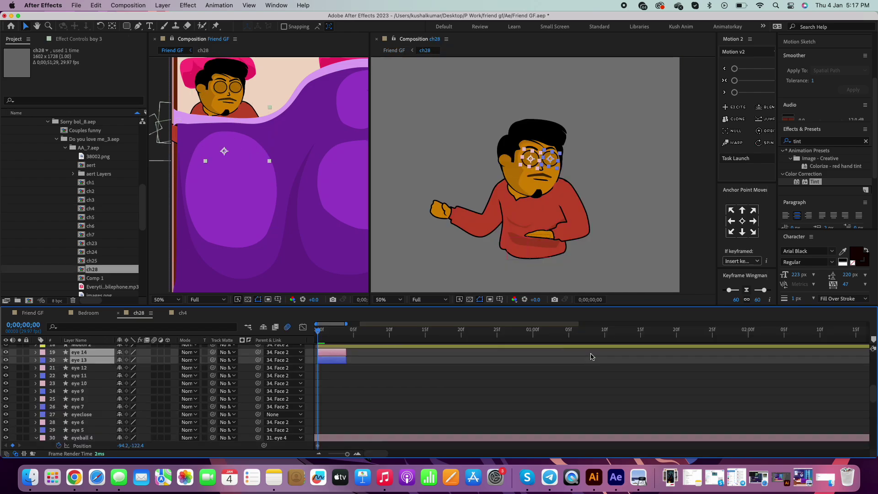
pyautogui.hotkey('shift', ',')
pyautogui.hotkey('shift', ',')
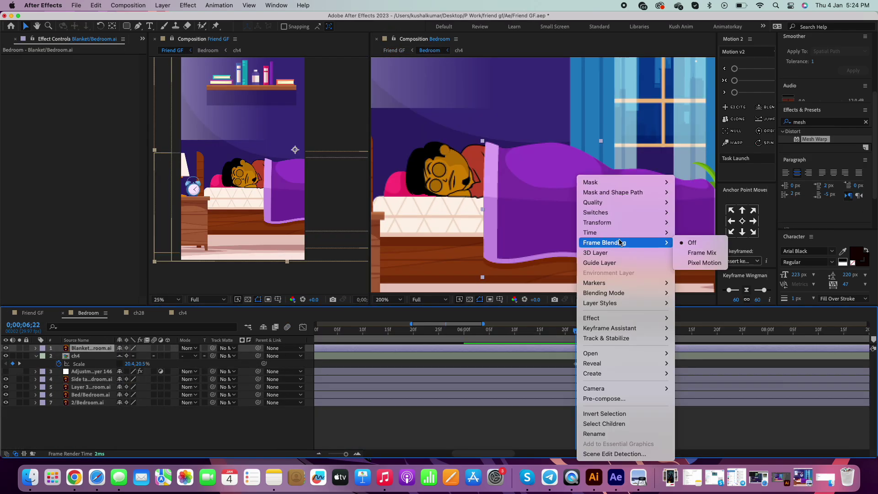
# Create shape outlines from the blanket artwork and filter its properties to 'path'
pyautogui.moveTo(592, 373)
pyautogui.click(721, 404)
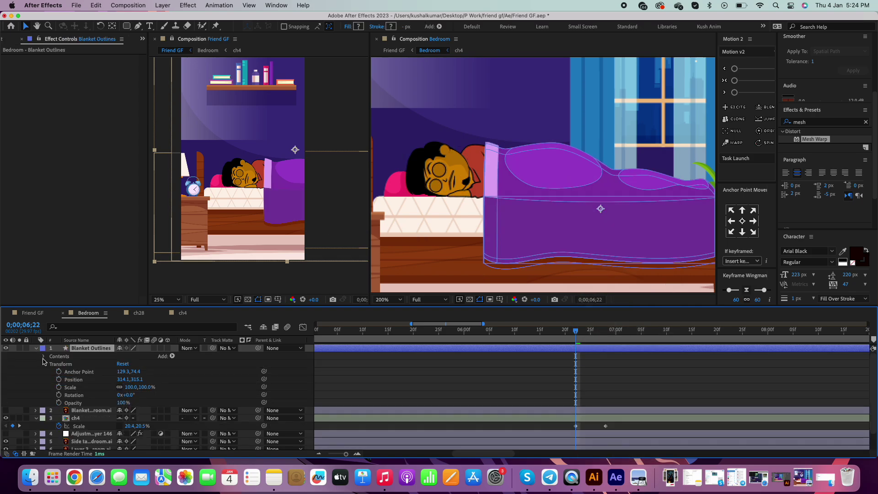
pyautogui.write('path')
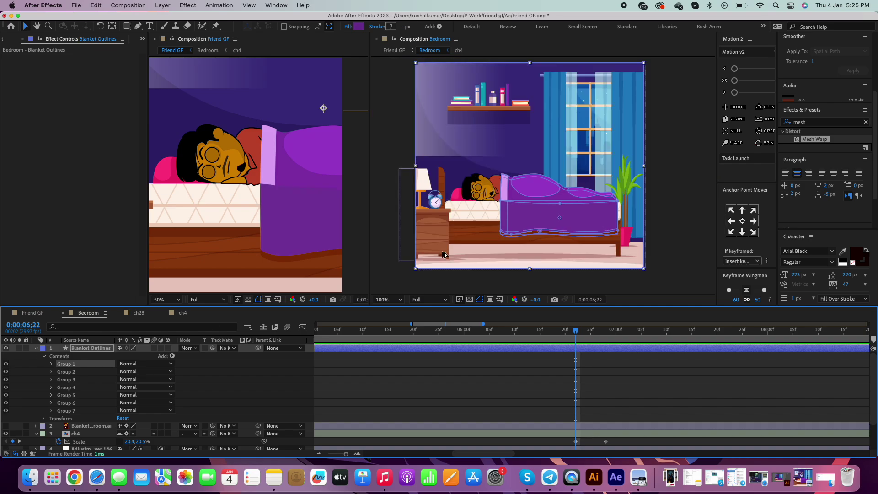
pyautogui.scroll(2, 555, 221)
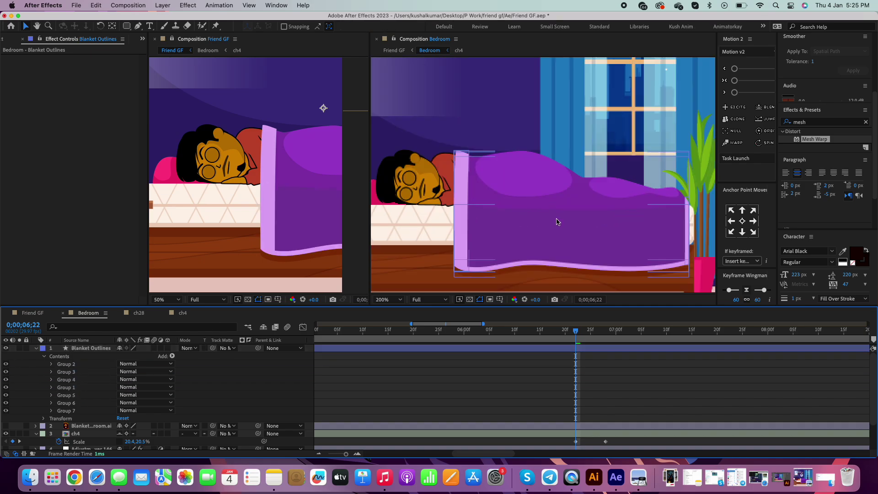
pyautogui.scroll(2, 554, 221)
pyautogui.press('u')
pyautogui.press('super+f')
pyautogui.write('path')
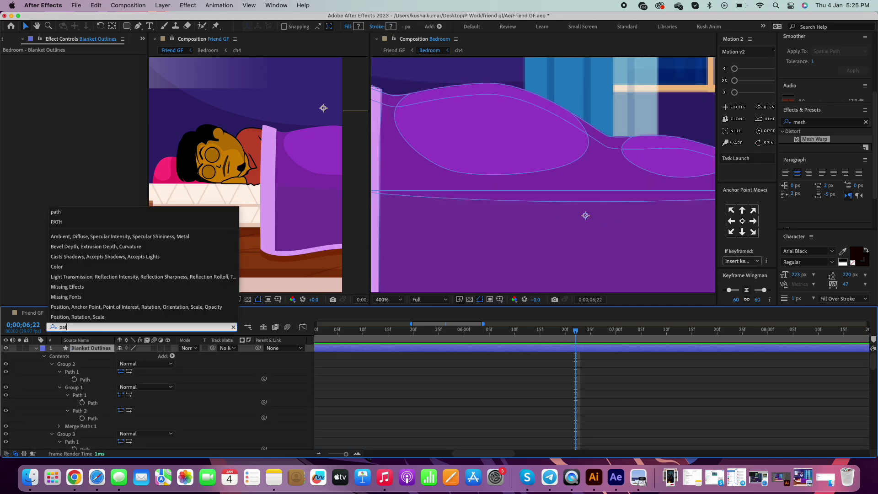
# At 6;27, select the bottom blanket path
pyautogui.click(602, 337)
pyautogui.scroll(3, 588, 372)
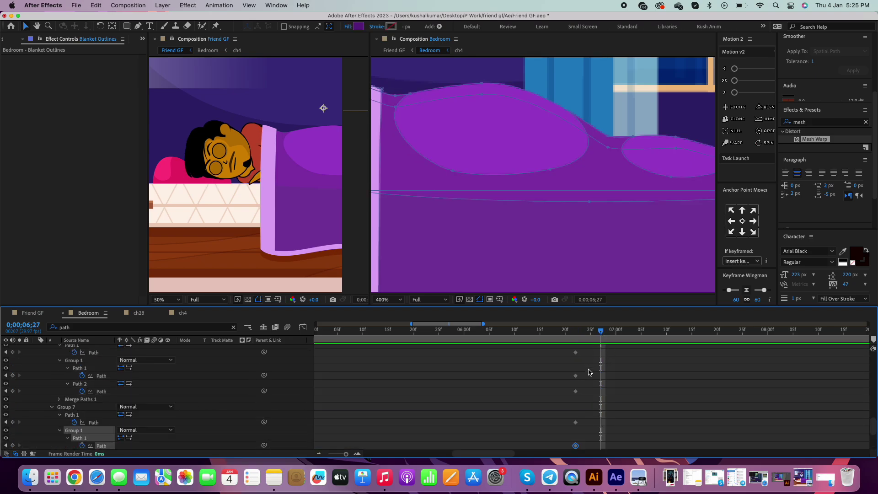
pyautogui.scroll(3, 521, 216)
pyautogui.hscroll(-4, 521, 215)
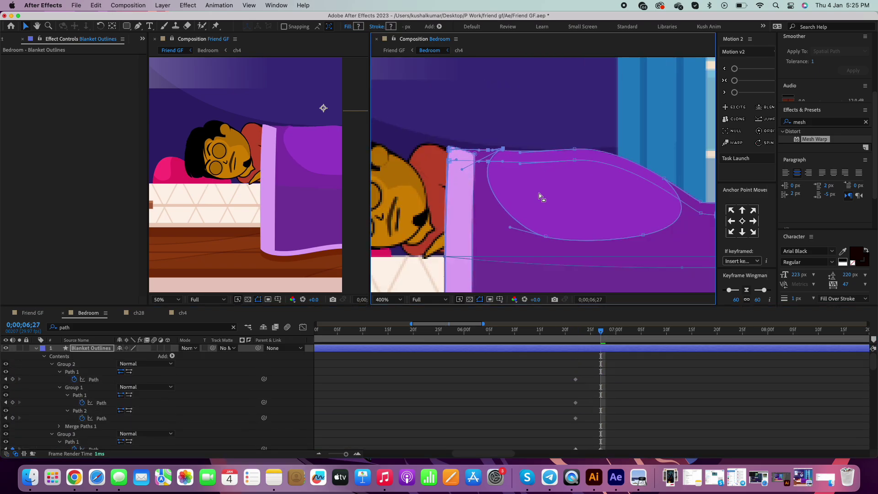
pyautogui.scroll(2, 470, 133)
pyautogui.scroll(-2, 470, 132)
pyautogui.click(489, 250)
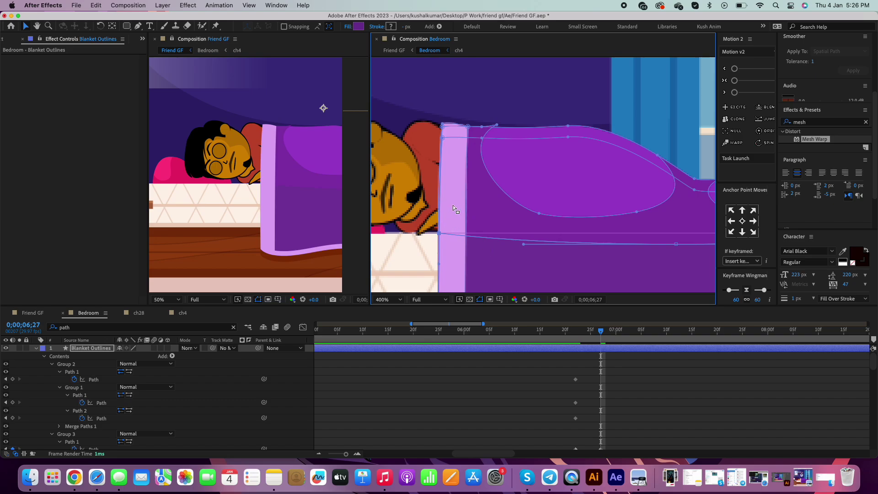
pyautogui.scroll(2, 432, 215)
pyautogui.scroll(1, 432, 215)
pyautogui.scroll(-1, 432, 214)
# Reshape the Group 3 blanket path with the Pen tool at the earlier keyframe
pyautogui.press('v')
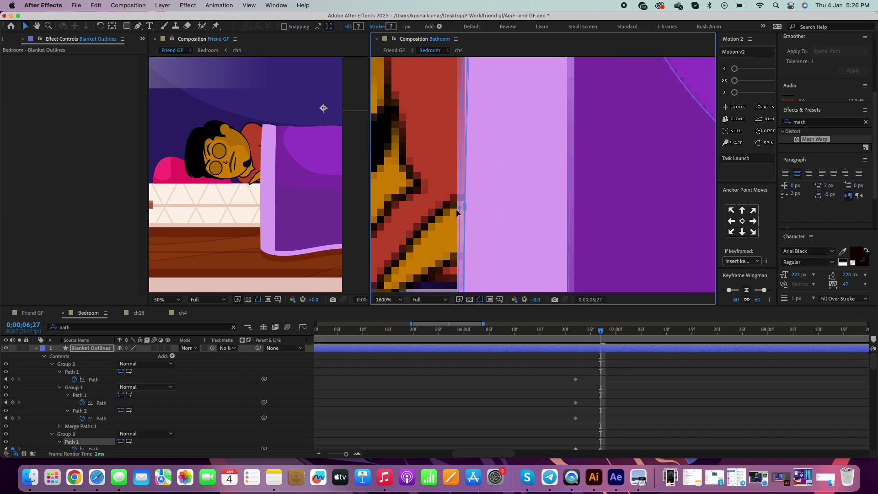
pyautogui.press('g')
pyautogui.scroll(1, 490, 210)
pyautogui.scroll(-2, 505, 215)
pyautogui.scroll(-3, 506, 215)
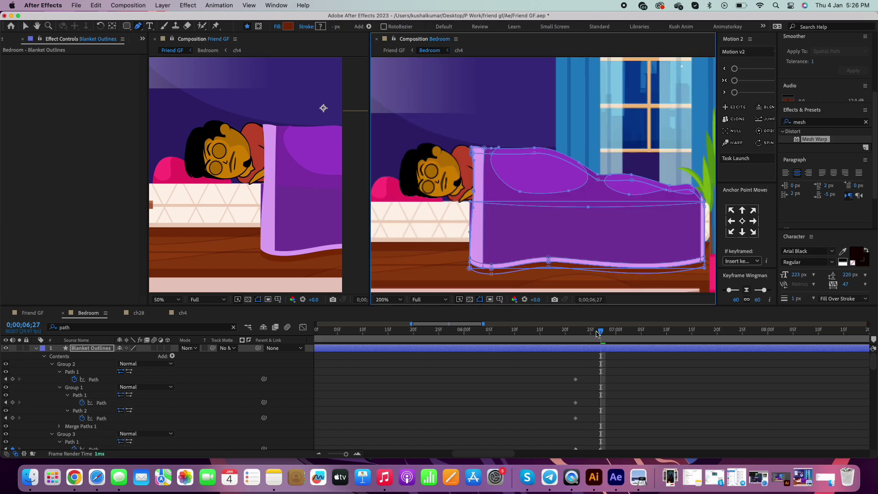
pyautogui.moveTo(599, 334)
pyautogui.mouseDown()
pyautogui.moveTo(577, 338)
pyautogui.moveTo(600, 337)
pyautogui.mouseUp()
pyautogui.click(525, 179)
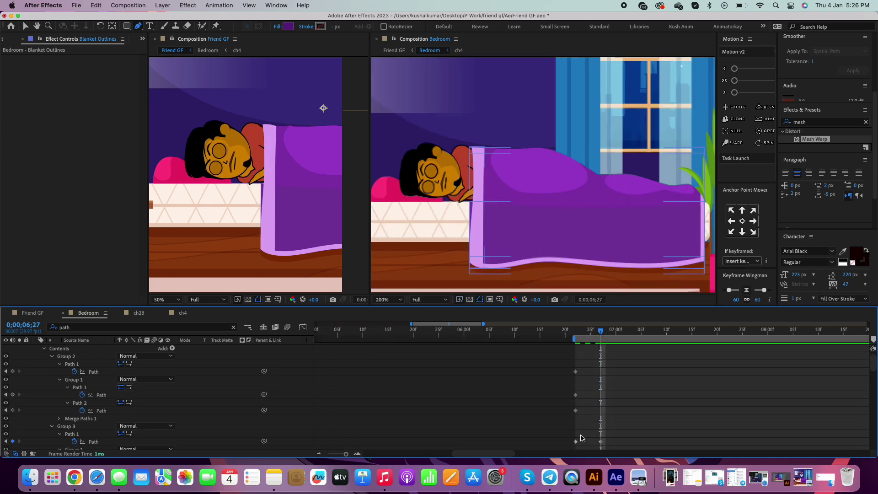
pyautogui.scroll(1, 524, 178)
pyautogui.press('v')
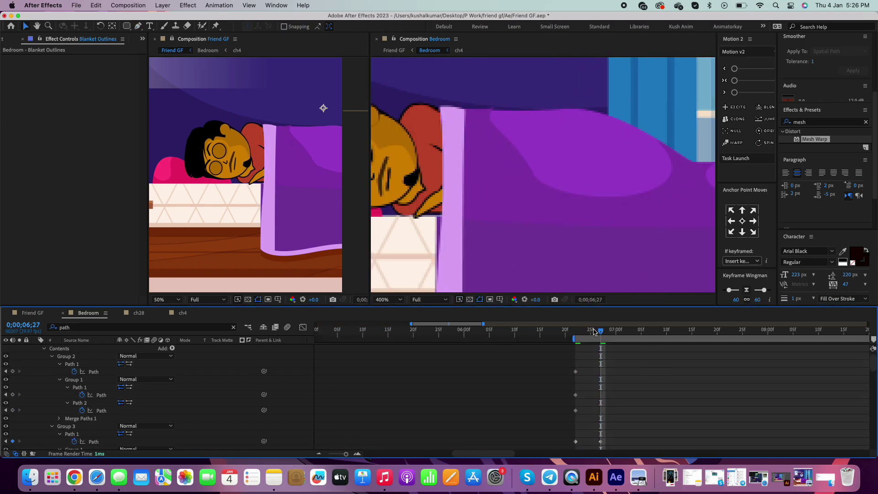
pyautogui.click(598, 332)
# In Friend GF, filter the timeline to 'path' and shift the blanket Path keyframes about 4 frames later
pyautogui.hotkey('shift', 'Escape')
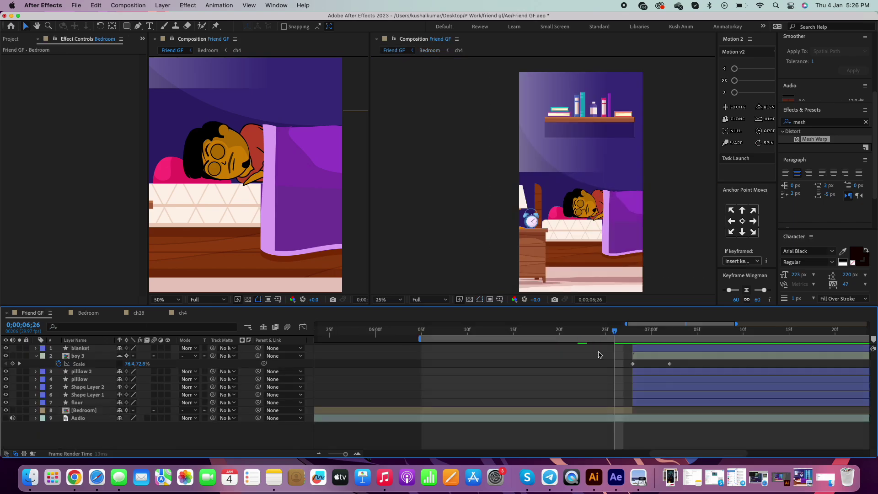
pyautogui.press('super+f')
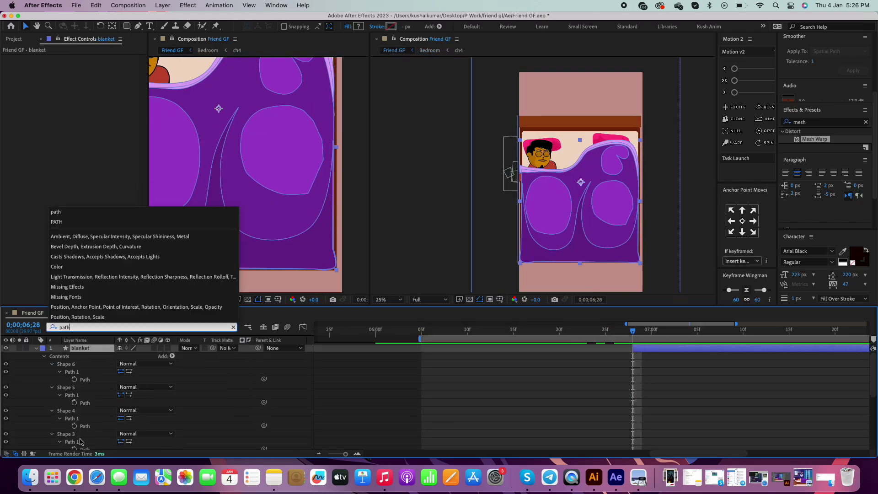
pyautogui.write('path')
pyautogui.moveTo(632, 383); pyautogui.dragTo(669, 384)
pyautogui.click(669, 360)
pyautogui.scroll(2, 540, 195)
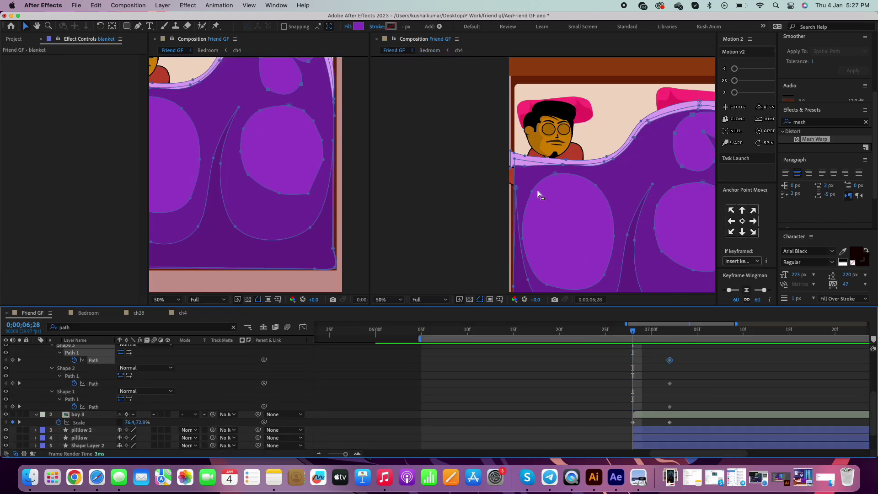
# Add Path keyframes for Shape 1 and Shape 2, reshape the middle patch, and preview to 06;28
pyautogui.click(604, 231)
pyautogui.scroll(2, 549, 192)
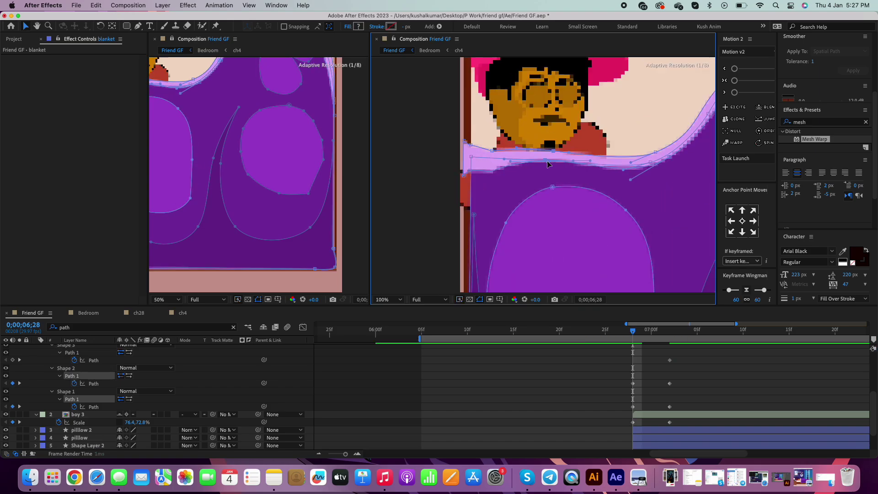
pyautogui.scroll(-2, 547, 190)
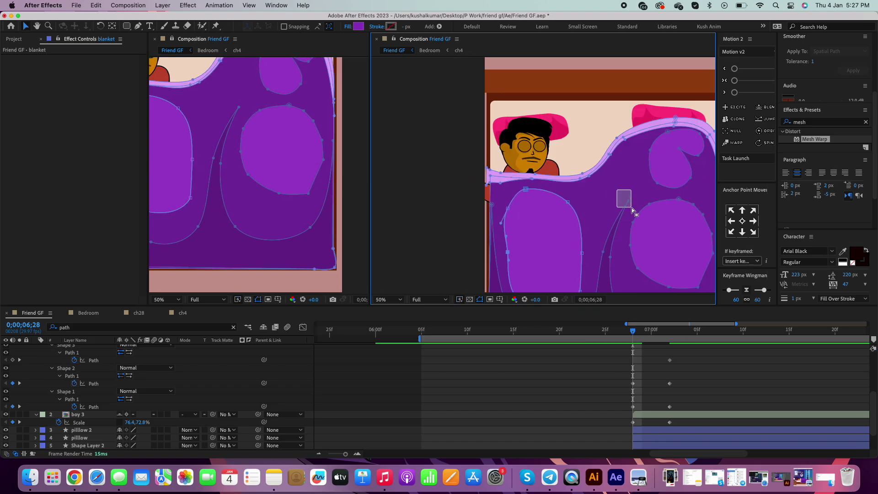
pyautogui.moveTo(636, 206); pyautogui.dragTo(627, 231)
pyautogui.scroll(-1, 575, 263)
pyautogui.press('space')
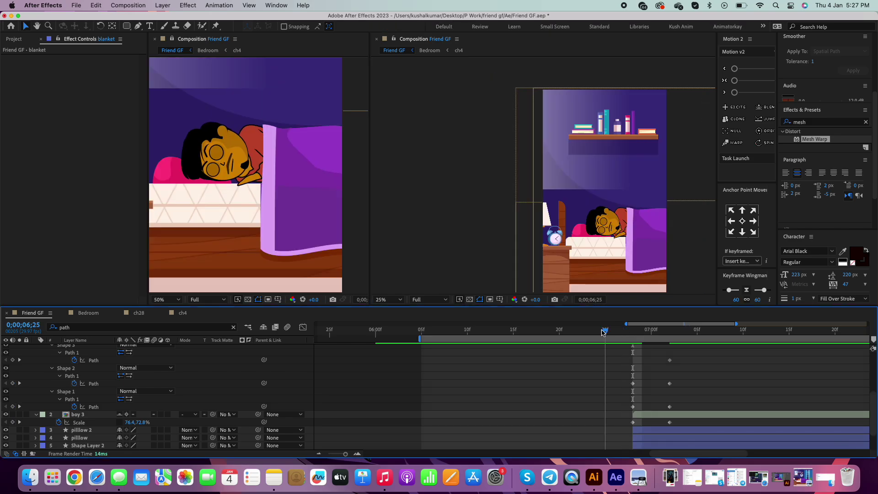
pyautogui.press('space')
# Select Shape 2's points along the blanket's left edge and adjust them with the Pen tool
pyautogui.click(603, 228)
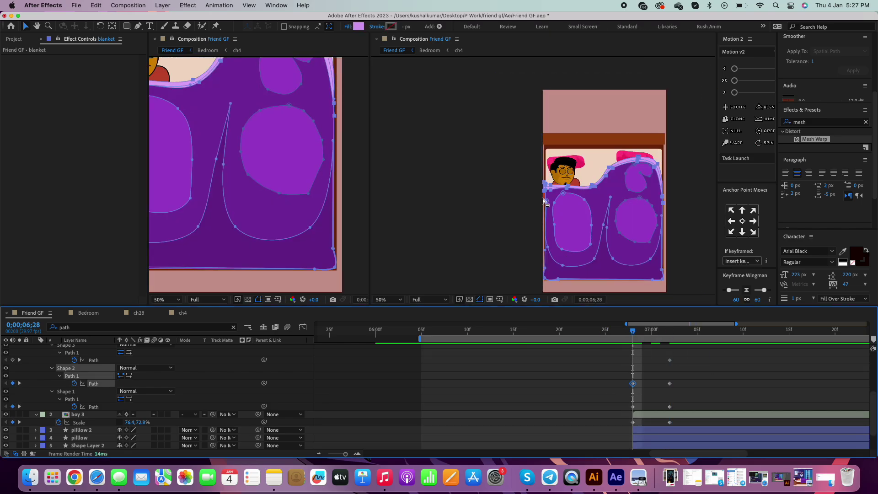
pyautogui.scroll(2, 548, 165)
pyautogui.moveTo(517, 135); pyautogui.dragTo(585, 201)
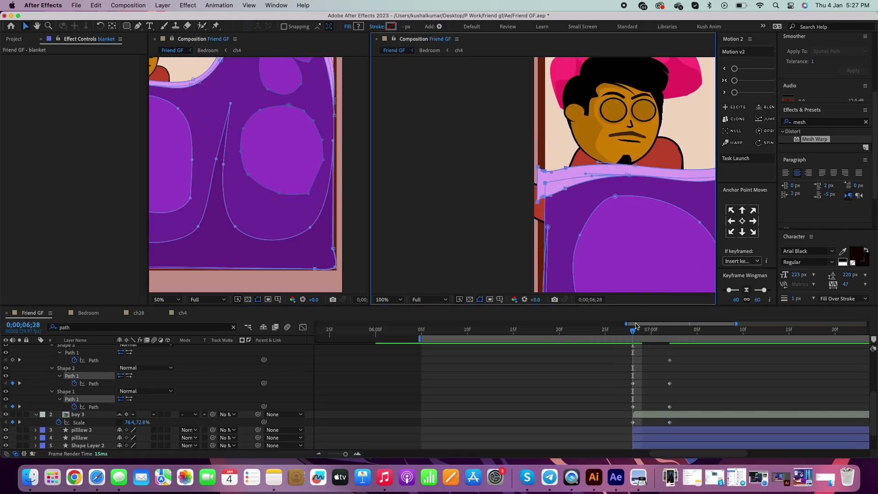
pyautogui.click(638, 338)
pyautogui.scroll(2, 537, 172)
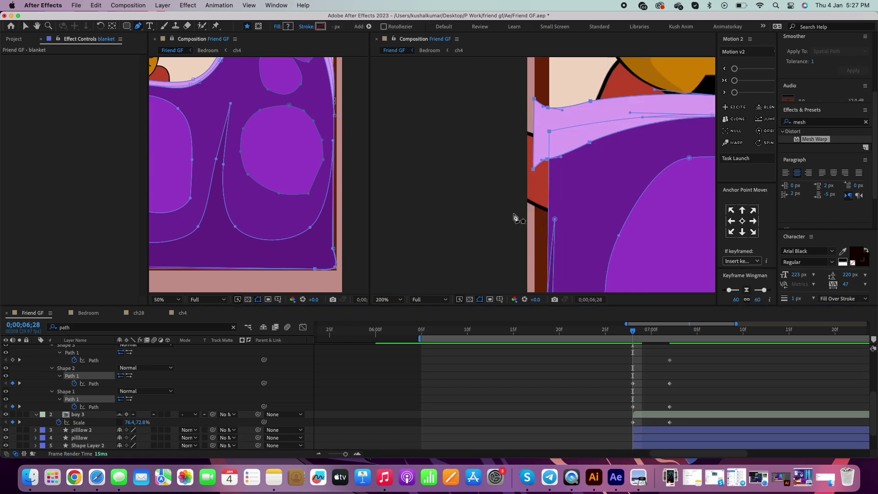
pyautogui.press('g')
pyautogui.scroll(-2, 535, 173)
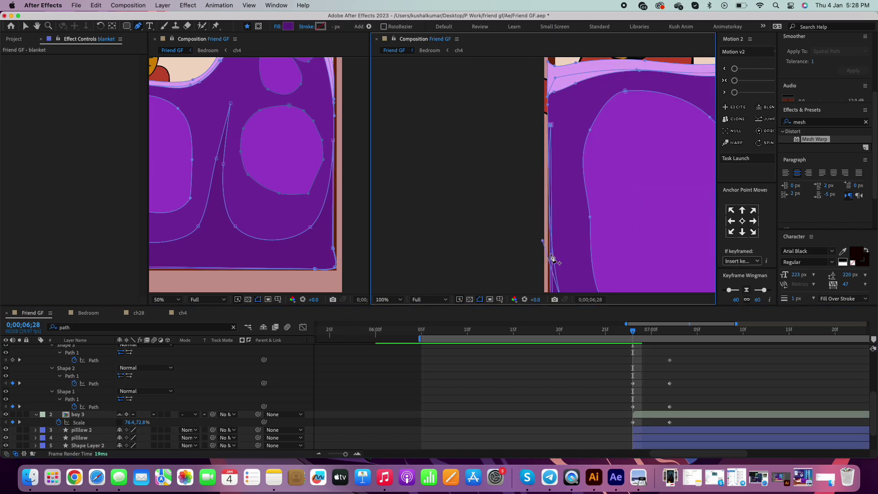
# Reshape the blanket at the 07;02 and 07;04 keyframes
pyautogui.press('k')
pyautogui.scroll(3, 560, 137)
pyautogui.press('v')
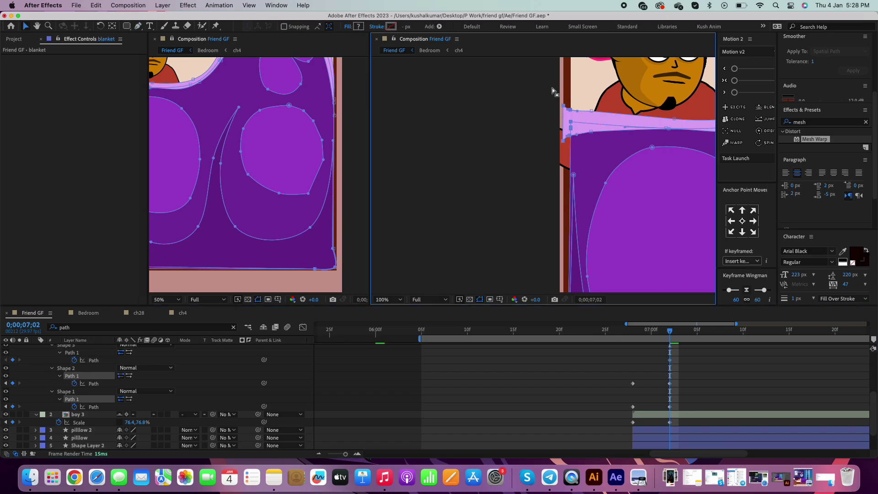
pyautogui.scroll(-3, 566, 173)
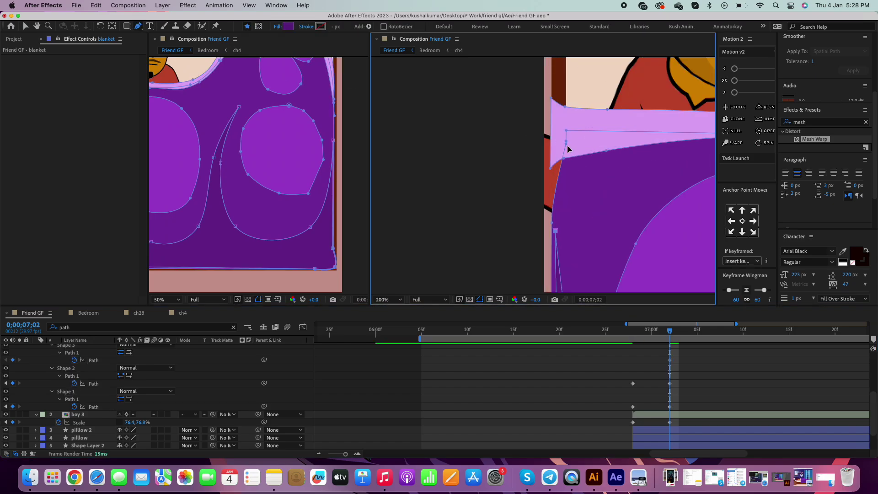
pyautogui.press('v')
pyautogui.scroll(-2, 635, 261)
pyautogui.click(635, 261)
pyautogui.scroll(-2, 635, 261)
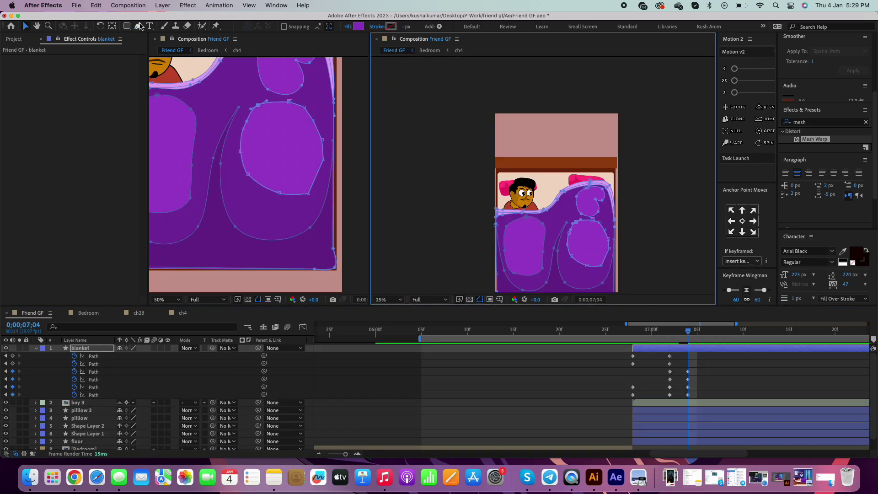
# Paste the blanket path poses after 07;02 and delete the stray keyframe at 07;12
pyautogui.click(671, 337)
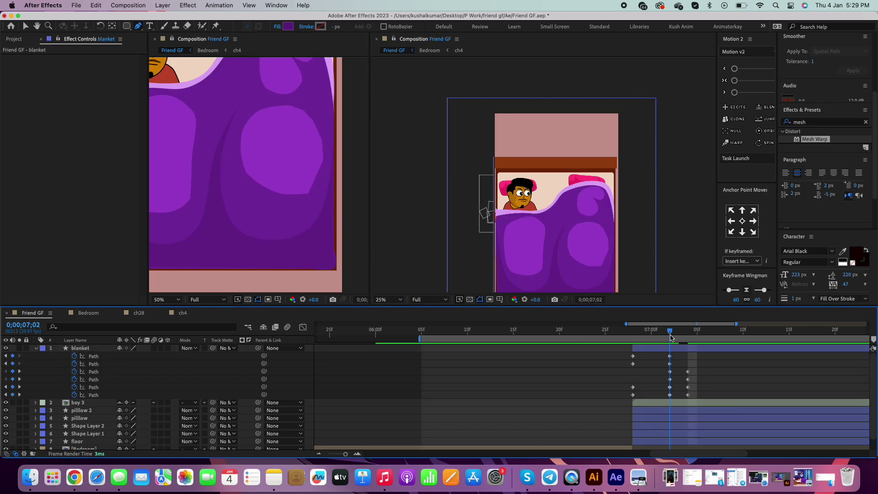
pyautogui.hotkey('ctrl', 'v')
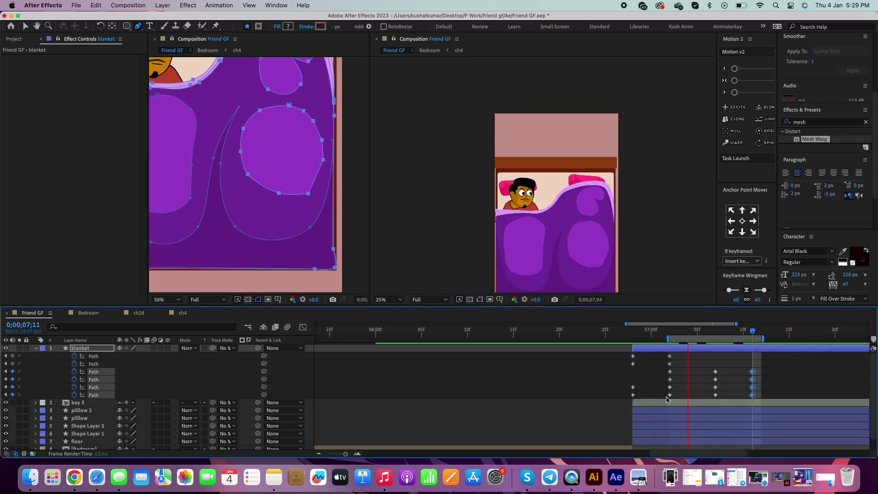
pyautogui.press('-')
pyautogui.press('-')
pyautogui.moveTo(640, 398); pyautogui.dragTo(668, 374)
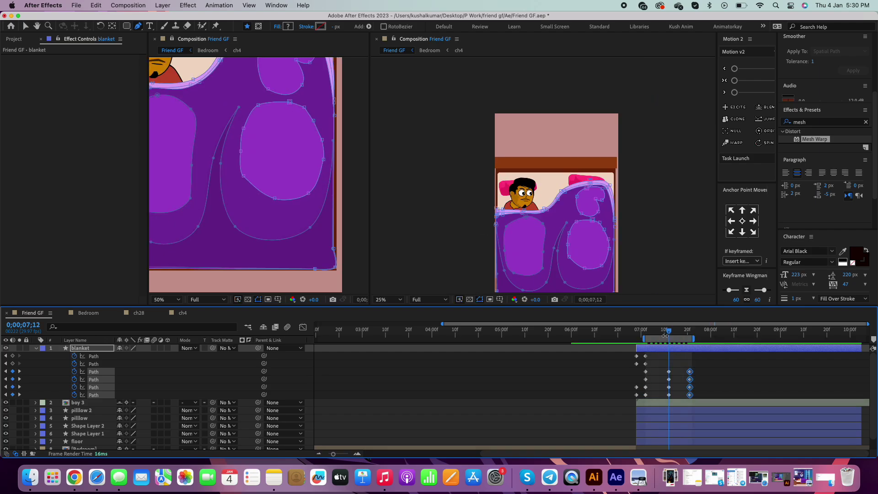
pyautogui.press('Delete')
pyautogui.press('space')
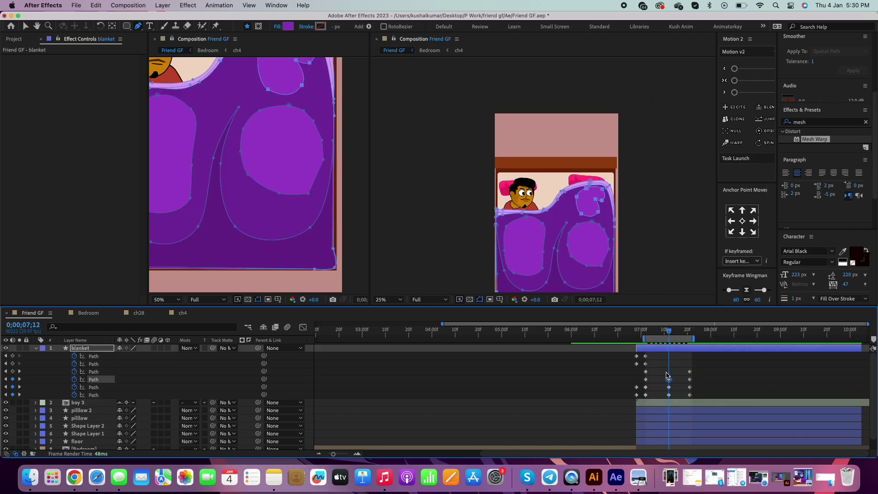
pyautogui.click(669, 379)
pyautogui.press('v')
pyautogui.scroll(2, 605, 200)
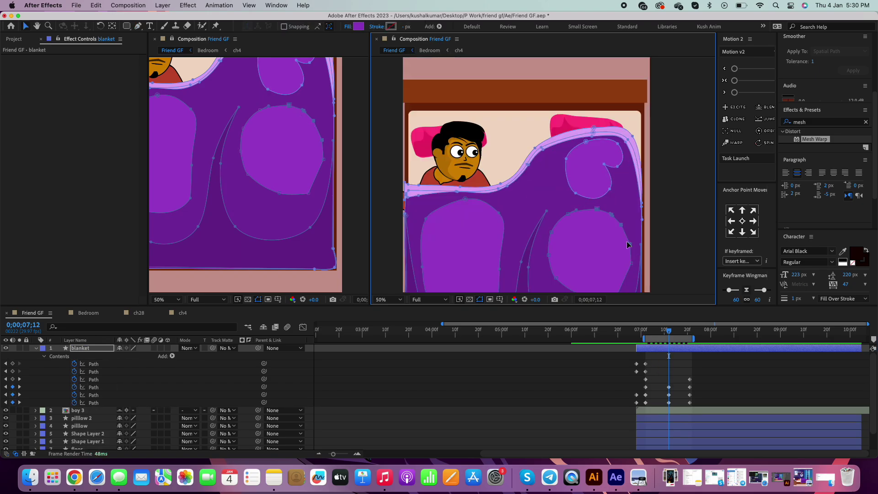
# Try pasting the repeating path keyframes at 08;10, preview, then undo
pyautogui.click(663, 333)
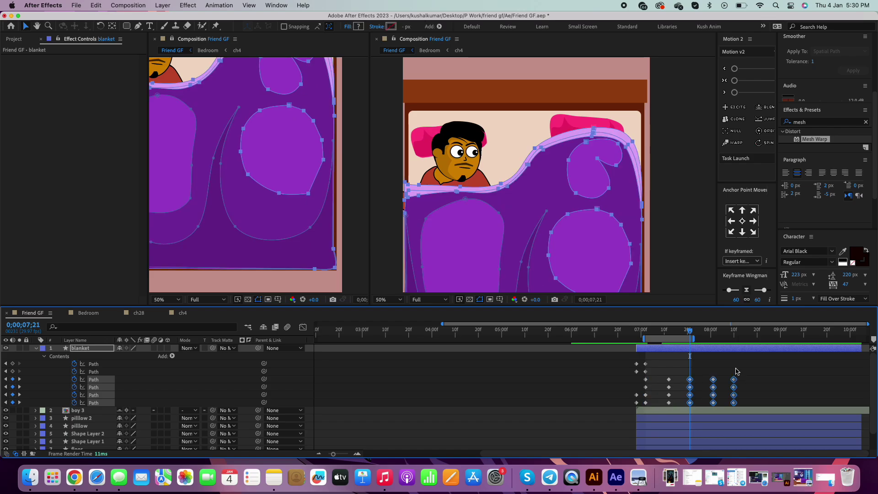
pyautogui.click(733, 333)
pyautogui.hotkey('ctrl', 'v')
pyautogui.press('-')
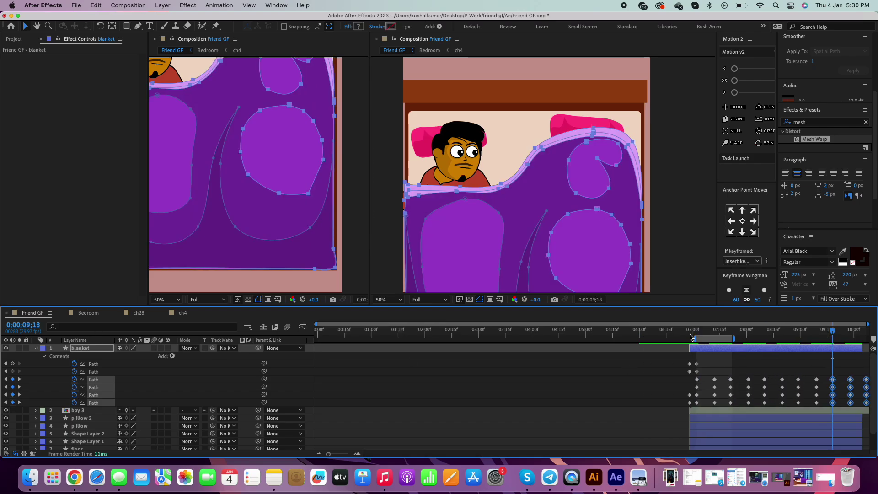
pyautogui.hotkey('shift', 'Home')
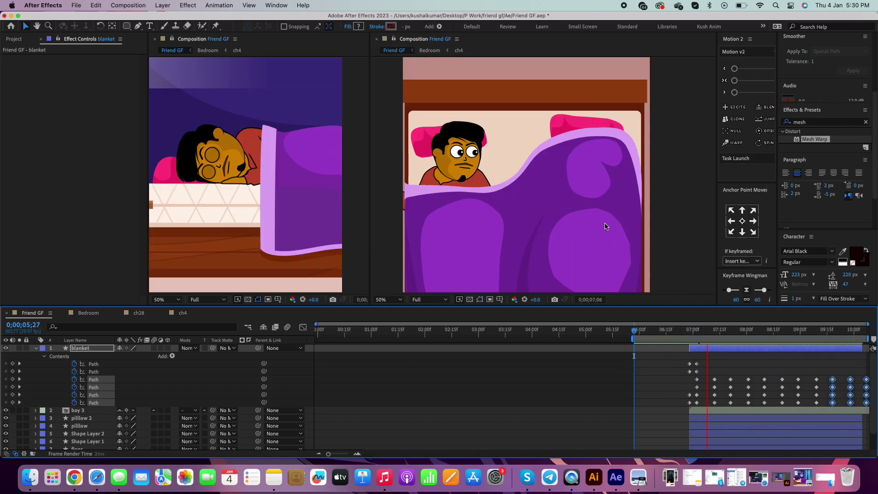
pyautogui.scroll(-1, 608, 215)
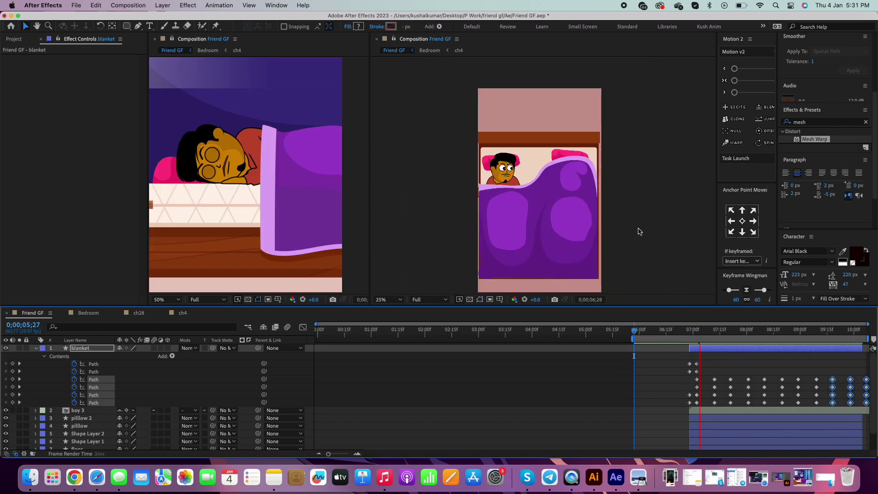
pyautogui.press('space')
pyautogui.hotkey('ctrl', 'z')
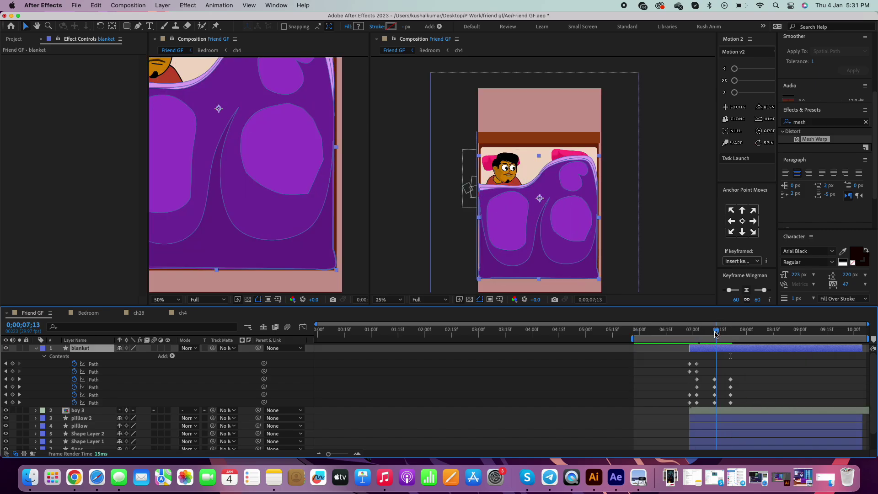
pyautogui.scroll(4, 574, 165)
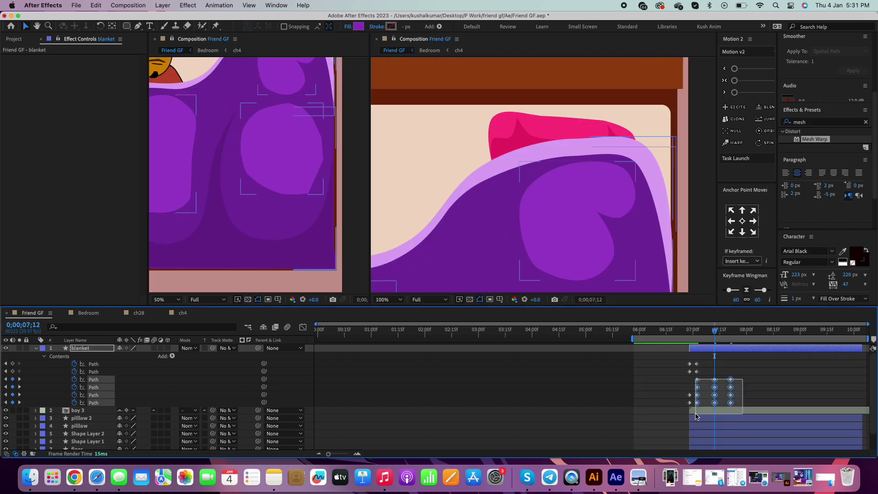
# Paste the blanket path keyframes at 08;00 and preview through 09;22
pyautogui.click(747, 336)
pyautogui.hotkey('ctrl', 'v')
pyautogui.scroll(-2, 630, 236)
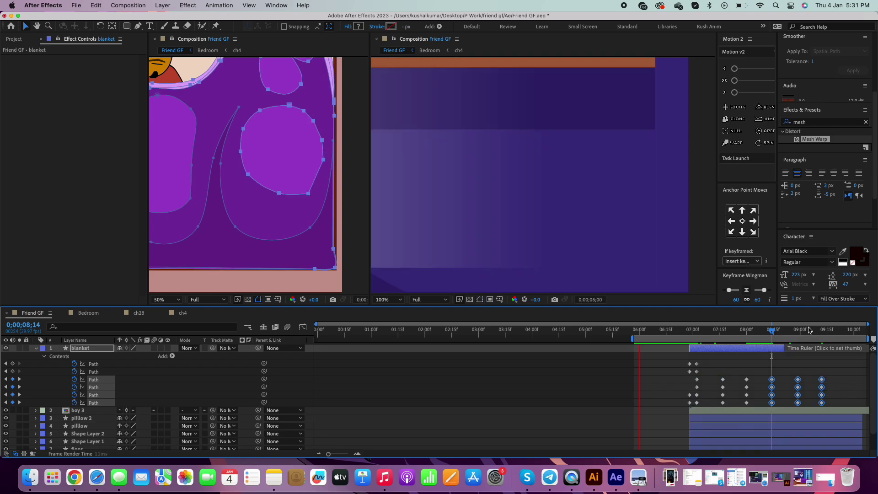
pyautogui.press('space')
pyautogui.click(839, 336)
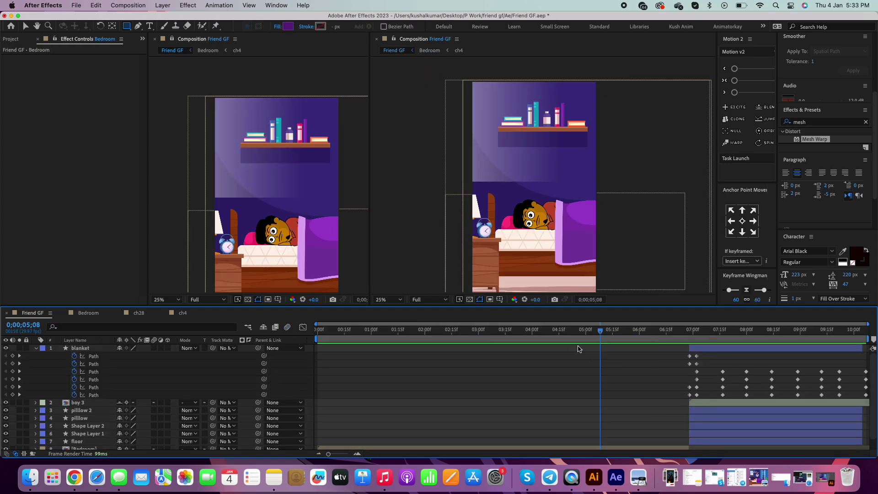
# Draw a #2B1E62 purple rectangle across the top, starting at about 7;00
pyautogui.moveTo(429, 73); pyautogui.dragTo(635, 140)
pyautogui.click(288, 26)
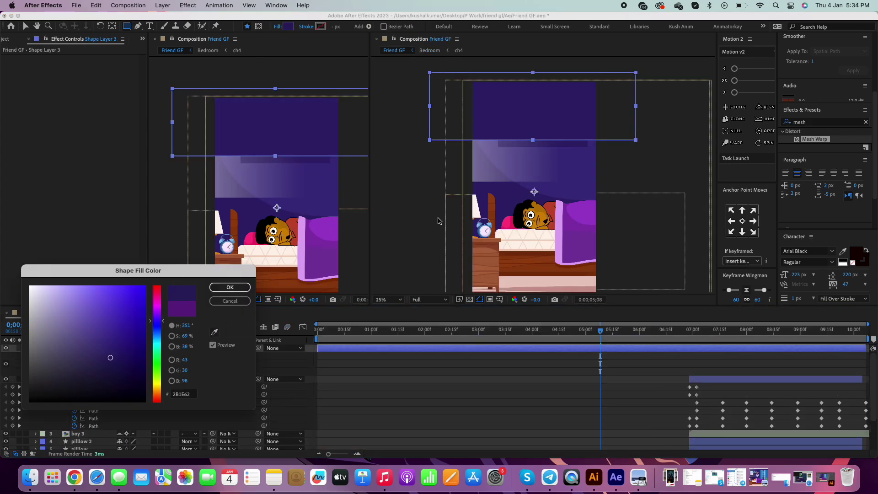
pyautogui.press('Return')
pyautogui.moveTo(597, 350); pyautogui.dragTo(689, 349)
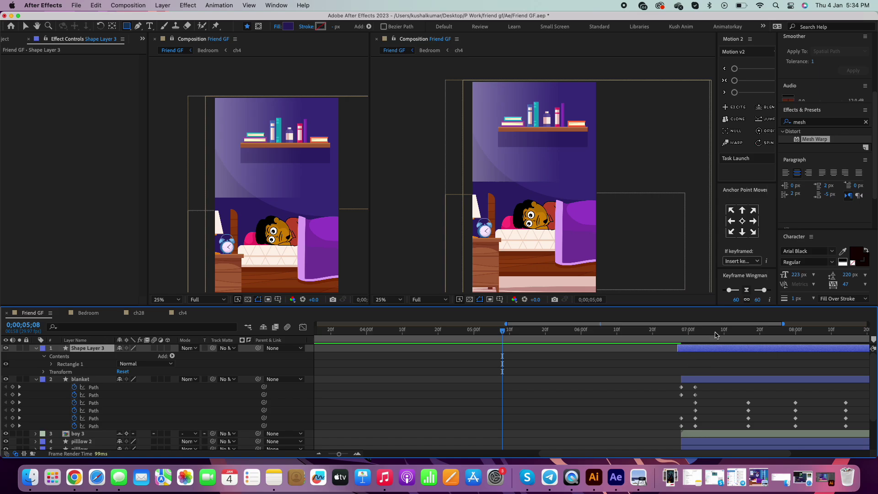
pyautogui.click(716, 335)
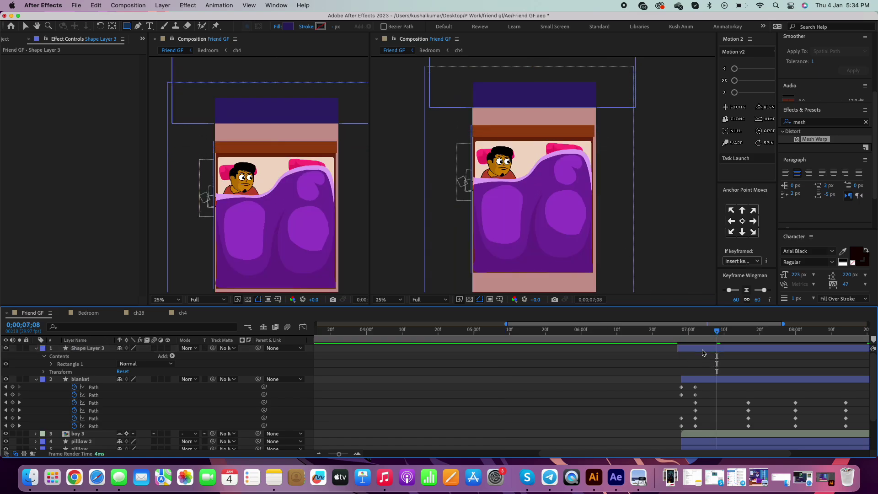
# Search Google for 'wall texture' in Safari and save the IndiaMART wall image to Downloads
pyautogui.press('super+Tab')
pyautogui.press('super+t')
pyautogui.write('wall texture')
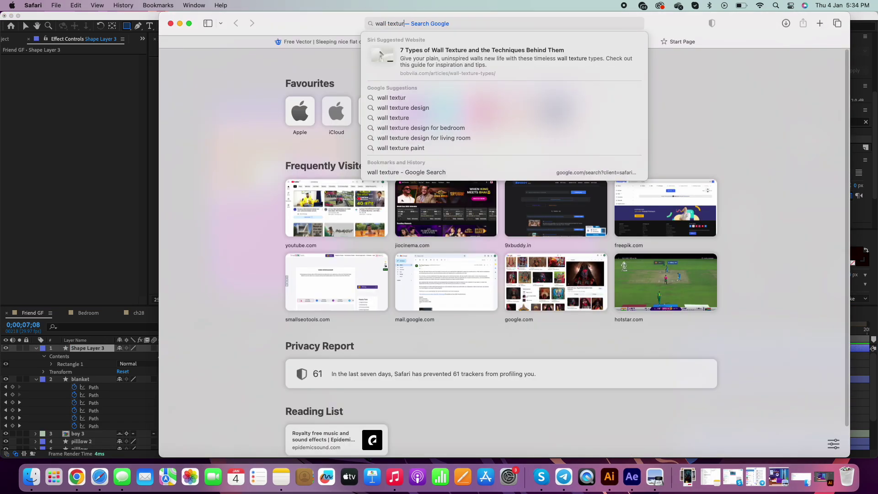
pyautogui.press('Return')
pyautogui.click(299, 291)
pyautogui.rightClick(626, 208)
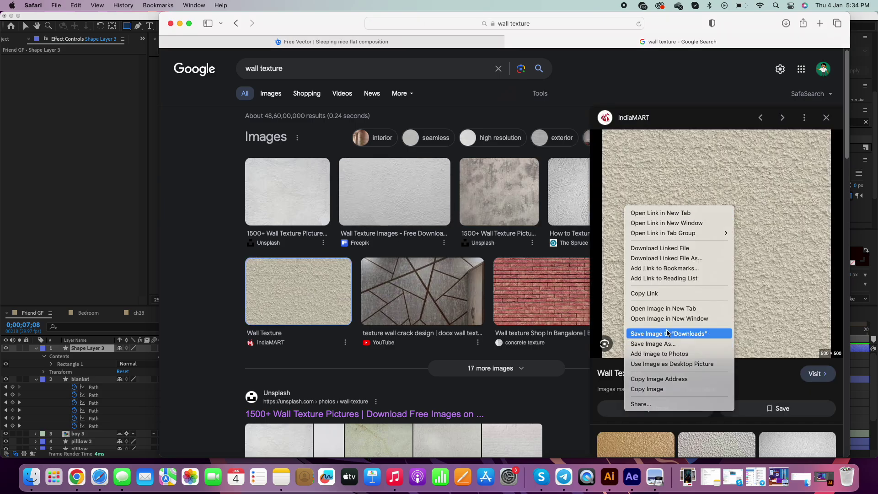
pyautogui.click(666, 332)
# Search for a floor texture and save the Flickr seamless wood flooring image
pyautogui.click(259, 68)
pyautogui.write('floor')
pyautogui.press('Return')
pyautogui.click(707, 288)
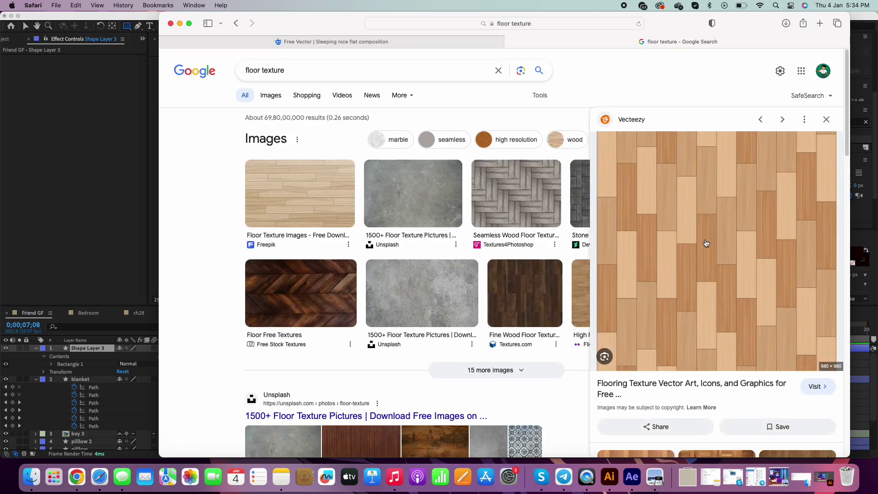
pyautogui.click(311, 210)
pyautogui.click(271, 95)
pyautogui.scroll(-1, 446, 193)
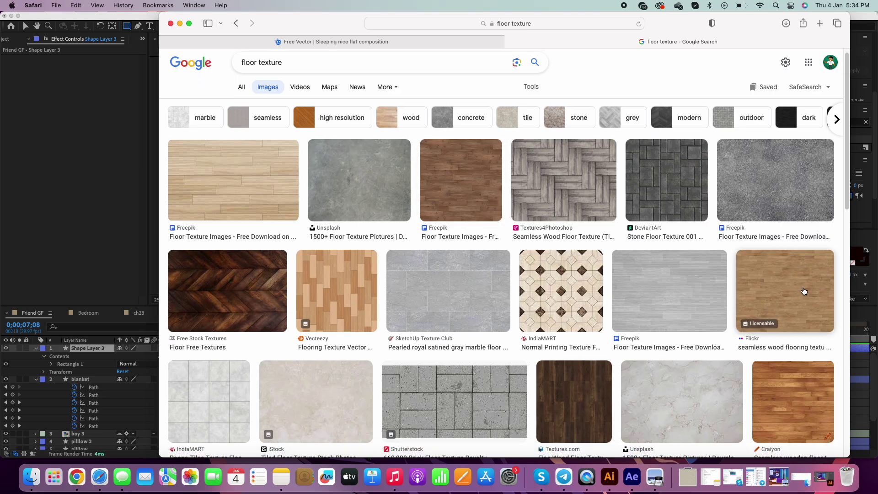
pyautogui.click(593, 414)
pyautogui.rightClick(656, 195)
pyautogui.click(702, 322)
pyautogui.press('super+Tab')
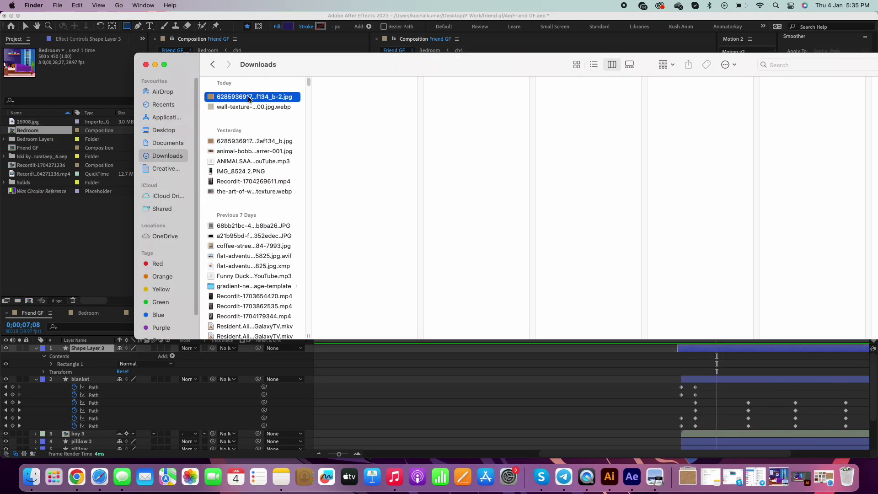
# Import the downloaded textures and add the wood floor image above the floor, rotated 90°
pyautogui.moveTo(255, 92); pyautogui.dragTo(44, 242)
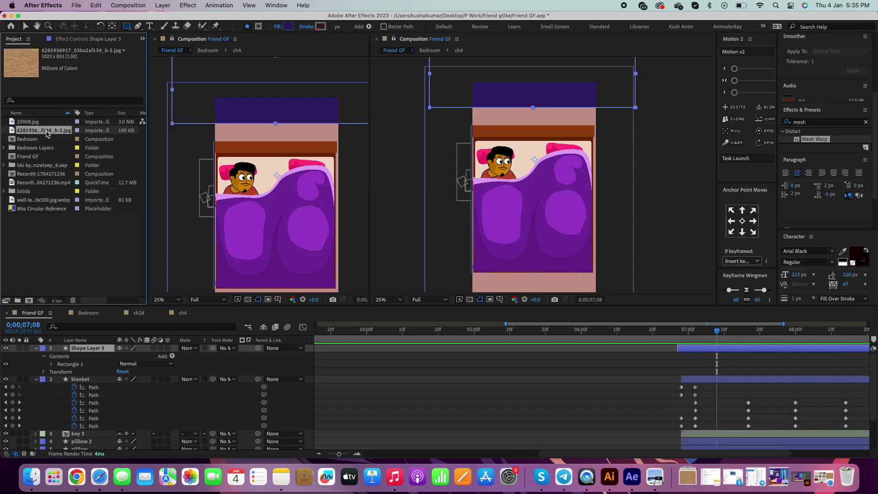
pyautogui.moveTo(47, 133); pyautogui.dragTo(239, 272)
pyautogui.moveTo(94, 408); pyautogui.dragTo(382, 426)
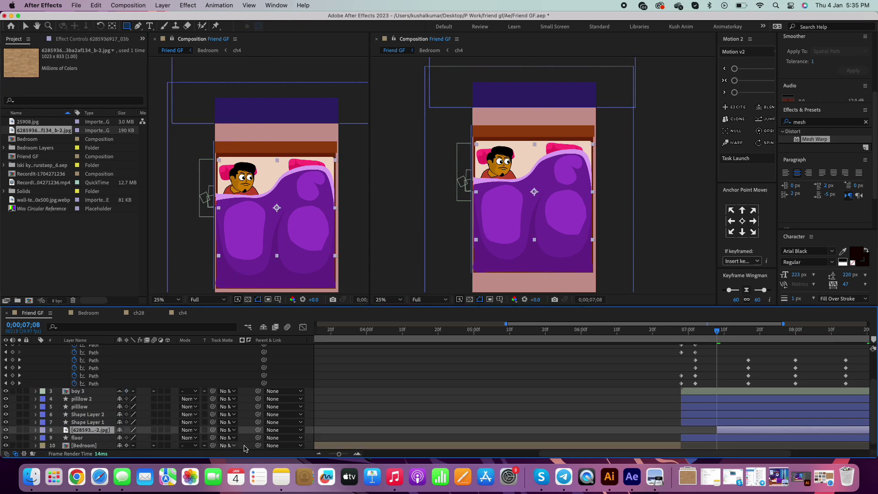
pyautogui.press(',')
pyautogui.press('s')
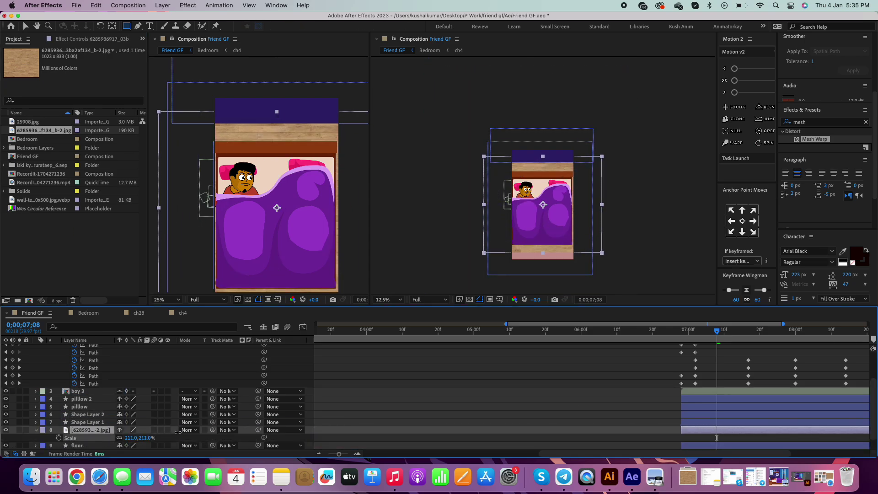
pyautogui.moveTo(127, 438); pyautogui.dragTo(197, 435)
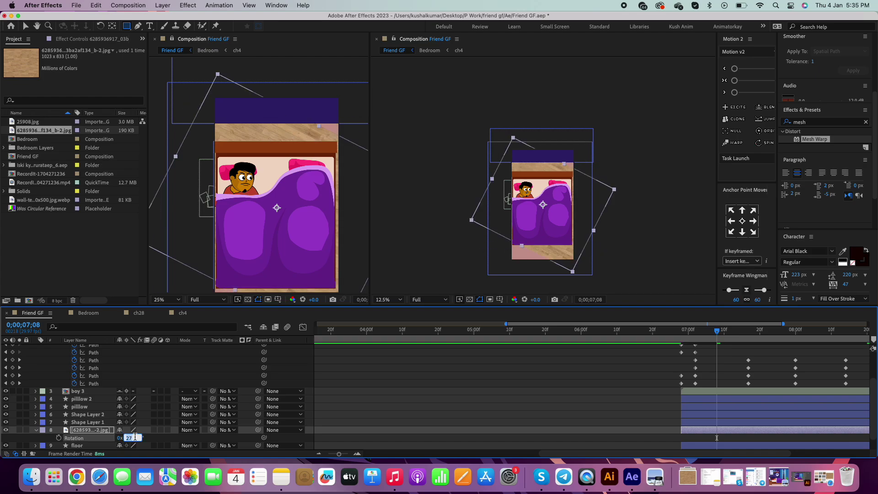
pyautogui.press('.')
pyautogui.click(197, 432)
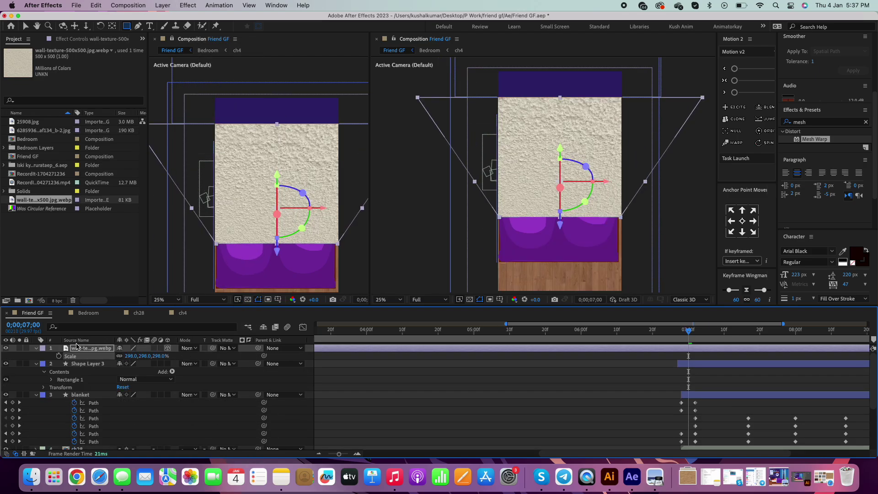
# Nudge the wall texture layer upward and set its blend mode to Multiply
pyautogui.hotkey('shift', 'Up')
pyautogui.hotkey('shift', 'Up')
pyautogui.hotkey('shift', 'Up')
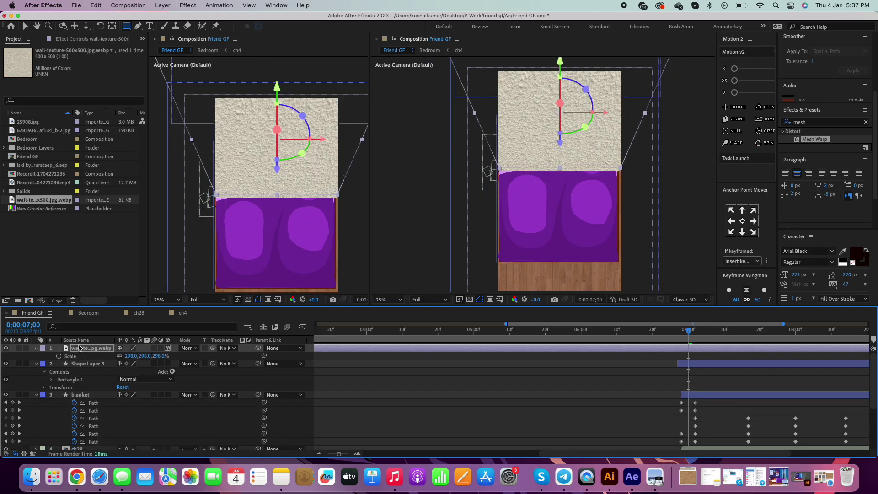
pyautogui.hotkey('shift', 'Up')
pyautogui.hotkey('shift', 'Up')
pyautogui.hotkey('shift', 'Up')
pyautogui.hotkey('shift', 'Up')
pyautogui.hotkey('shift', 'Up')
pyautogui.hotkey('shift', 'Up')
pyautogui.click(189, 348)
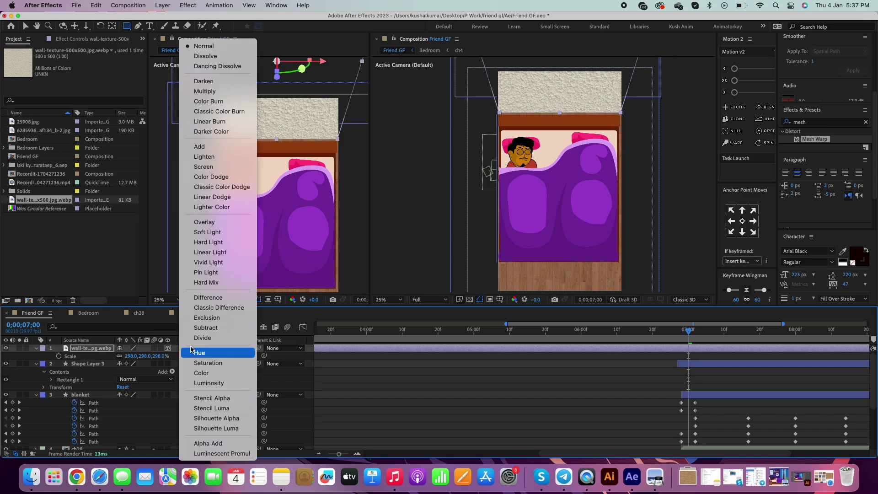
pyautogui.click(201, 94)
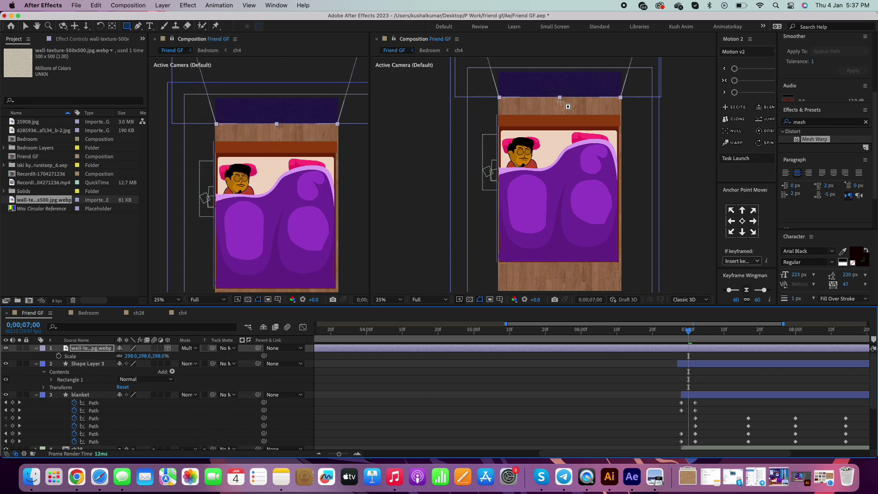
pyautogui.scroll(4, 561, 100)
pyautogui.scroll(-4, 613, 152)
pyautogui.scroll(-3, 694, 388)
pyautogui.click(694, 388)
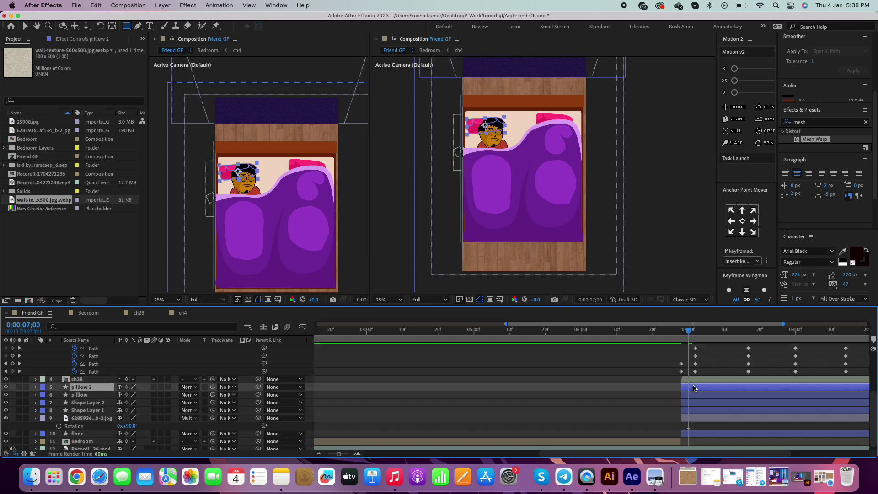
pyautogui.scroll(-3, 137, 402)
# Flip the adjustment layer horizontally via Transform > Flip Horizontal
pyautogui.doubleClick(50, 371)
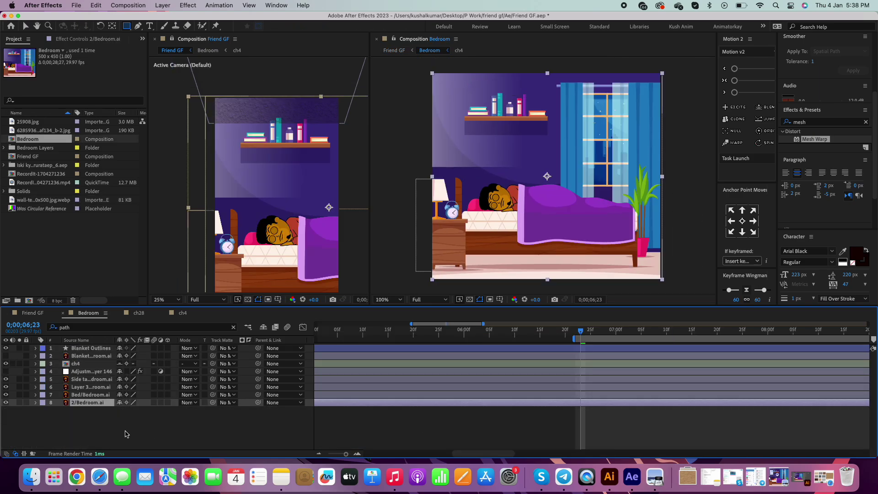
pyautogui.click(33, 312)
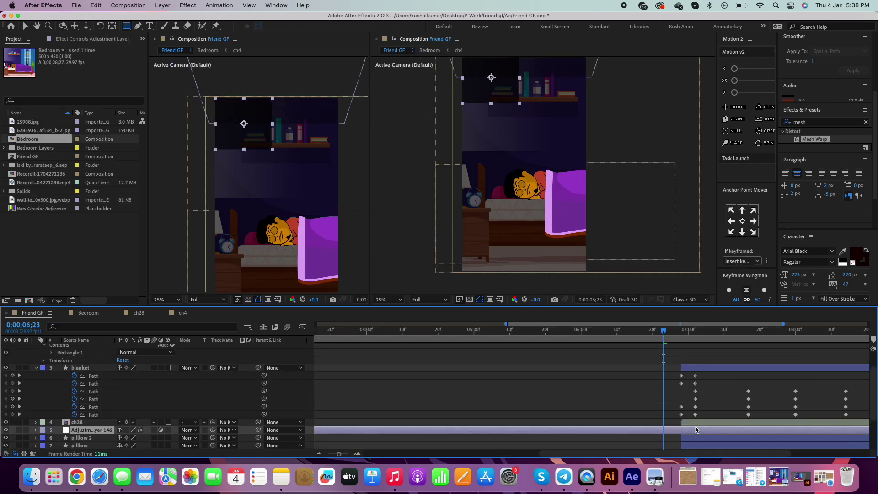
pyautogui.rightClick(109, 430)
pyautogui.moveTo(134, 223)
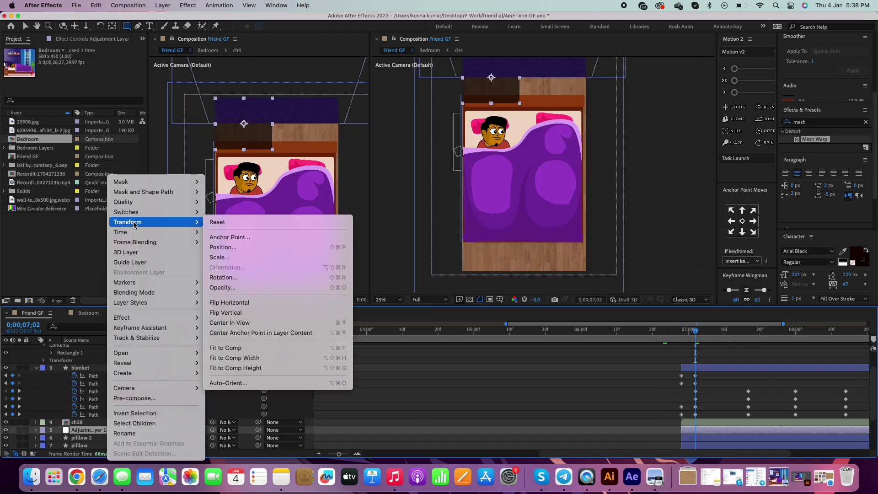
pyautogui.click(241, 303)
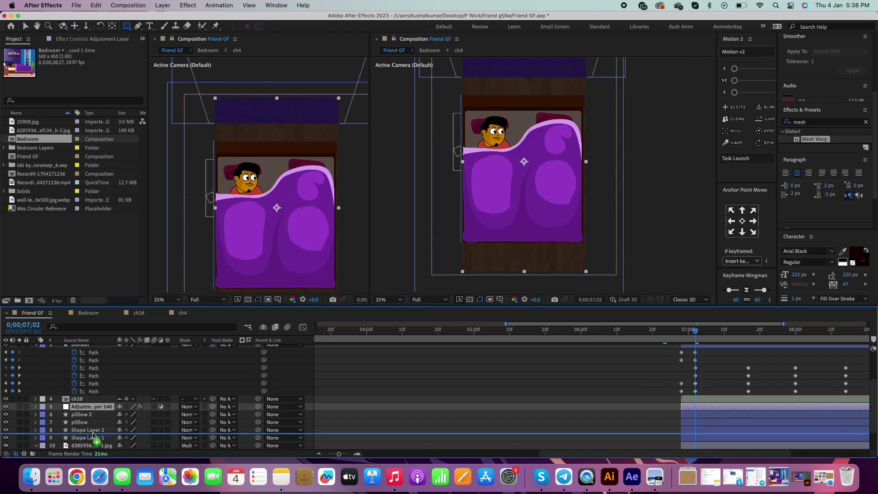
# Raise Adjustment Layer 146 to layer position 5 and preview from the start
pyautogui.moveTo(92, 430); pyautogui.dragTo(91, 440)
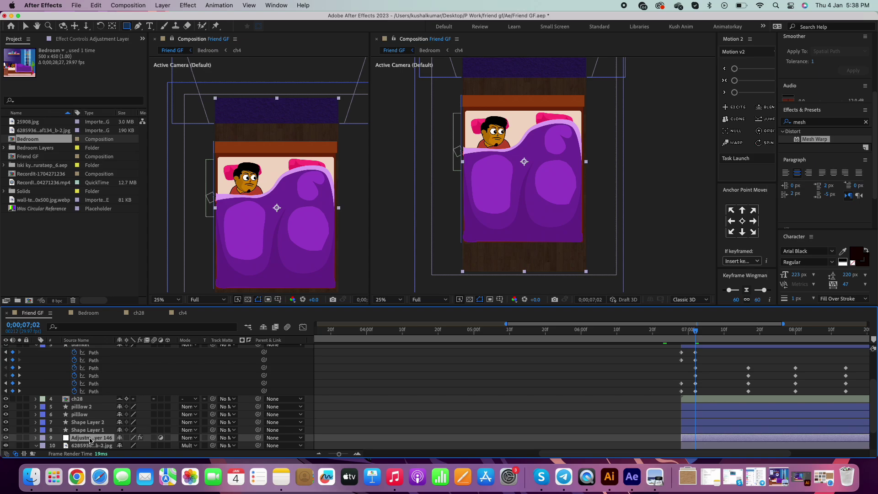
pyautogui.press('super+bracketright')
pyautogui.press('super+bracketright')
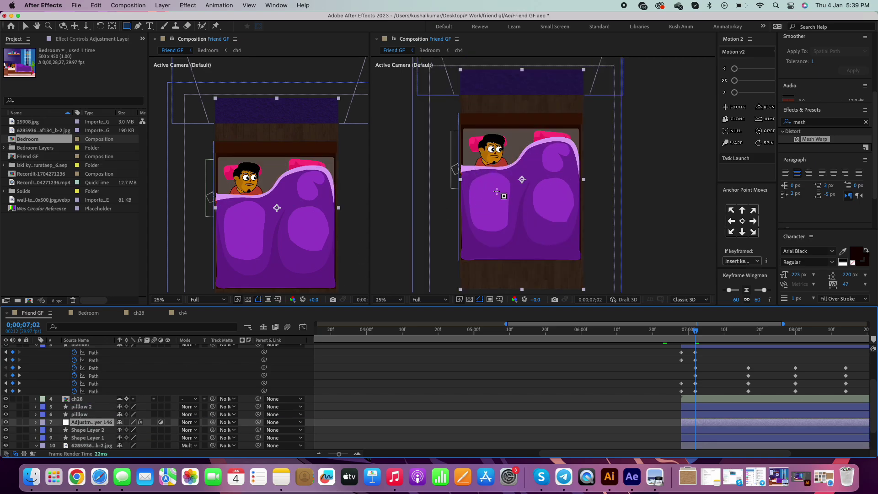
pyautogui.press('super+bracketright')
pyautogui.press('super+bracketright')
pyautogui.click(694, 334)
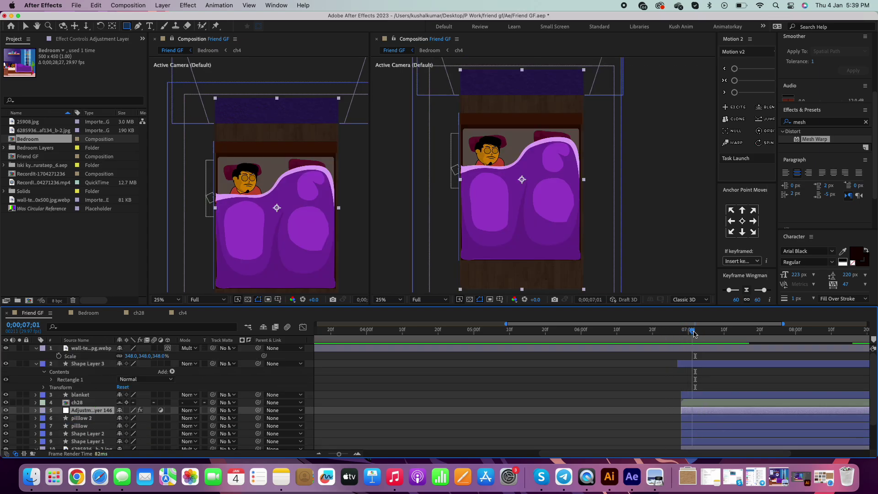
pyautogui.press(';')
pyautogui.press('Home')
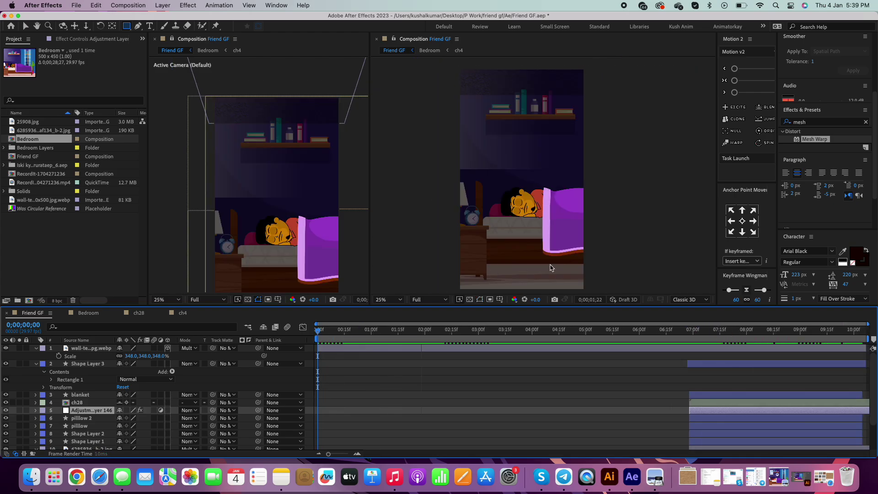
pyautogui.press('space')
# Apply CC Vignette with Angle of View 35 to the adjustment layer and drag the Light Sweep centre down
pyautogui.click(823, 122)
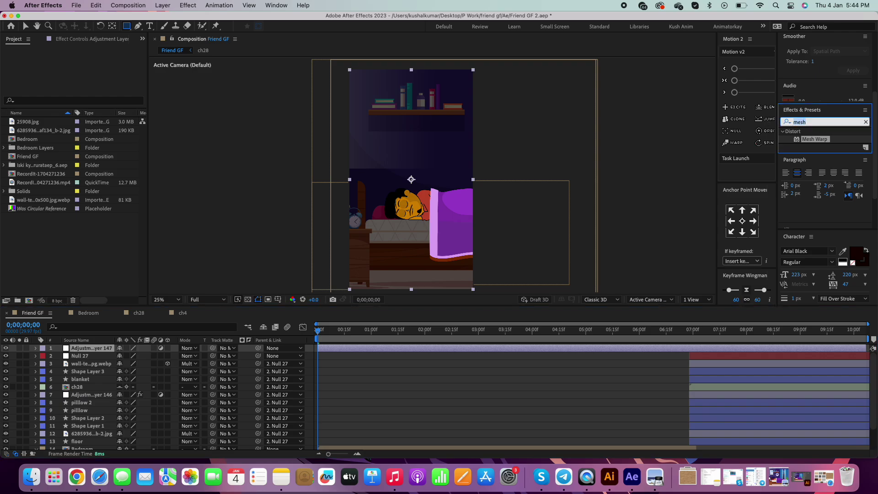
pyautogui.write('vign')
pyautogui.doubleClick(815, 170)
pyautogui.click(86, 74)
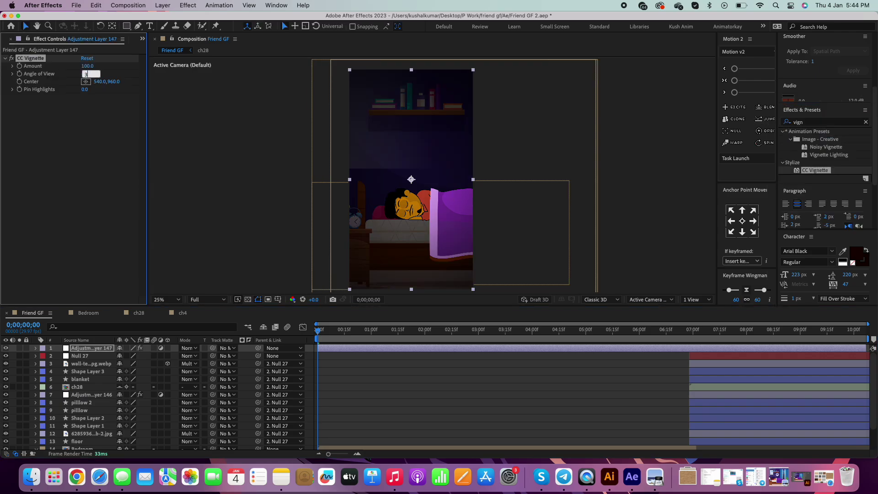
pyautogui.write('35')
pyautogui.press('Return')
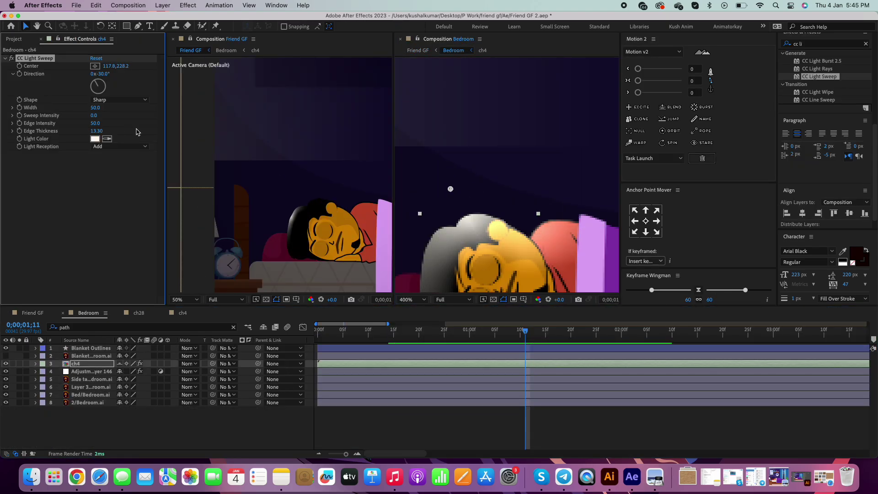
pyautogui.moveTo(451, 189); pyautogui.dragTo(464, 203)
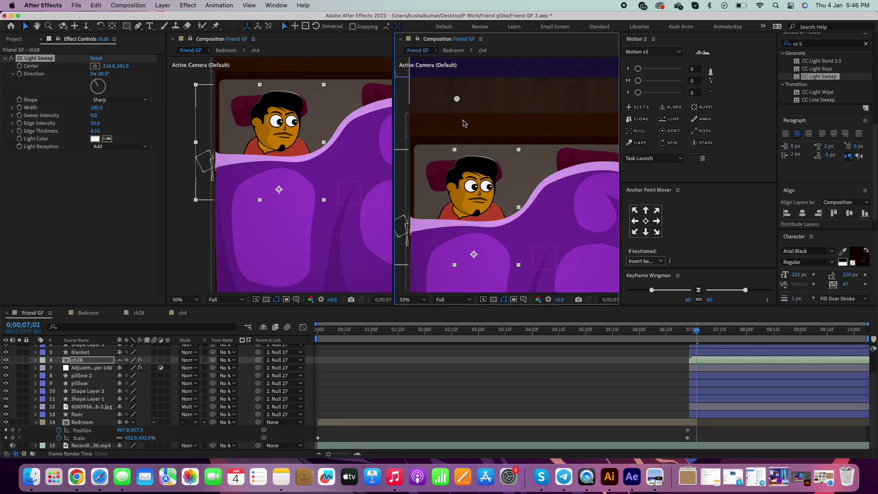
pyautogui.moveTo(457, 99); pyautogui.dragTo(458, 143)
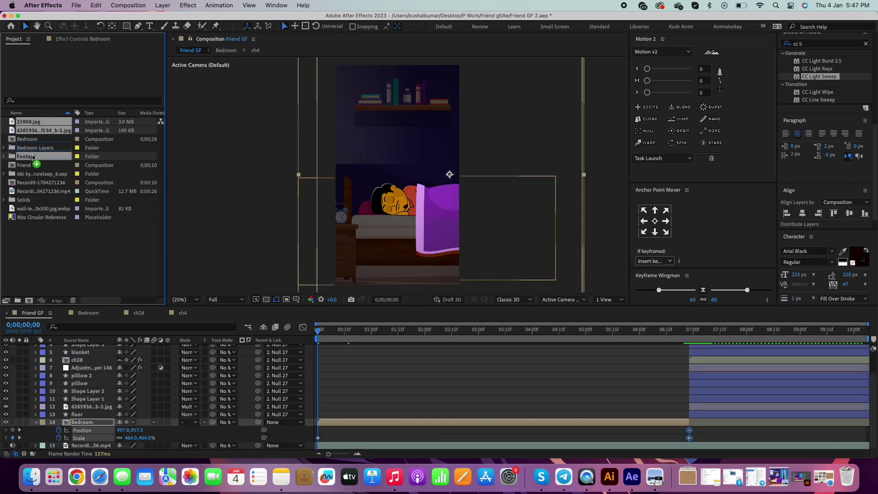
# Create a Precomp folder and move the Bedroom and Recordit compositions into it
pyautogui.click(17, 301)
pyautogui.write('Precomp')
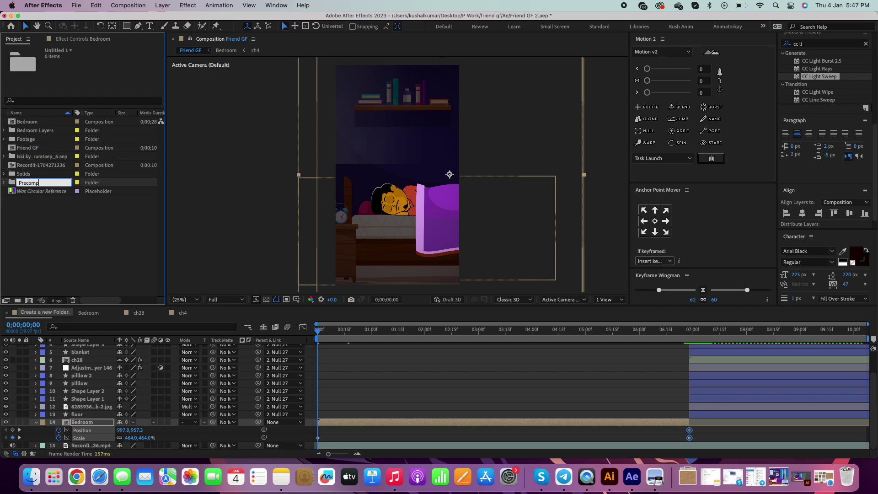
pyautogui.press('Return')
pyautogui.click(28, 122)
pyautogui.keyDown('super'); pyautogui.click(35, 174); pyautogui.keyUp('super')
pyautogui.moveTo(34, 174); pyautogui.dragTo(27, 165)
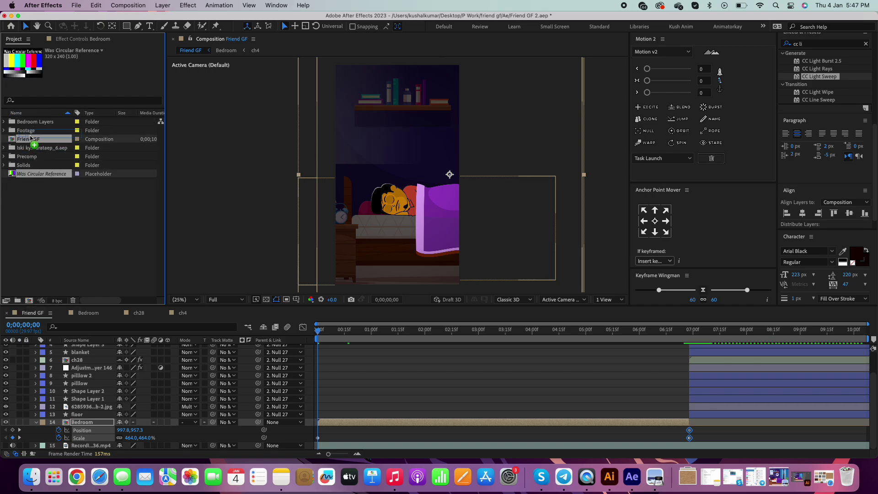
pyautogui.click(65, 315)
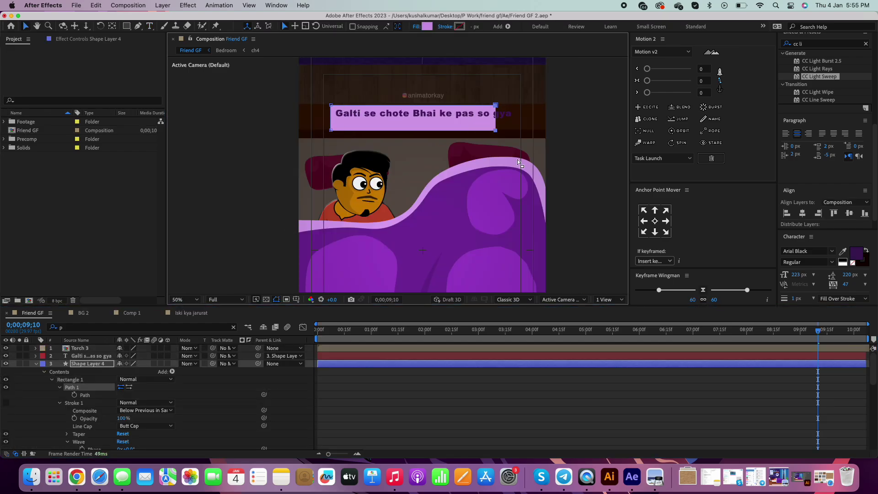
# Drag the rectangle's path points to make the lilac caption box wider and shorter
pyautogui.moveTo(519, 162); pyautogui.dragTo(490, 133)
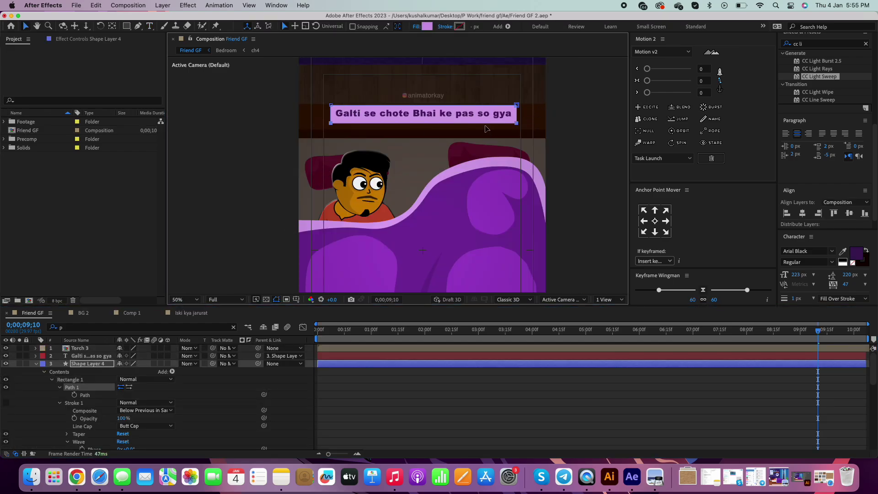
pyautogui.click(85, 356)
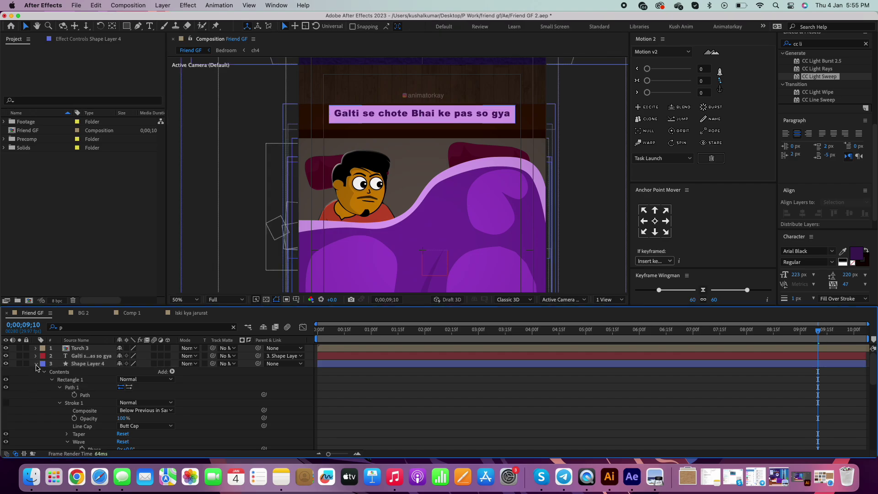